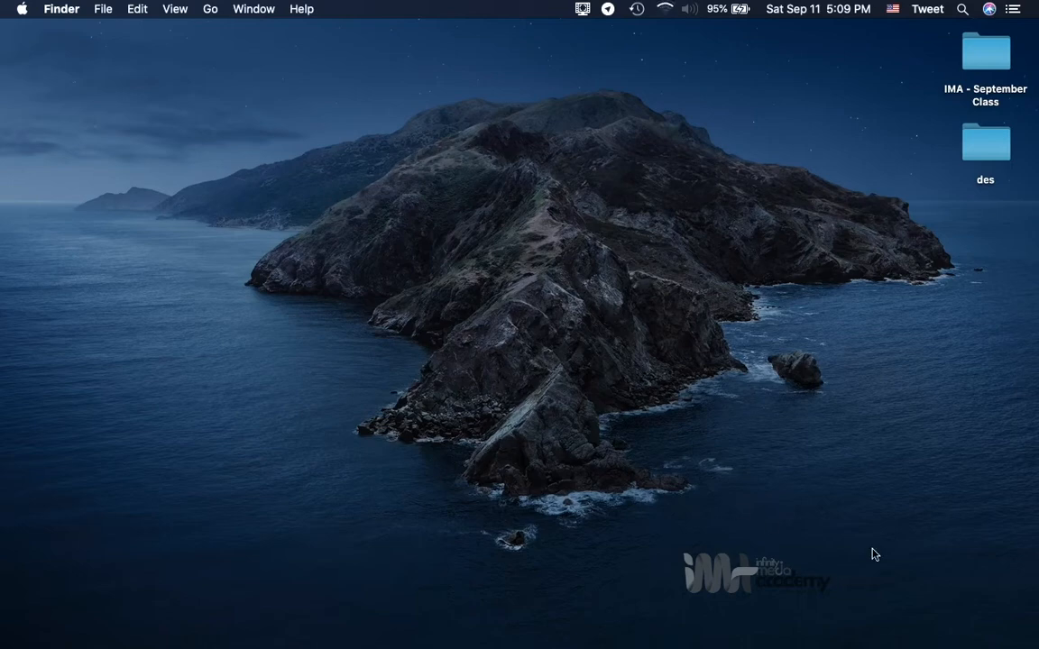
# Launch Adobe After Effects 2020 and start a new project.
pyautogui.moveTo(849, 644)
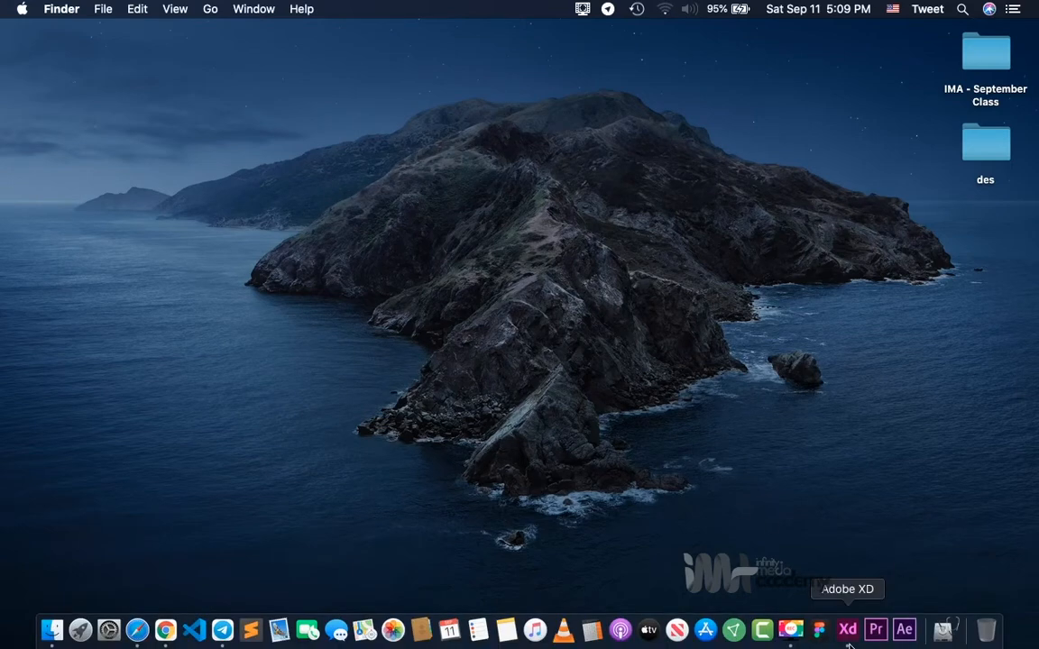
pyautogui.click(905, 636)
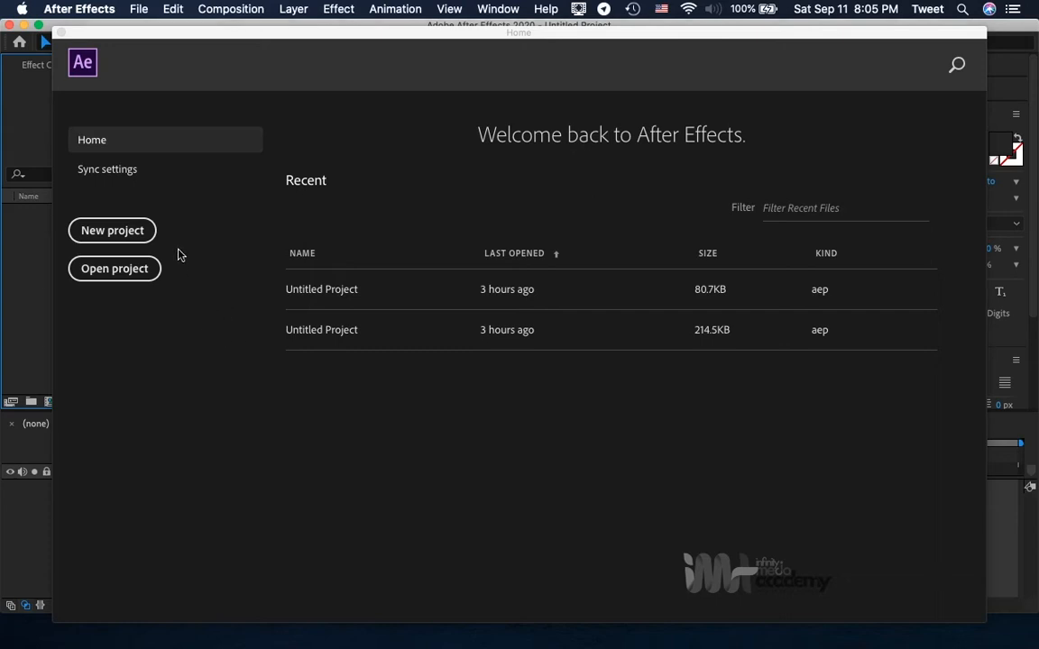
pyautogui.click(124, 231)
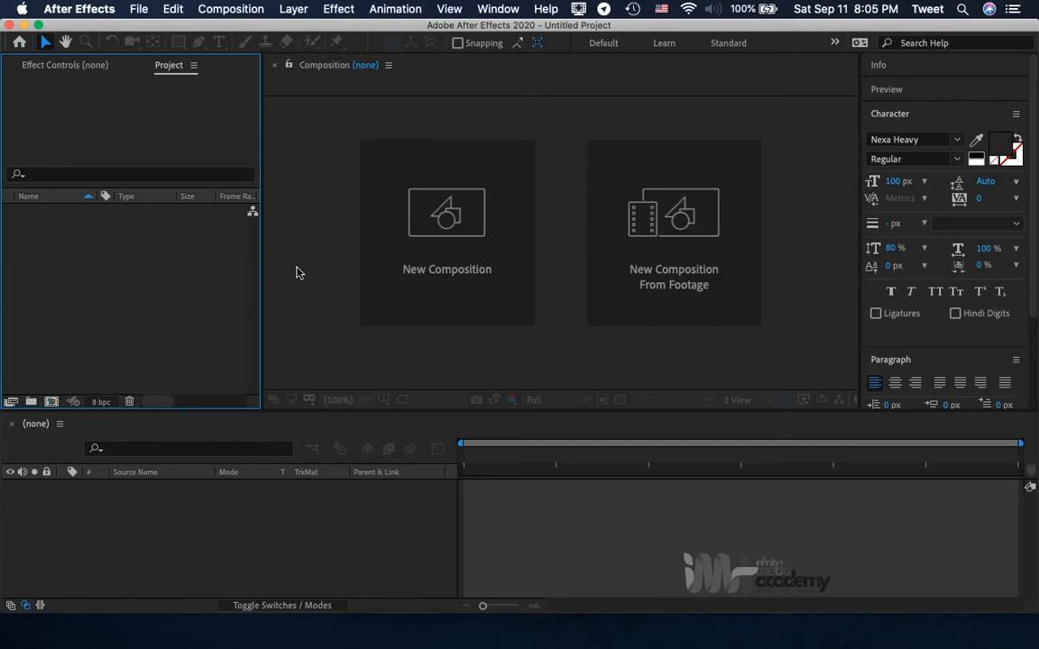
# Create a new composition named Mask, keeping the HDTV 1080 25 preset and the 10-second duration.
pyautogui.click(418, 276)
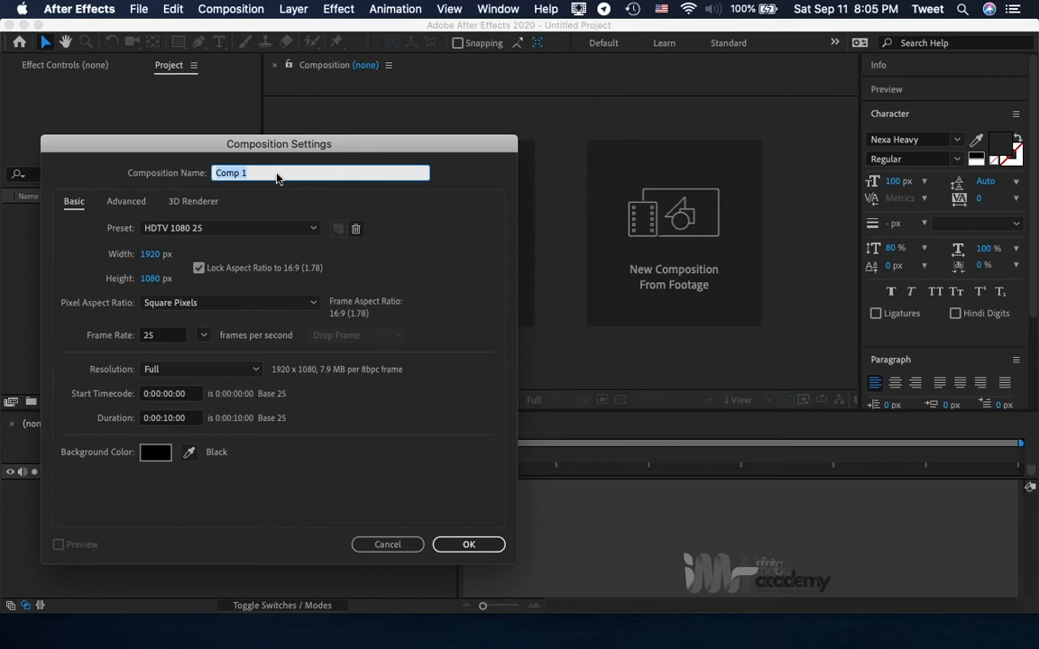
pyautogui.write('Mask')
pyautogui.click(466, 545)
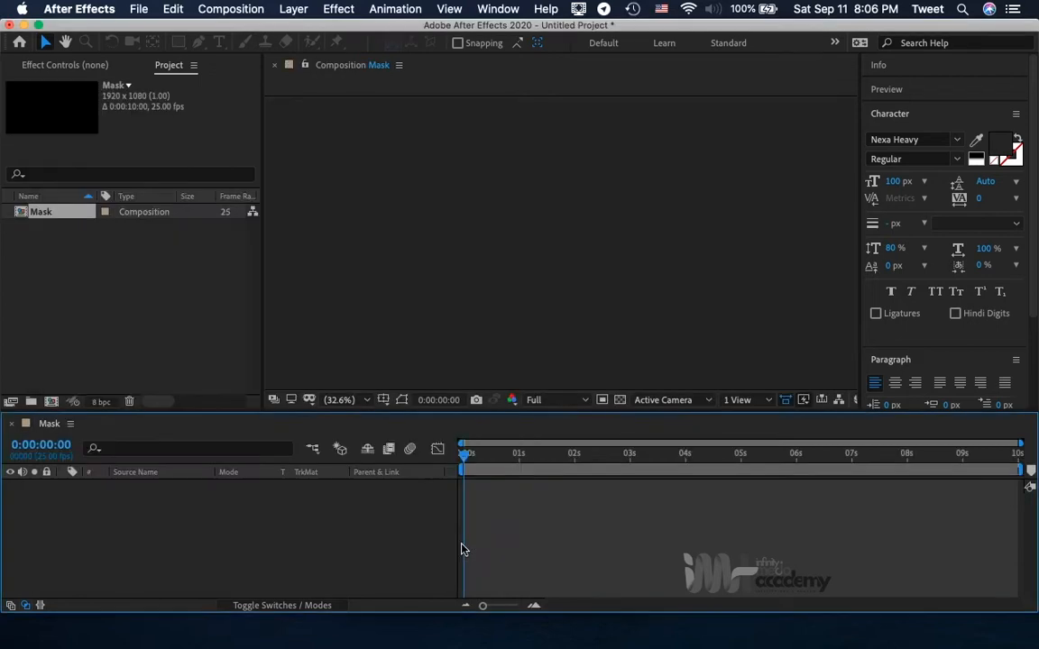
pyautogui.click(167, 360)
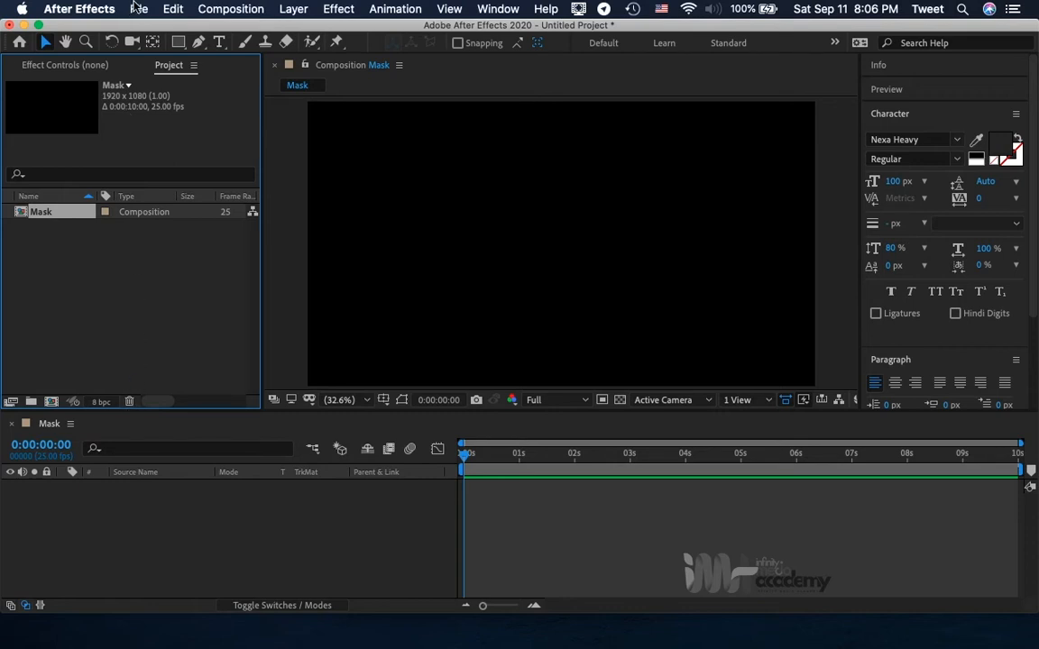
pyautogui.click(137, 9)
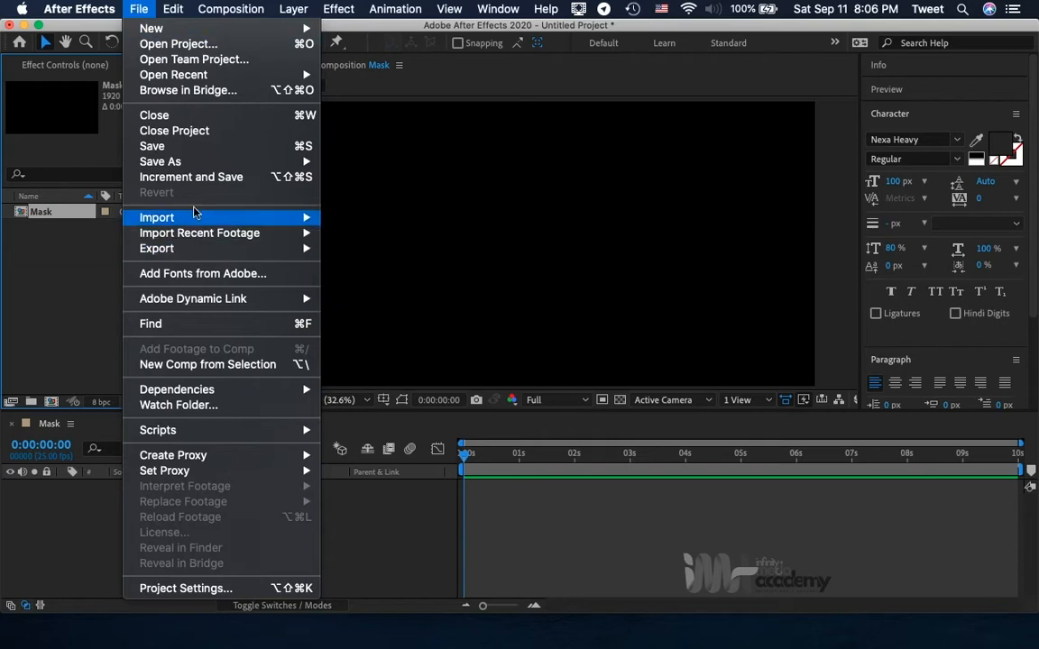
pyautogui.moveTo(199, 219)
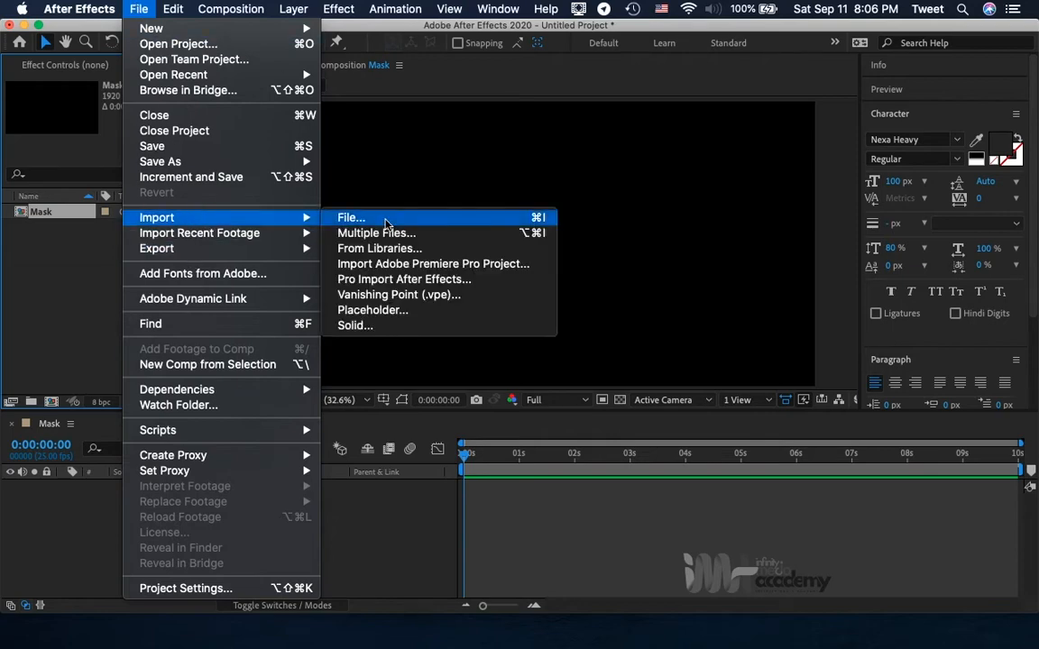
pyautogui.click(386, 219)
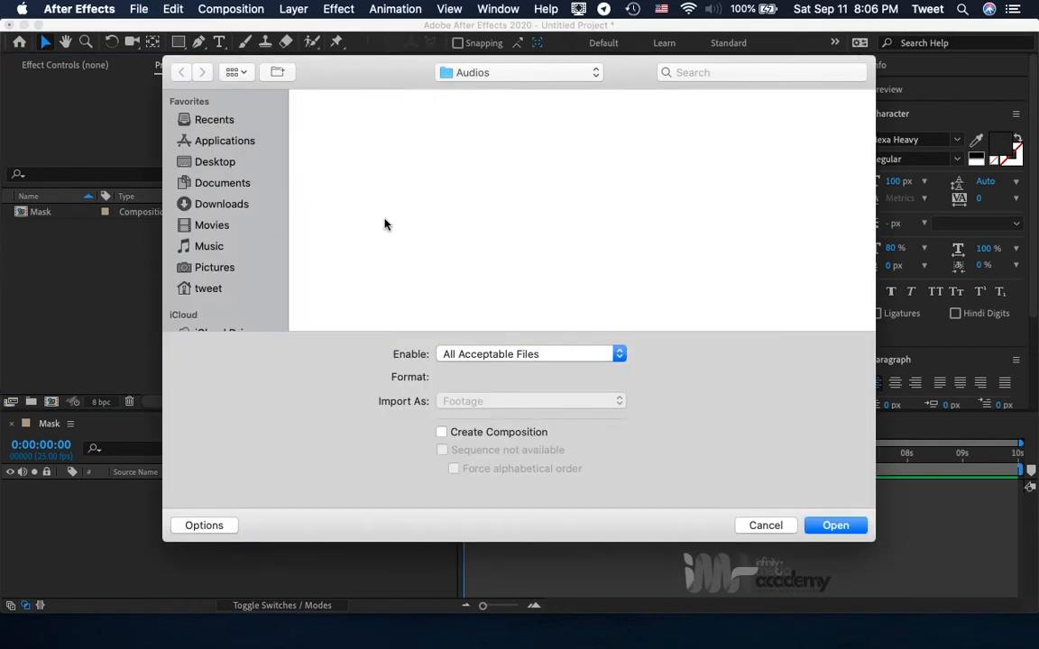
pyautogui.click(227, 163)
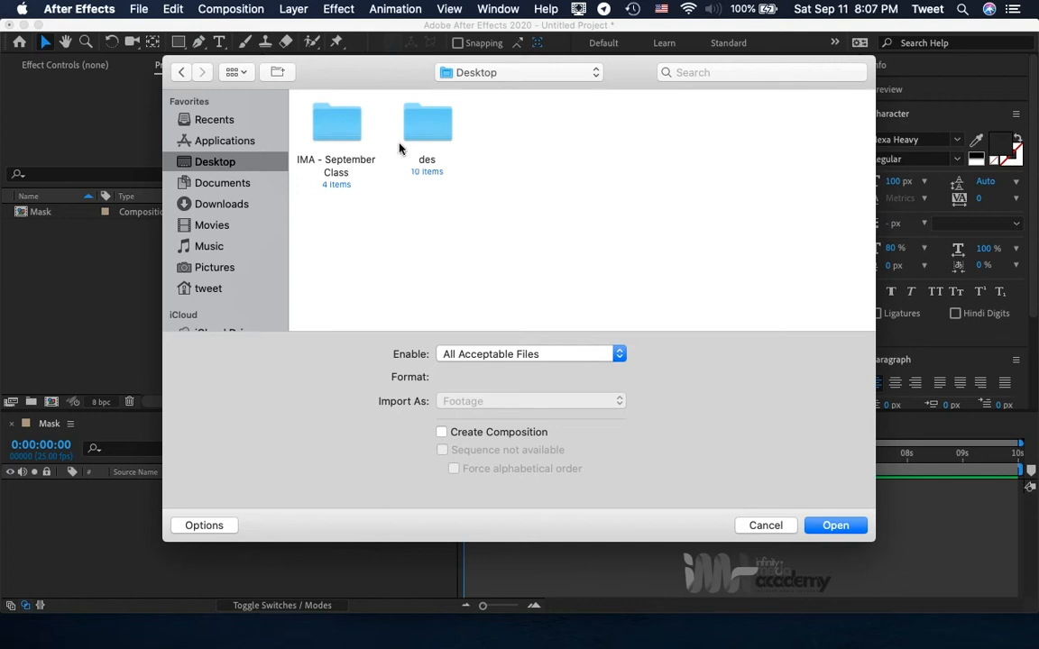
pyautogui.doubleClick(342, 137)
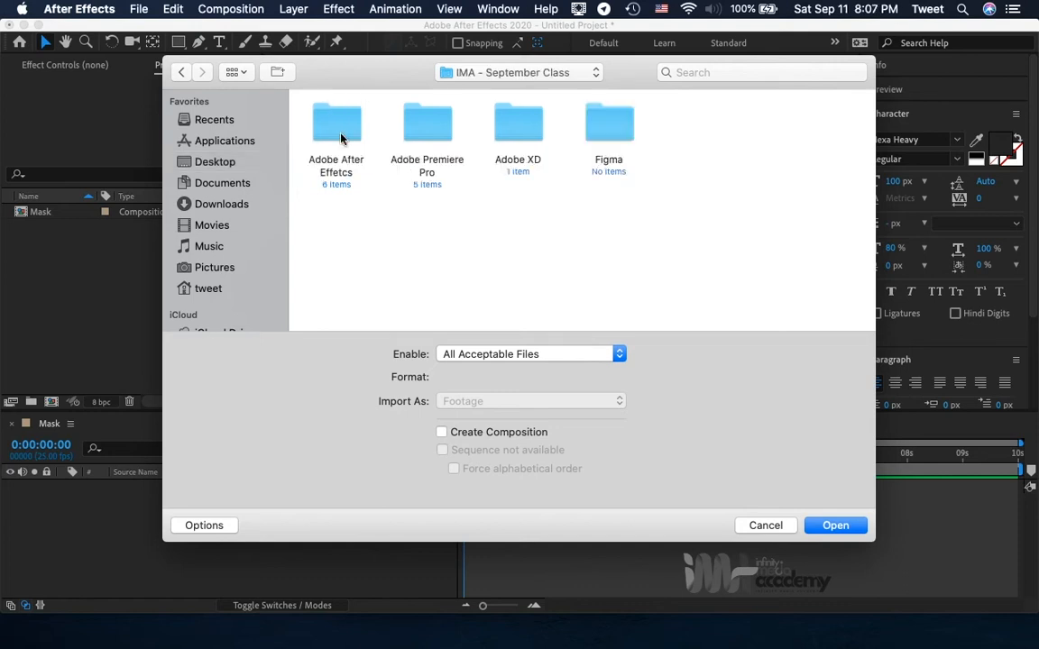
pyautogui.click(344, 134)
pyautogui.doubleClick(344, 134)
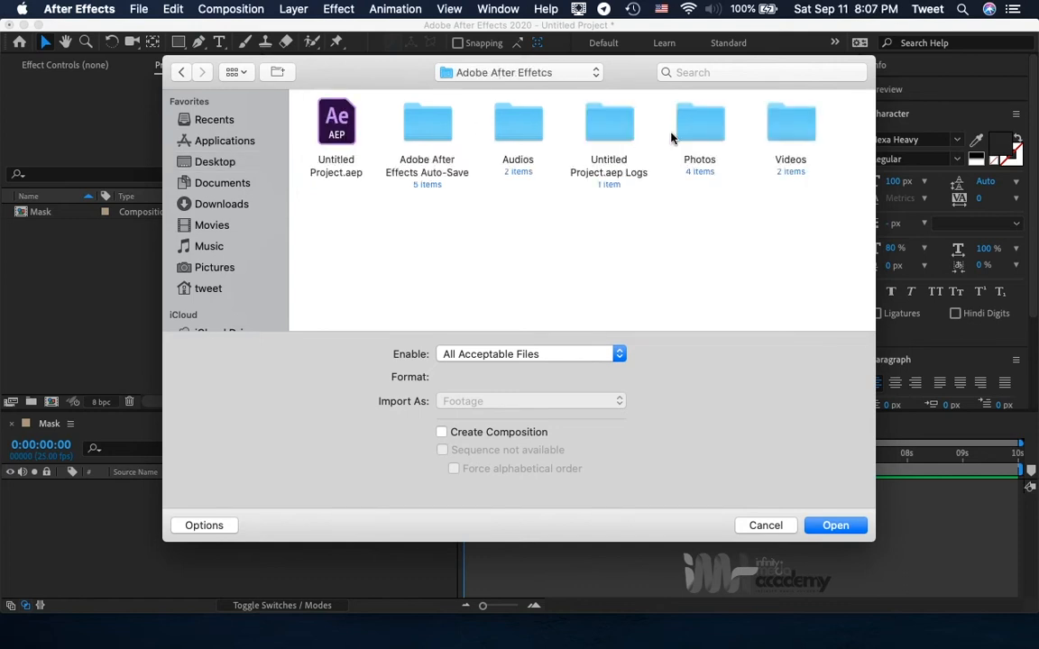
pyautogui.click(717, 126)
pyautogui.doubleClick(717, 126)
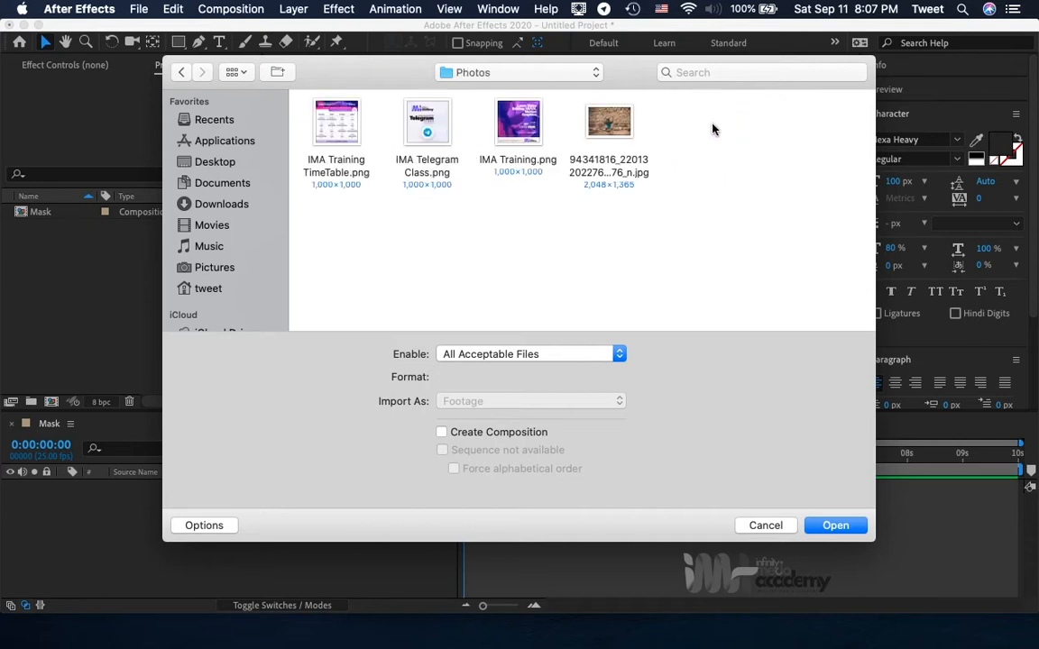
pyautogui.click(612, 134)
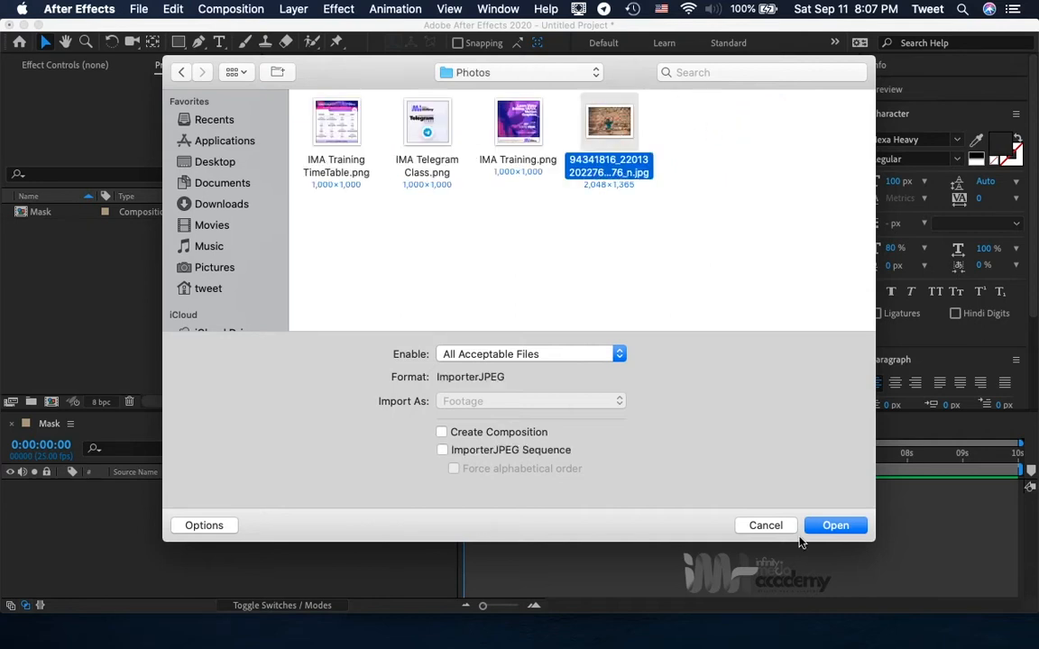
pyautogui.click(834, 526)
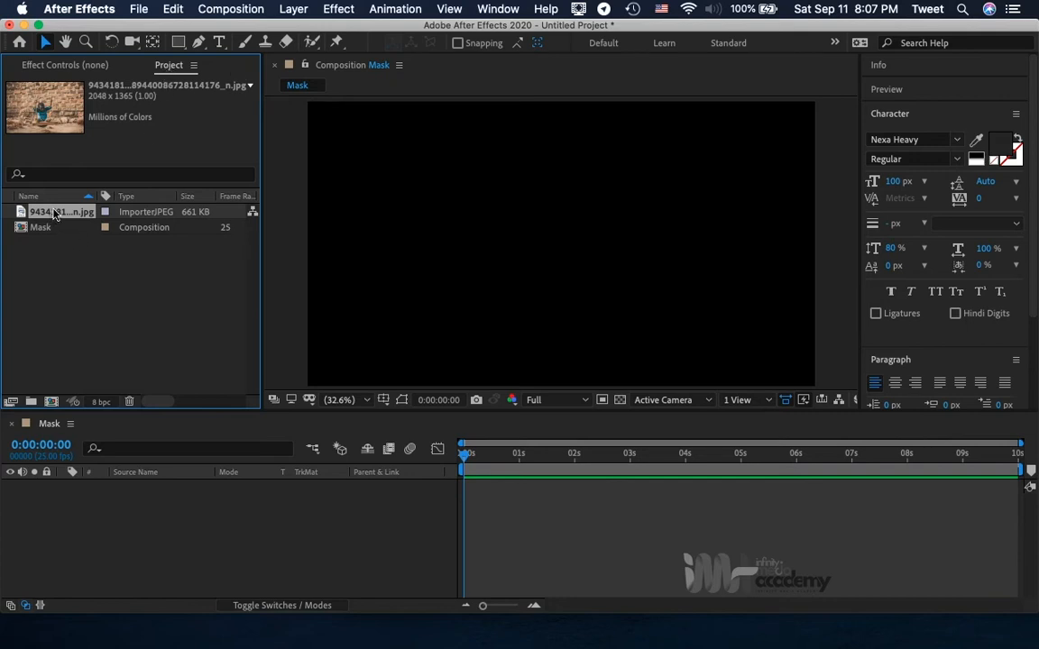
# Add the imported photo to the Mask composition's timeline as a layer and select it.
pyautogui.moveTo(55, 212); pyautogui.dragTo(150, 524)
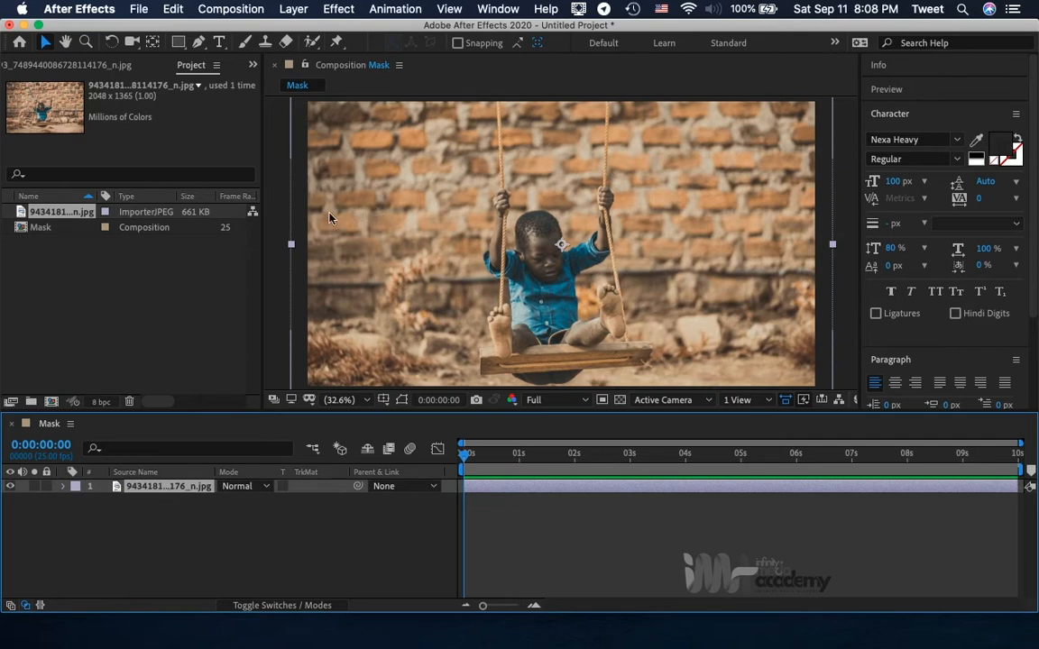
pyautogui.click(54, 215)
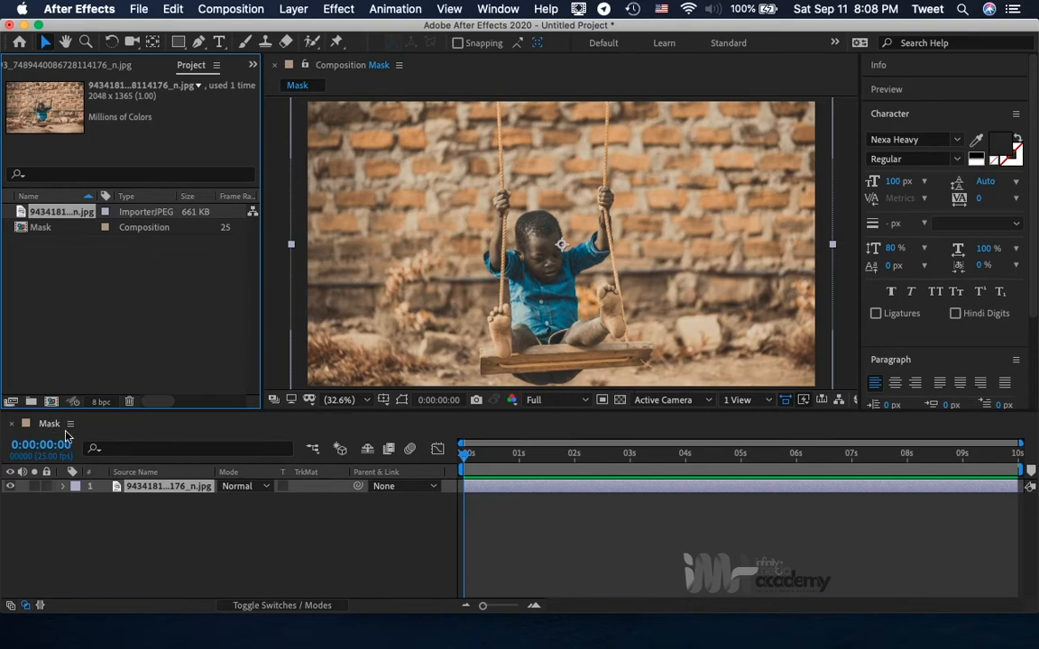
pyautogui.click(163, 488)
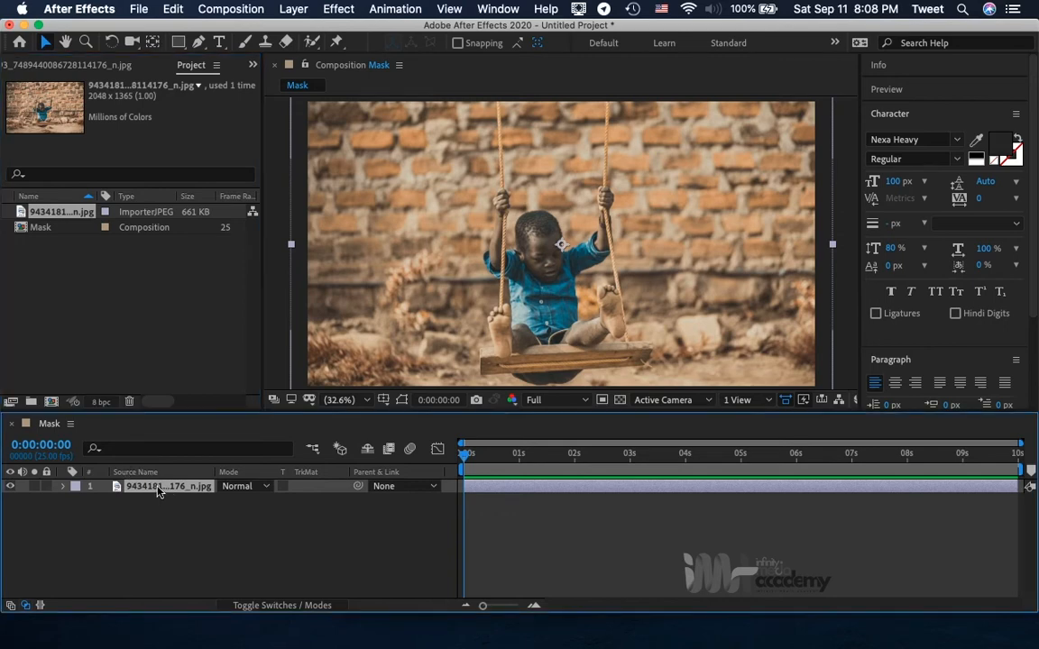
# Fit the photo layer to the composition's height.
pyautogui.rightClick(158, 490)
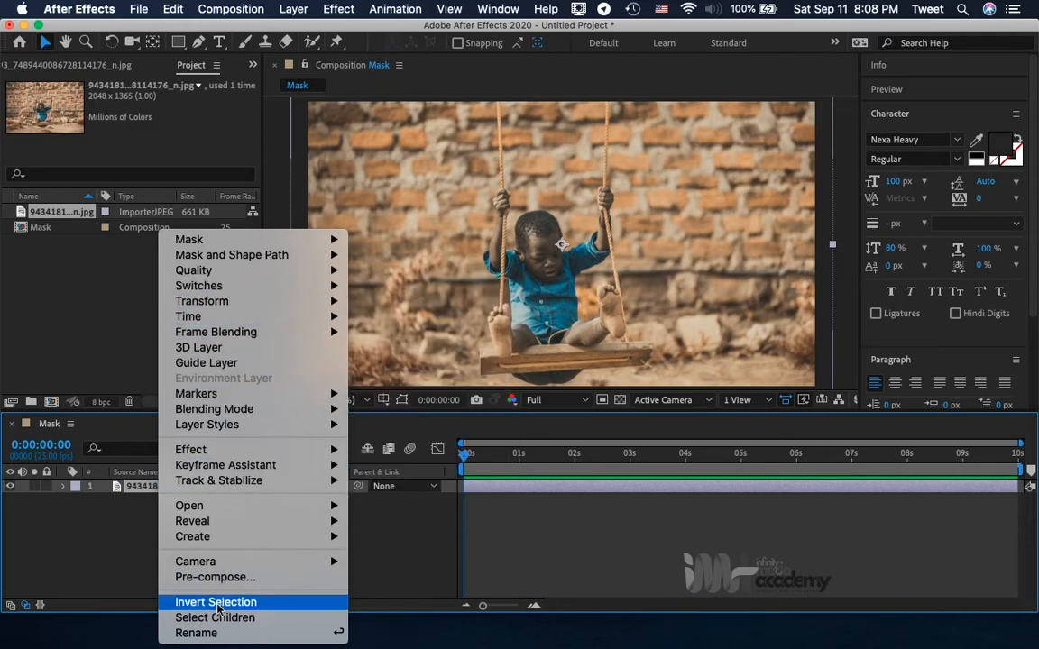
pyautogui.moveTo(204, 308)
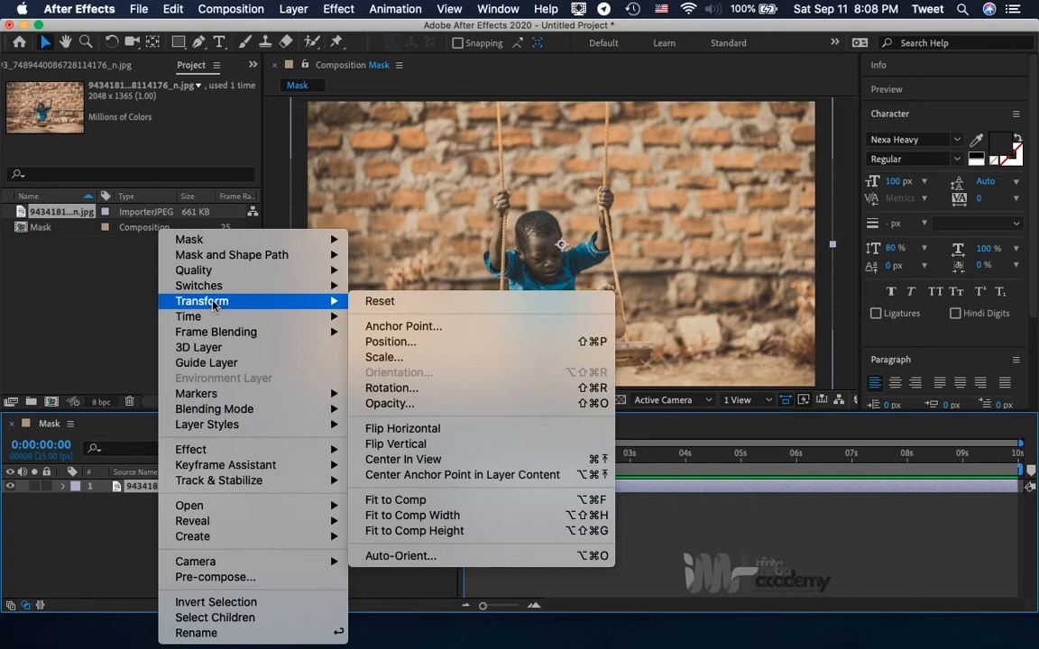
pyautogui.click(437, 532)
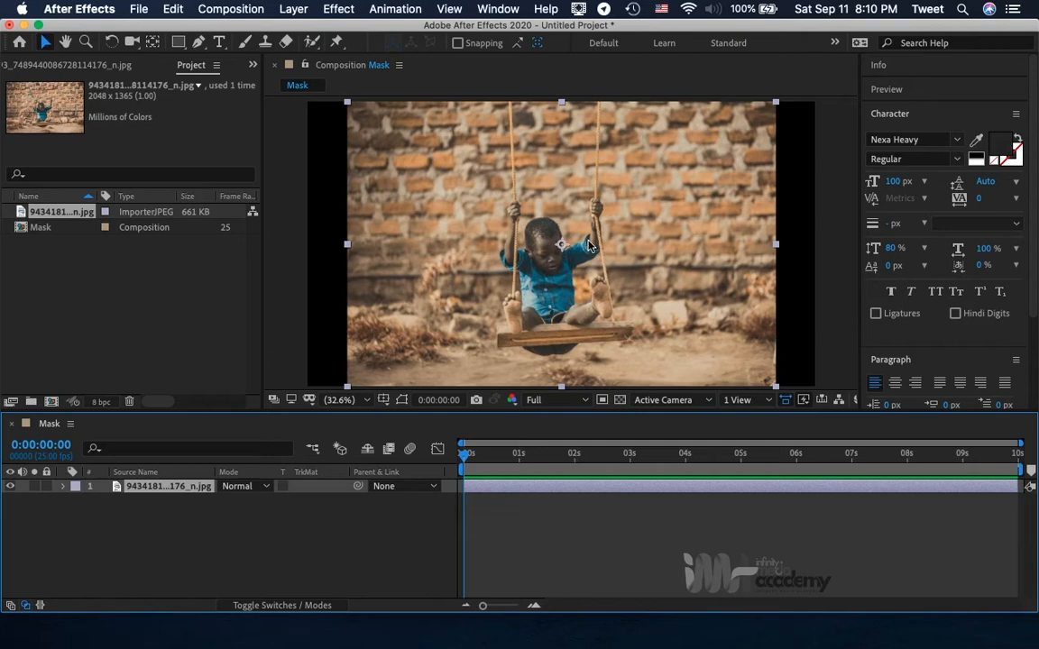
# Fit the photo layer to the composition's width so that it fills the whole frame.
pyautogui.rightClick(170, 489)
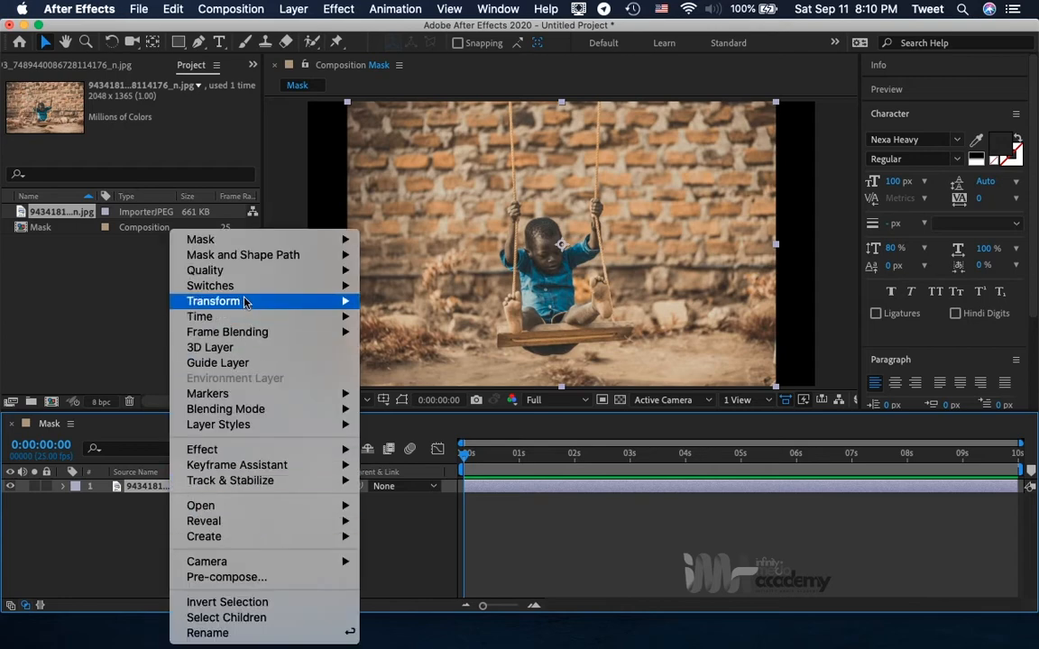
pyautogui.moveTo(248, 301)
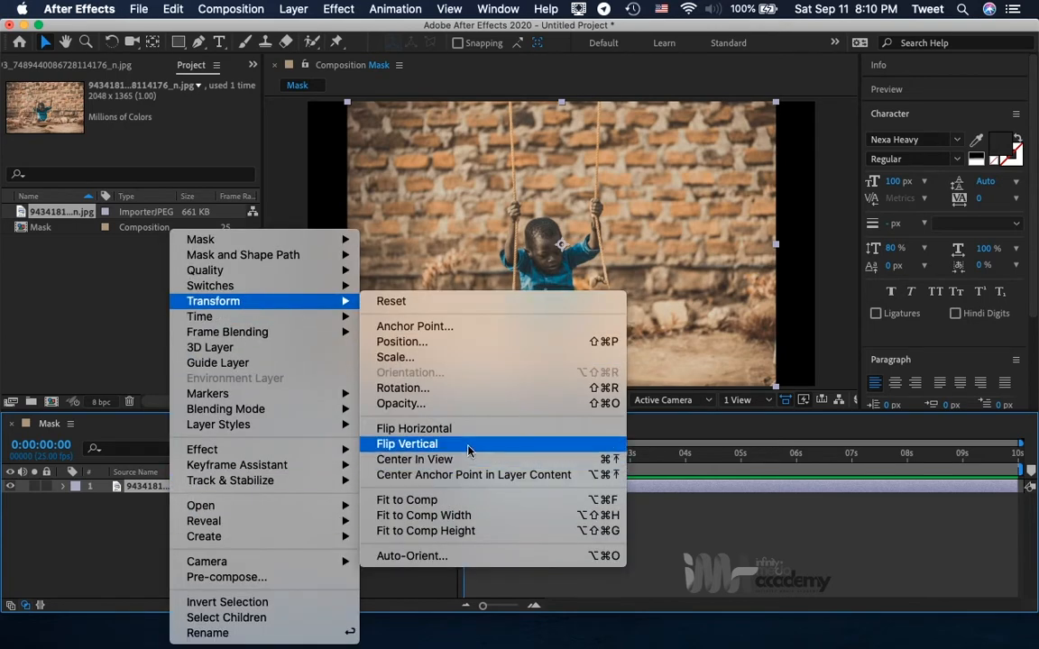
pyautogui.click(464, 515)
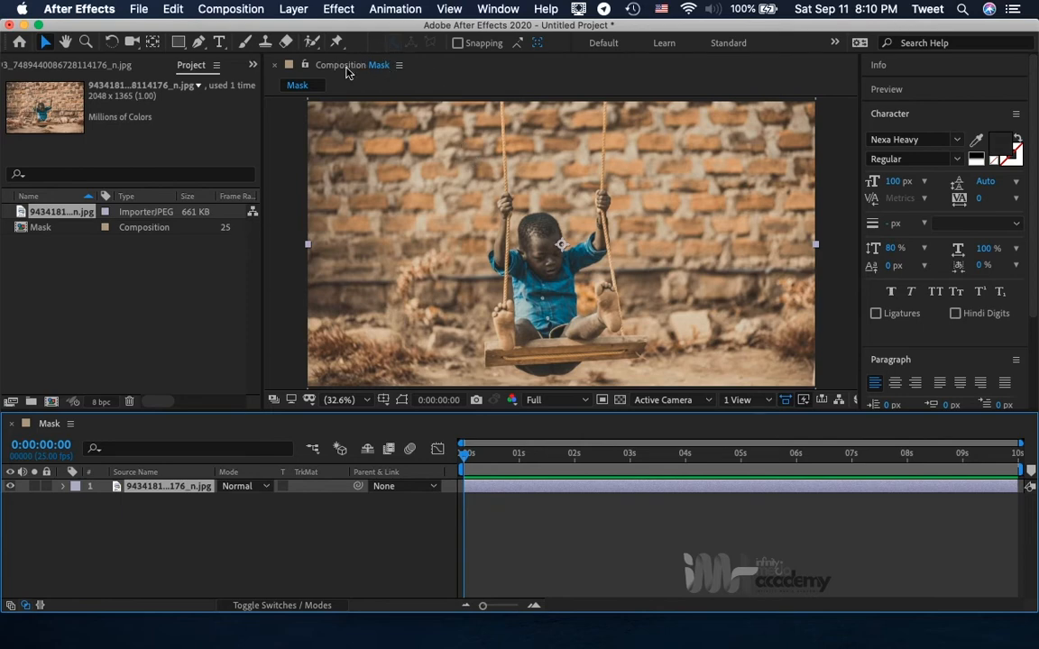
# Maximize the Mask composition view, activate the Pen tool and set the magnification to 100%.
pyautogui.click(436, 65)
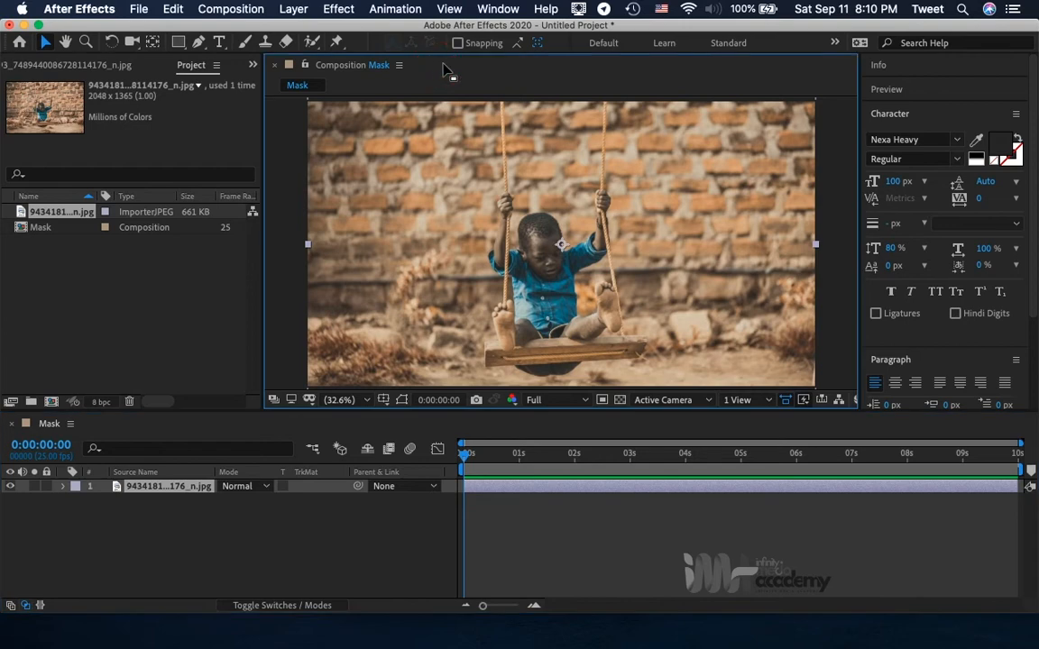
pyautogui.click(449, 66)
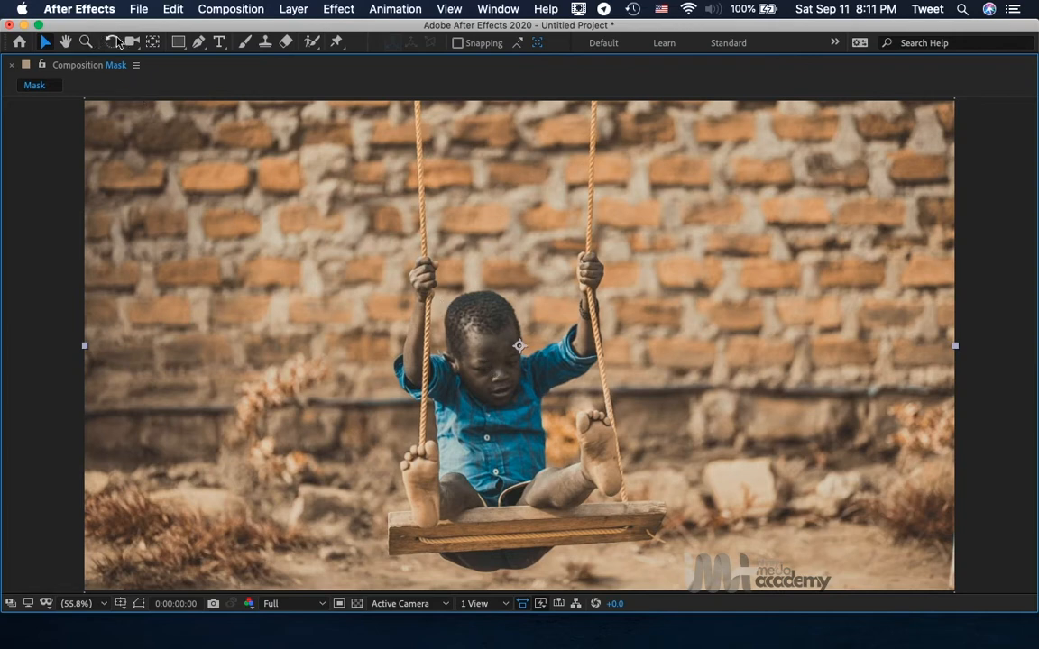
pyautogui.click(199, 44)
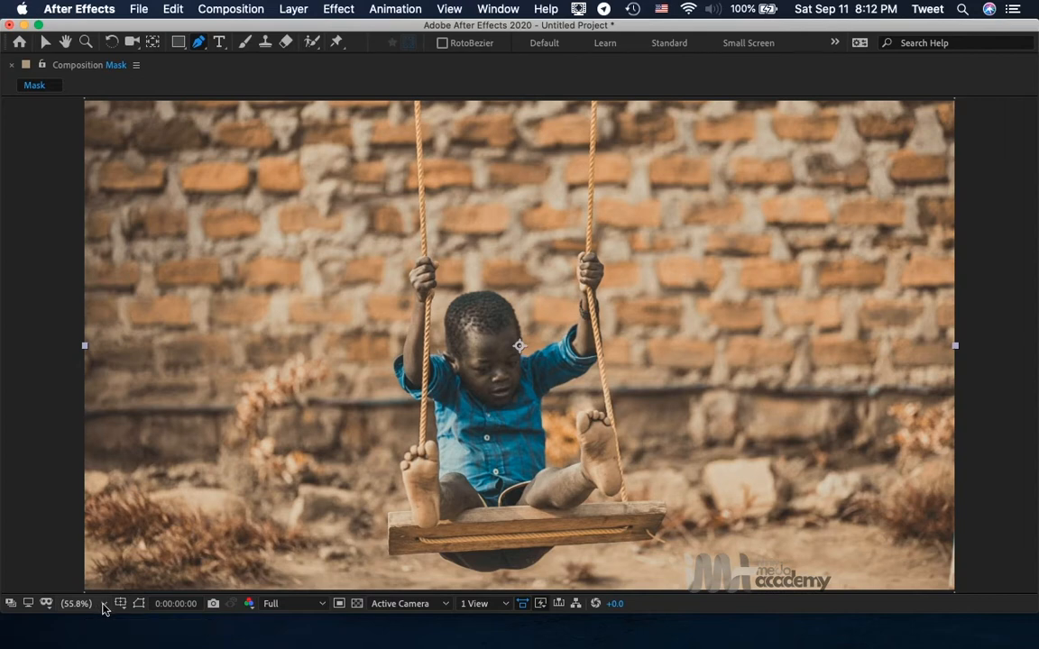
pyautogui.click(104, 607)
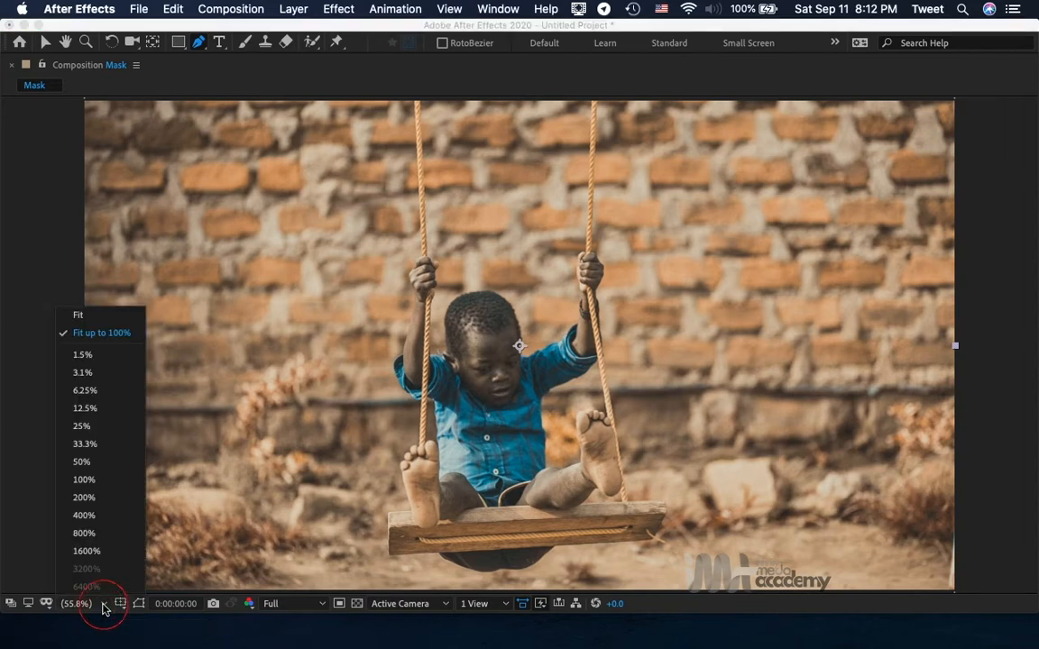
pyautogui.click(100, 444)
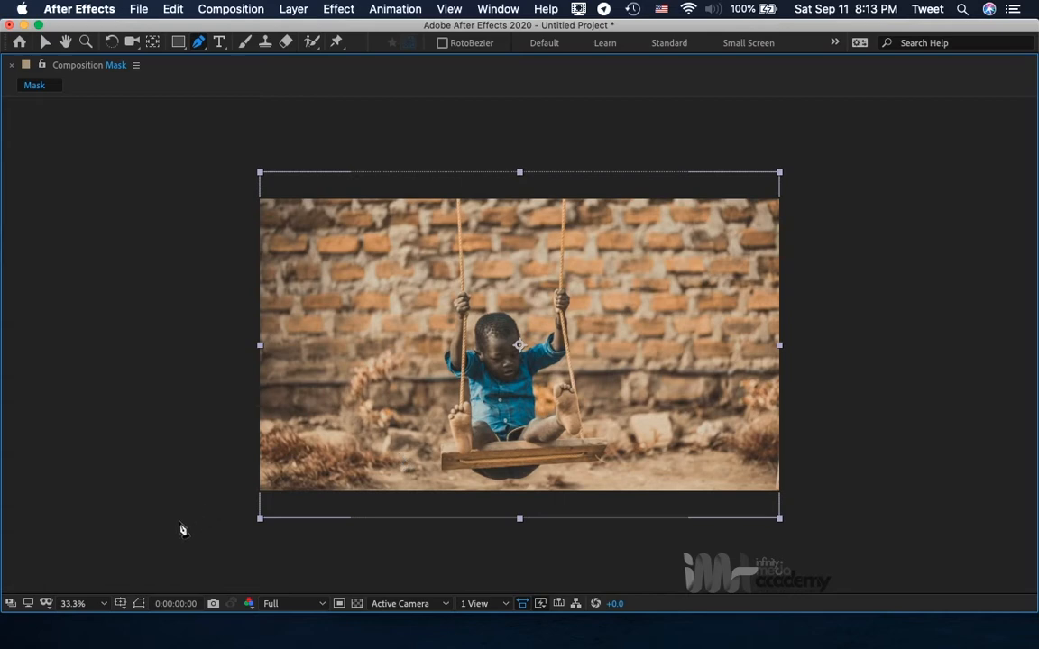
pyautogui.click(101, 604)
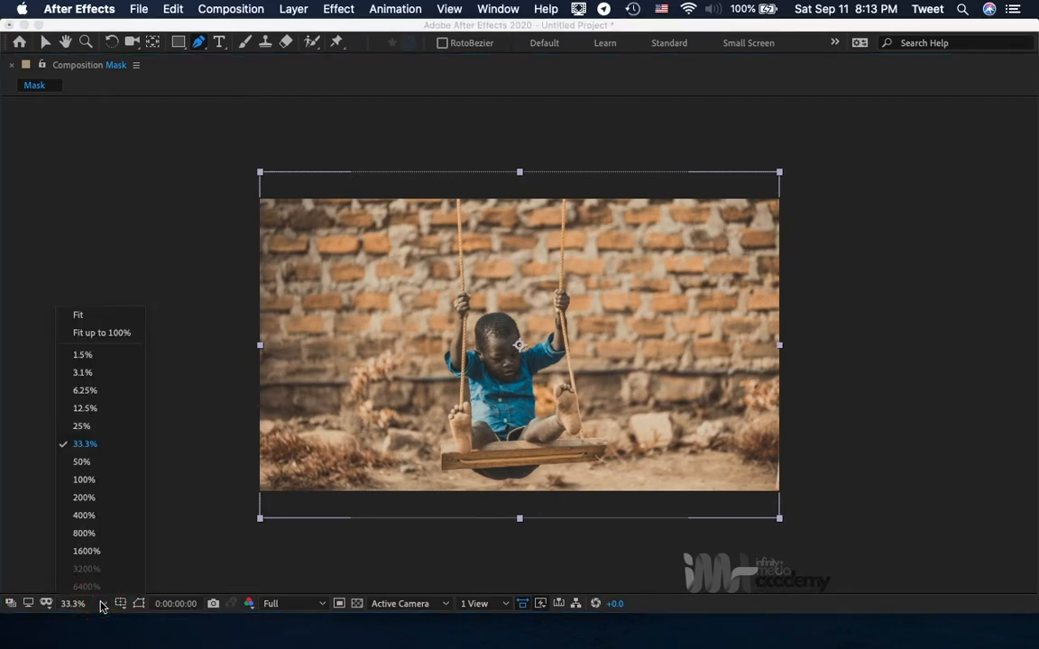
pyautogui.click(101, 482)
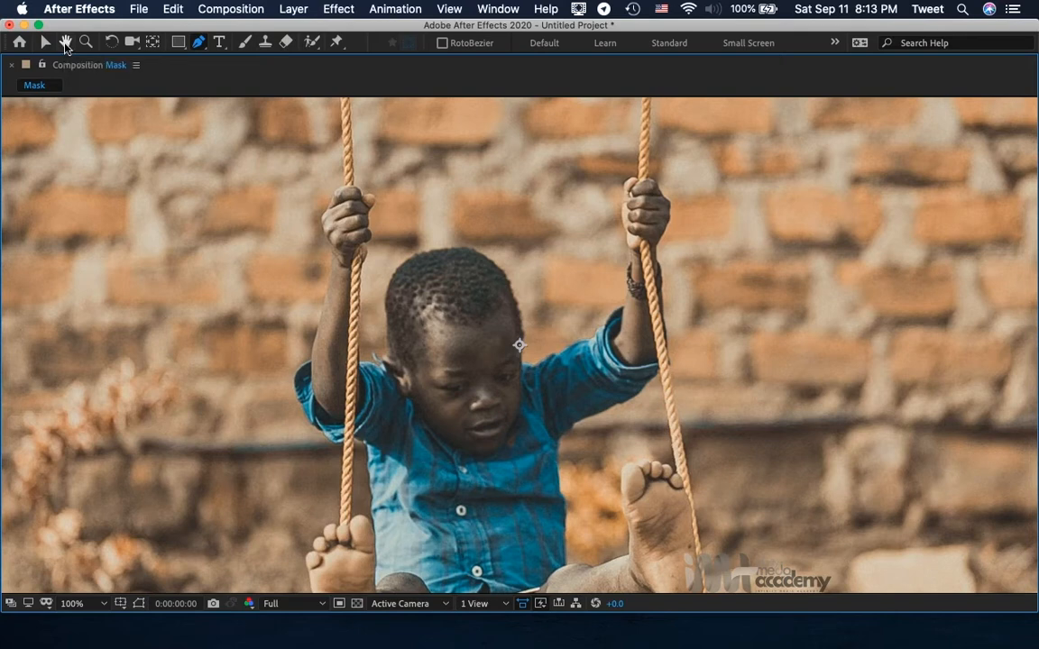
# Start a mask path above the hand on the left rope and outline the rope up to the photo's upper edge and back down.
pyautogui.click(65, 43)
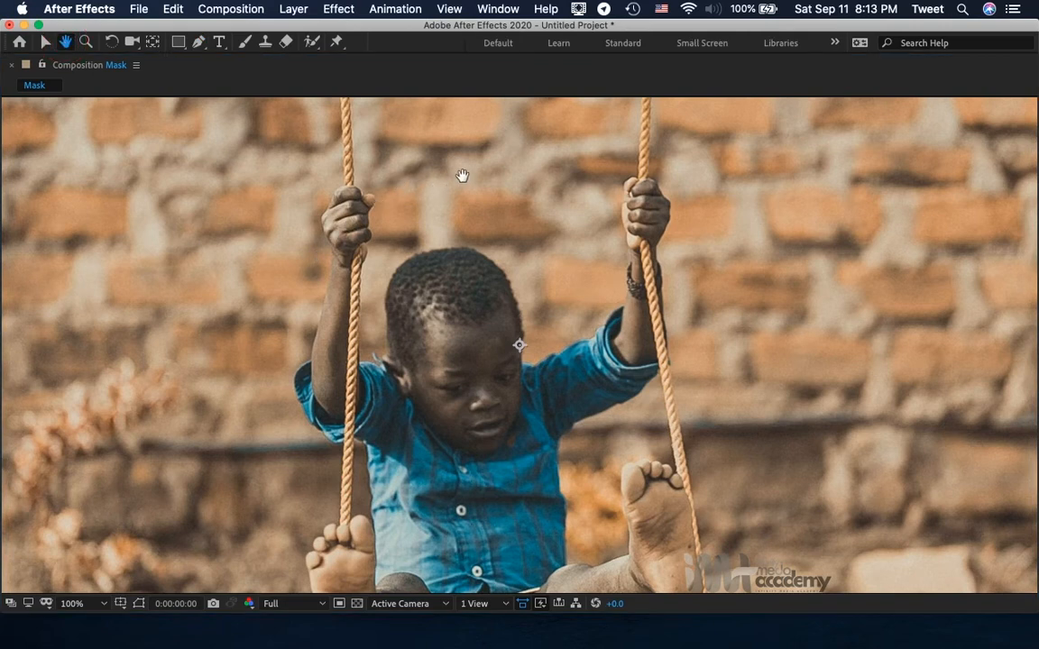
pyautogui.moveTo(461, 175); pyautogui.dragTo(490, 435)
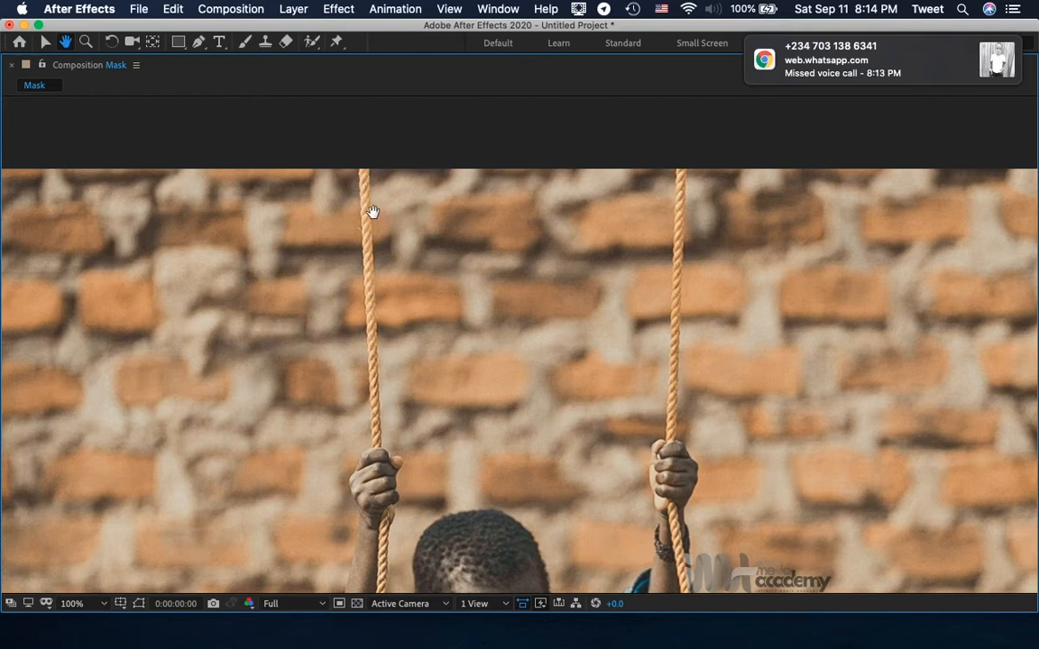
pyautogui.click(198, 43)
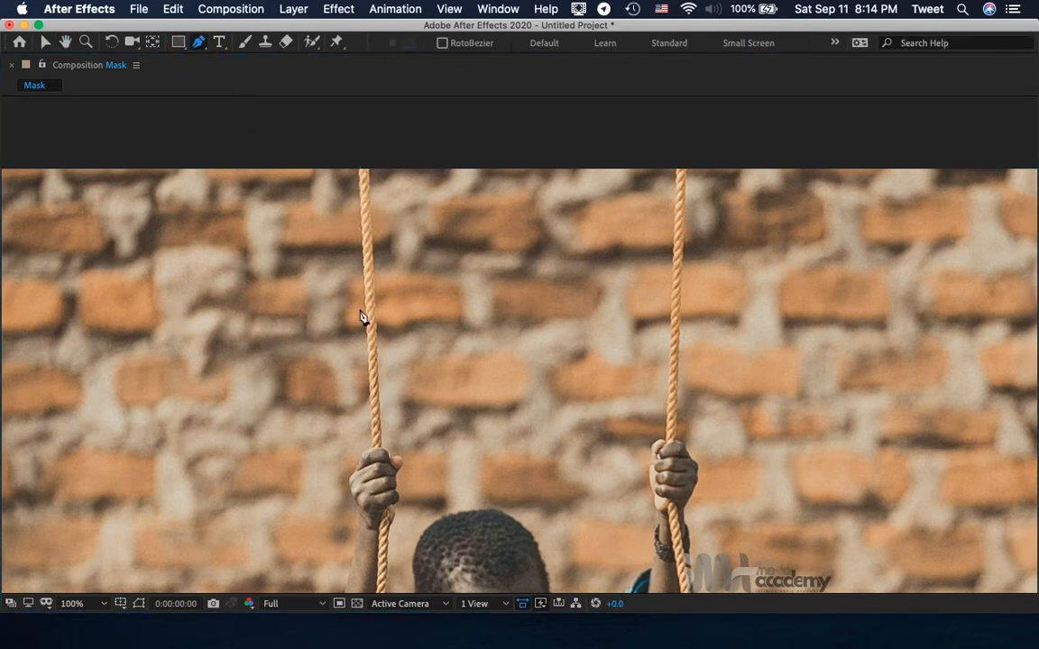
pyautogui.click(373, 448)
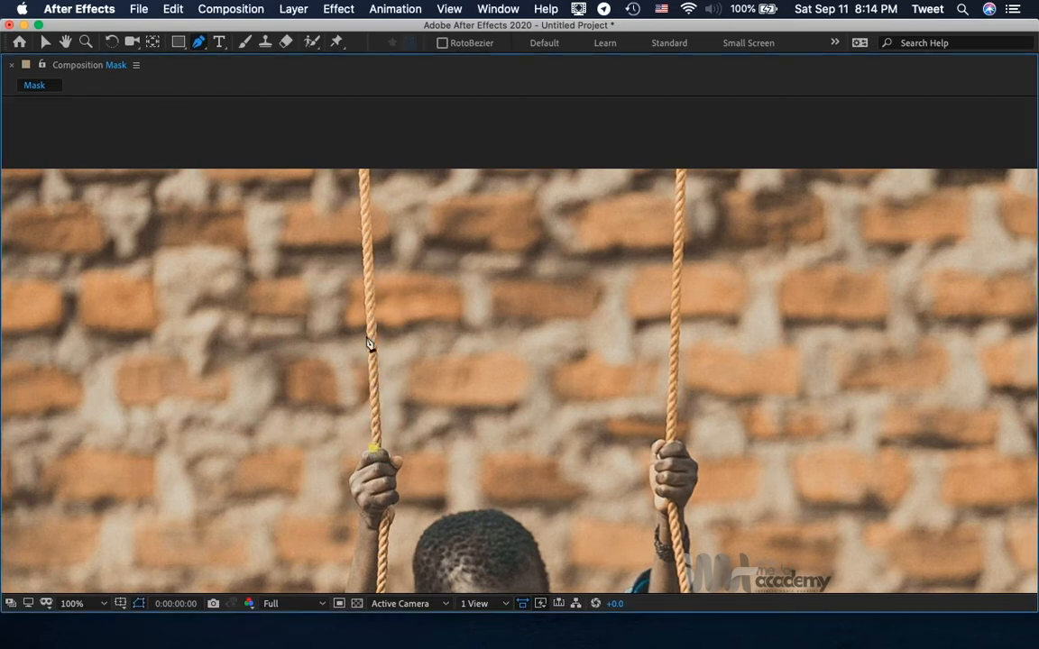
pyautogui.click(358, 166)
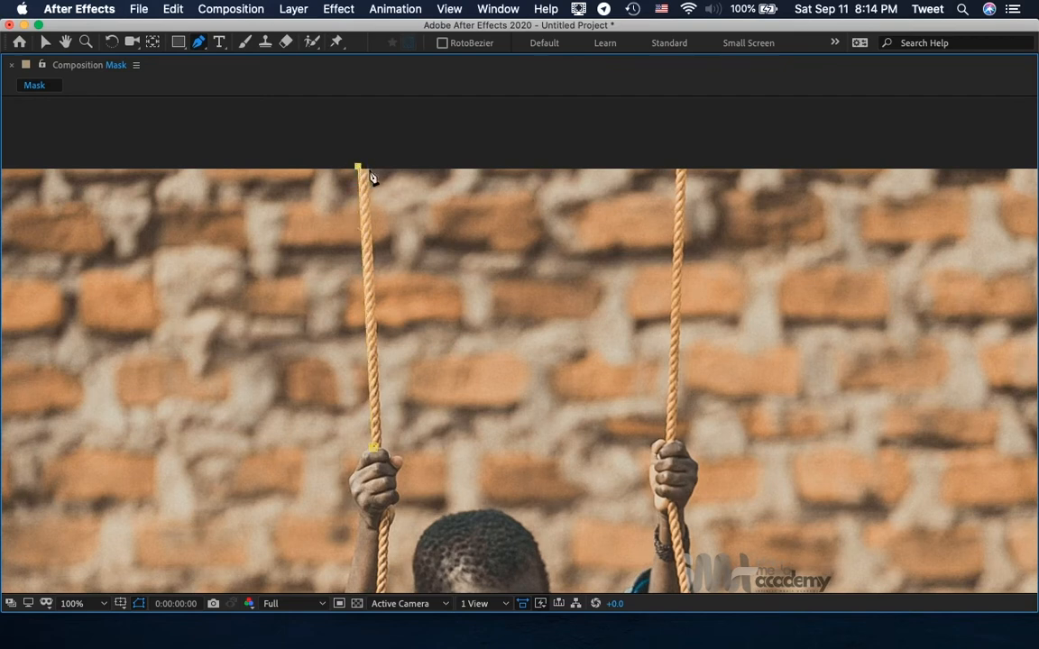
pyautogui.click(367, 168)
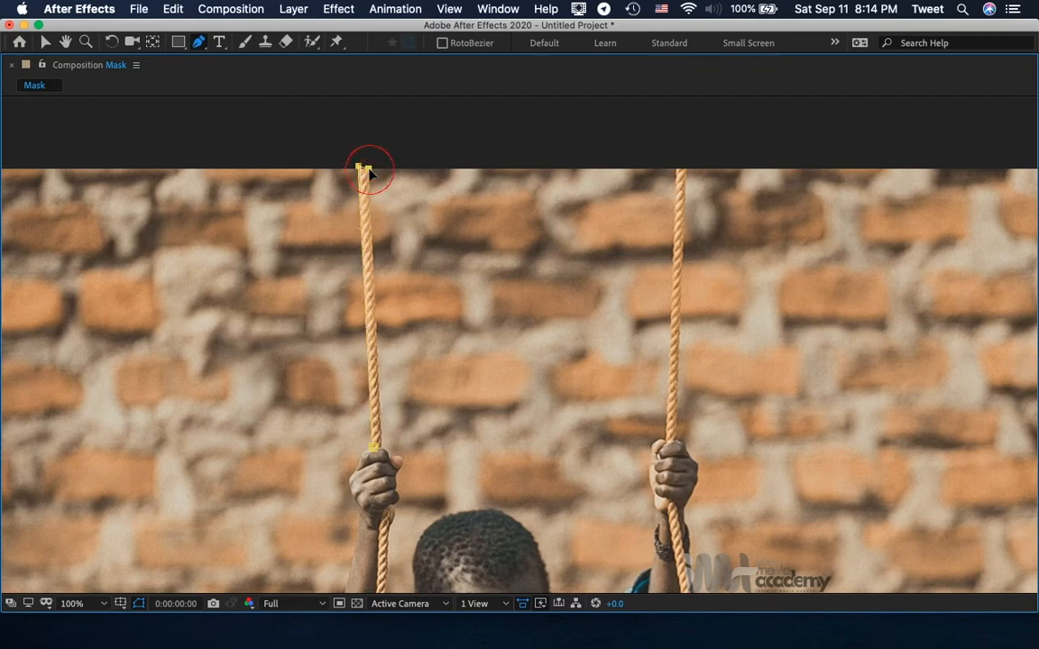
pyautogui.click(377, 447)
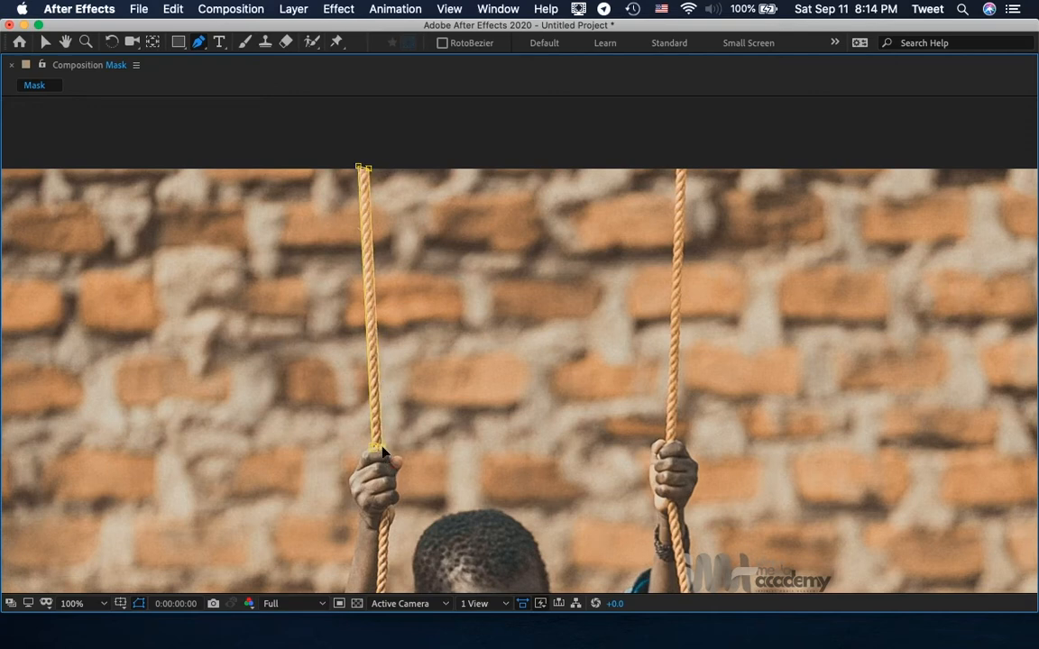
# Continue the mask path around the inner side of the hand gripping the left rope, down to the wrist.
pyautogui.click(394, 458)
pyautogui.click(406, 464)
pyautogui.click(398, 479)
pyautogui.click(402, 501)
pyautogui.click(392, 521)
# Extend the mask path down the inner edge of the left rope to the boy's shoulder.
pyautogui.press('h')
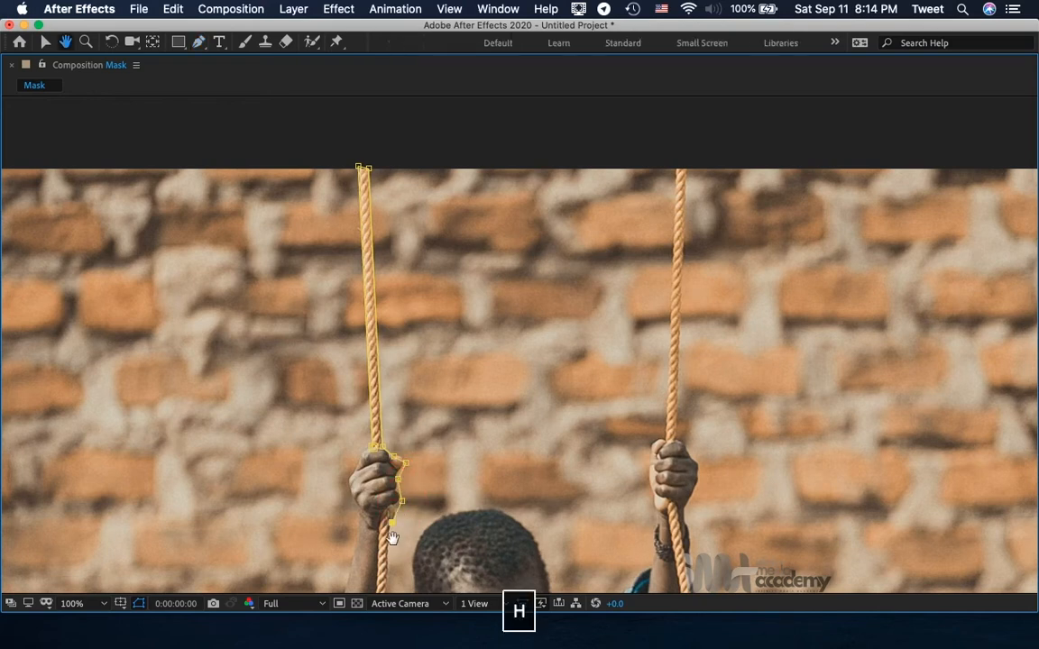
pyautogui.click(429, 529)
pyautogui.moveTo(428, 529); pyautogui.dragTo(449, 209)
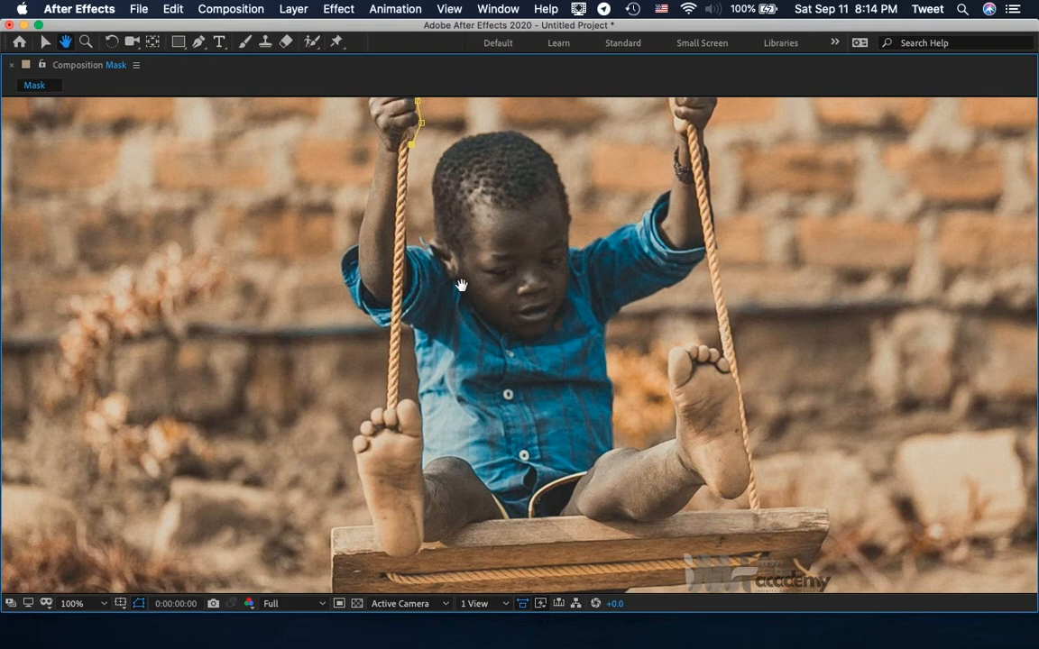
pyautogui.click(197, 42)
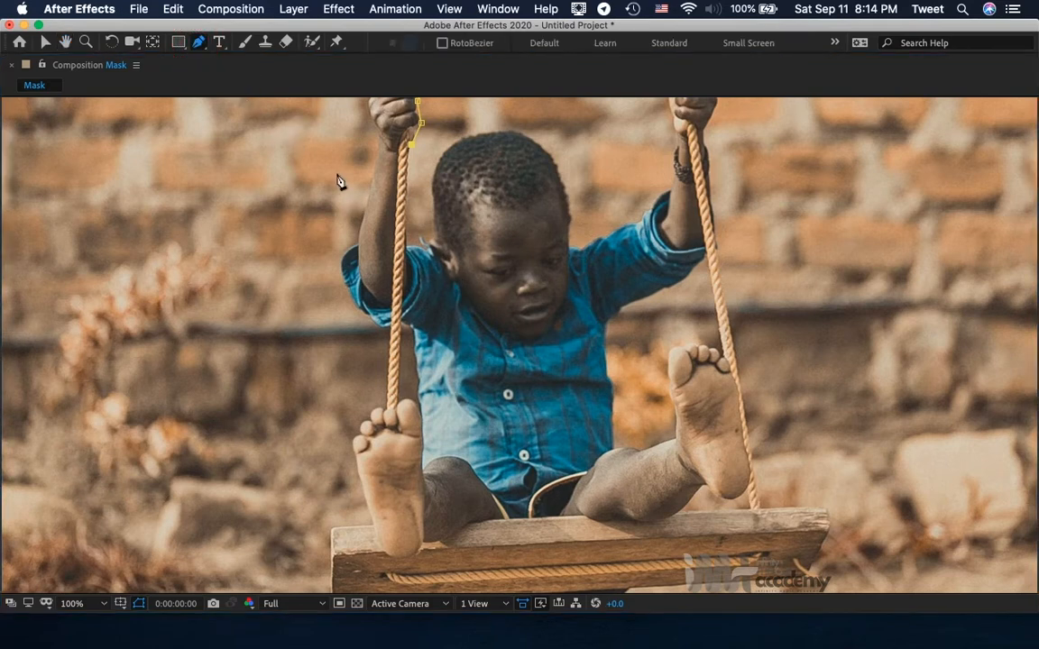
pyautogui.click(408, 183)
pyautogui.click(407, 219)
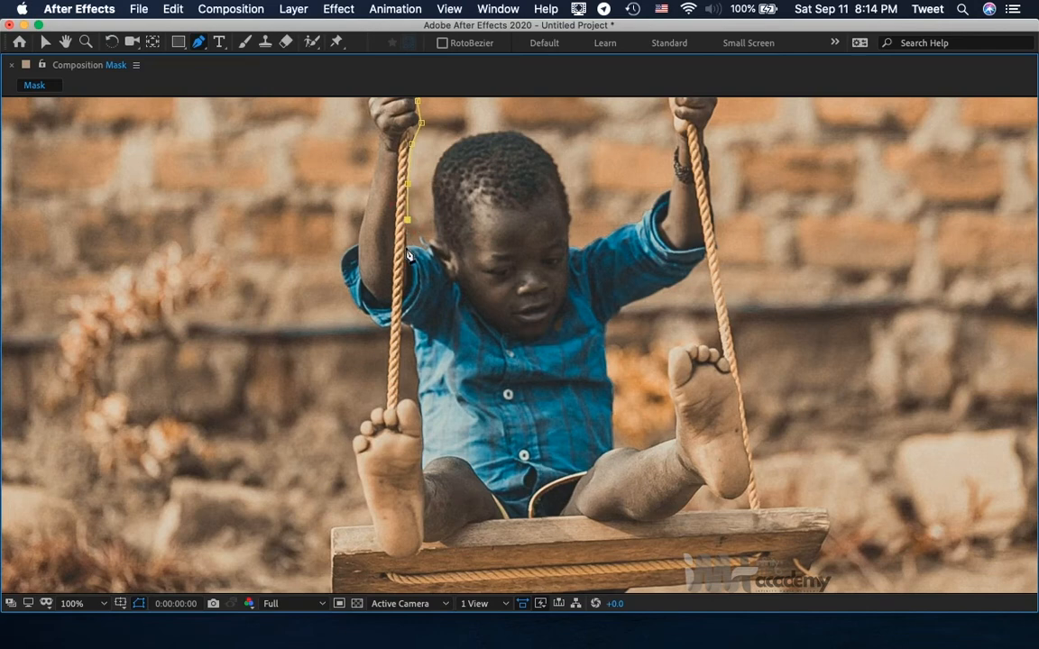
pyautogui.click(407, 245)
# Trace the mask path along the shoulder, past the ear and around the boy's head to the other side of his face.
pyautogui.click(426, 248)
pyautogui.click(433, 239)
pyautogui.click(435, 218)
pyautogui.click(432, 192)
pyautogui.click(451, 145)
pyautogui.click(478, 135)
pyautogui.click(511, 130)
pyautogui.click(537, 143)
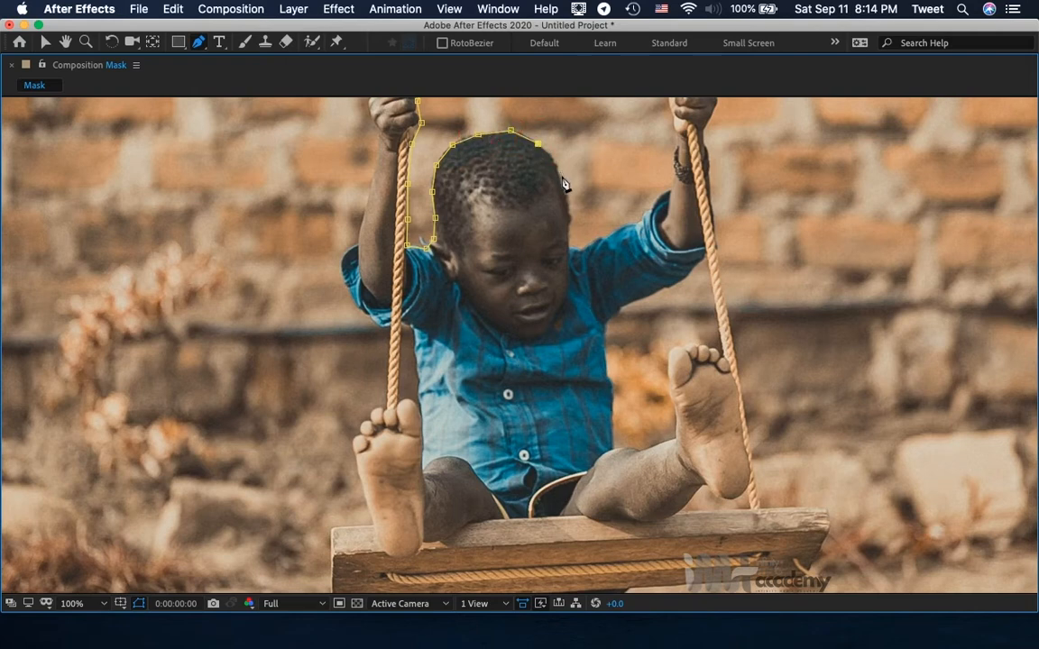
pyautogui.click(561, 176)
pyautogui.click(570, 207)
# Continue the mask path along the shoulder and raised sleeve, then up the inner forearm towards the right rope.
pyautogui.click(568, 246)
pyautogui.click(582, 247)
pyautogui.click(628, 221)
pyautogui.click(642, 216)
pyautogui.click(663, 195)
pyautogui.click(675, 176)
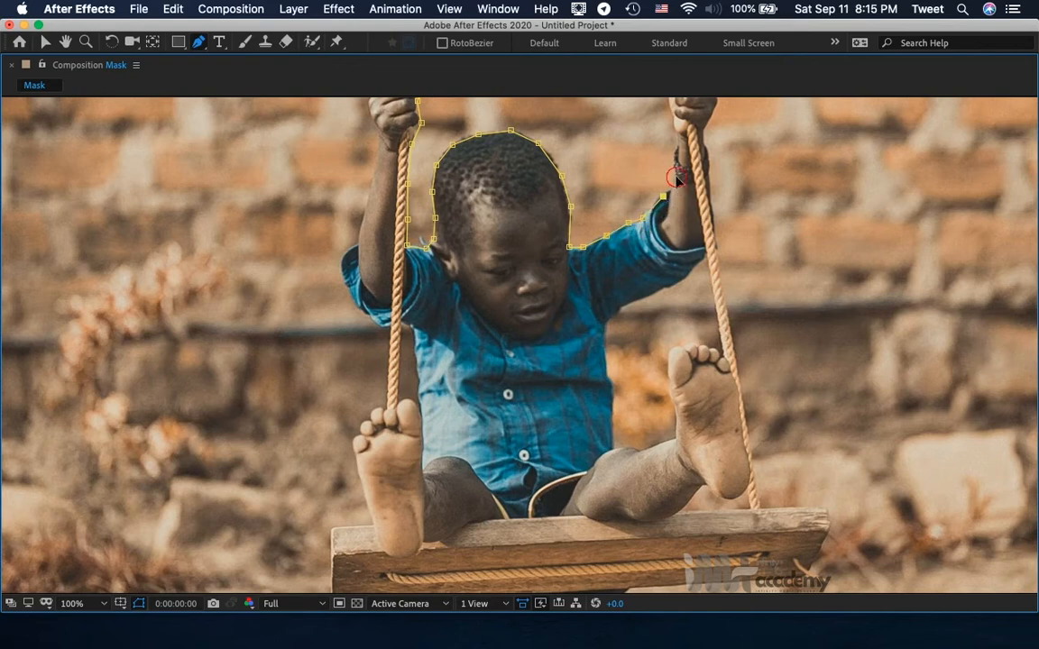
pyautogui.click(675, 143)
# Trace the mask path up the inner side of the hand on the right rope and along that rope's inner edge.
pyautogui.press('h')
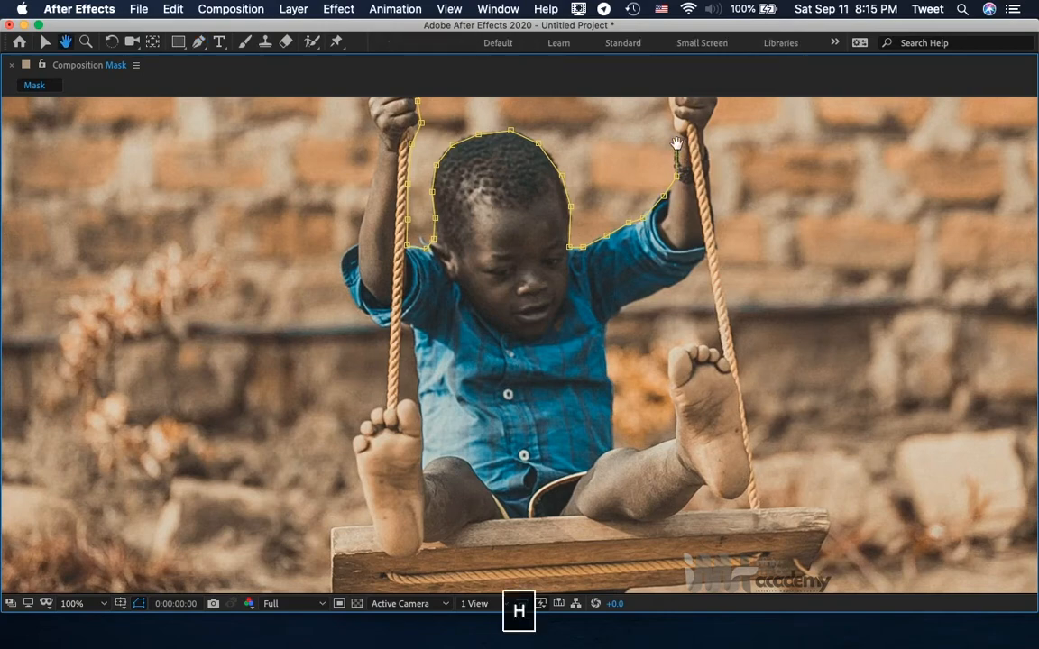
pyautogui.moveTo(640, 204); pyautogui.dragTo(617, 565)
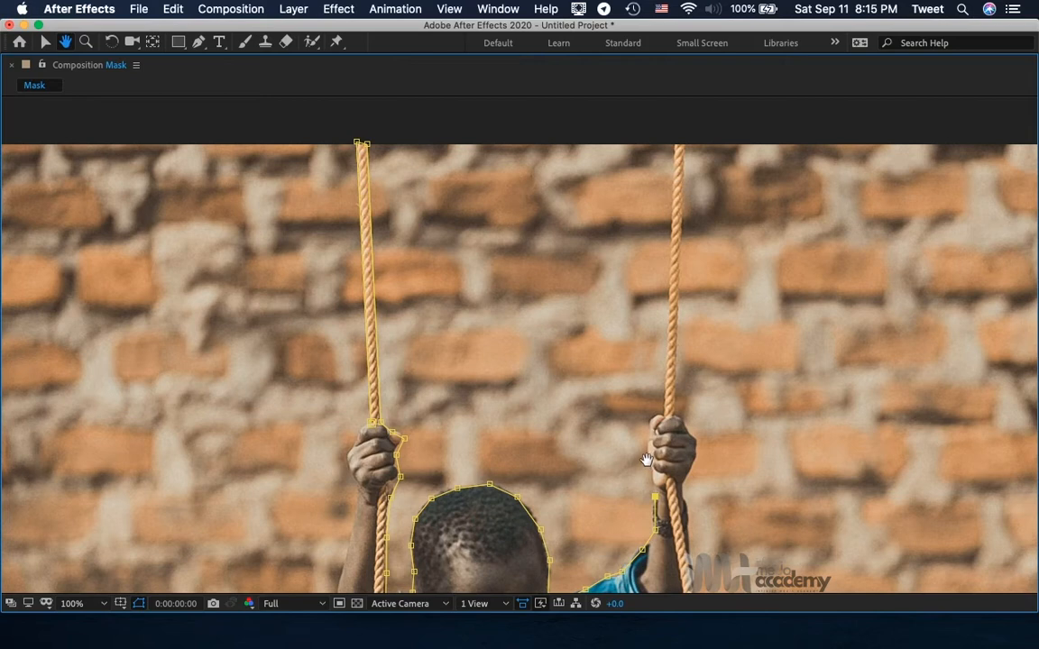
pyautogui.press('g')
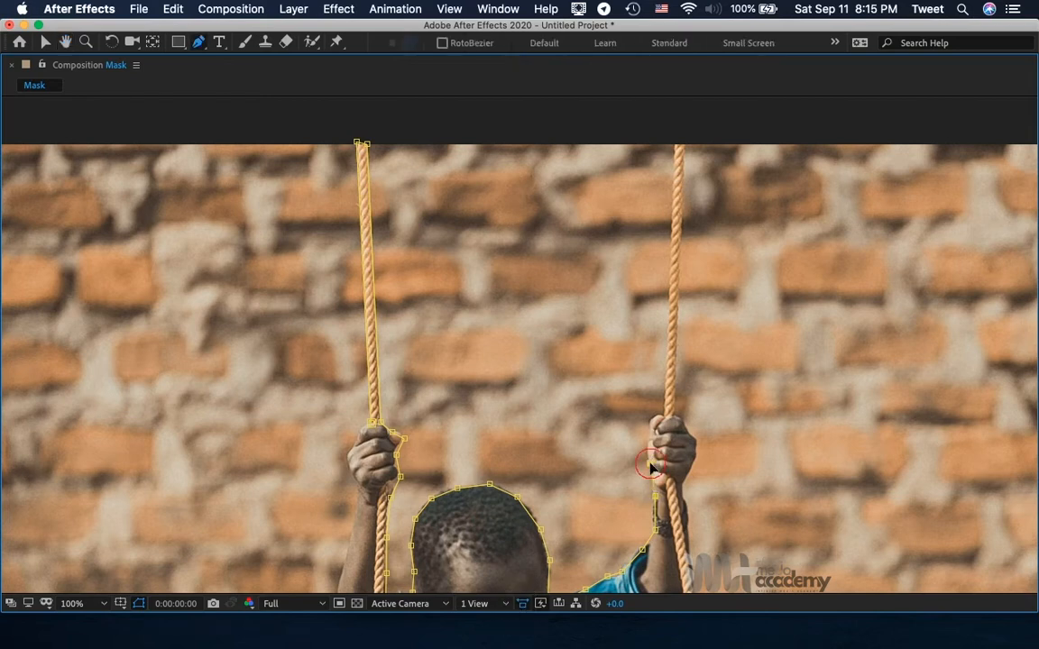
pyautogui.click(650, 465)
pyautogui.click(656, 414)
pyautogui.click(665, 397)
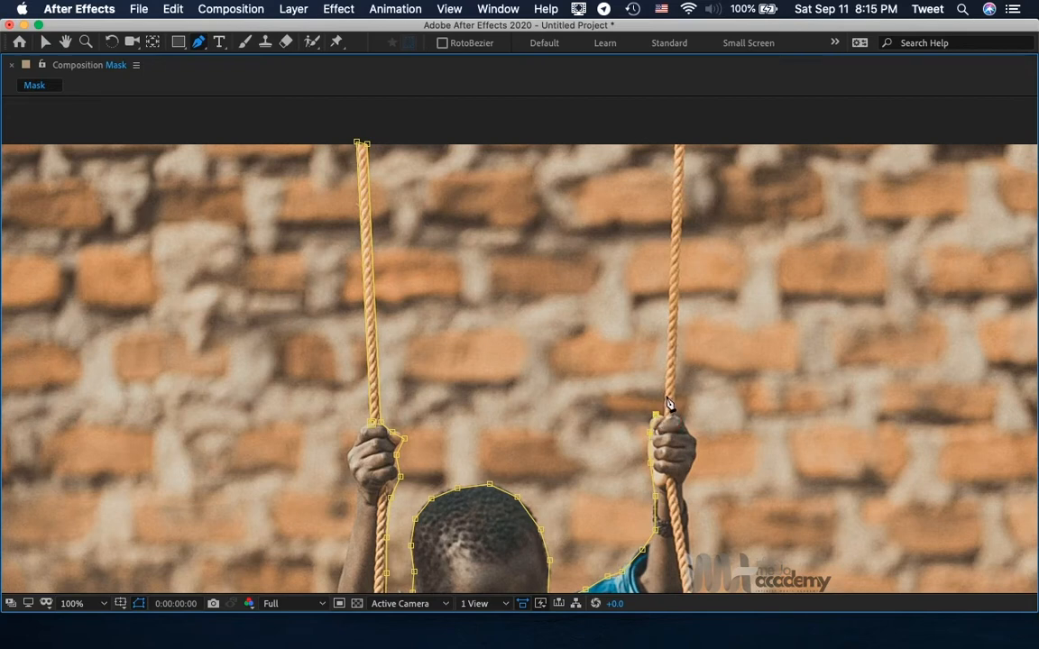
pyautogui.click(671, 307)
pyautogui.click(672, 226)
pyautogui.click(50, 42)
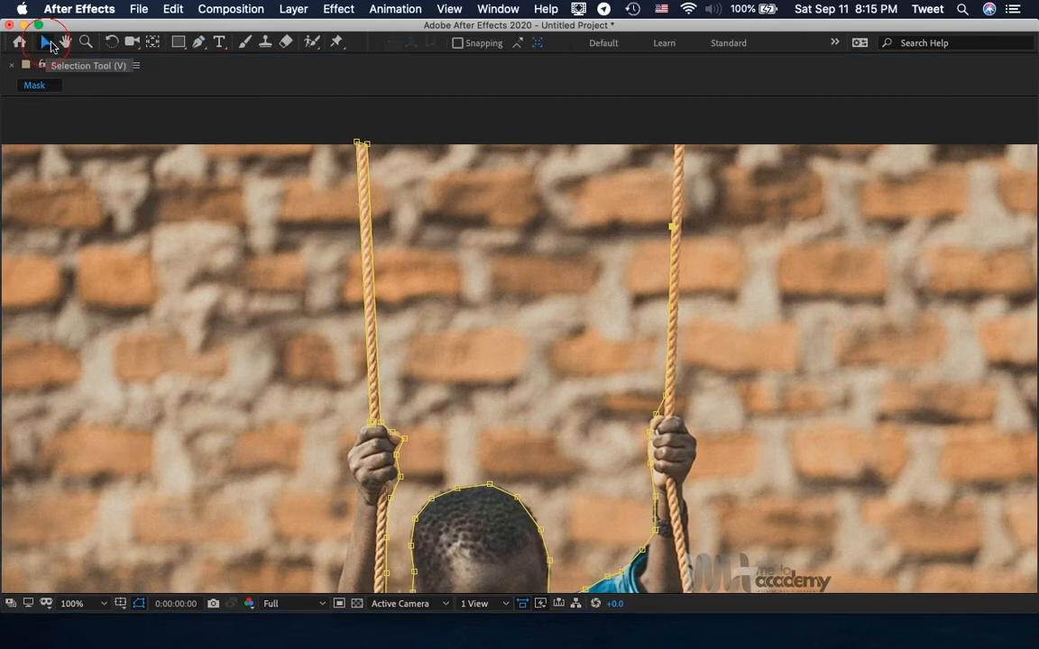
pyautogui.click(483, 207)
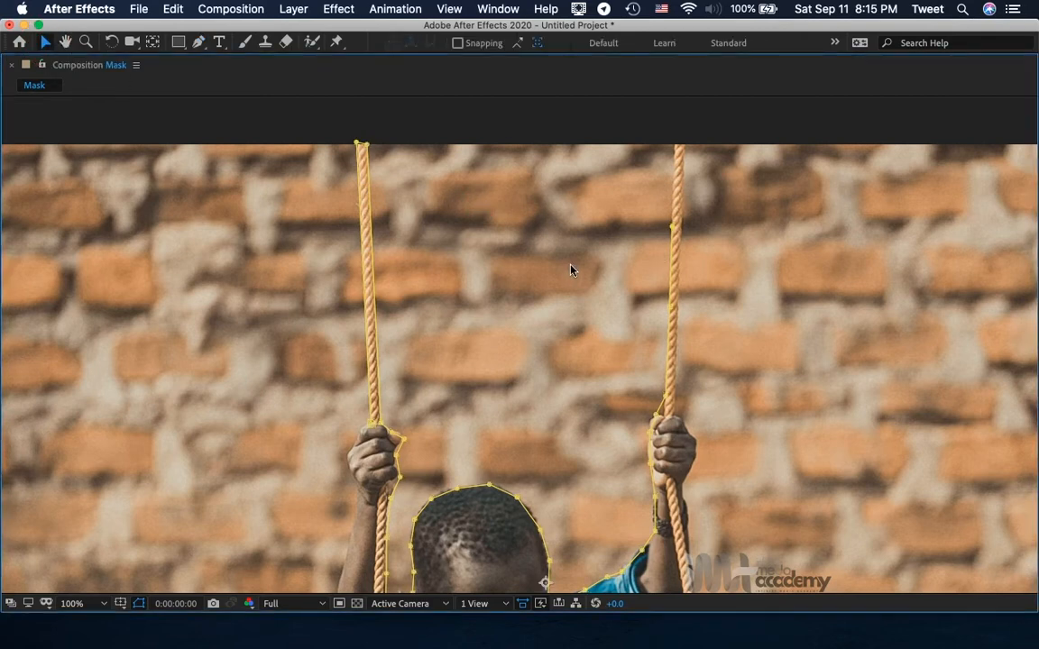
pyautogui.click(199, 43)
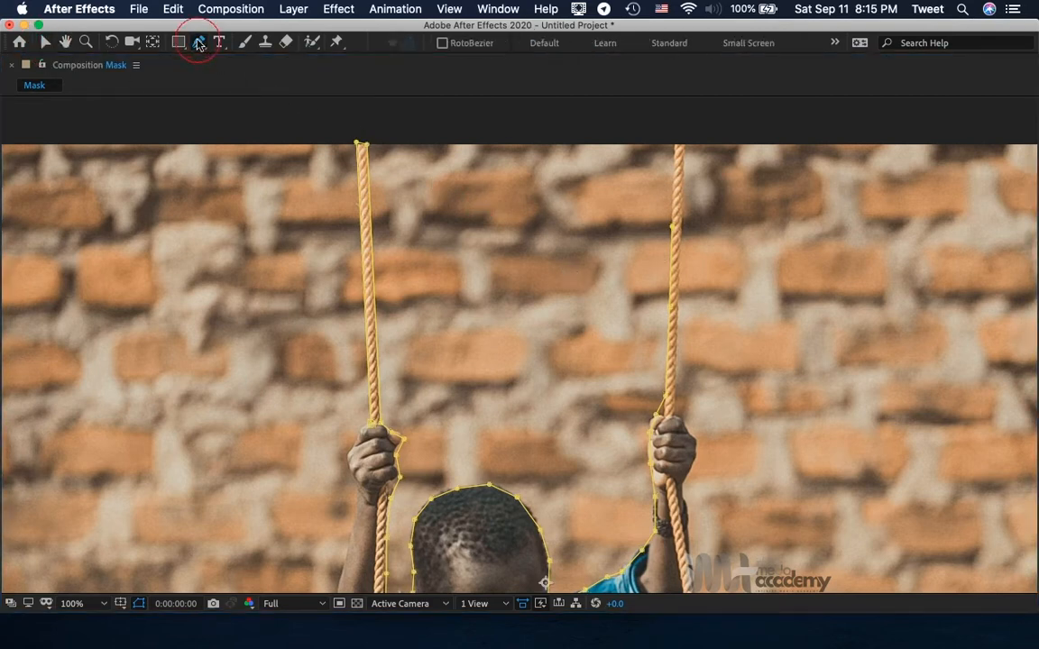
pyautogui.click(674, 163)
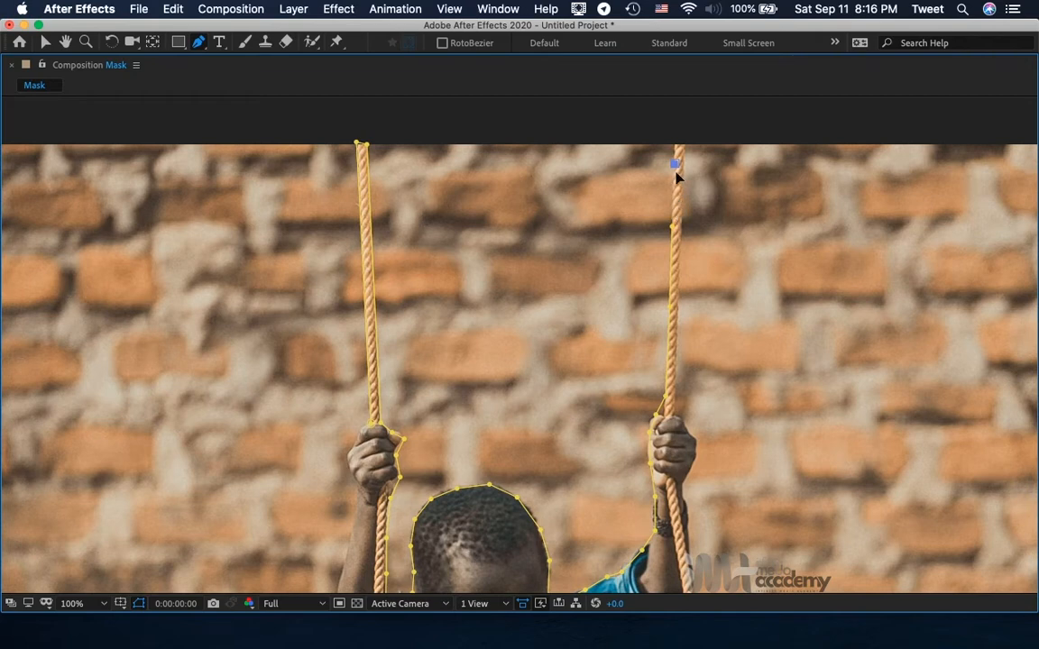
pyautogui.press('BackSpace')
# Resume the mask from its last vertex, over the right rope's upper end, down its outer edge and around the hand to the wrist.
pyautogui.click(673, 227)
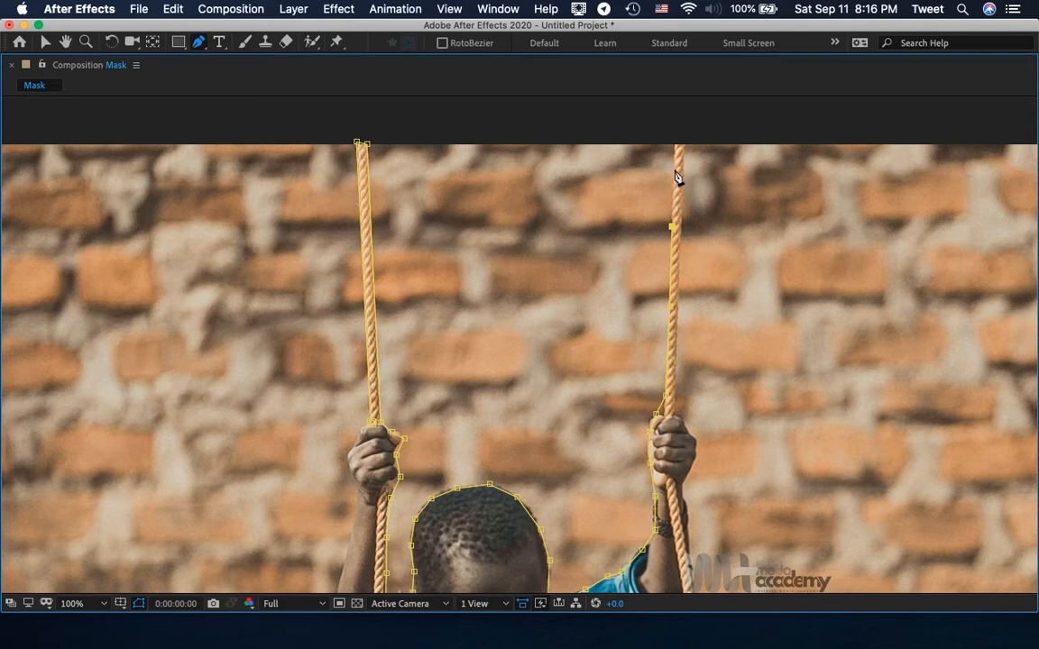
pyautogui.click(675, 141)
pyautogui.click(687, 141)
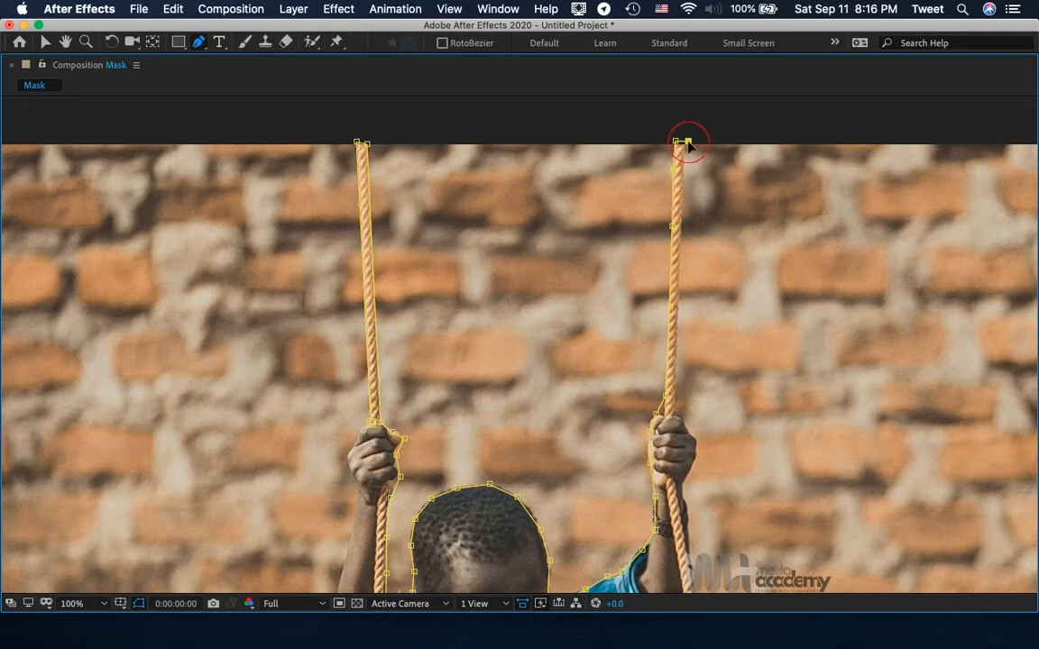
pyautogui.click(689, 430)
pyautogui.click(698, 442)
pyautogui.click(689, 471)
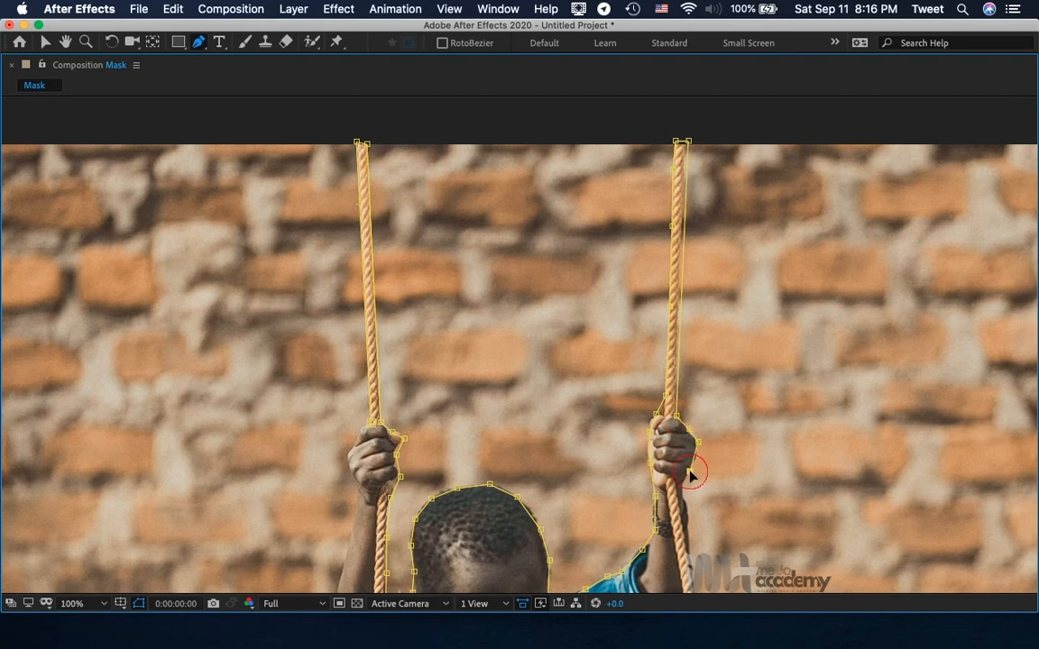
pyautogui.click(688, 514)
# Extend the mask path from the wrist down the outer edge of the right rope to the swing seat.
pyautogui.press('h')
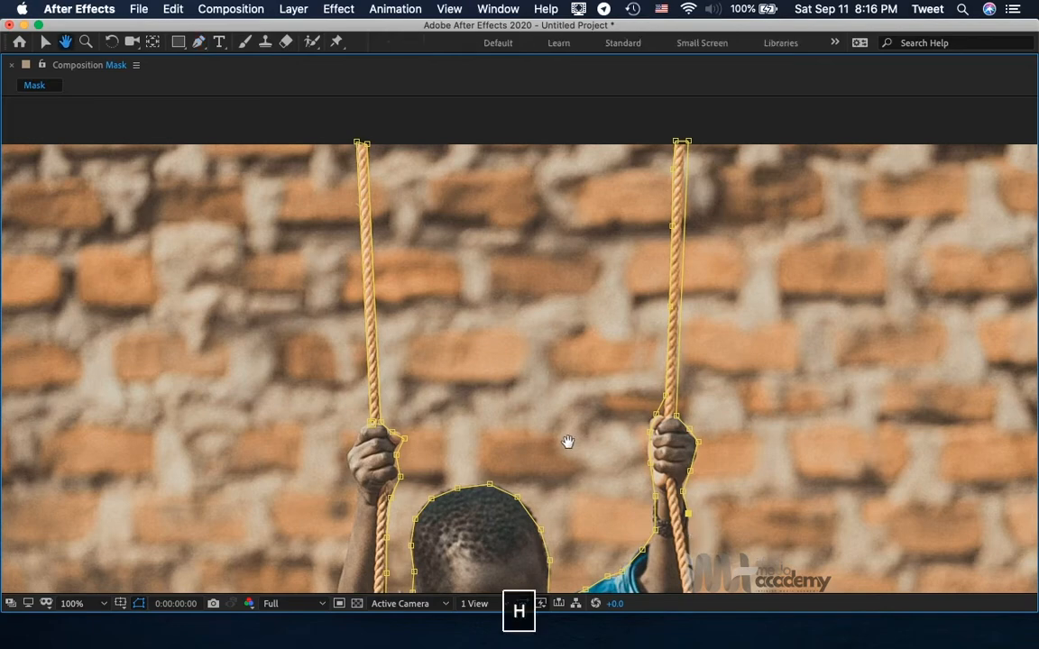
pyautogui.moveTo(571, 451); pyautogui.dragTo(522, 85)
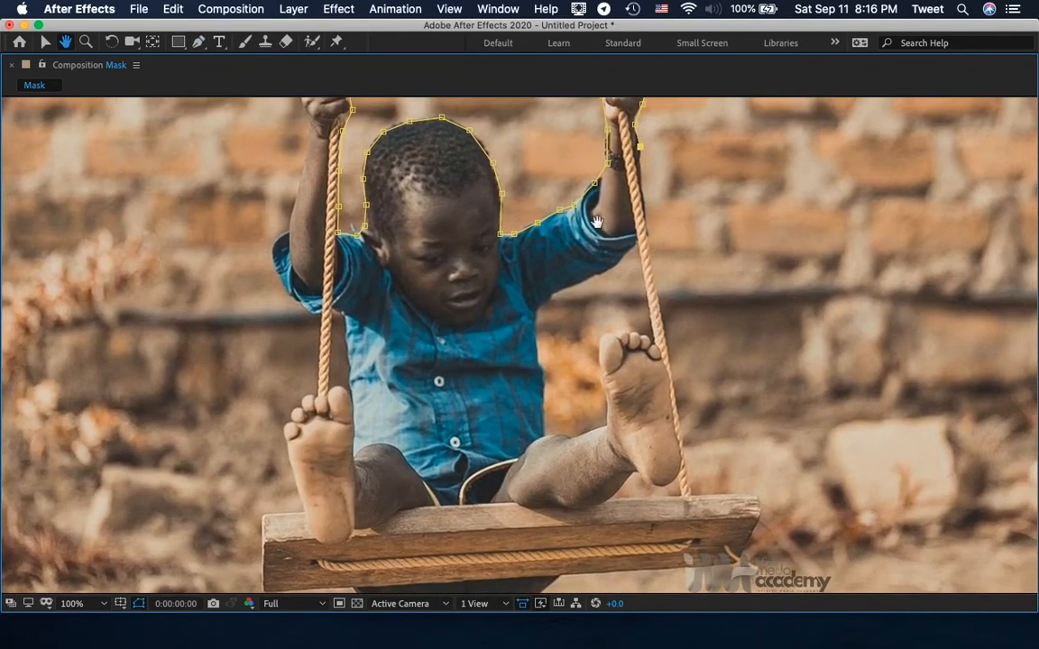
pyautogui.press('g')
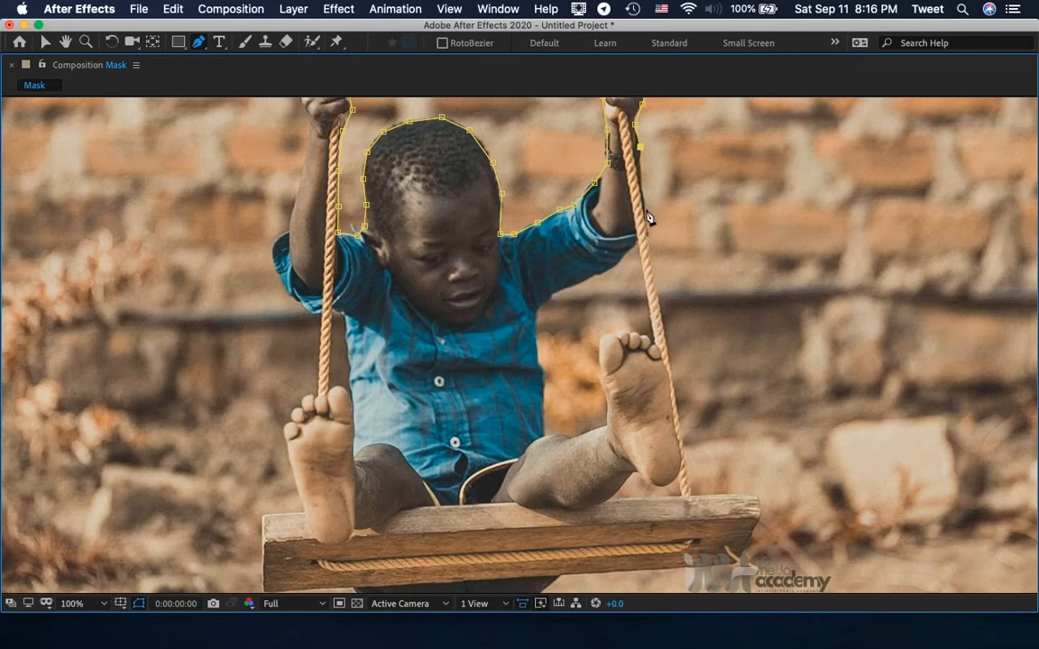
pyautogui.click(645, 208)
pyautogui.click(660, 297)
pyautogui.click(683, 436)
pyautogui.click(689, 494)
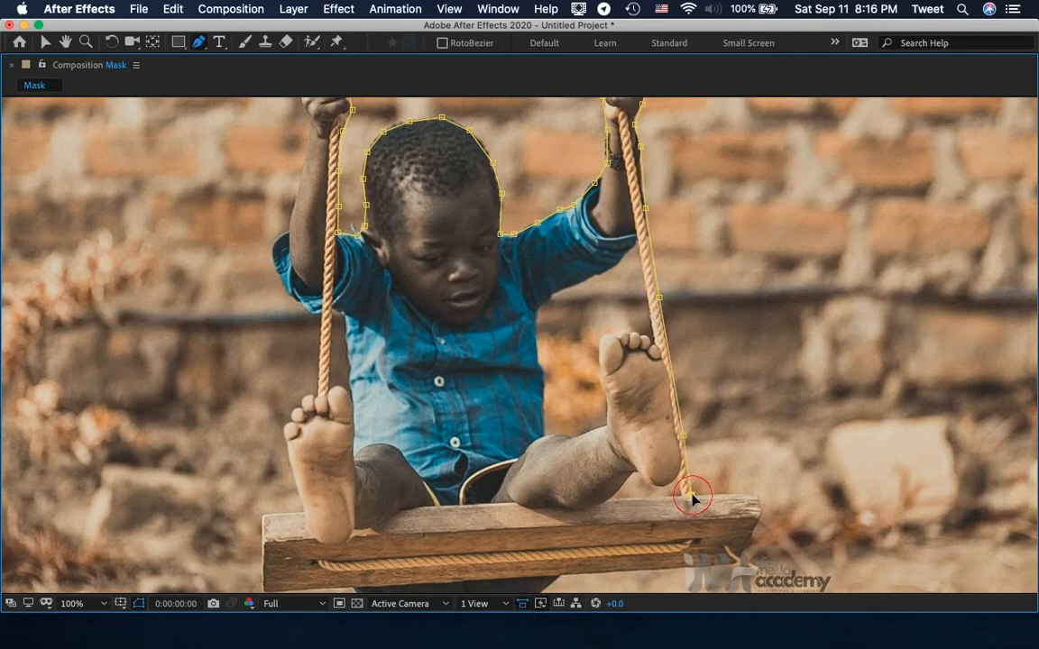
# Outline the right end of the wooden seat and its lower edge up to the boy's shorts.
pyautogui.click(754, 494)
pyautogui.click(760, 514)
pyautogui.click(737, 566)
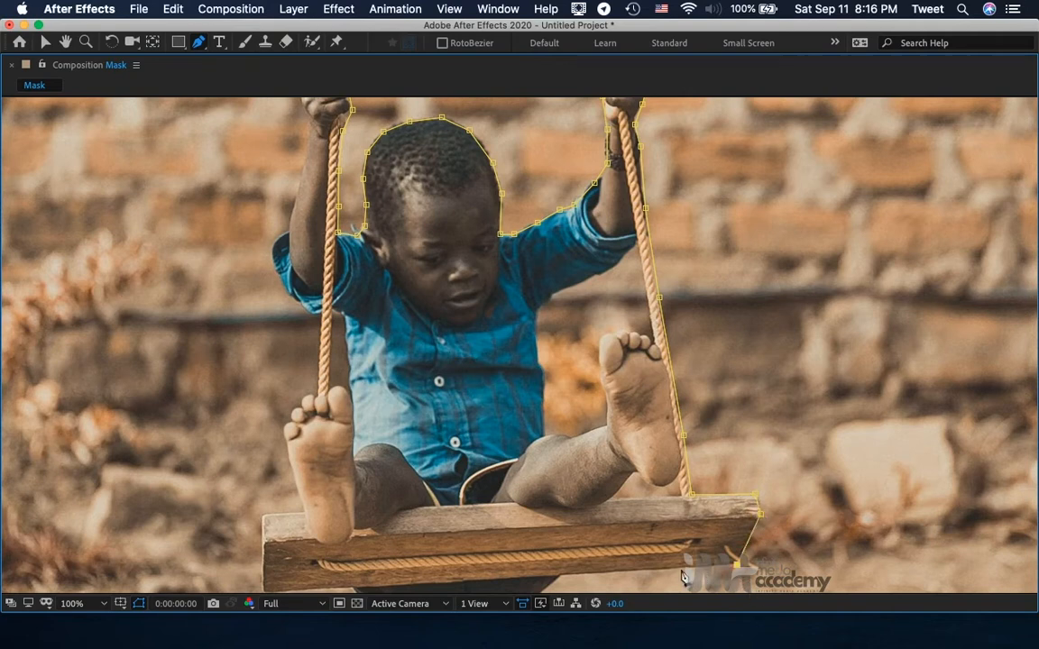
pyautogui.click(560, 576)
# Trace the mask path around the curve of the dark shorts hanging below the seat, back to the seat's lower edge.
pyautogui.press('h')
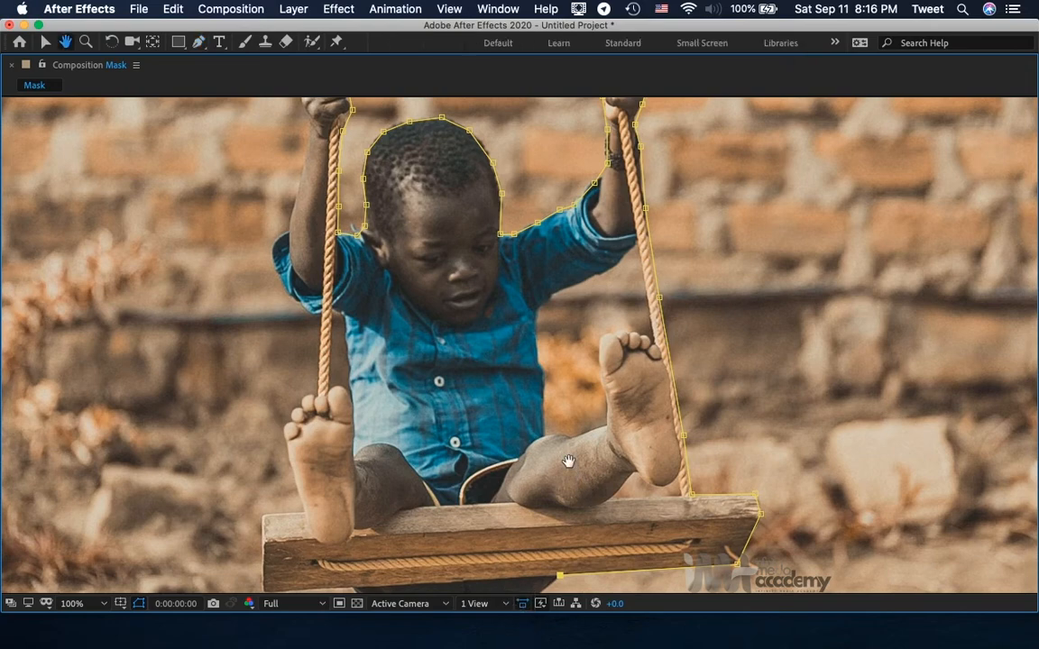
pyautogui.moveTo(569, 461); pyautogui.dragTo(593, 204)
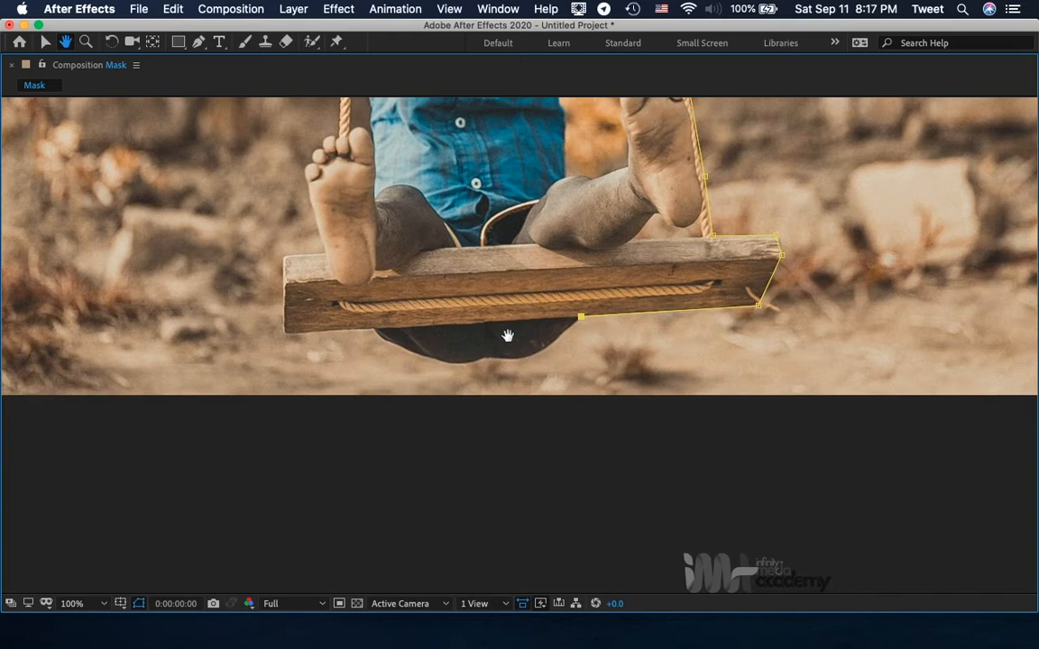
pyautogui.press('g')
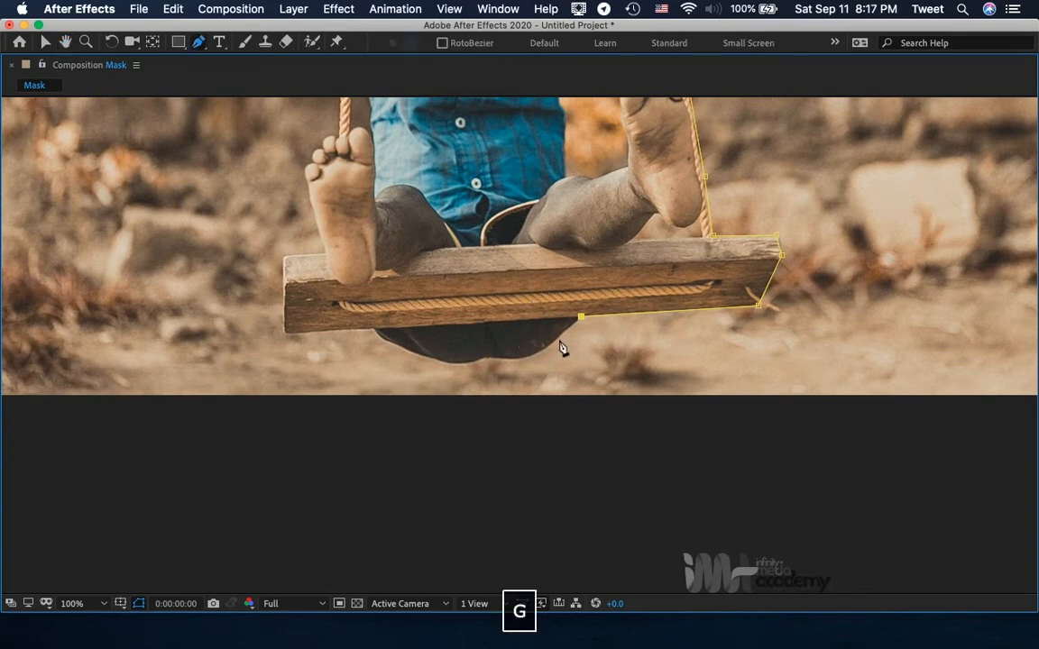
pyautogui.click(554, 341)
pyautogui.click(528, 359)
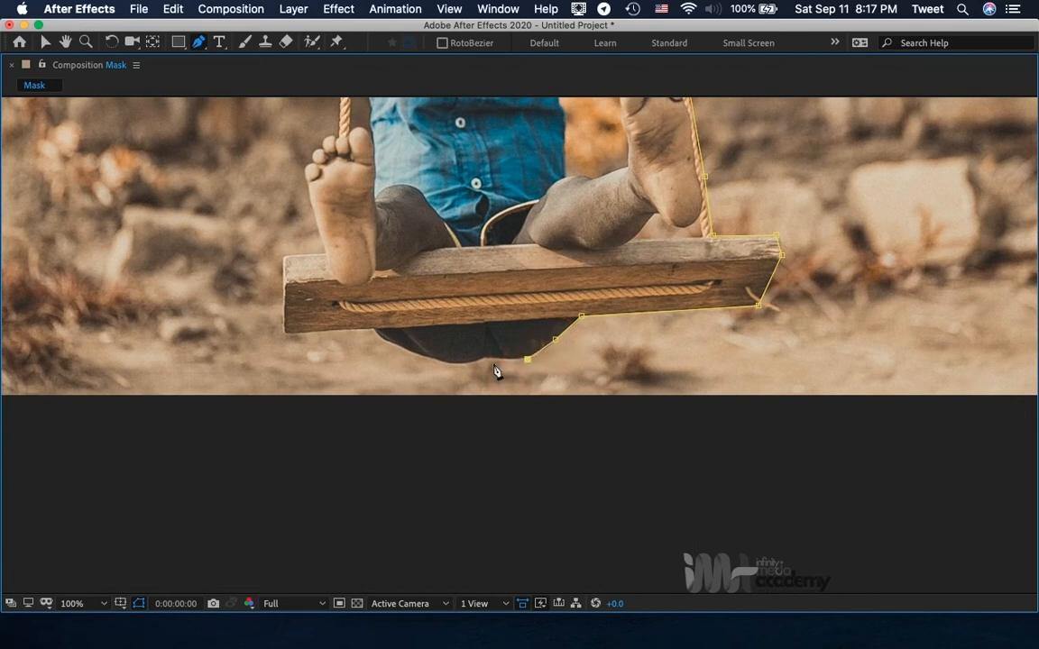
pyautogui.click(494, 362)
pyautogui.click(469, 366)
pyautogui.click(440, 361)
pyautogui.click(406, 353)
pyautogui.click(380, 338)
pyautogui.click(371, 329)
# Outline the left end of the wooden seat and its upper edge as far as the boy's foot.
pyautogui.click(285, 331)
pyautogui.click(284, 273)
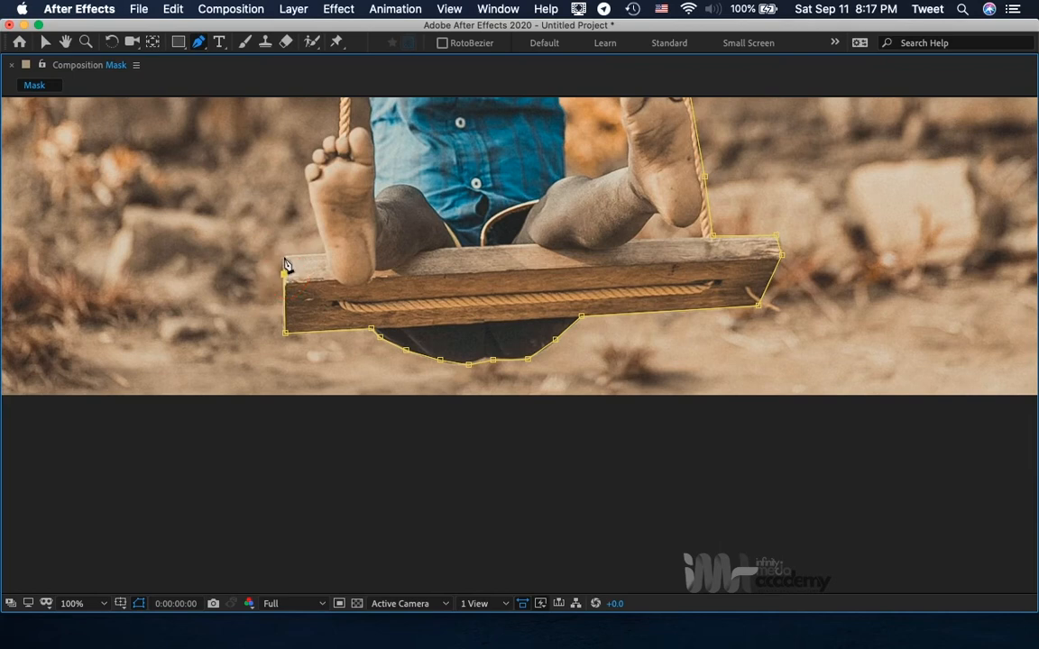
pyautogui.click(284, 256)
pyautogui.click(325, 255)
# Trace the mask path up the outer side of the left foot, over its toes and up the left rope to the sleeve.
pyautogui.click(305, 171)
pyautogui.press('h')
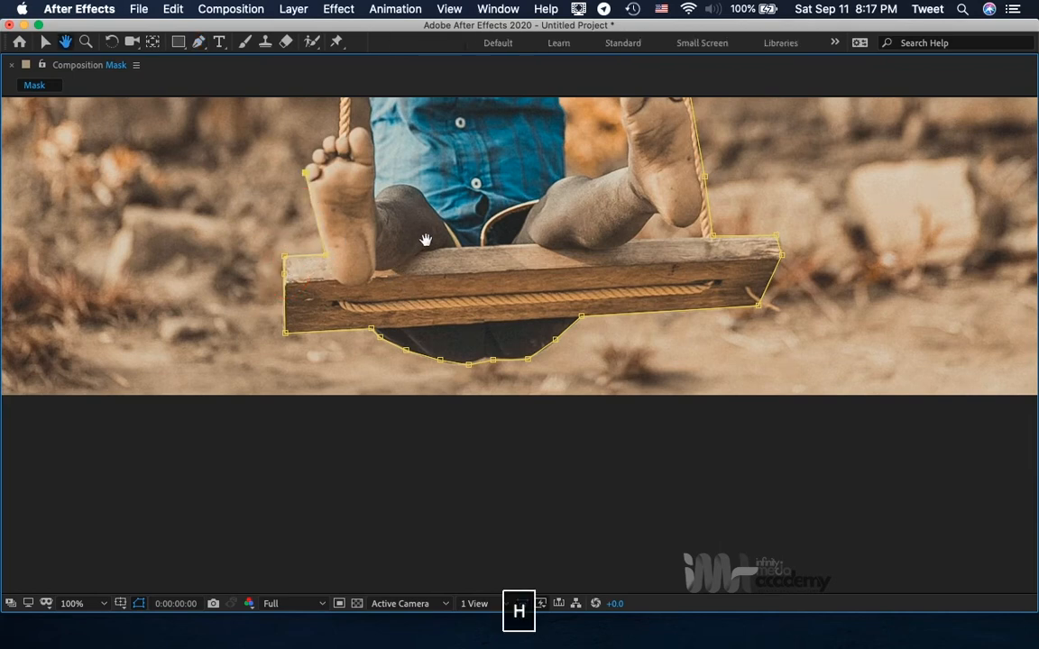
pyautogui.moveTo(424, 239); pyautogui.dragTo(419, 588)
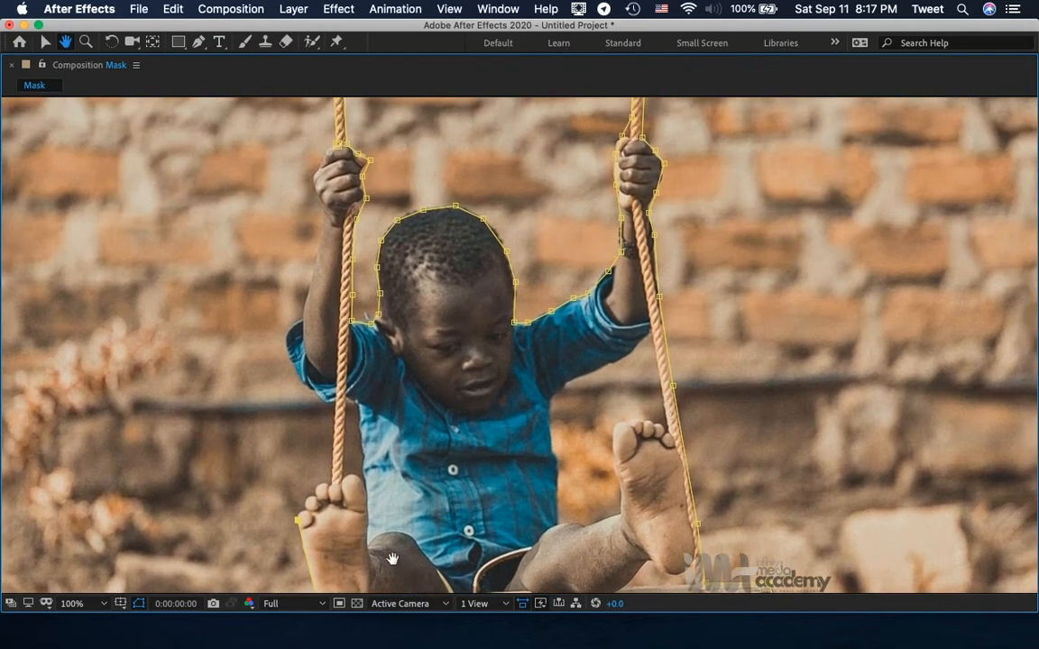
pyautogui.press('g')
pyautogui.click(304, 505)
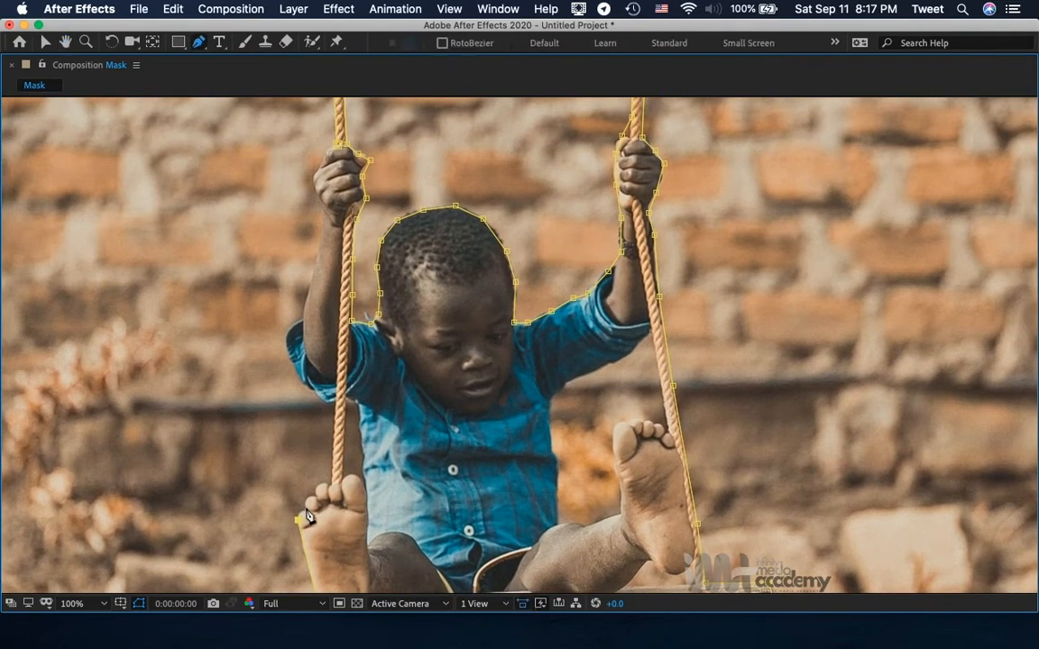
pyautogui.click(316, 492)
pyautogui.click(330, 482)
pyautogui.click(334, 402)
# Trace the mask path around the outer edge of the left sleeve and up the forearm to the wrist.
pyautogui.click(306, 387)
pyautogui.click(285, 350)
pyautogui.click(288, 330)
pyautogui.click(302, 317)
pyautogui.click(322, 217)
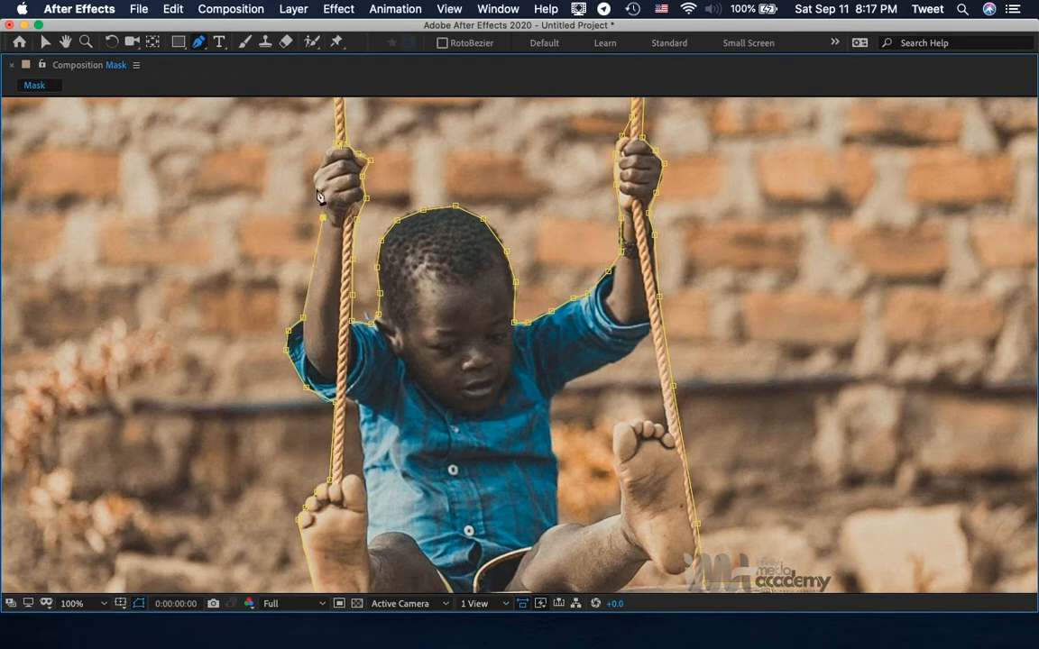
# Outline the outer side of the left hand gripping the rope and close the mask path at its starting point.
pyautogui.click(314, 188)
pyautogui.press('h')
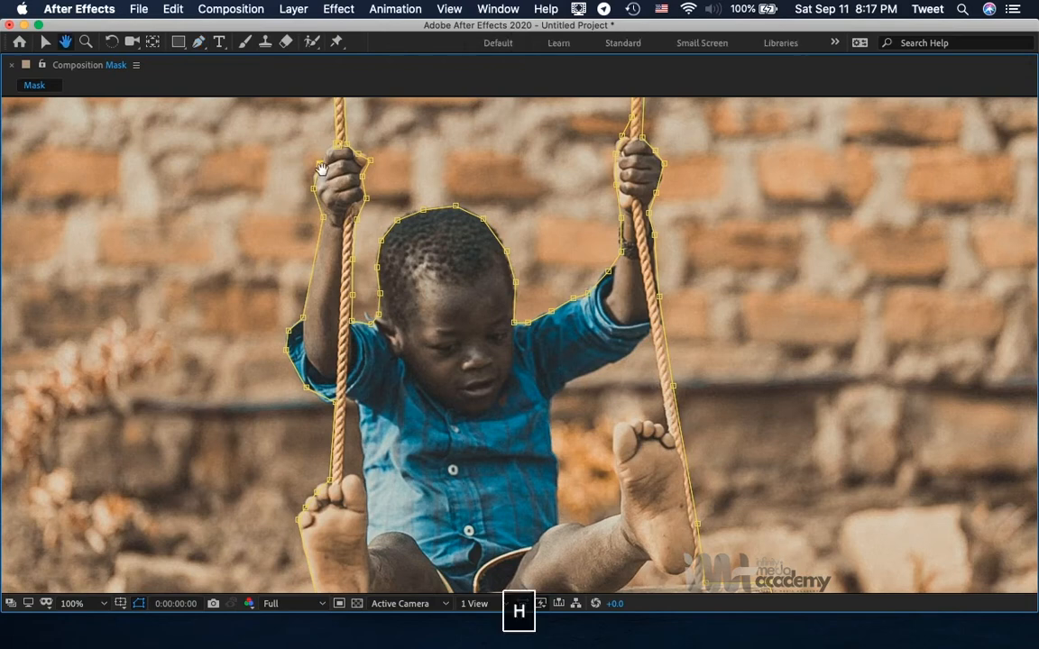
pyautogui.moveTo(323, 180); pyautogui.dragTo(328, 370)
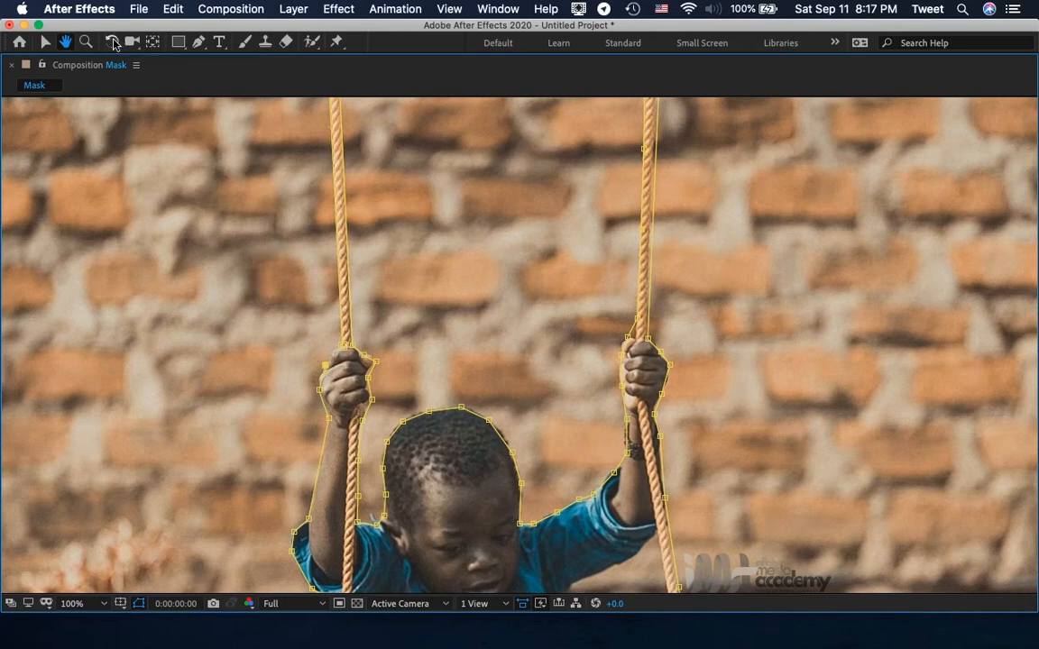
pyautogui.click(196, 42)
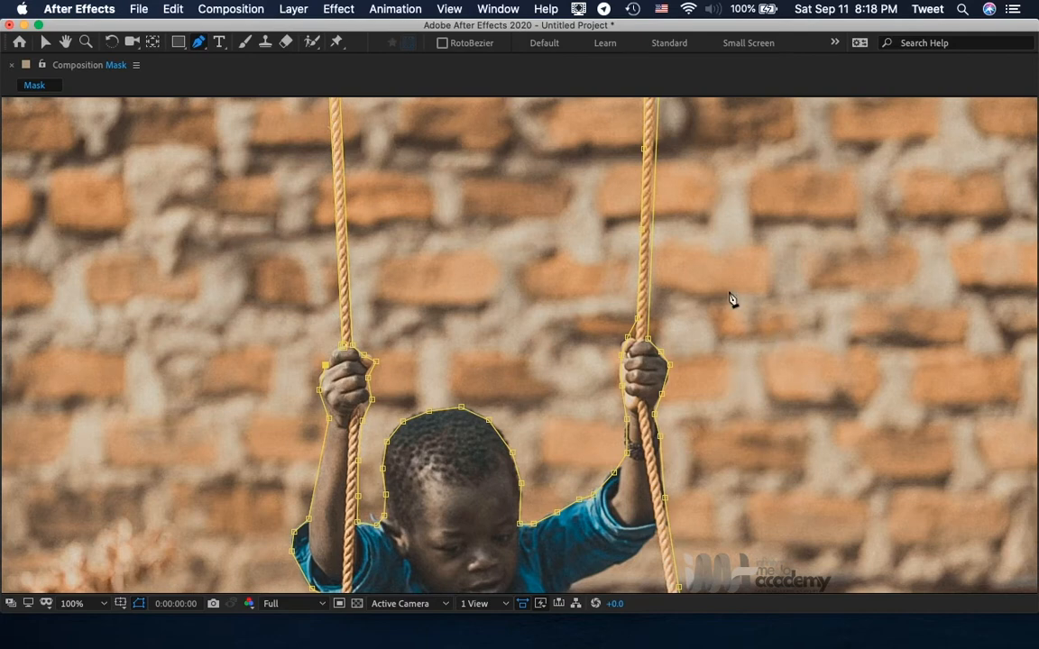
pyautogui.click(344, 354)
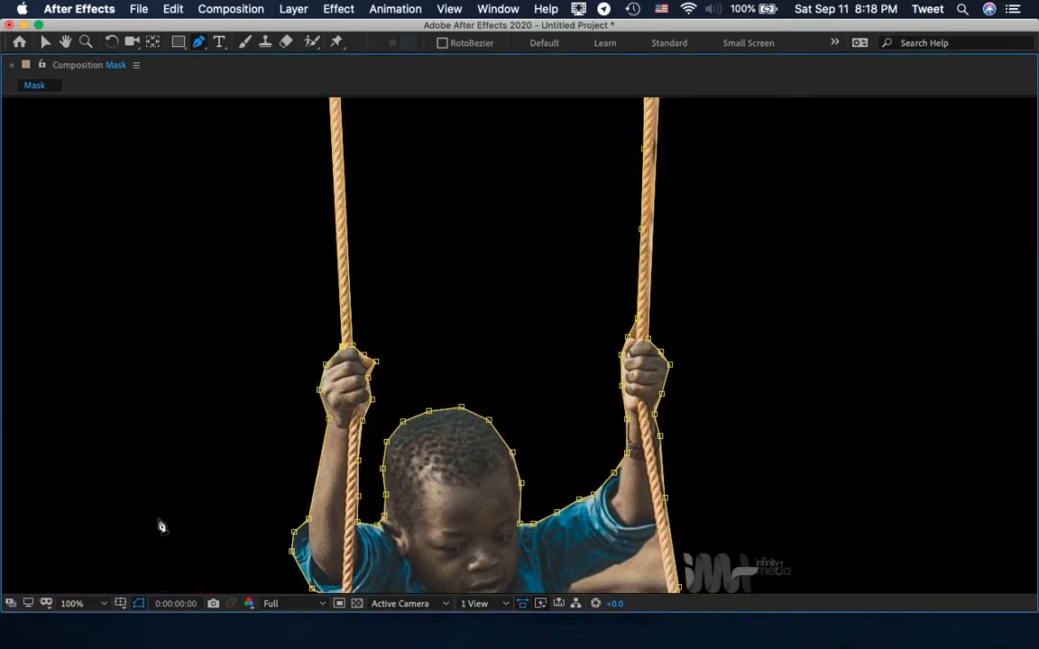
# Begin a second mask at the right rope, tracing the underside of the right sleeve and the shirt's side down to the leg.
pyautogui.click(76, 606)
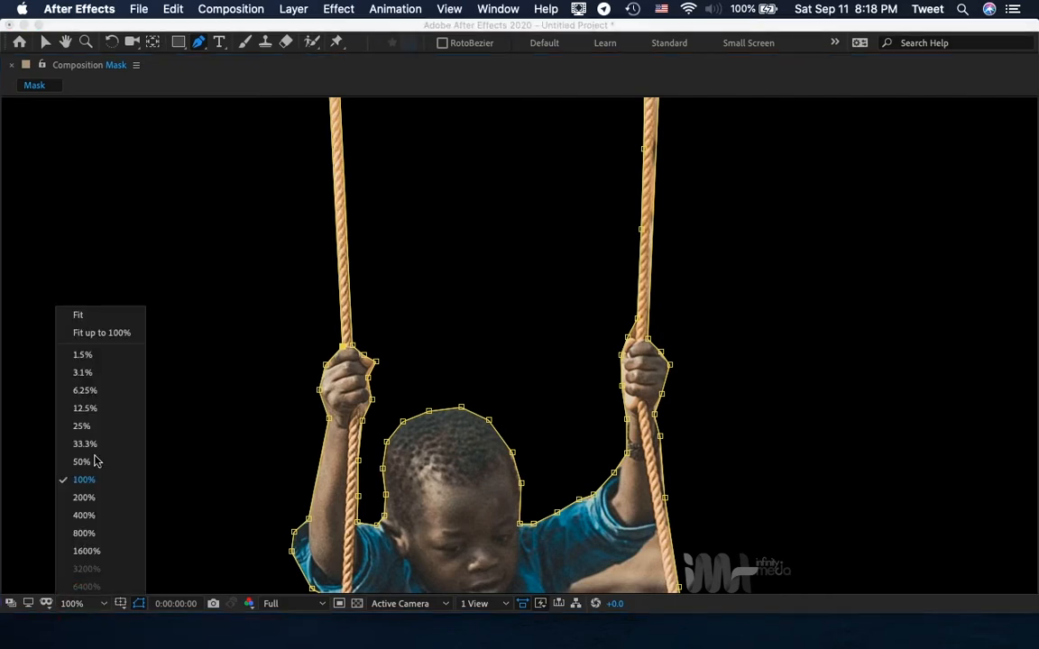
pyautogui.click(102, 334)
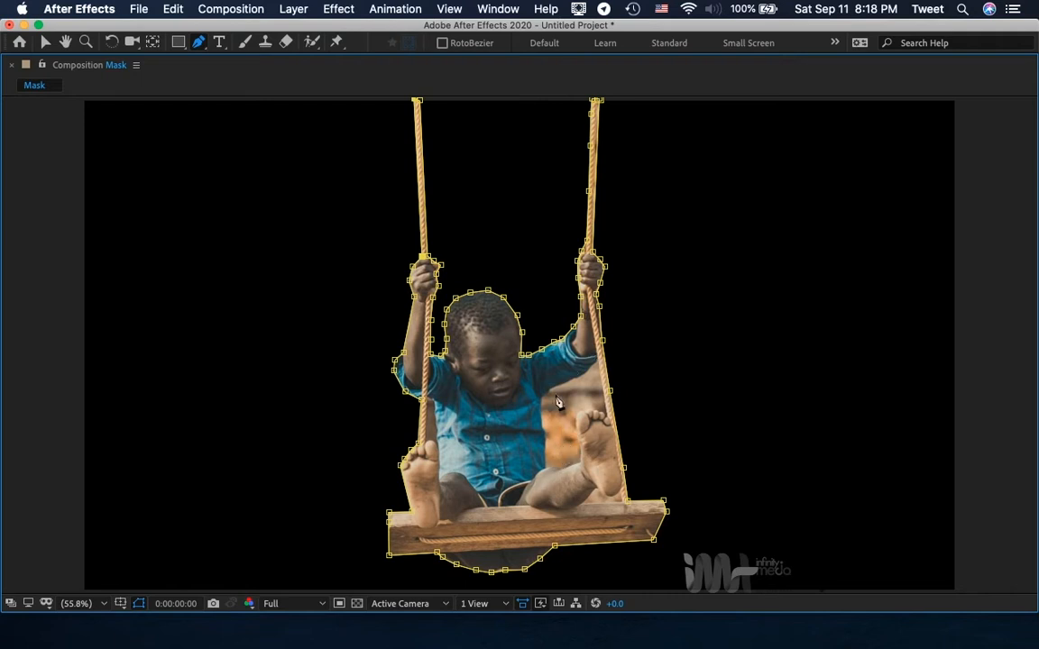
pyautogui.click(81, 604)
pyautogui.click(83, 480)
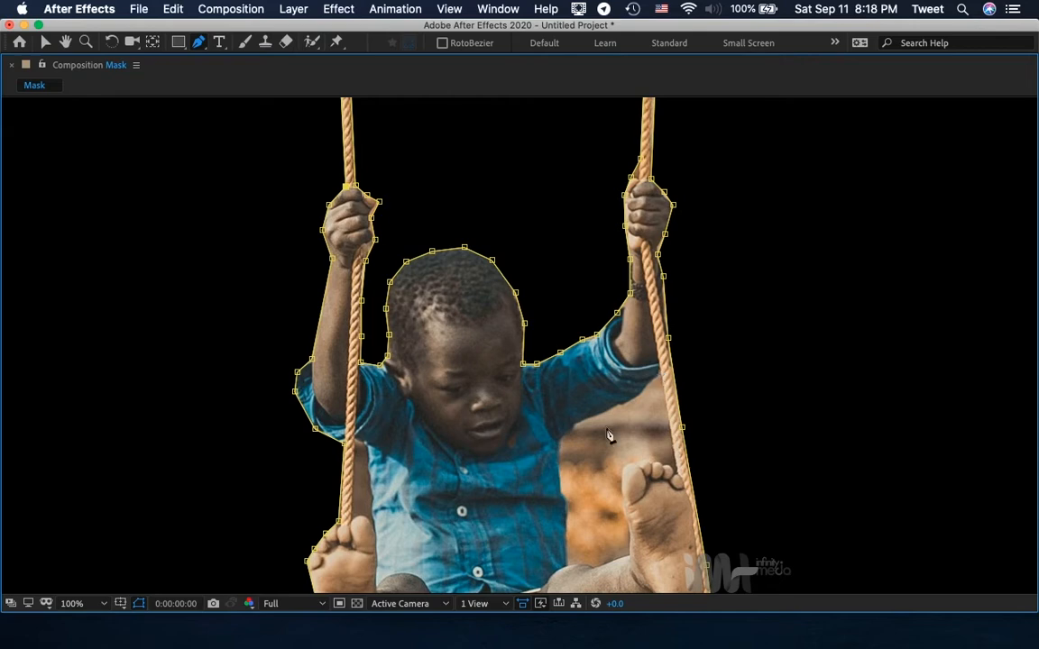
pyautogui.click(659, 372)
pyautogui.click(639, 395)
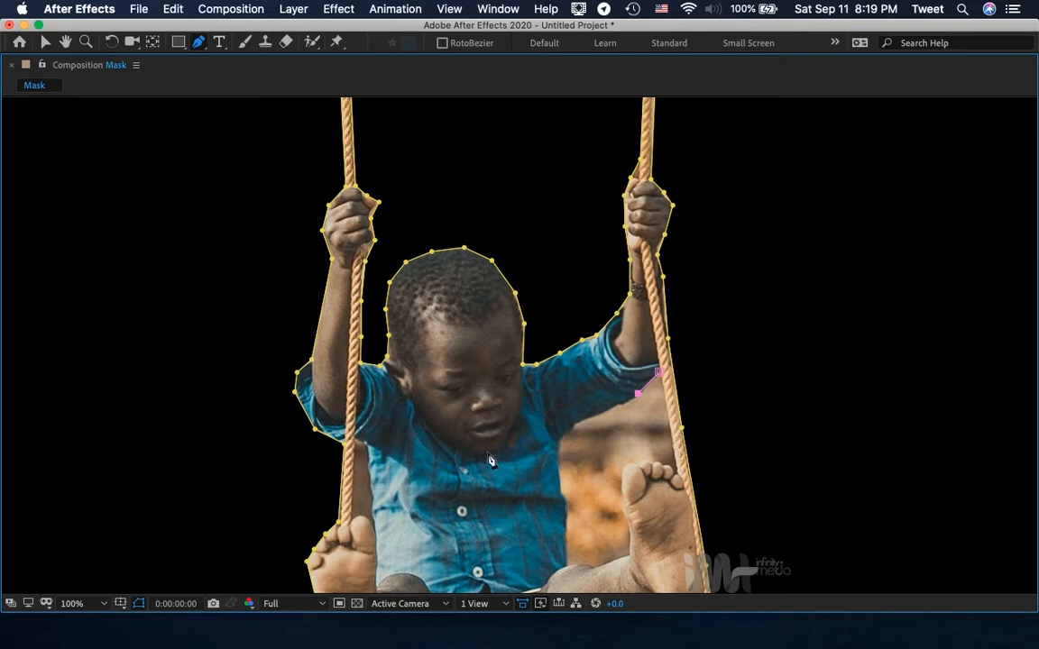
pyautogui.click(609, 408)
pyautogui.click(575, 423)
pyautogui.click(558, 448)
pyautogui.click(561, 496)
pyautogui.click(566, 562)
# Continue the second mask along the leg, up the right foot, over its toes and up the rope's inner edge, closing the path.
pyautogui.click(605, 565)
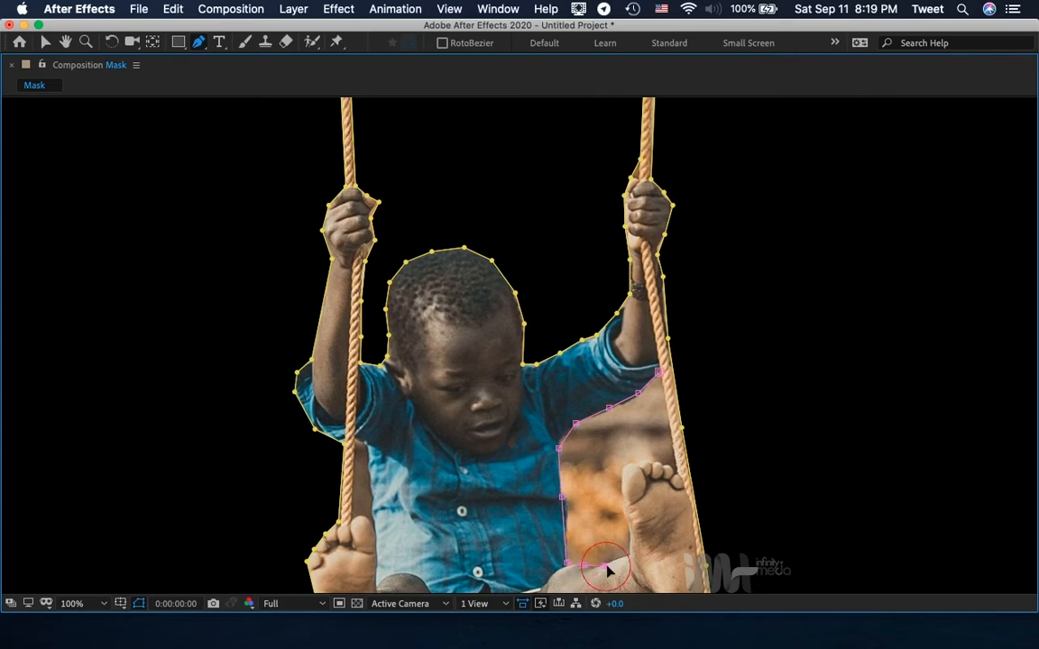
pyautogui.click(629, 553)
pyautogui.click(626, 512)
pyautogui.click(625, 485)
pyautogui.click(636, 463)
pyautogui.click(655, 465)
pyautogui.click(670, 468)
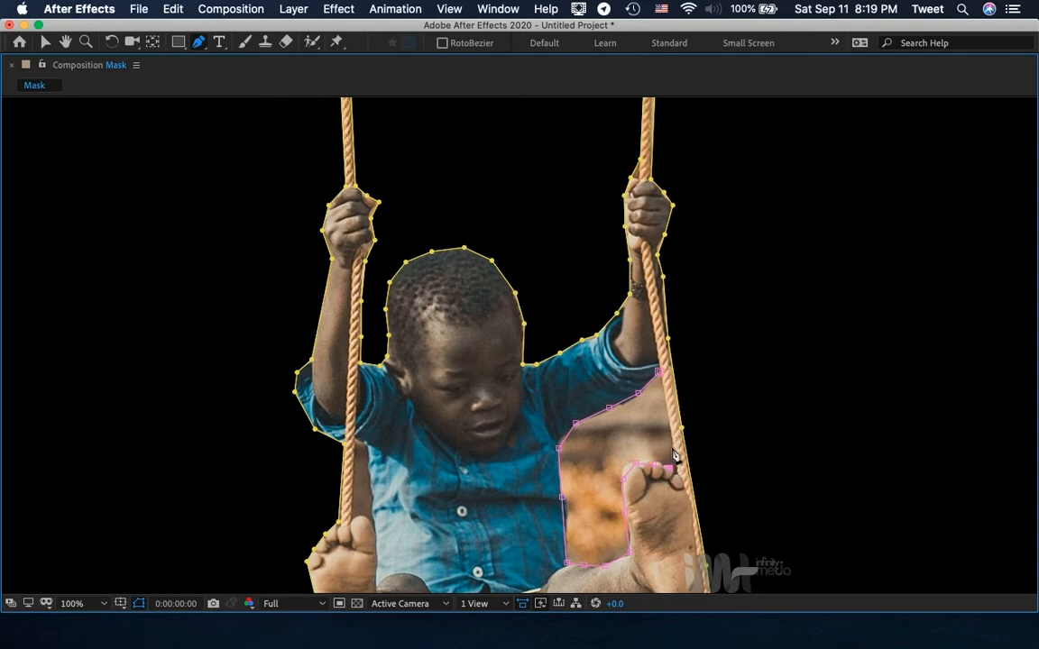
pyautogui.click(675, 445)
pyautogui.click(661, 376)
# Restore the full panel layout and set the photo layer's second mask to Subtract.
pyautogui.press('`')
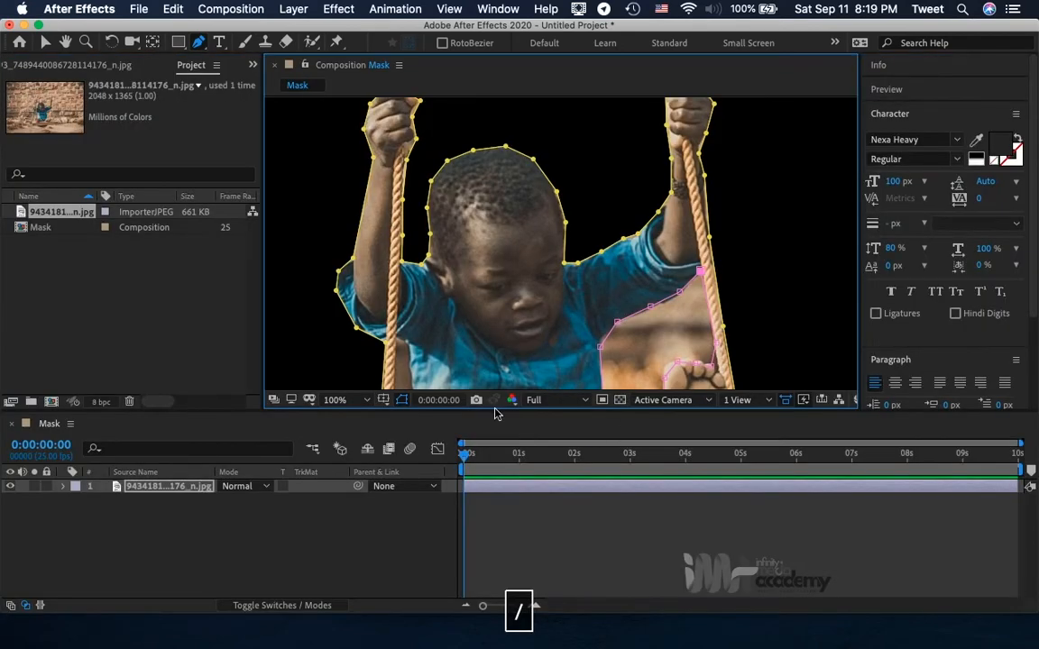
pyautogui.click(334, 400)
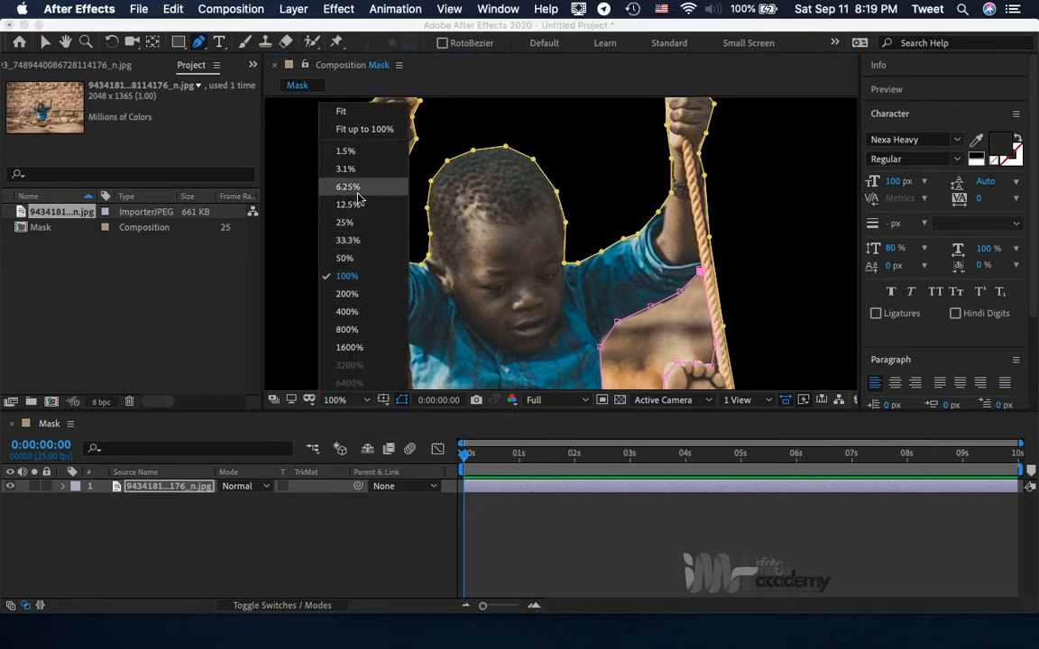
pyautogui.click(361, 130)
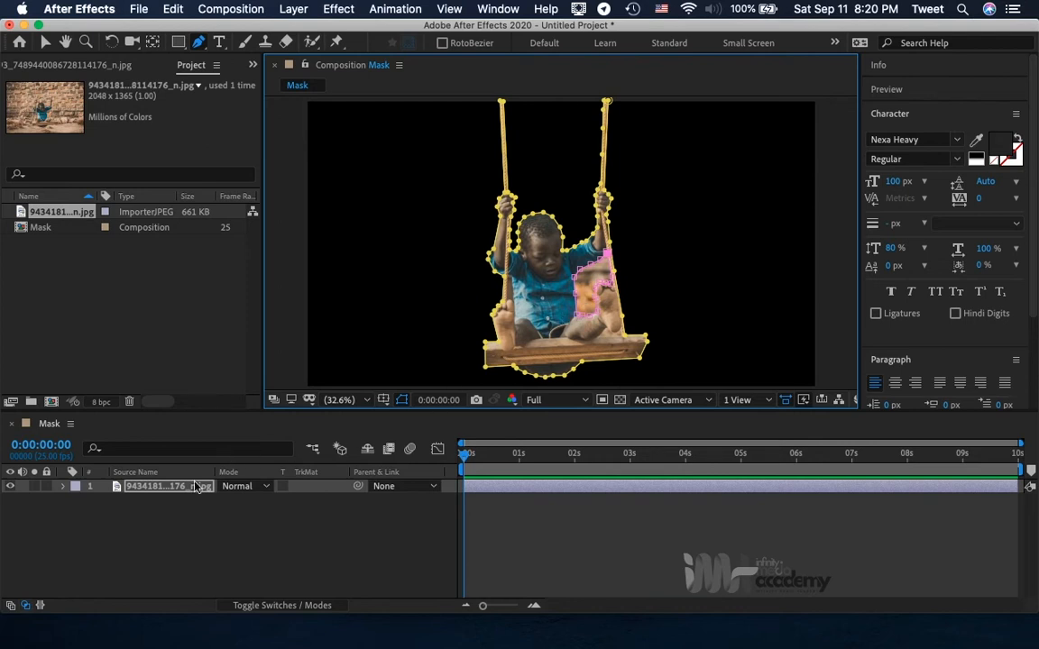
pyautogui.click(163, 488)
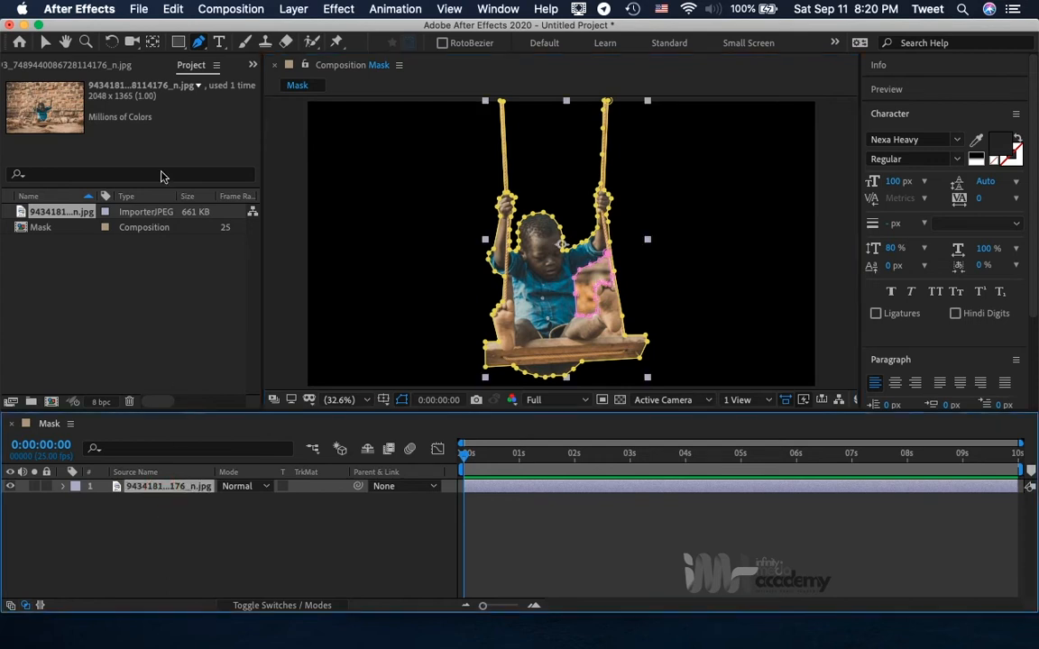
pyautogui.click(44, 42)
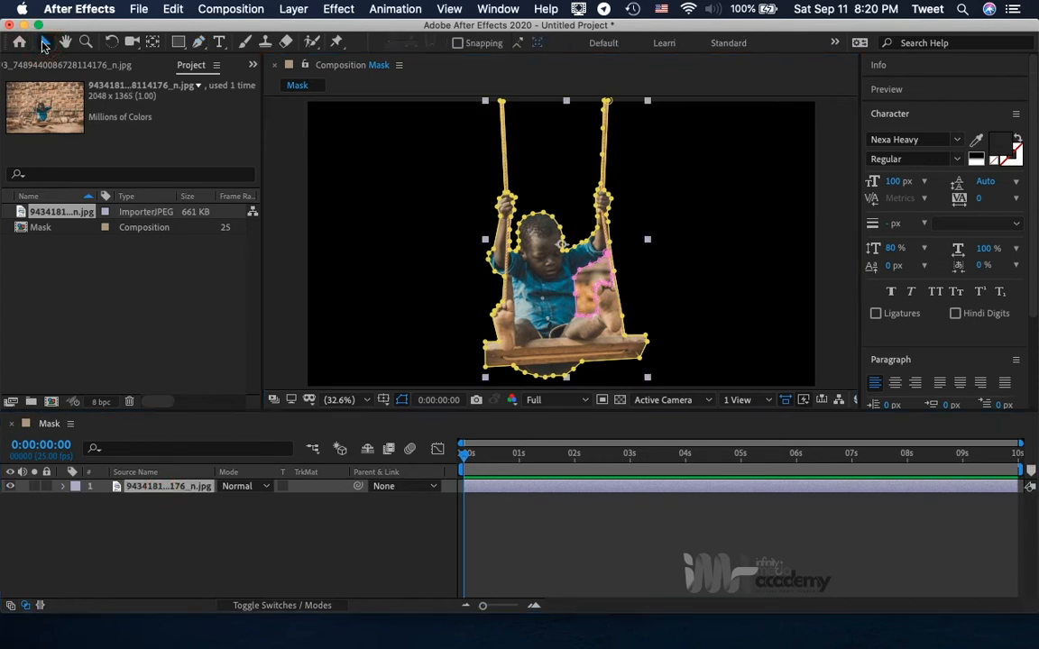
pyautogui.click(159, 493)
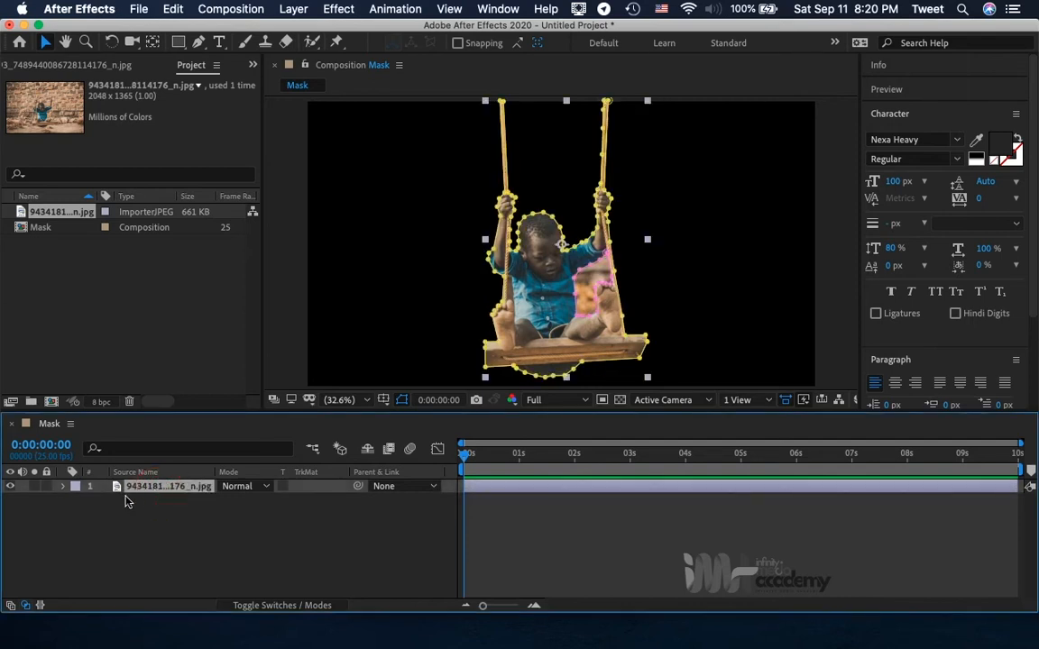
pyautogui.click(64, 488)
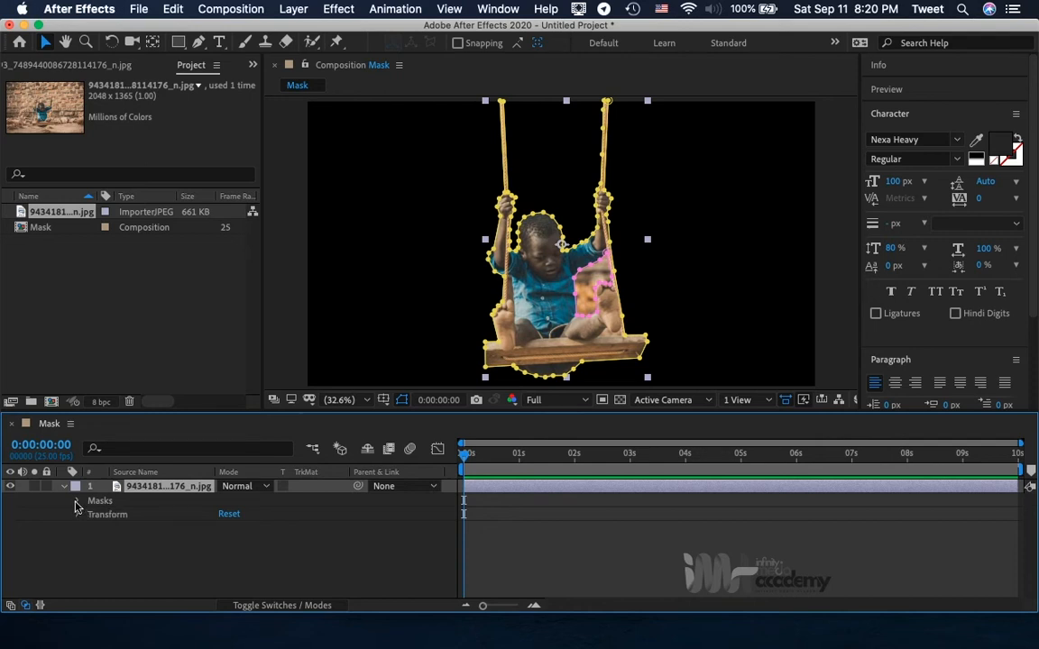
pyautogui.click(76, 503)
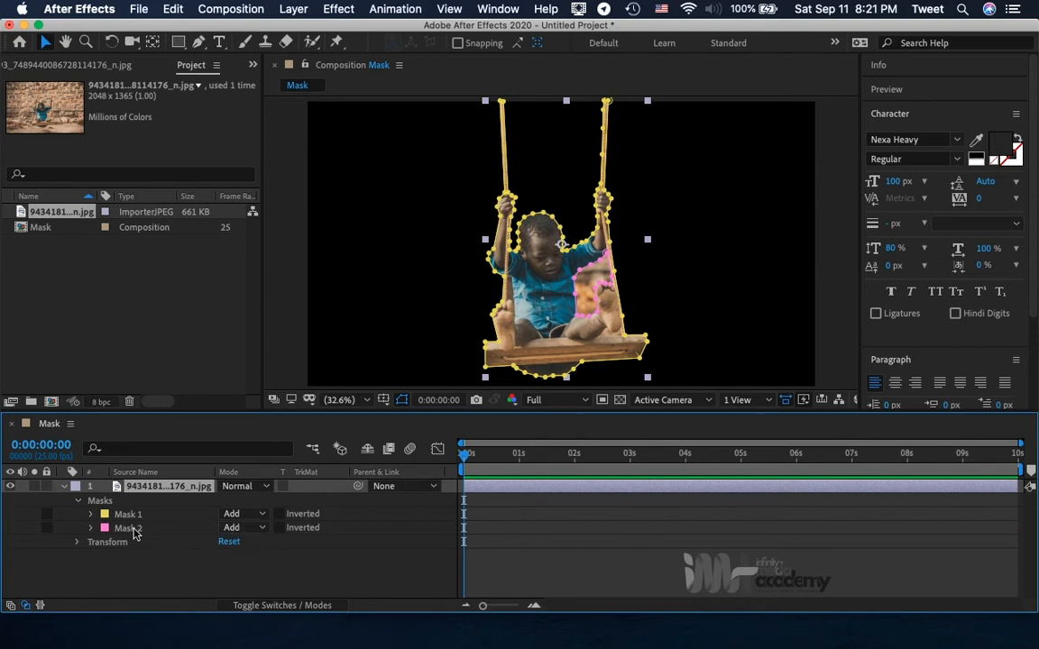
pyautogui.click(259, 532)
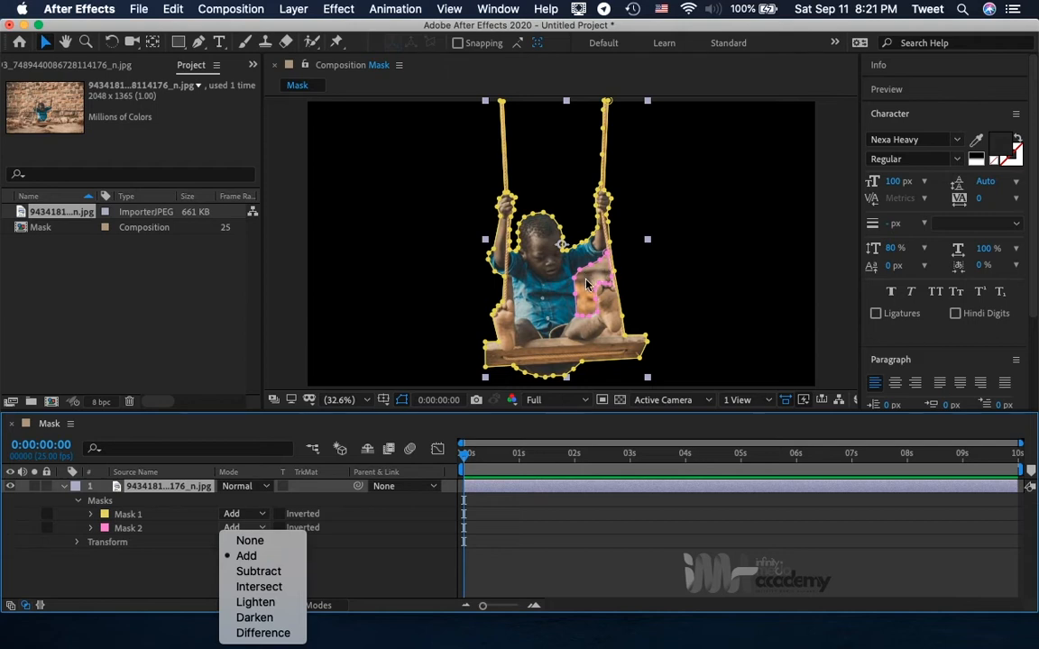
pyautogui.click(274, 575)
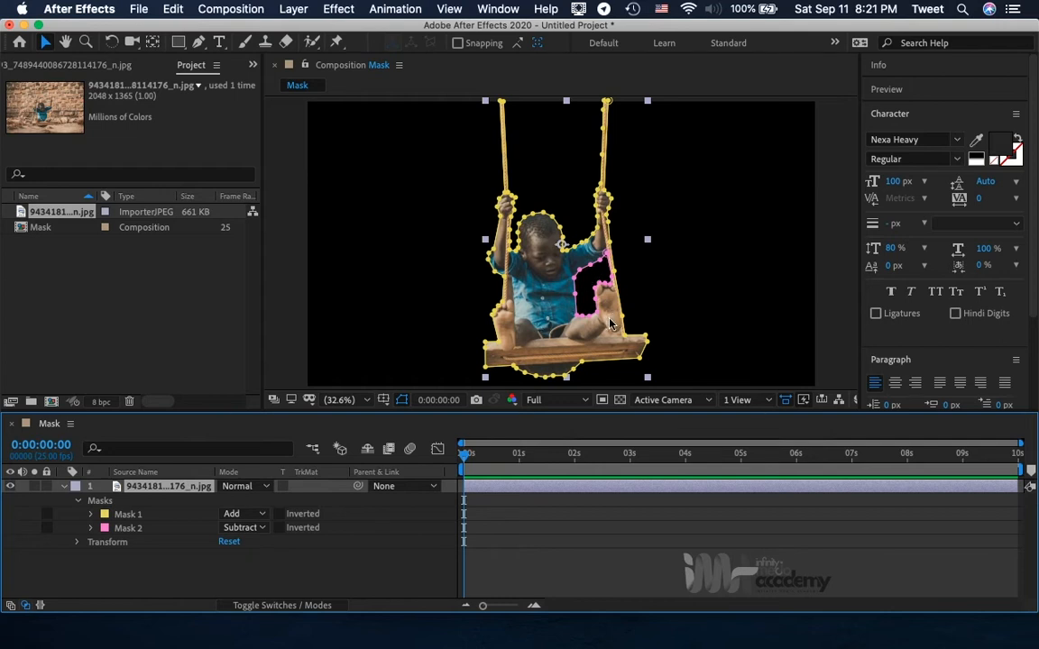
# Examine the area between the right heel, the rope and the wooden seat up close.
pyautogui.scroll(5, 609, 322)
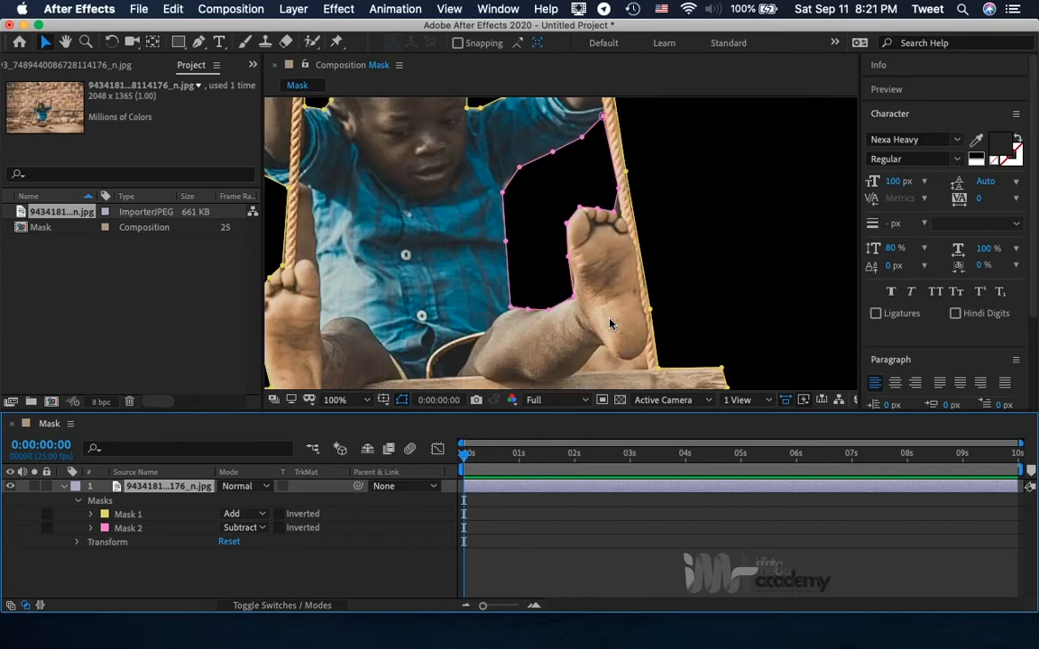
pyautogui.press('h')
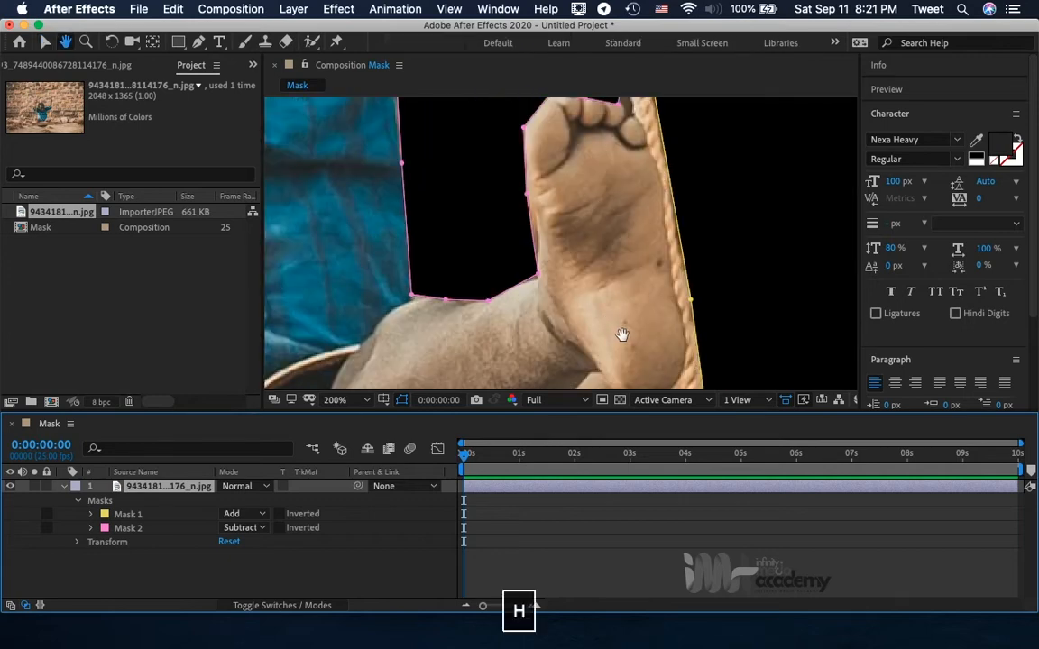
pyautogui.moveTo(621, 343); pyautogui.dragTo(641, 217)
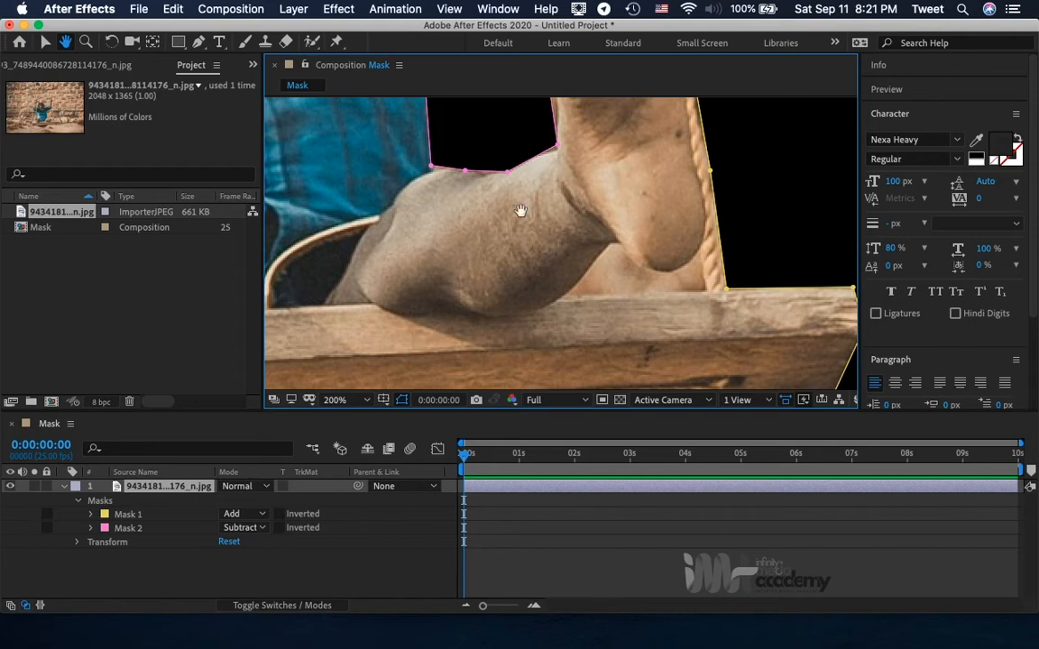
pyautogui.press('v')
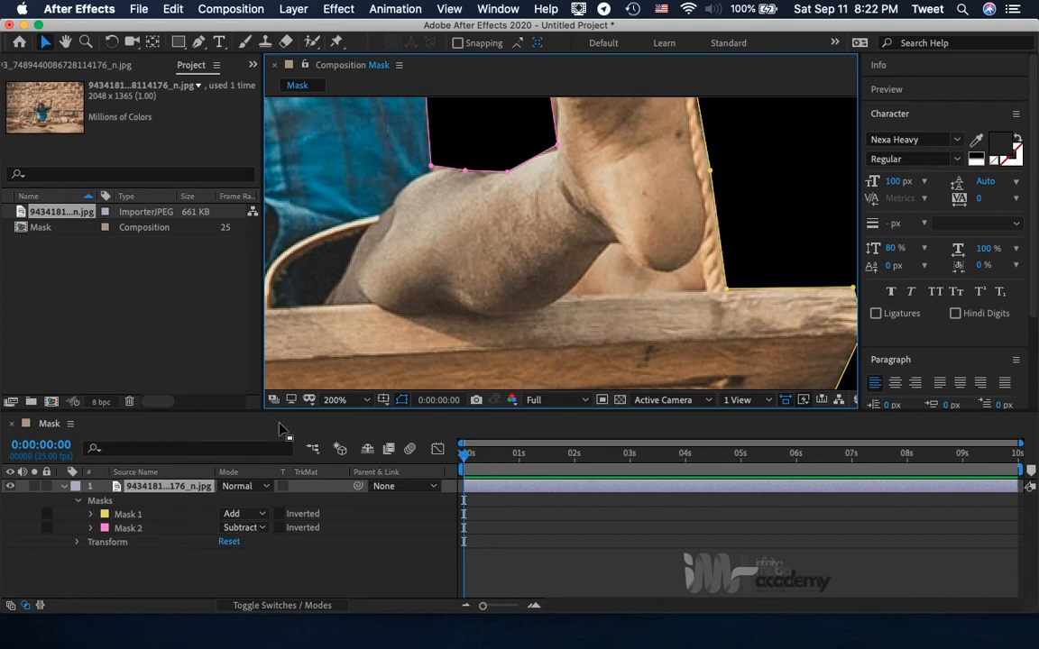
pyautogui.click(334, 399)
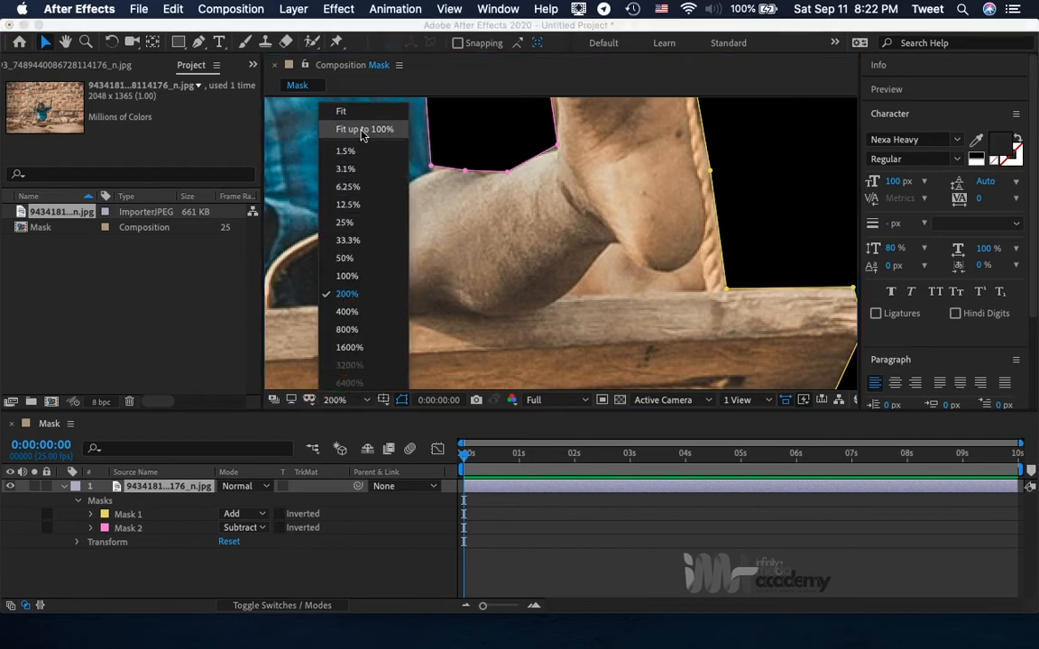
pyautogui.click(361, 131)
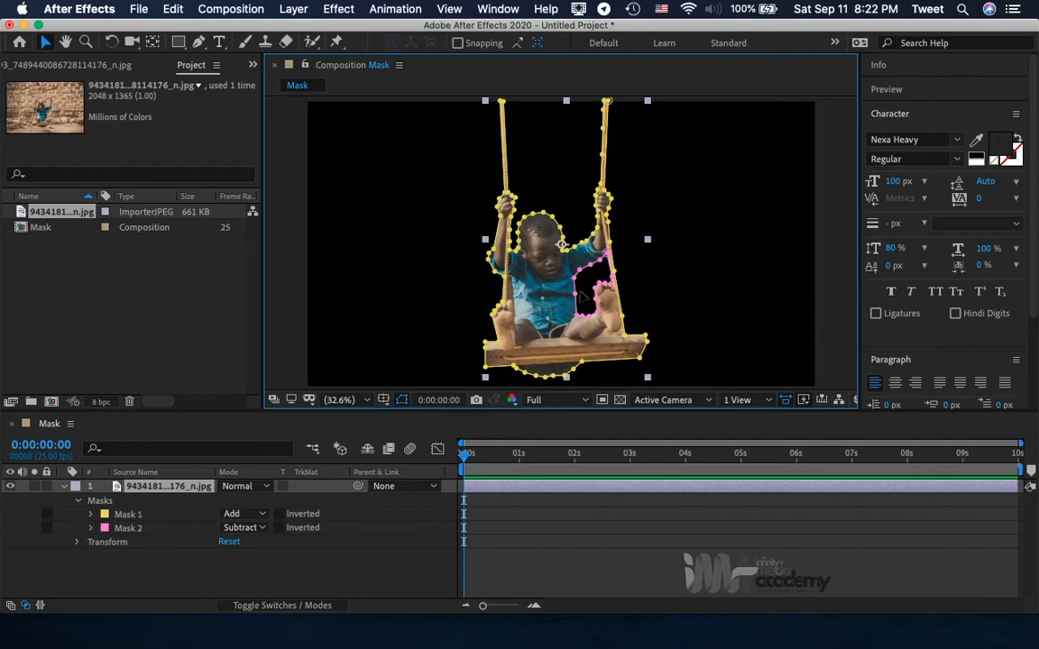
# Hide the mask outlines in the composition view and duplicate the masked photo layer.
pyautogui.click(401, 399)
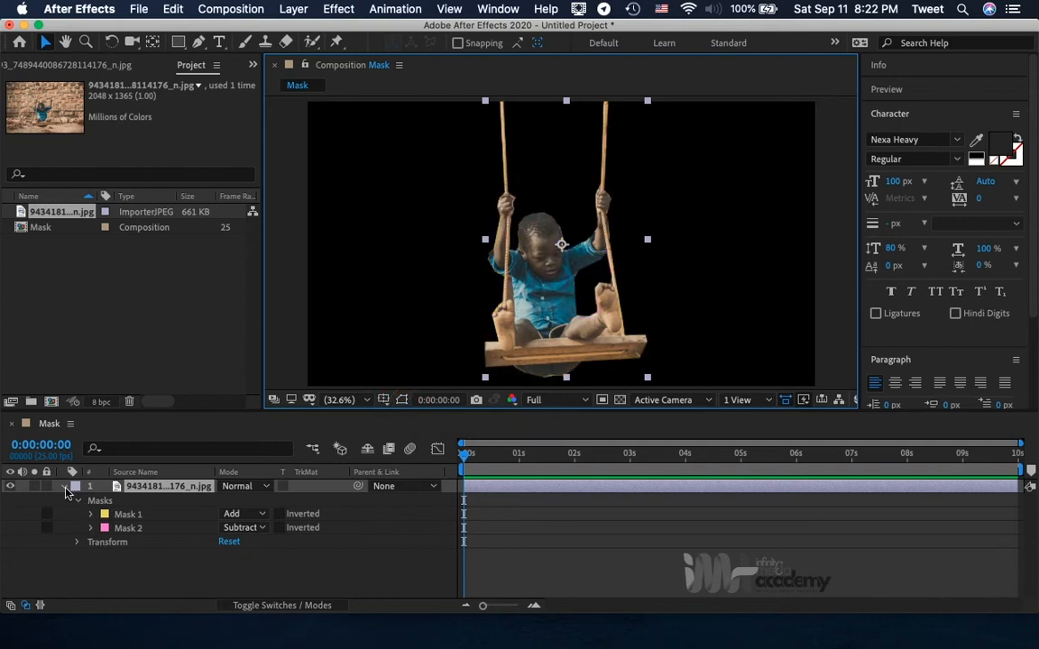
pyautogui.click(64, 492)
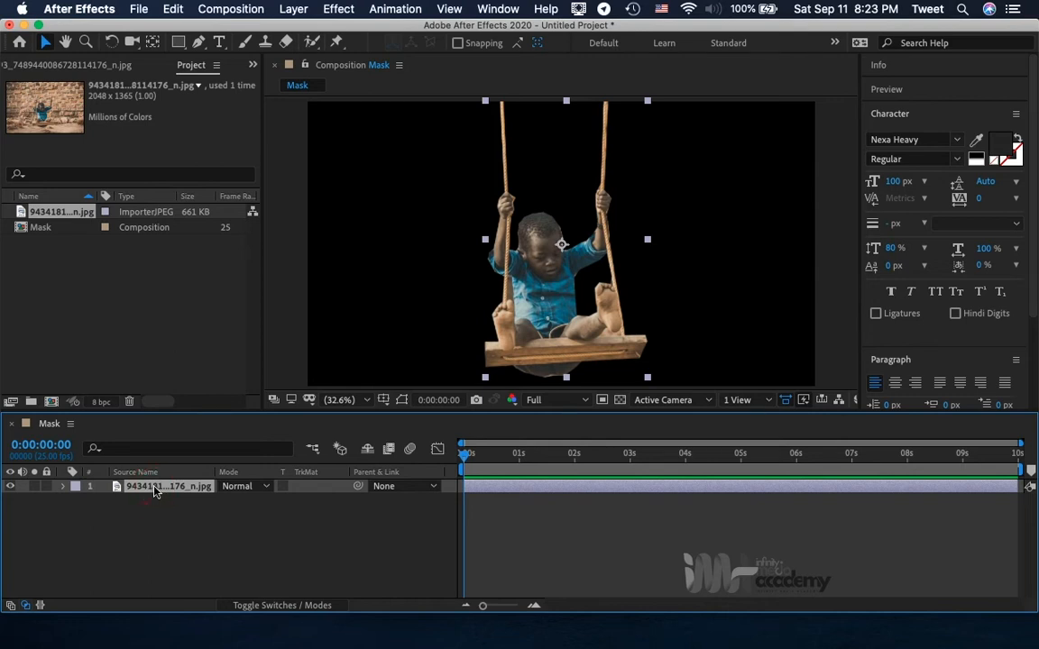
pyautogui.click(176, 8)
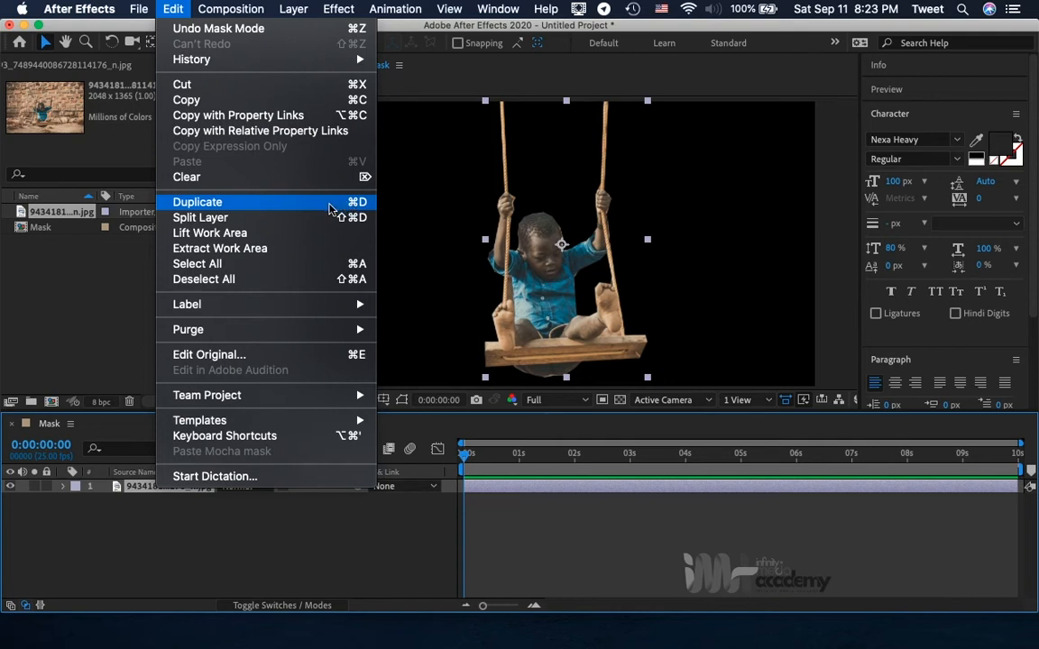
pyautogui.click(279, 208)
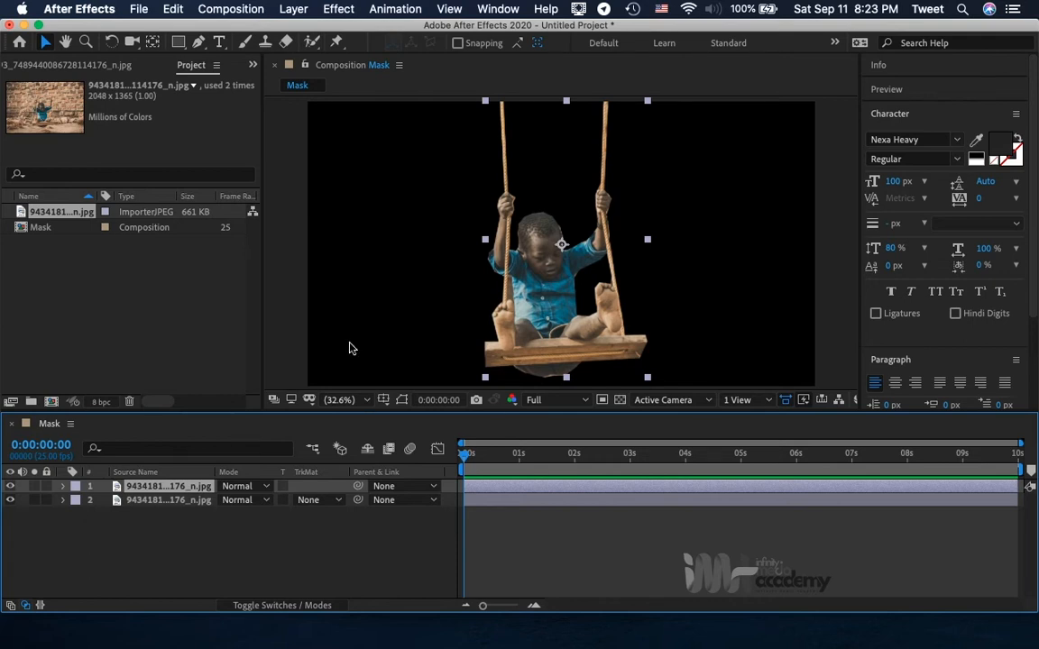
# Delete all masks from the lower copy of the photo layer.
pyautogui.click(127, 503)
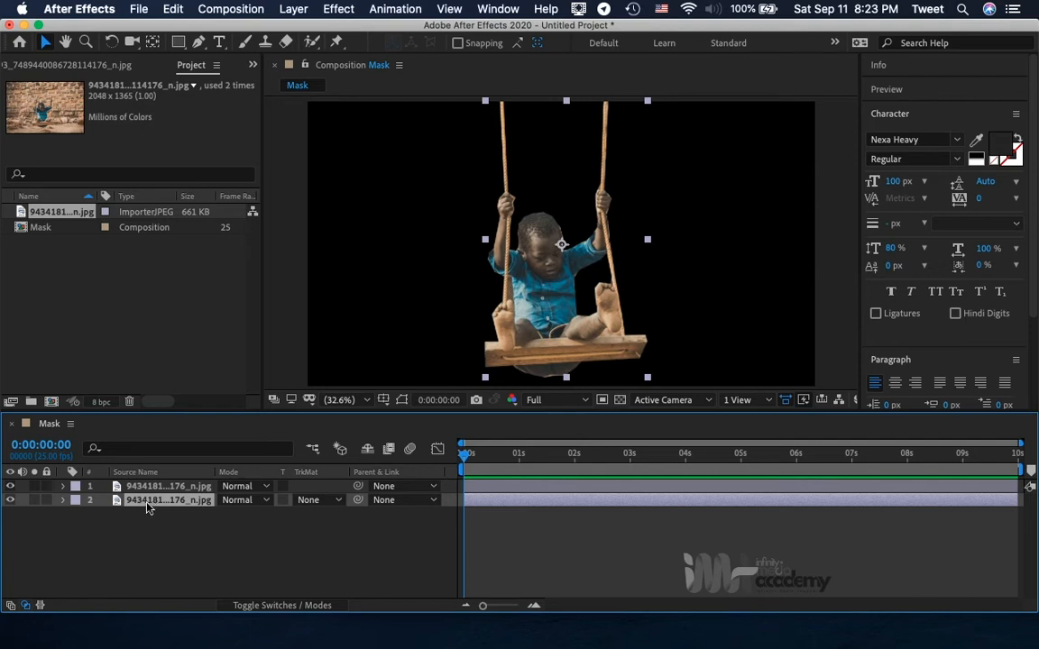
pyautogui.click(62, 502)
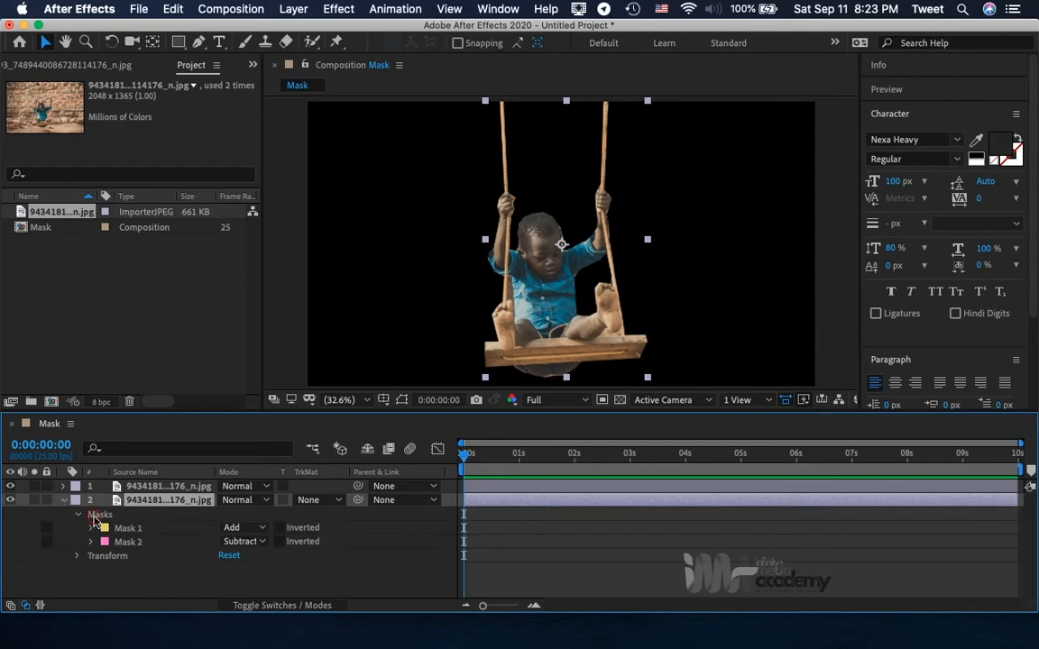
pyautogui.click(93, 516)
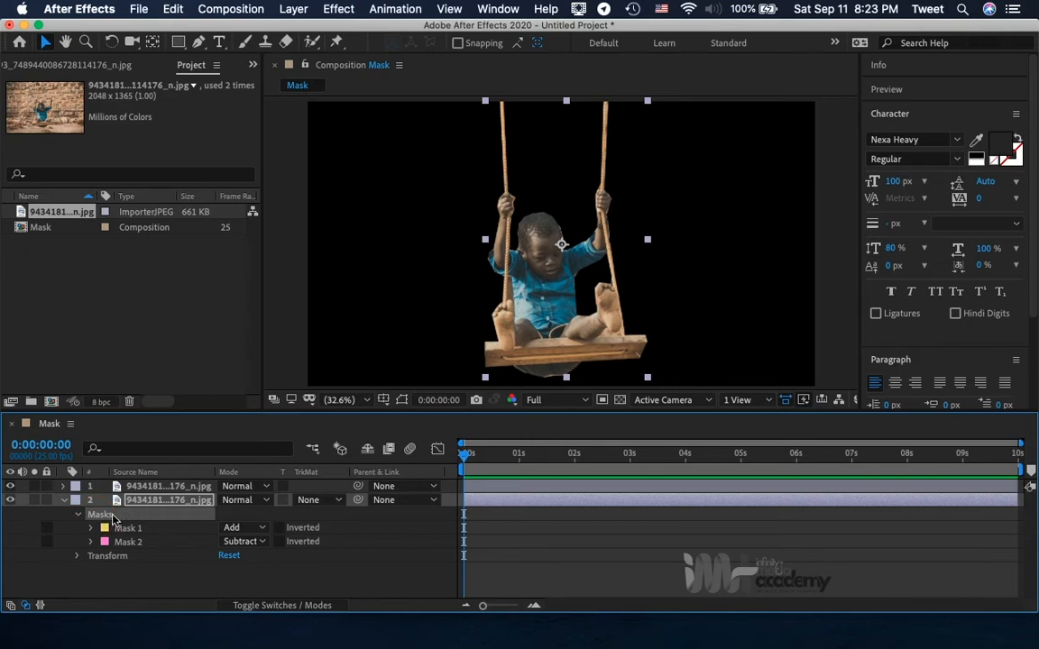
pyautogui.press('BackSpace')
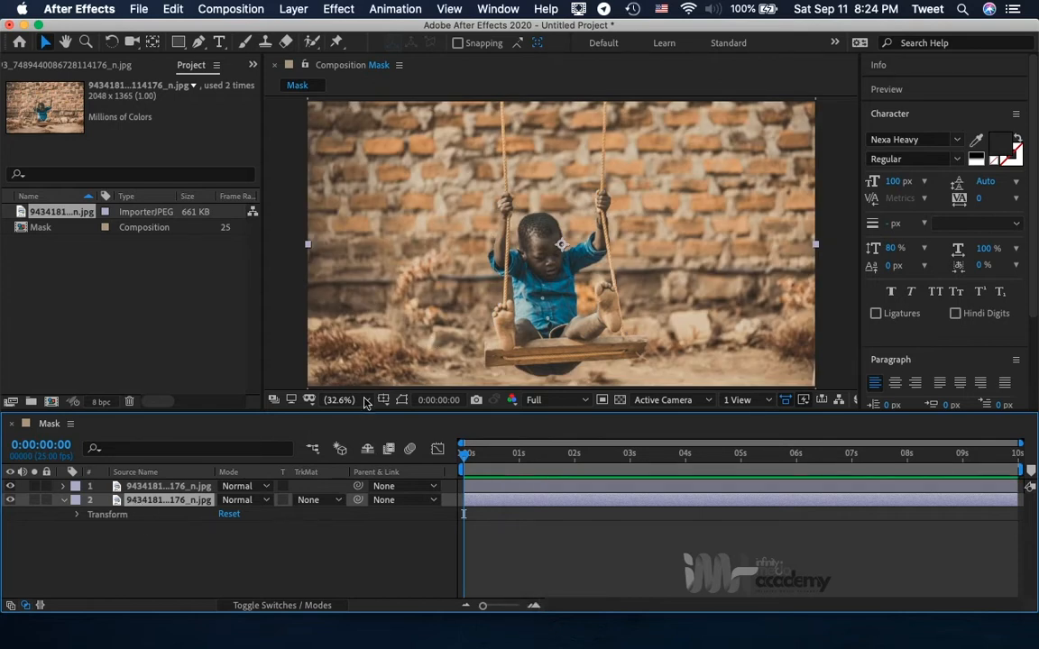
# Rename the upper, masked photo layer as Extract.
pyautogui.click(154, 488)
pyautogui.click(153, 501)
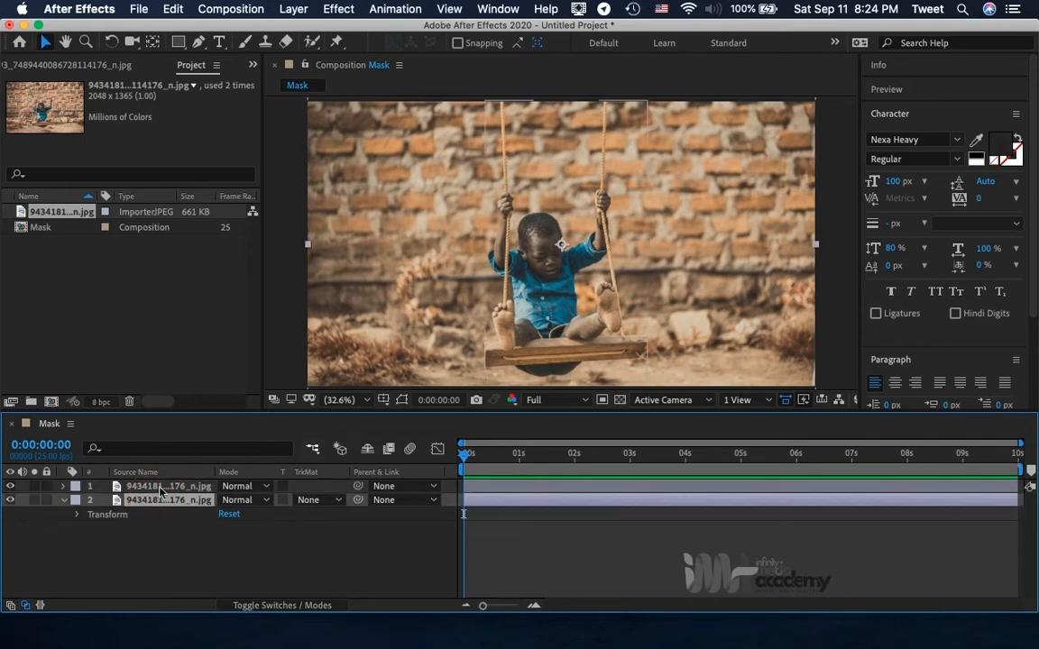
pyautogui.click(161, 488)
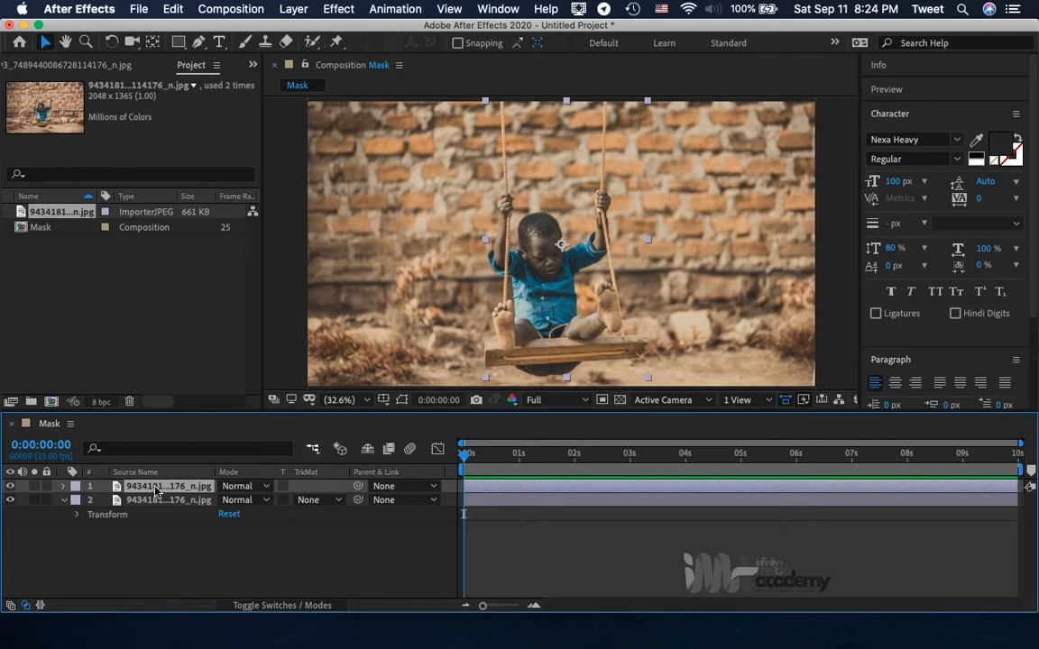
pyautogui.press('Return')
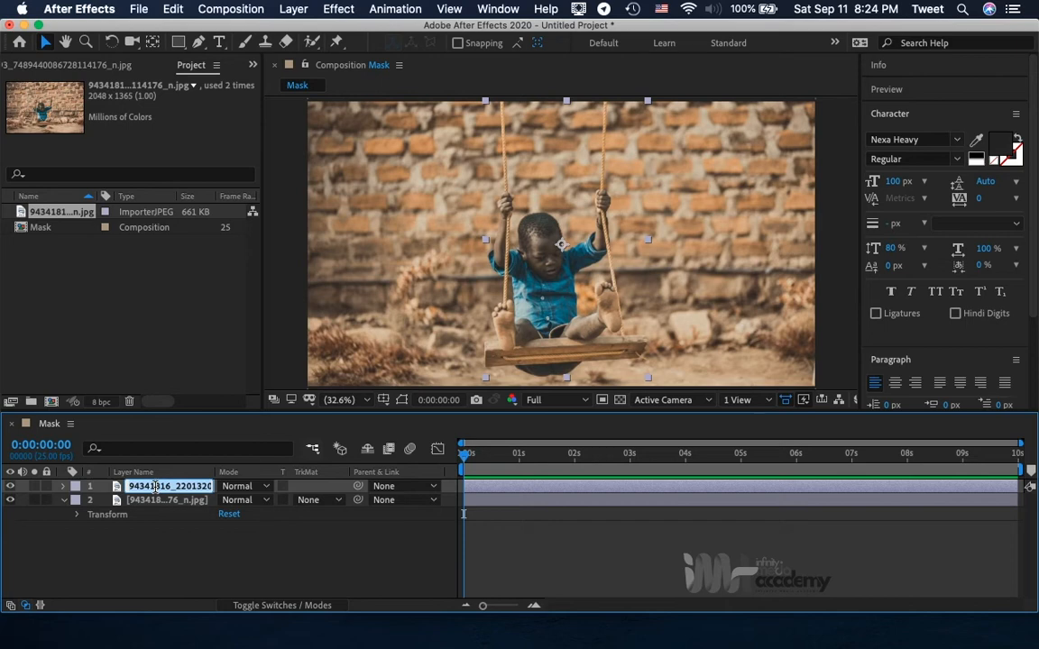
pyautogui.write('Extr')
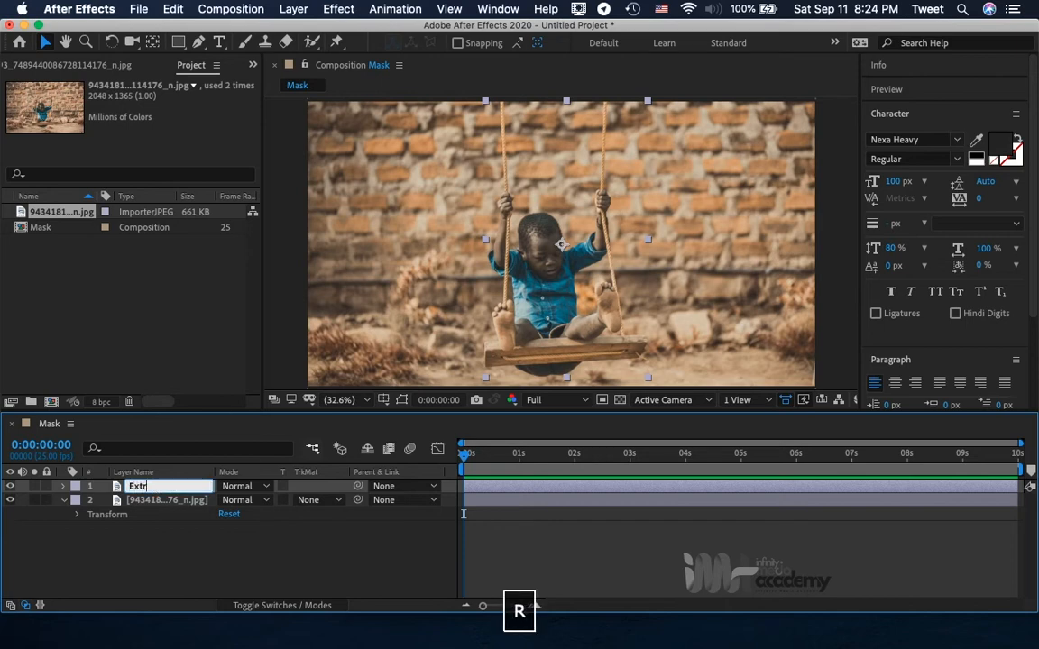
pyautogui.write('act')
pyautogui.press('Return')
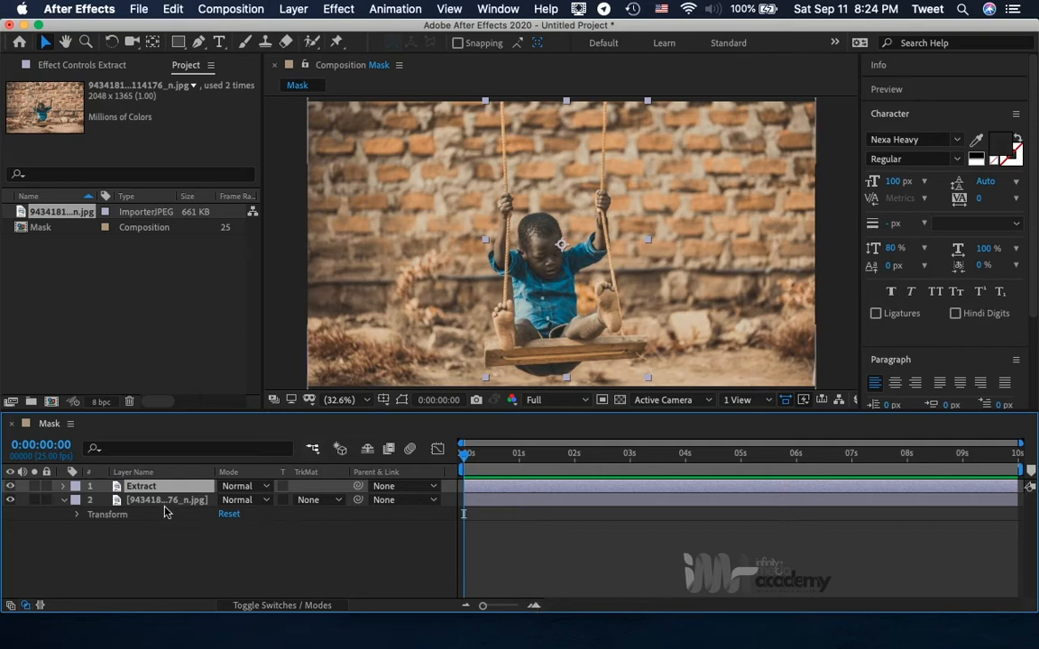
# Rename the lower photo layer as BG and briefly hide it to check the cutout on its own.
pyautogui.click(163, 510)
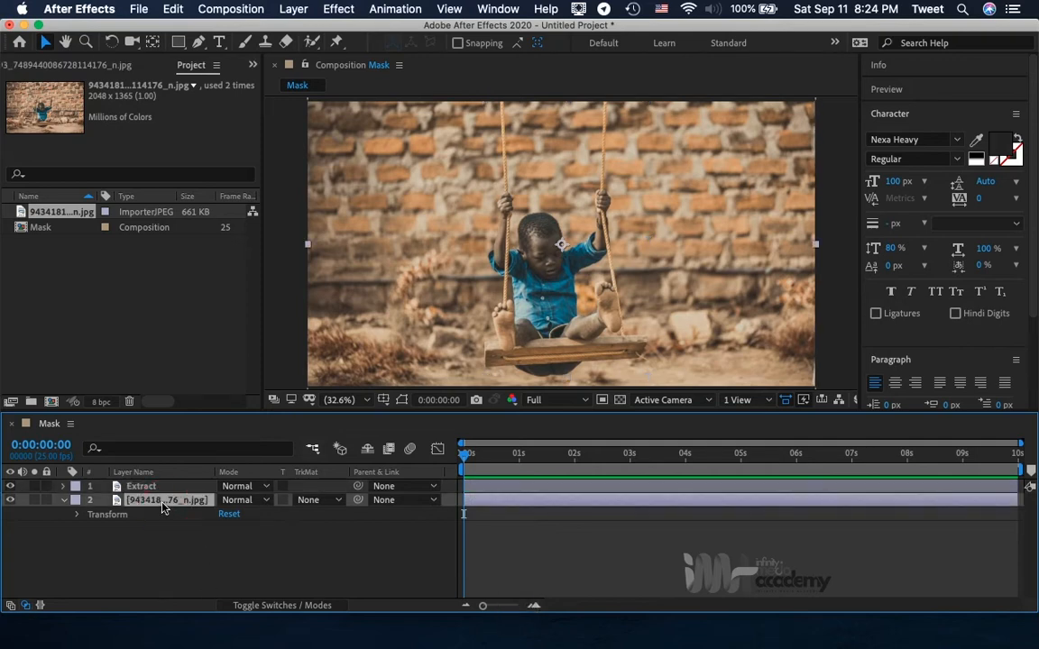
pyautogui.press('Return')
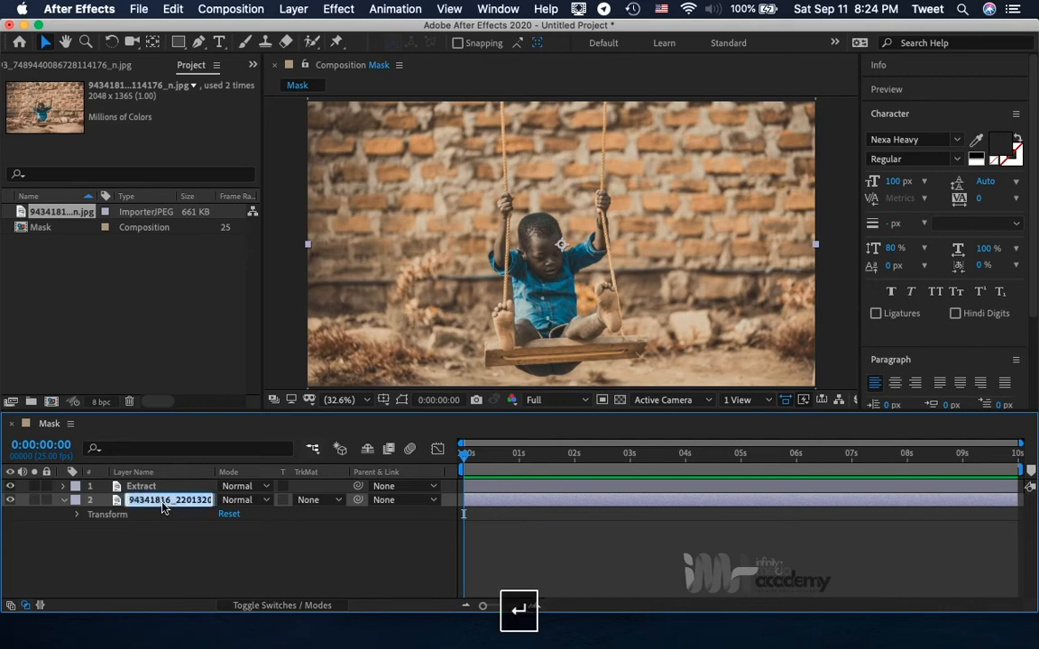
pyautogui.write('BG')
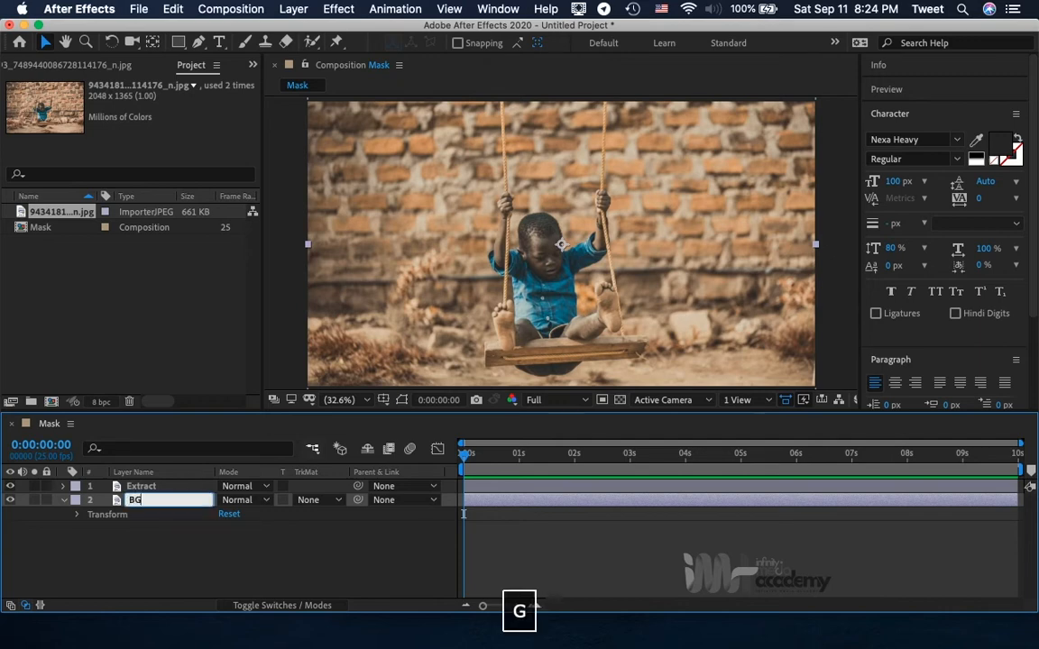
pyautogui.press('Return')
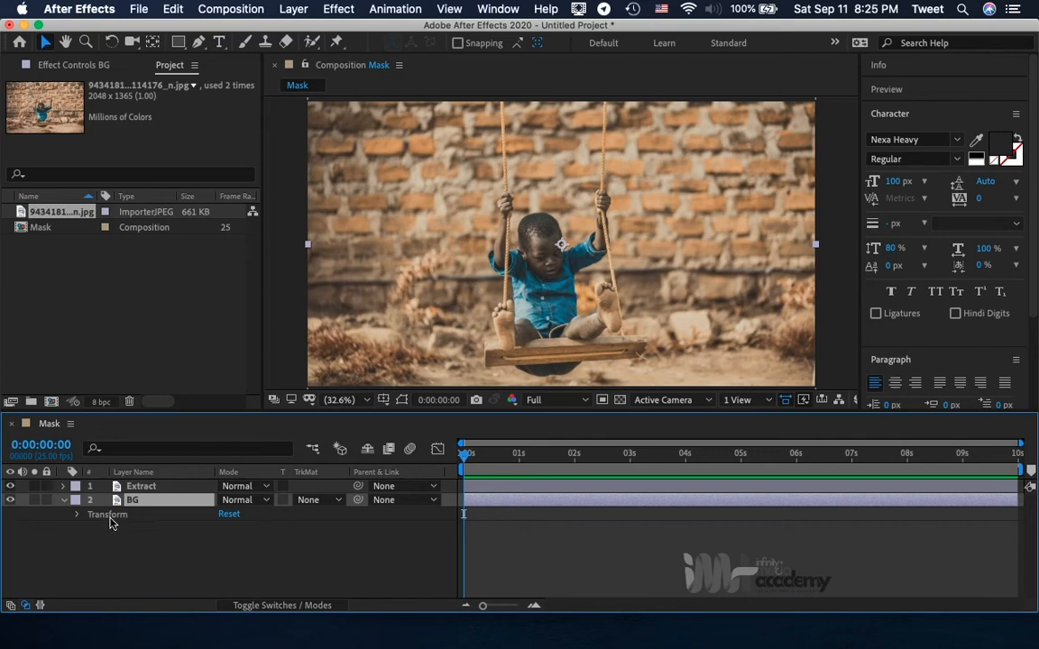
pyautogui.click(10, 501)
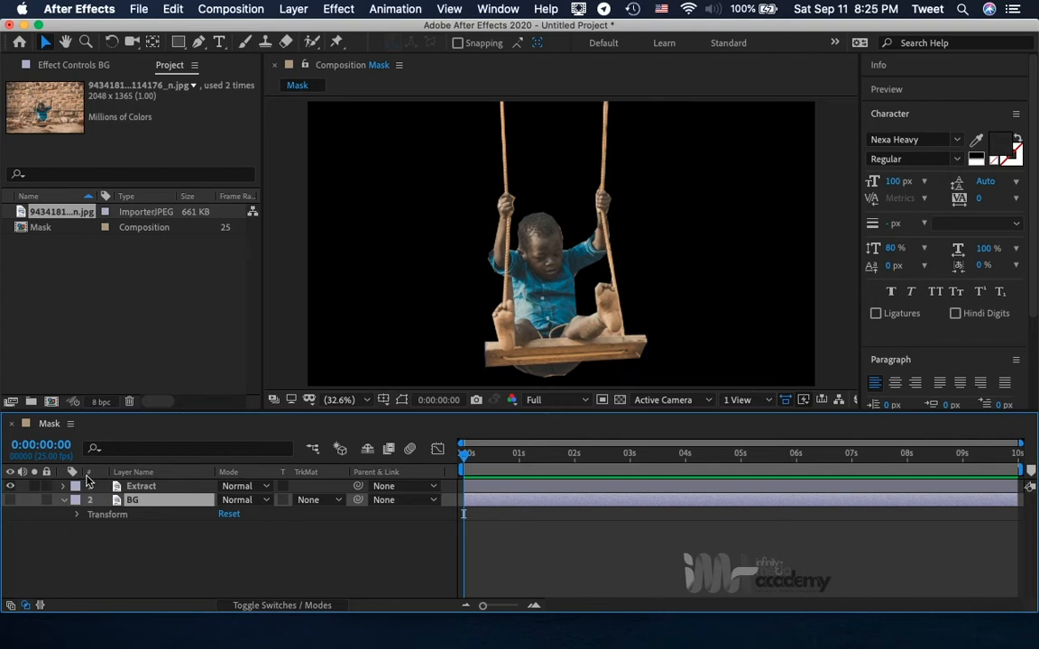
pyautogui.click(11, 501)
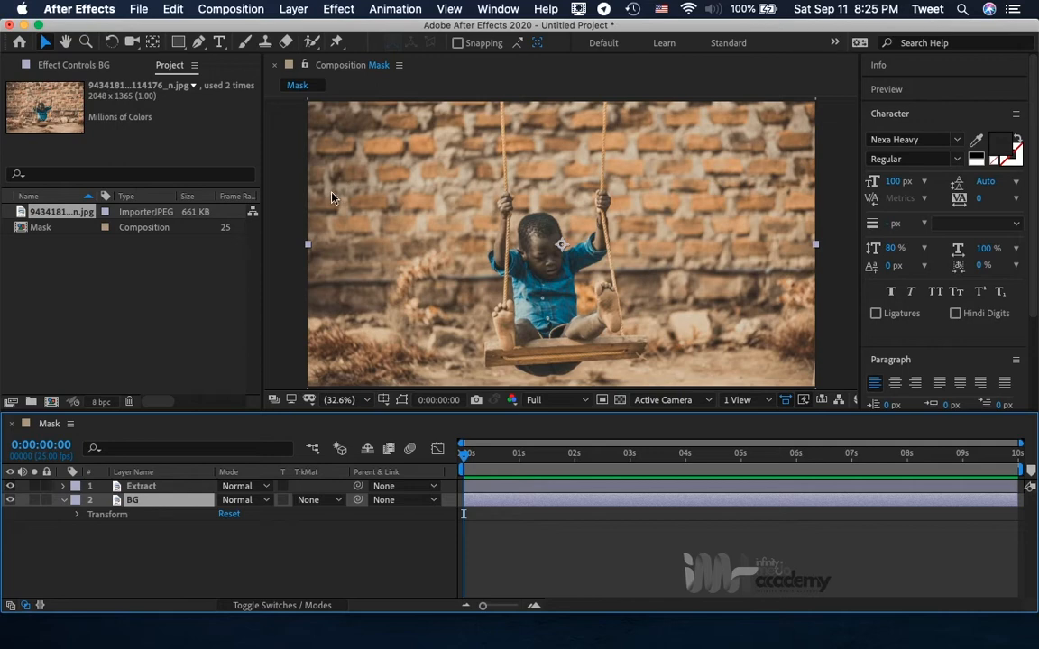
pyautogui.click(338, 9)
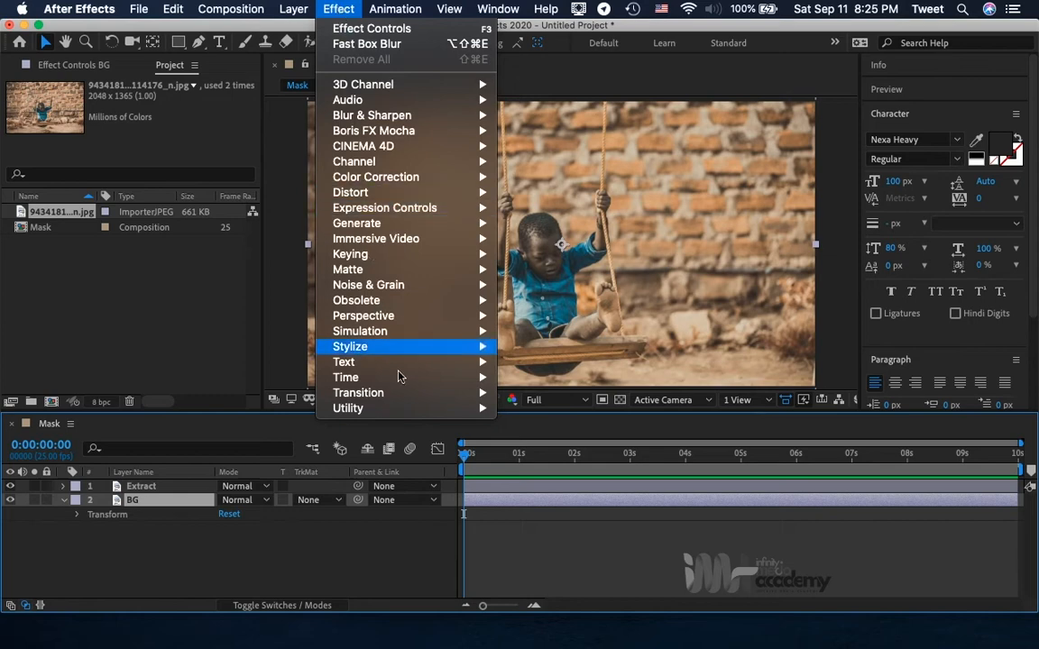
pyautogui.moveTo(403, 115)
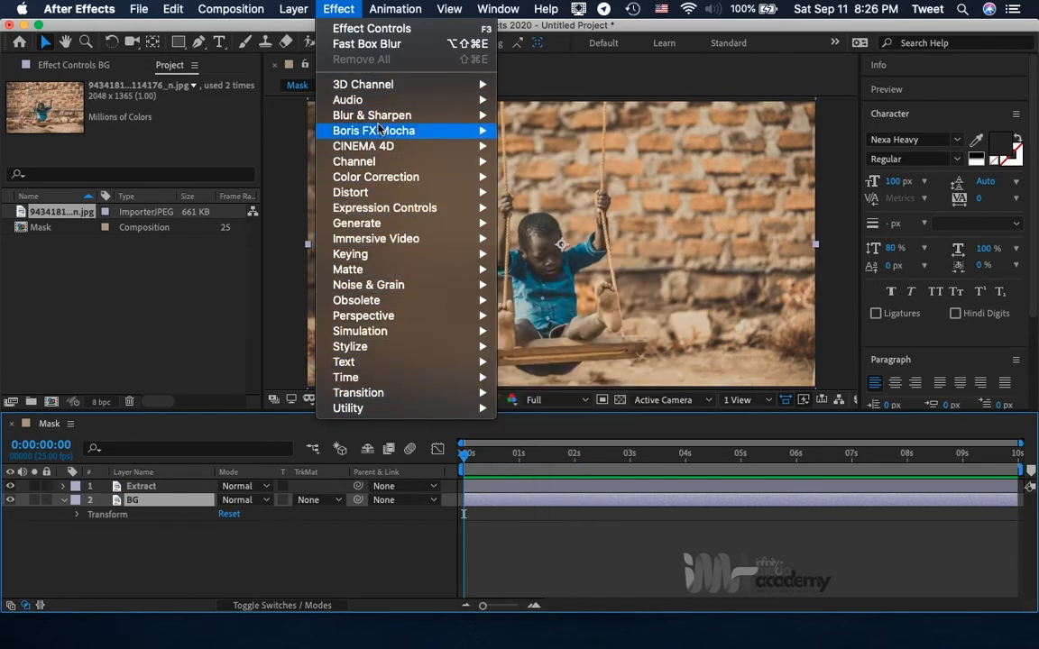
pyautogui.click(853, 155)
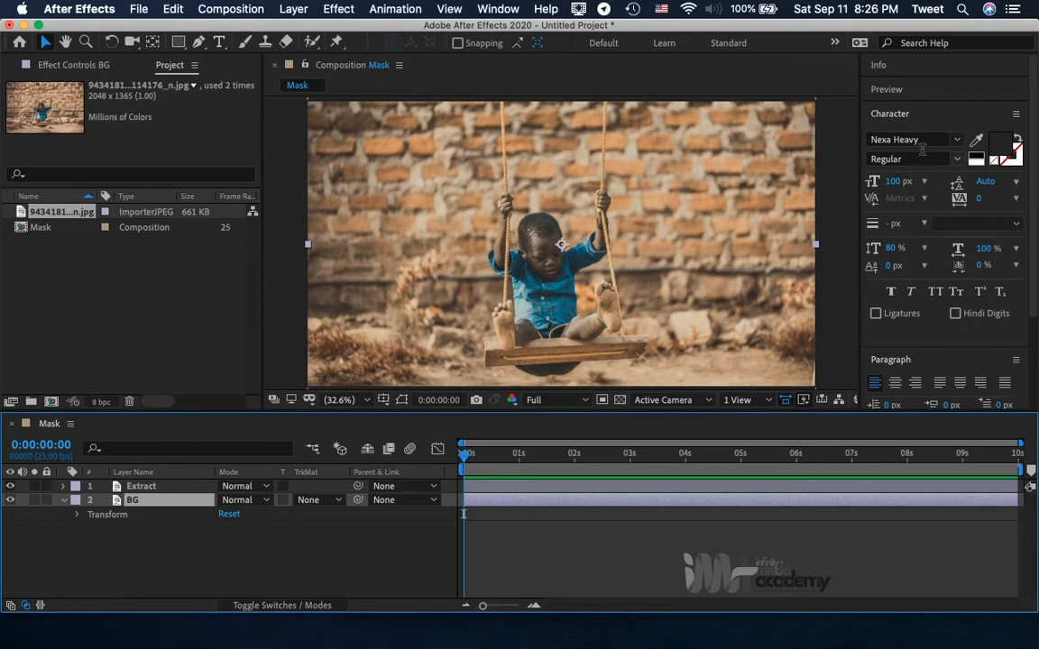
# Collapse the Character and Paragraph panels and bring the Effects & Presets panel into focus.
pyautogui.scroll(-3, 909, 255)
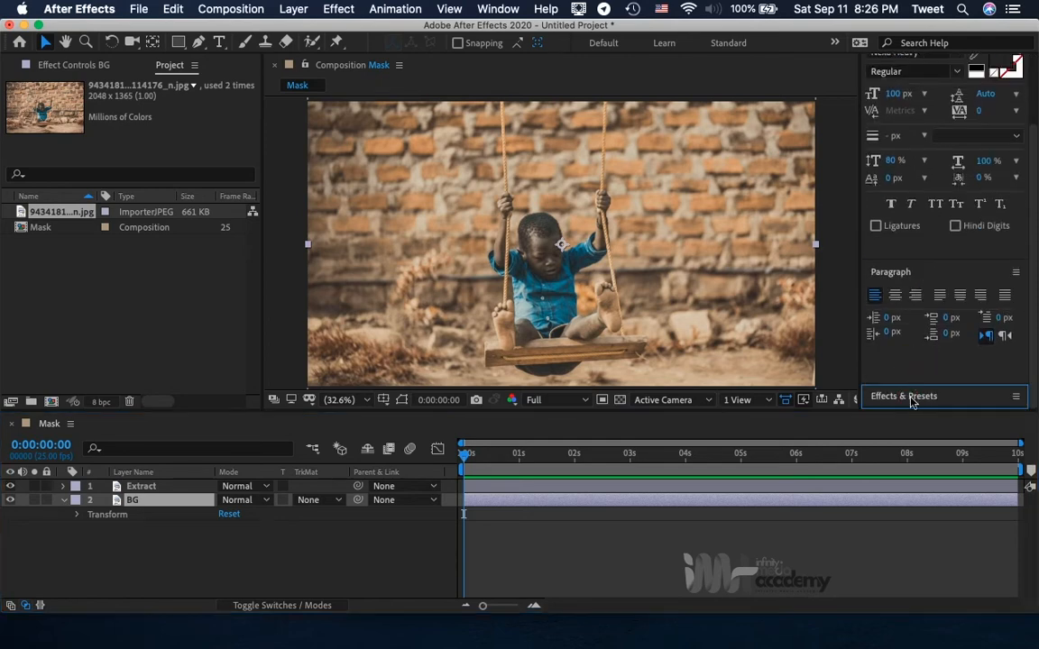
pyautogui.scroll(3, 911, 135)
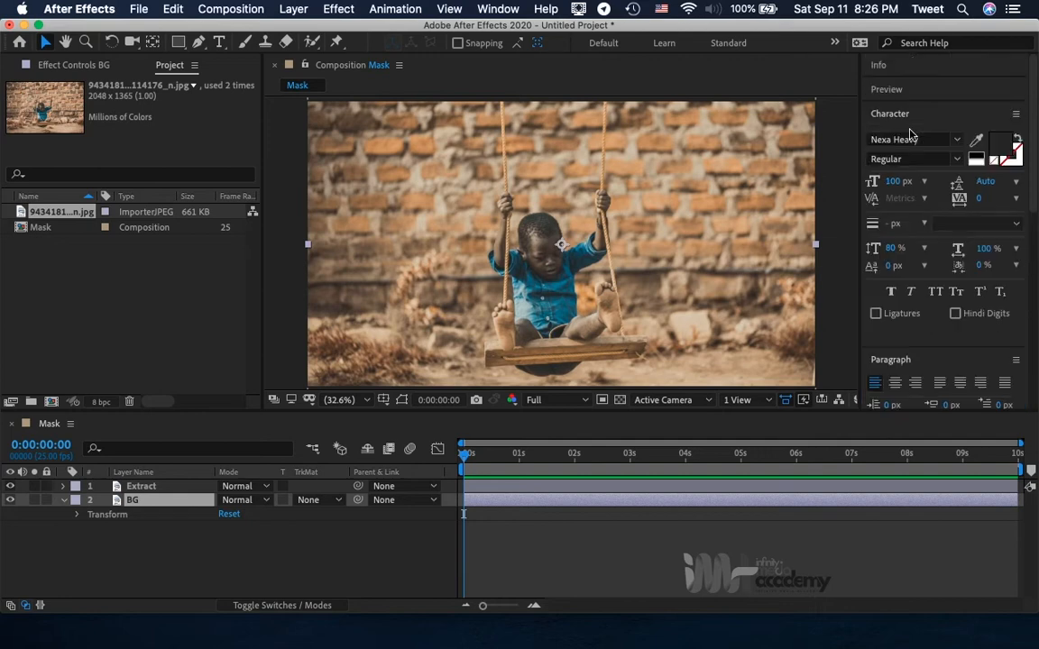
pyautogui.click(909, 115)
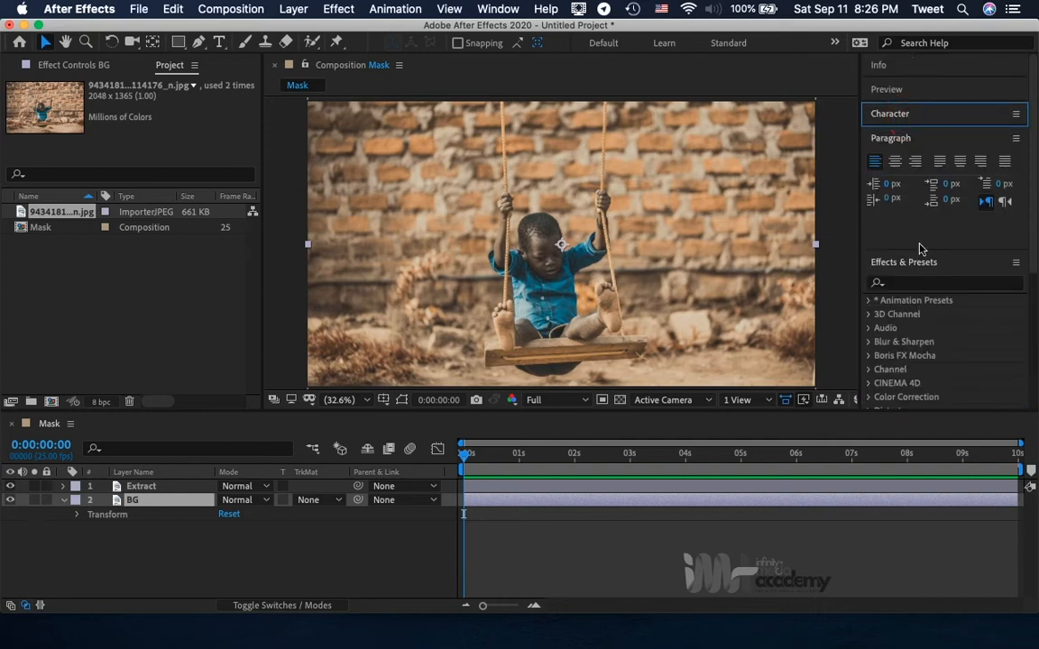
pyautogui.click(904, 140)
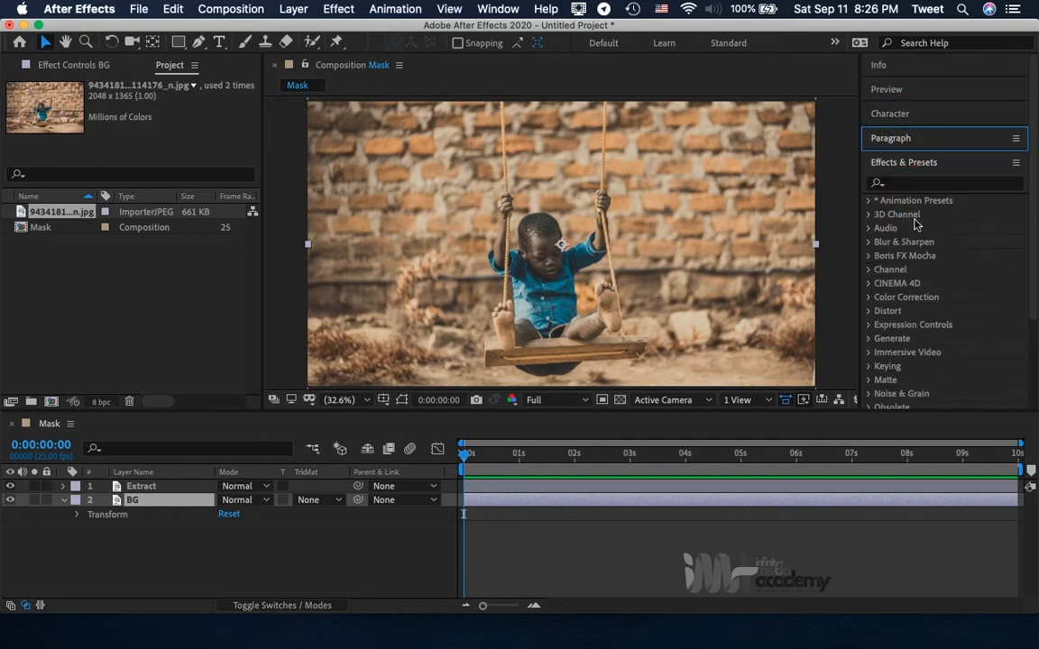
pyautogui.click(496, 8)
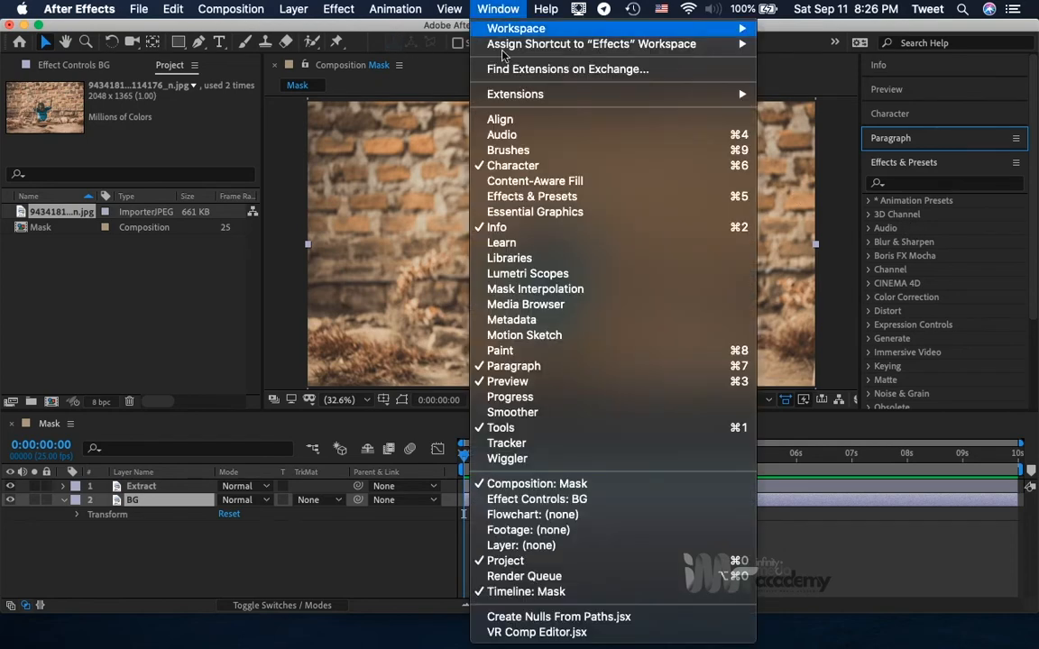
pyautogui.click(535, 199)
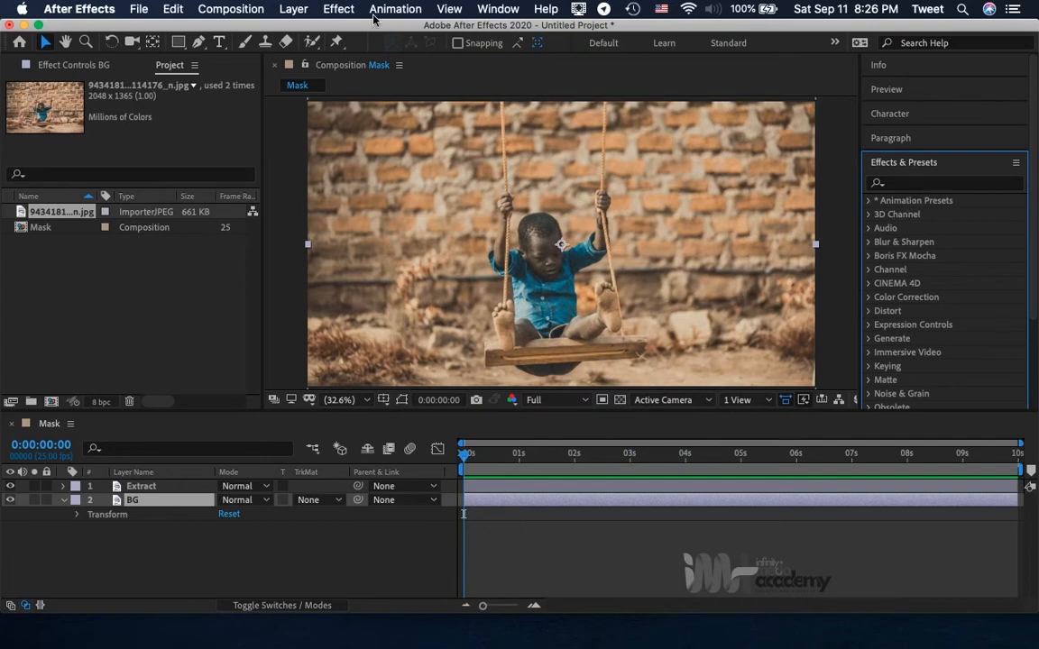
pyautogui.click(343, 7)
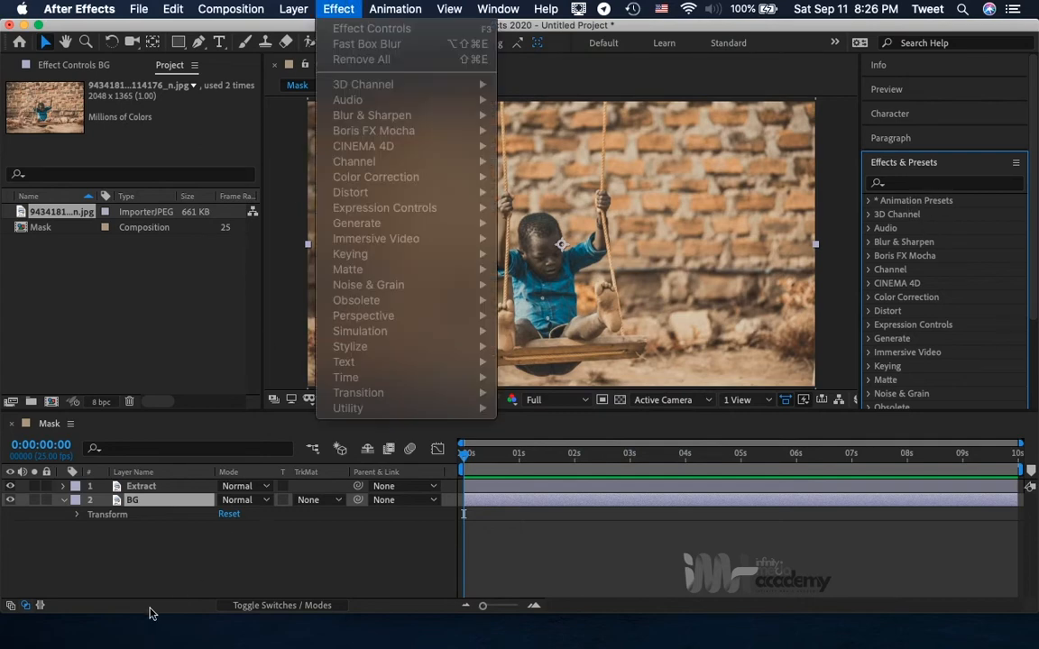
pyautogui.click(172, 536)
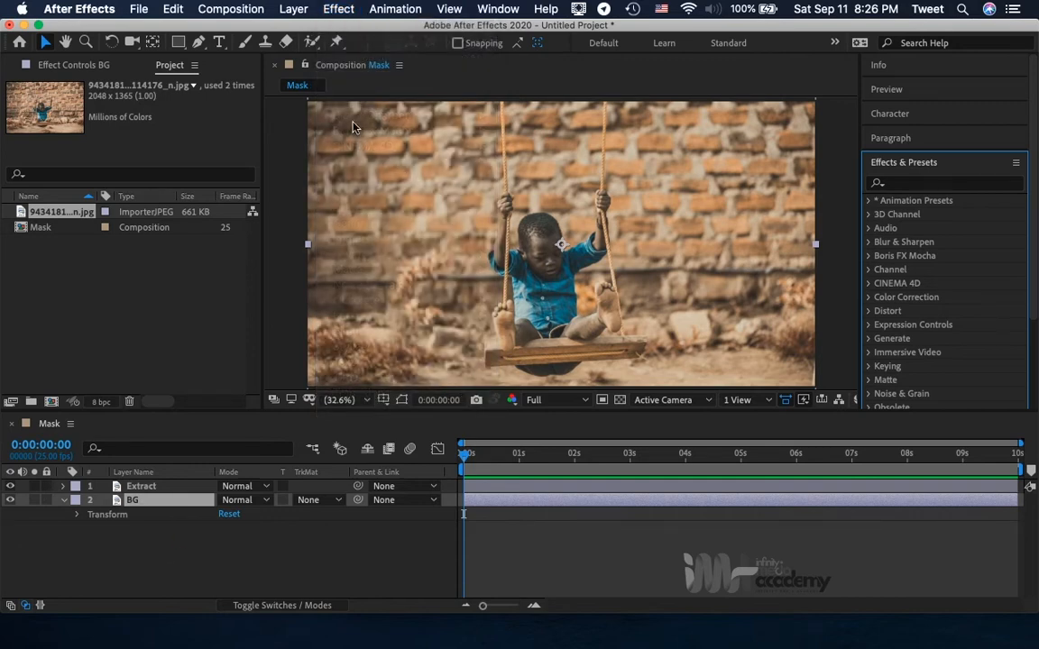
pyautogui.click(339, 8)
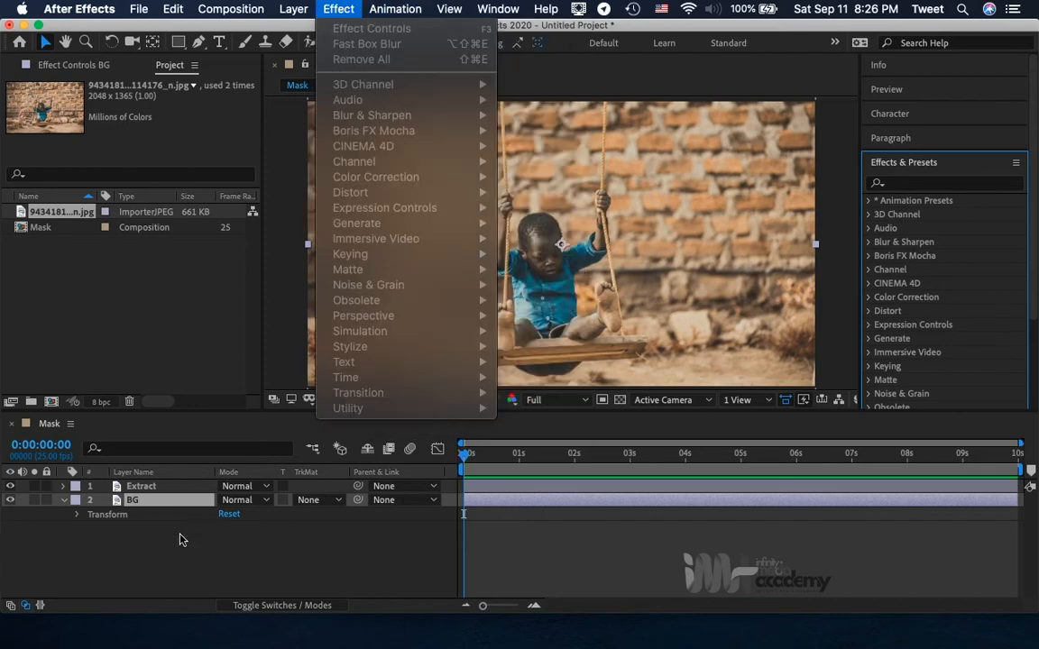
pyautogui.click(179, 539)
# Apply the Tint color correction effect to the BG layer.
pyautogui.click(134, 500)
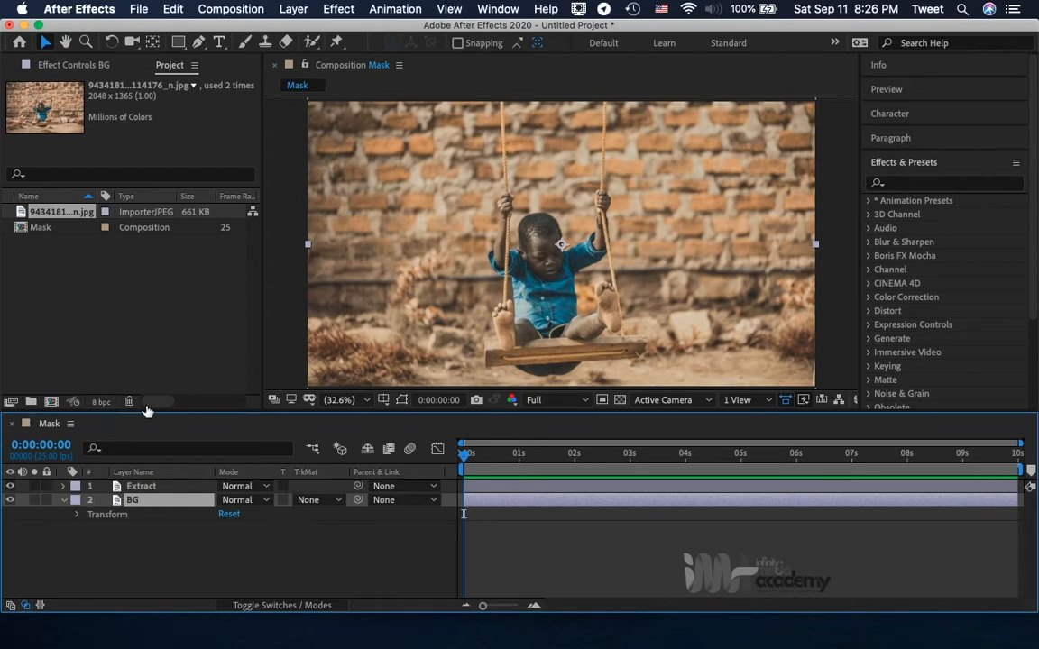
pyautogui.click(327, 7)
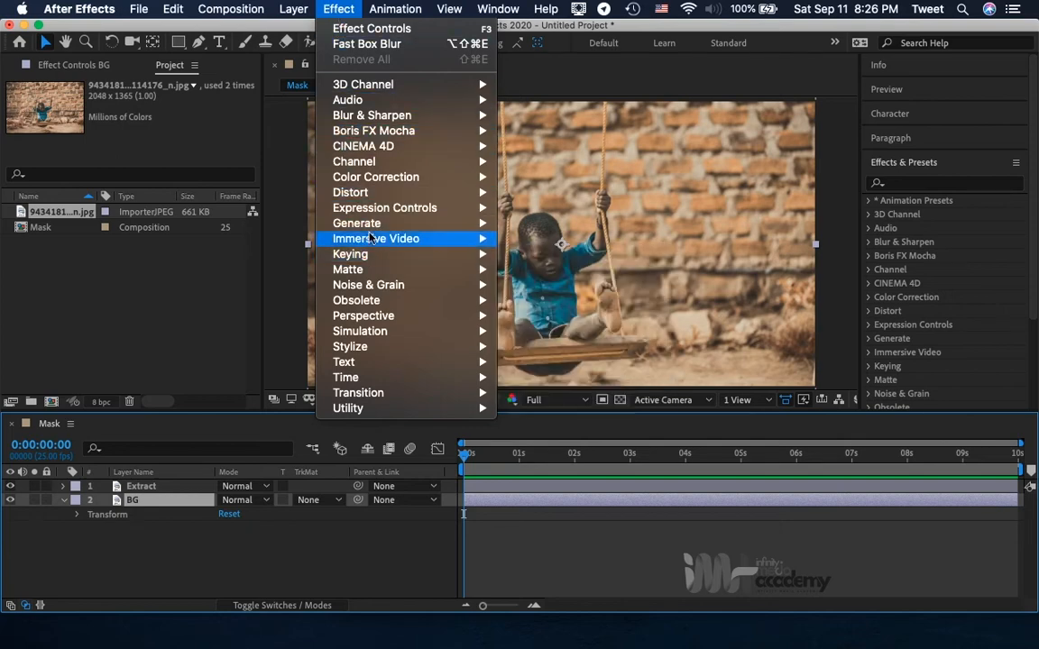
pyautogui.moveTo(377, 180)
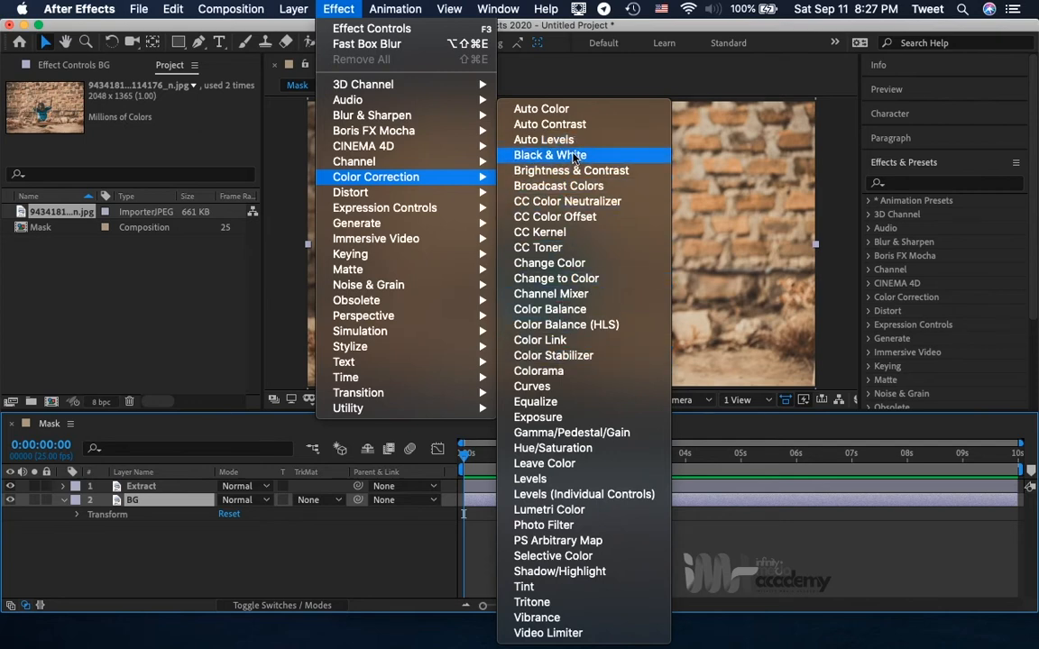
pyautogui.click(580, 593)
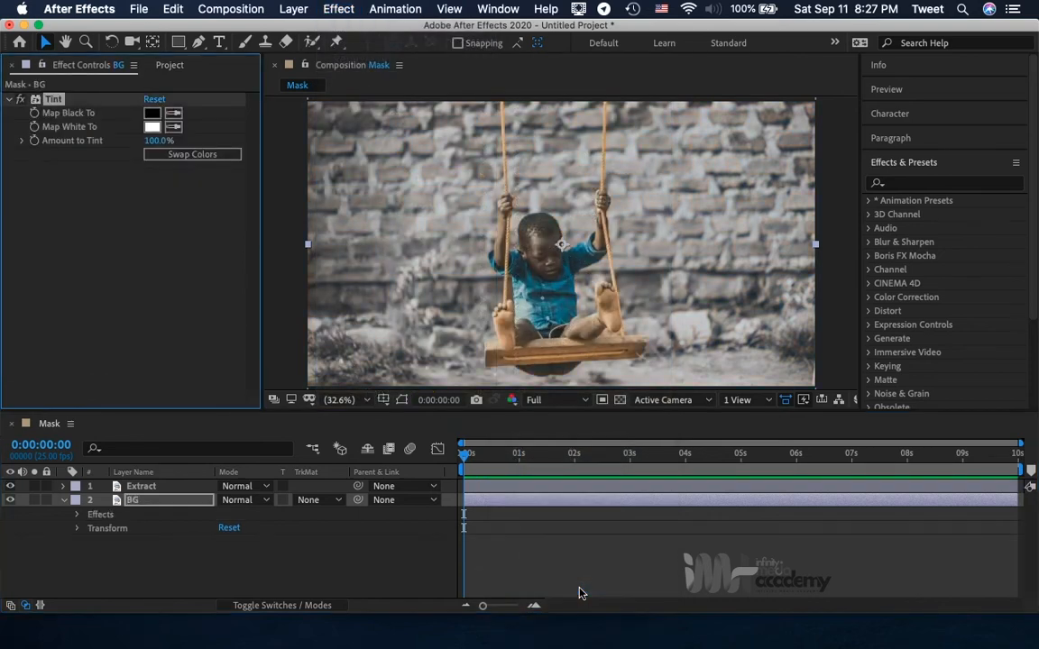
# Apply the Stroke generate effect to the Extract layer.
pyautogui.click(141, 509)
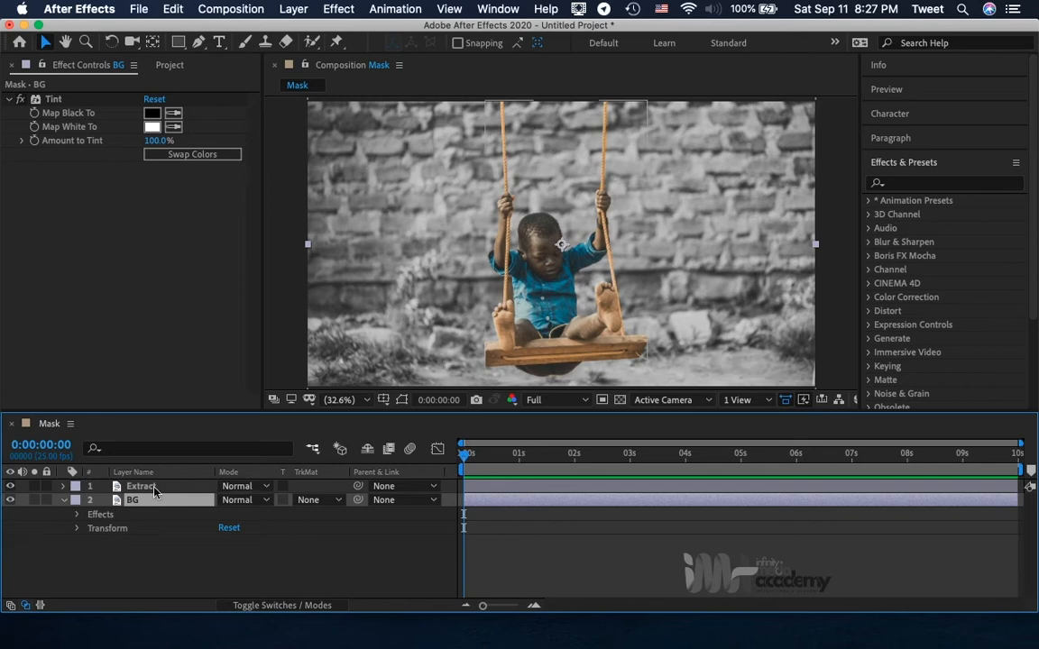
pyautogui.click(154, 487)
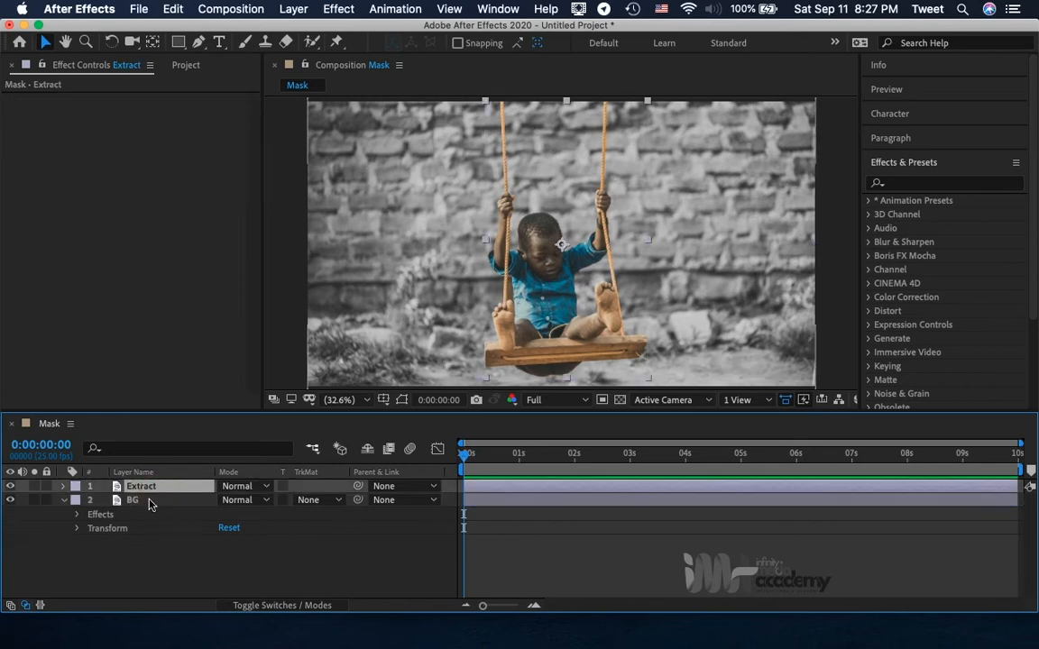
pyautogui.click(150, 502)
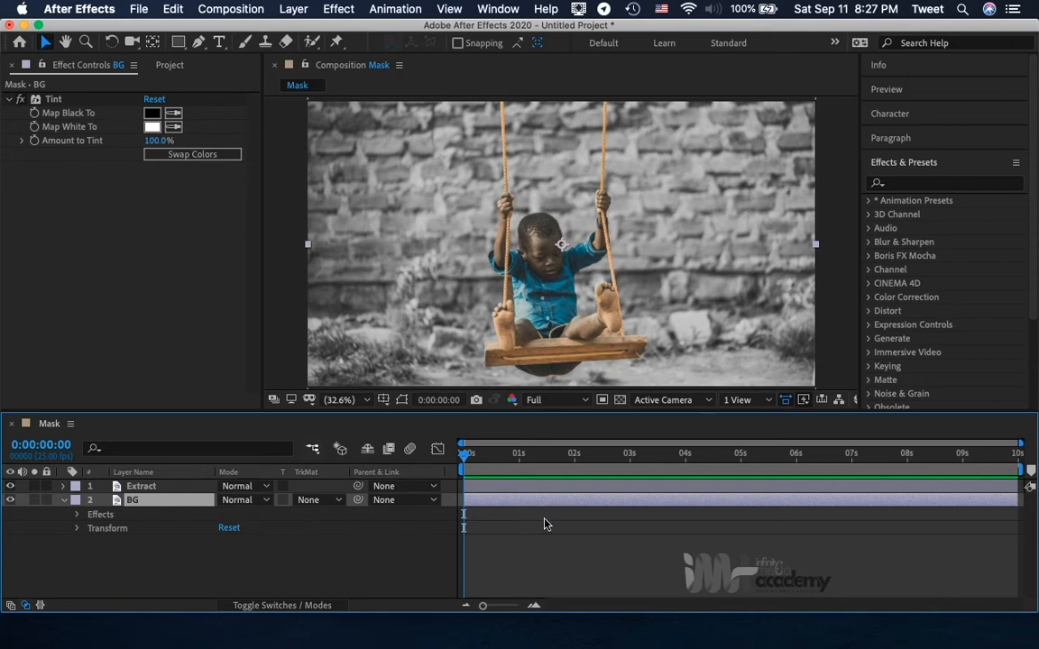
pyautogui.click(167, 487)
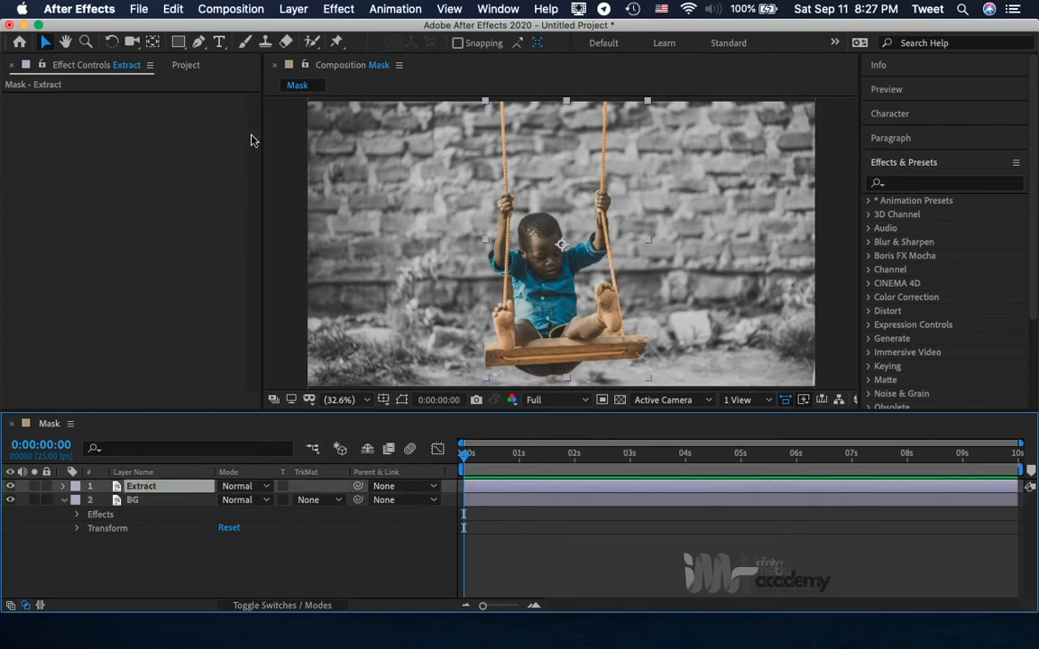
pyautogui.click(337, 7)
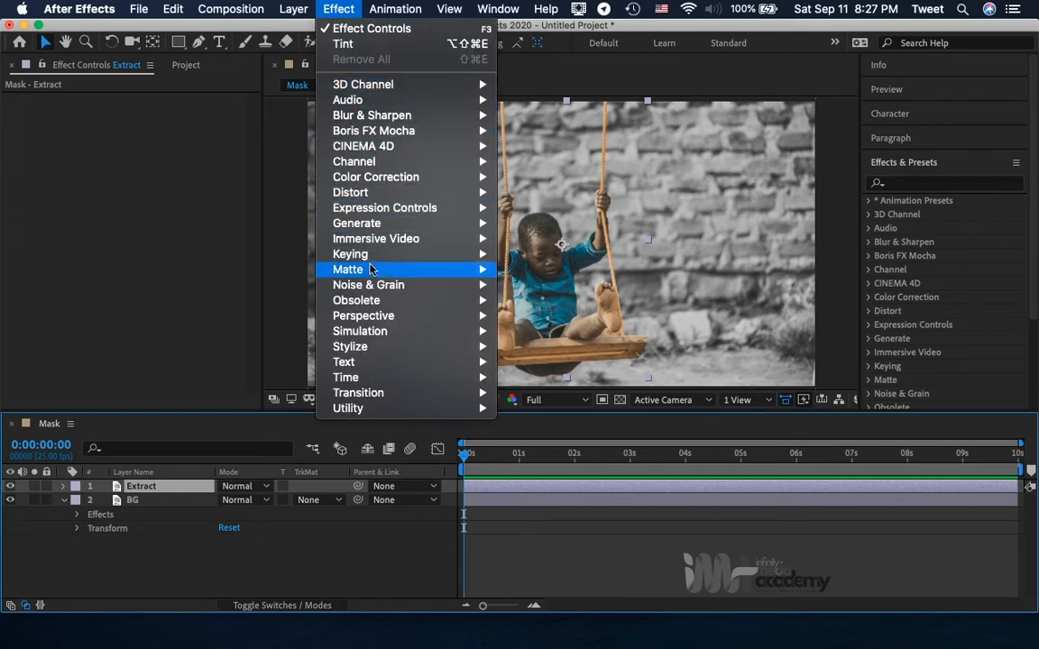
pyautogui.moveTo(382, 225)
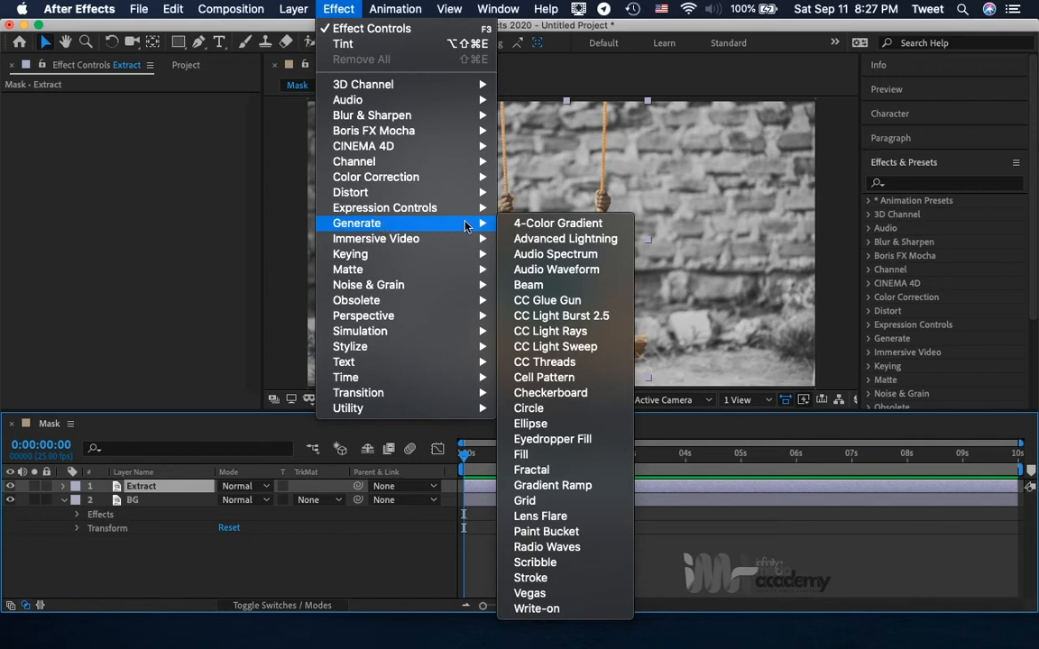
pyautogui.click(558, 580)
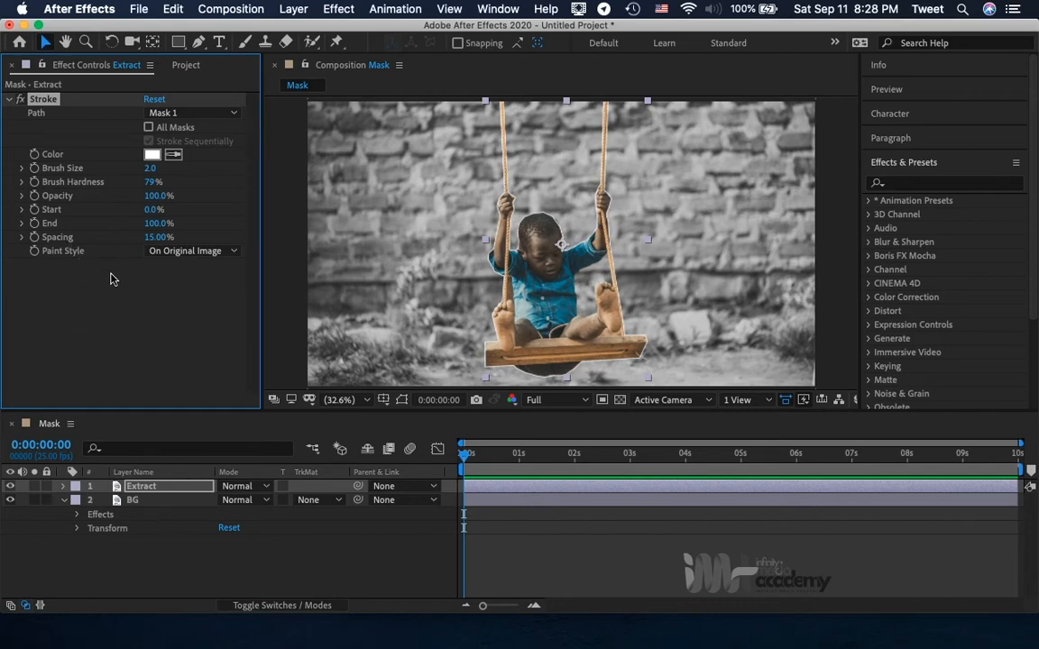
pyautogui.click(497, 8)
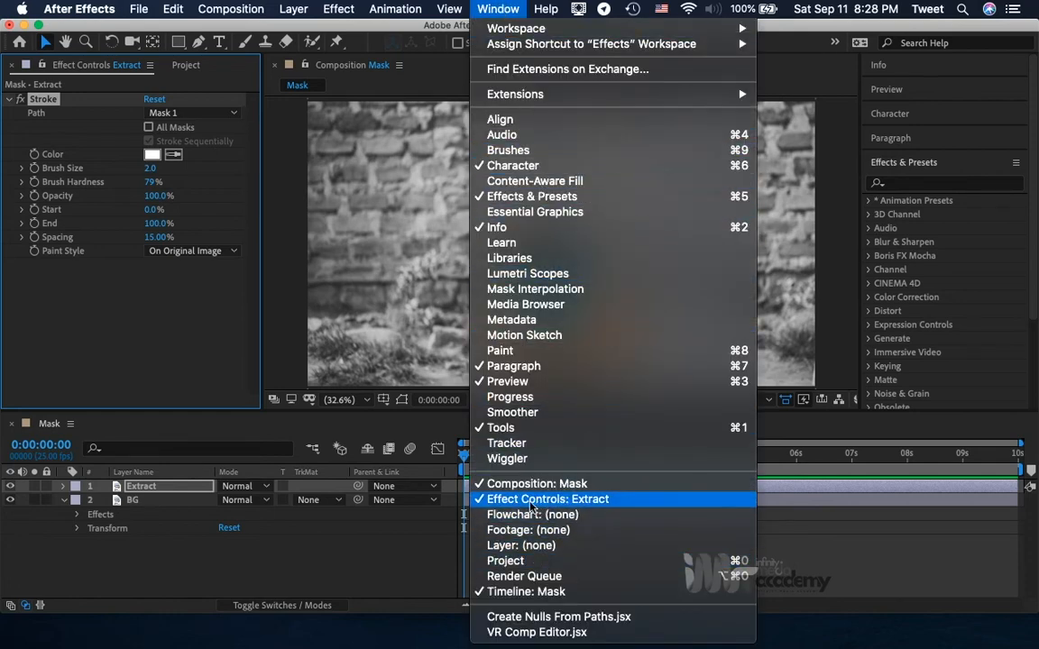
pyautogui.click(181, 314)
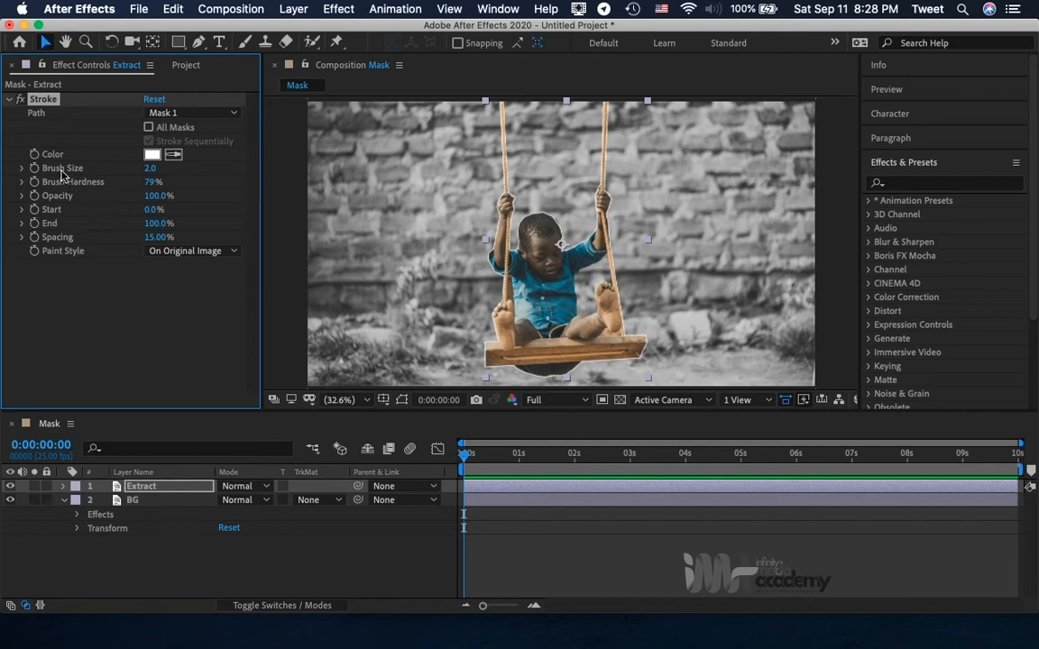
# Set the brush size of the Extract layer's Stroke effect to 7.
pyautogui.click(150, 168)
pyautogui.write('7')
pyautogui.press('Return')
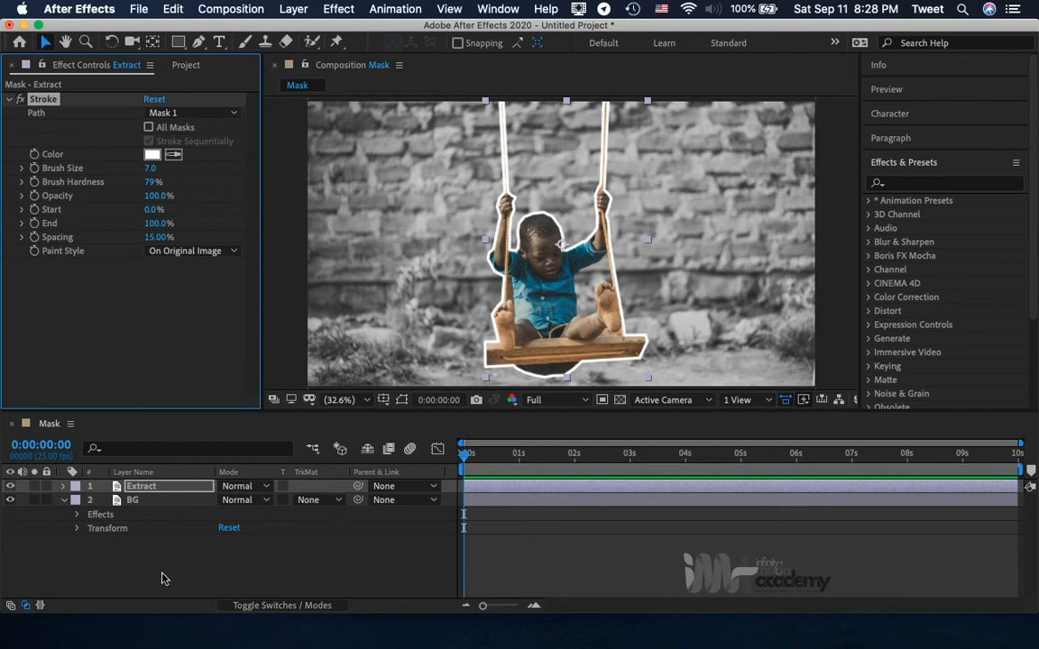
pyautogui.click(108, 512)
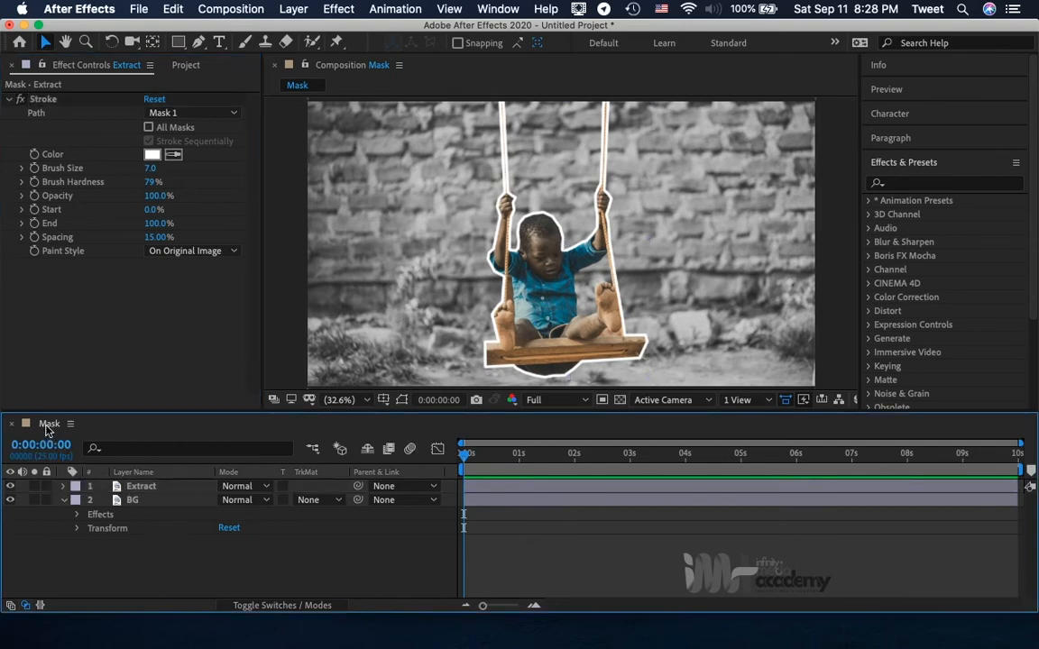
# Add an Outer Glow layer style to the Extract layer.
pyautogui.click(147, 490)
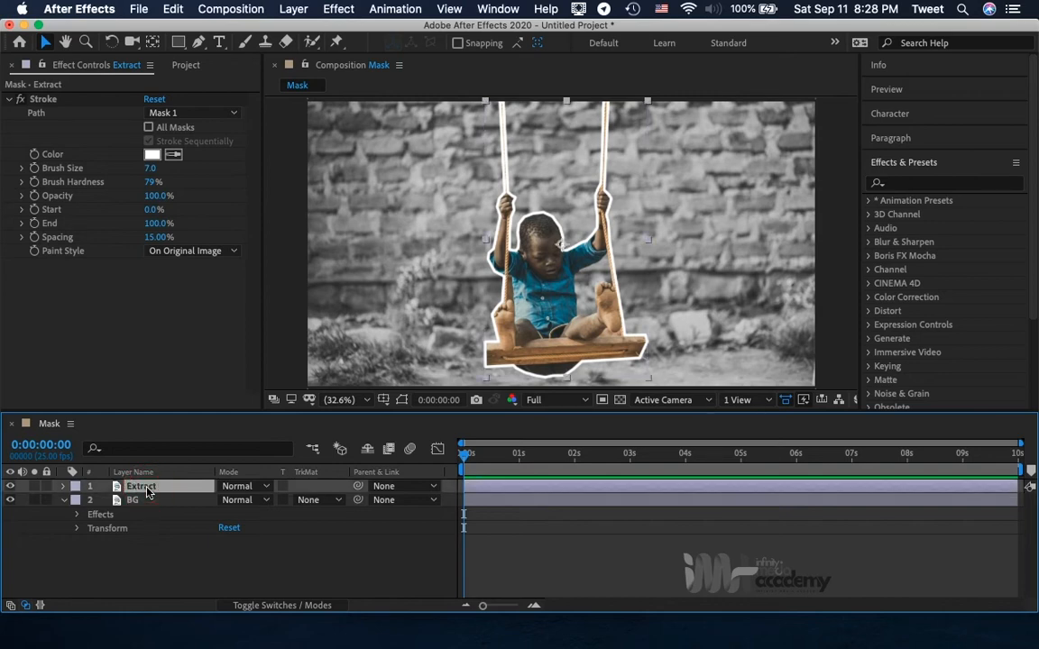
pyautogui.rightClick(147, 491)
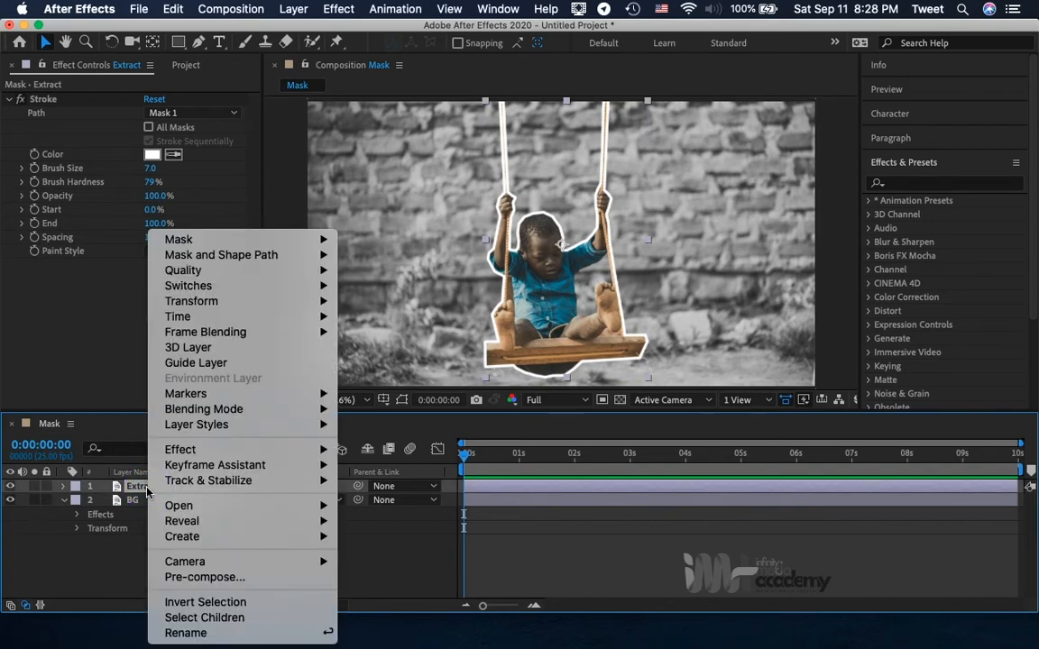
pyautogui.moveTo(235, 432)
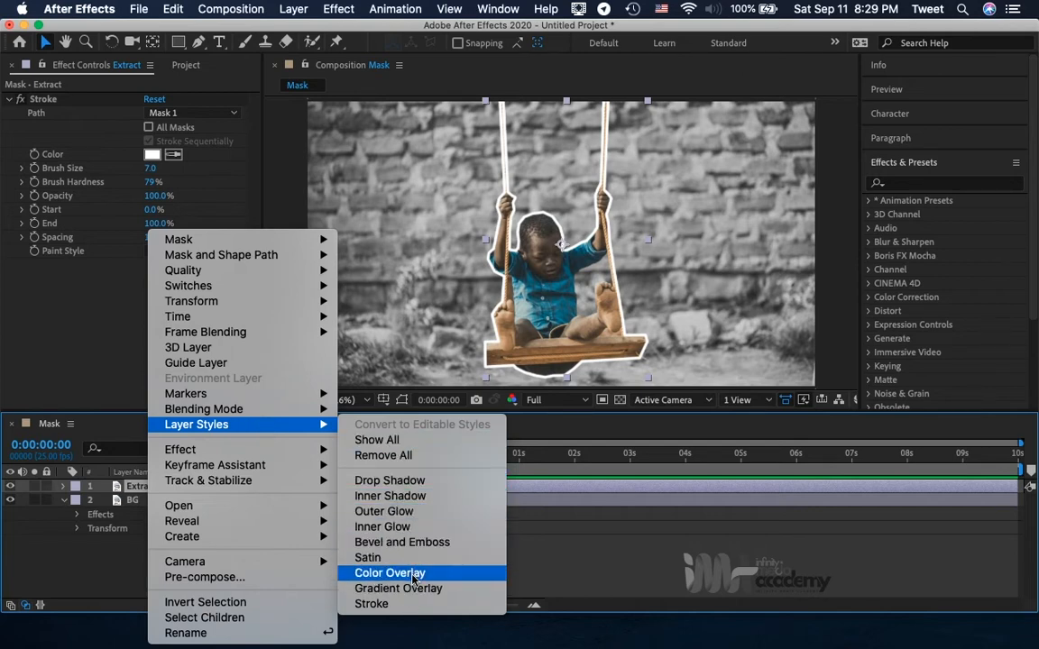
pyautogui.click(395, 514)
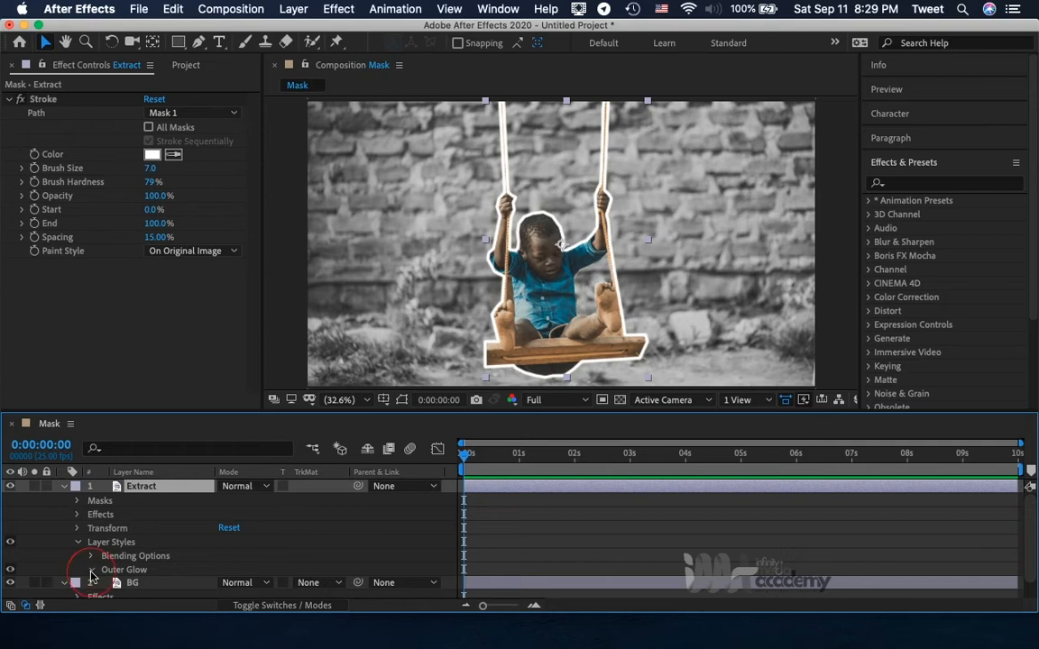
# Set the size of the Extract layer's Outer Glow to 40.
pyautogui.click(91, 570)
pyautogui.scroll(-3, 167, 558)
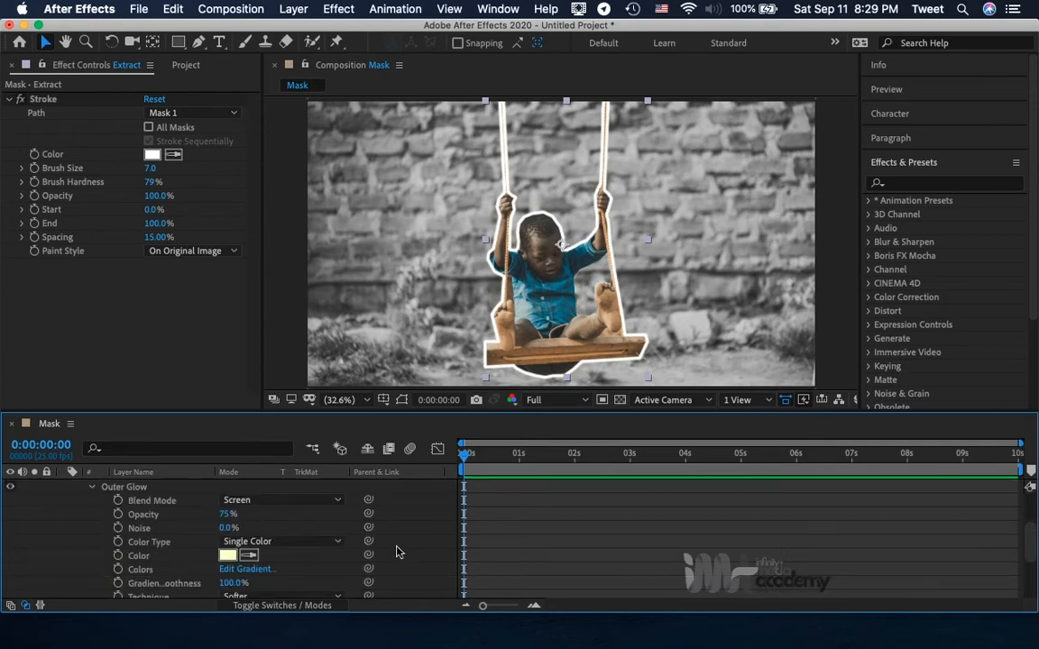
pyautogui.scroll(-3, 398, 552)
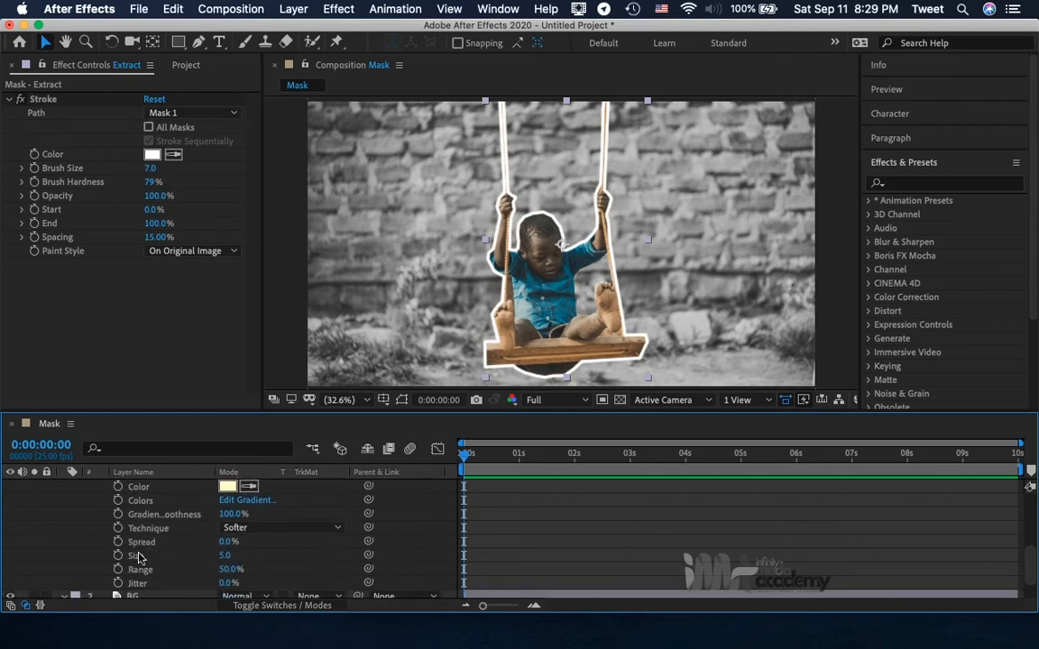
pyautogui.click(225, 556)
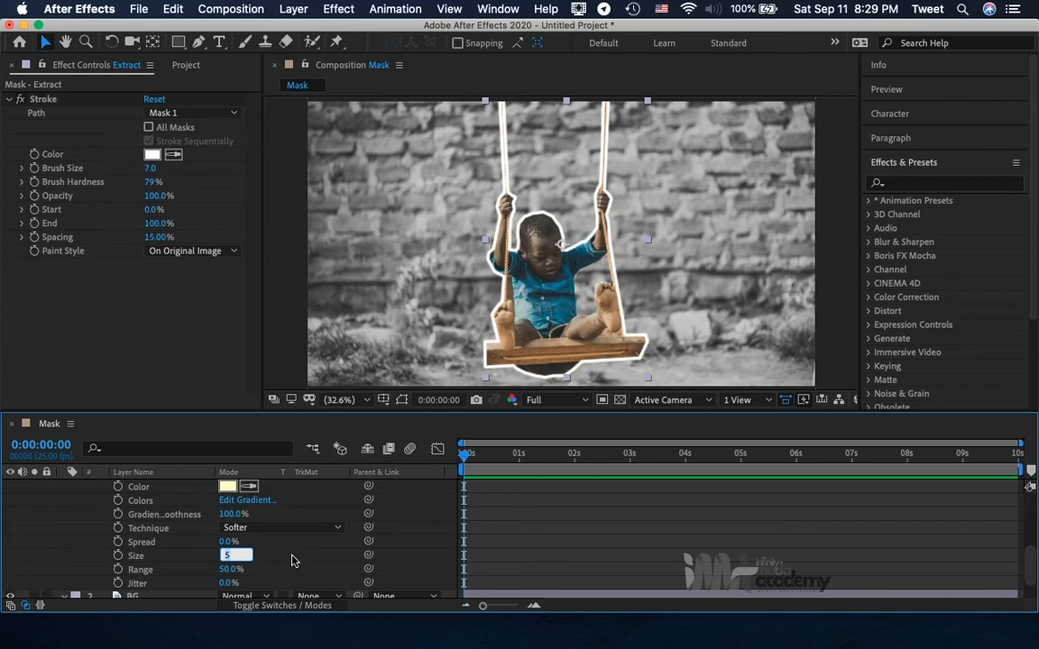
pyautogui.write('40')
pyautogui.press('Return')
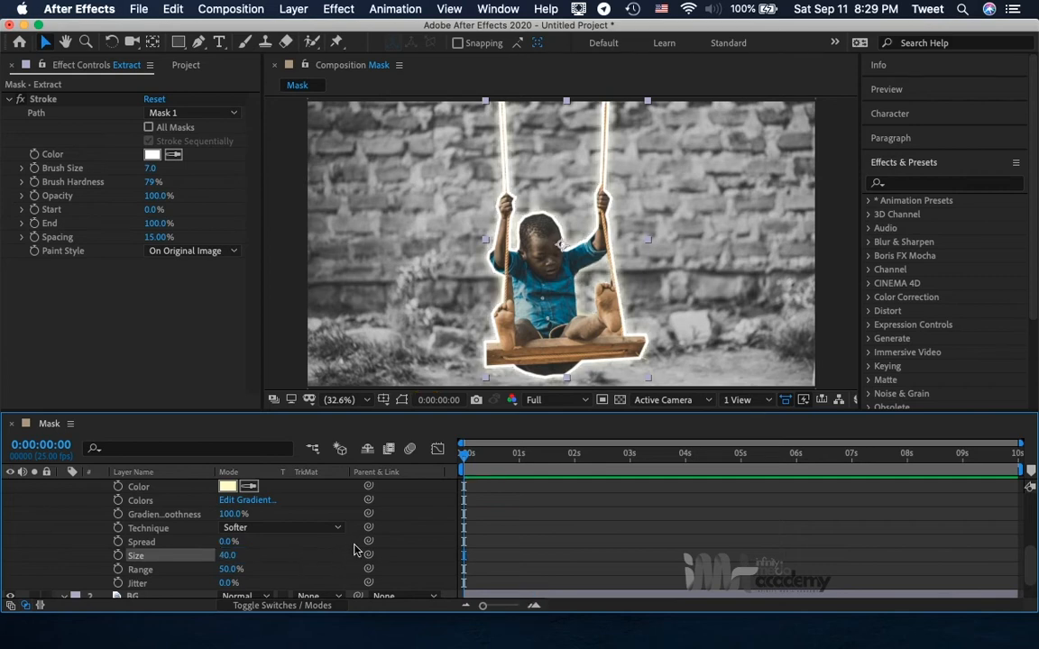
# Change the Outer Glow colour to bright blue 1F90FD after trying pink shades.
pyautogui.click(227, 487)
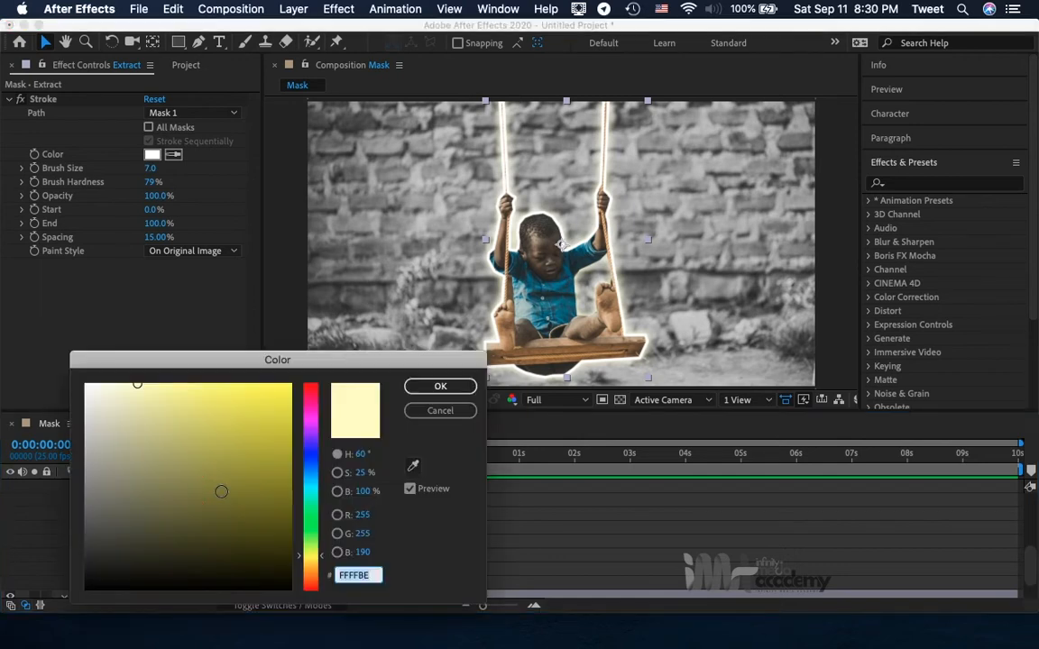
pyautogui.click(312, 411)
pyautogui.click(251, 392)
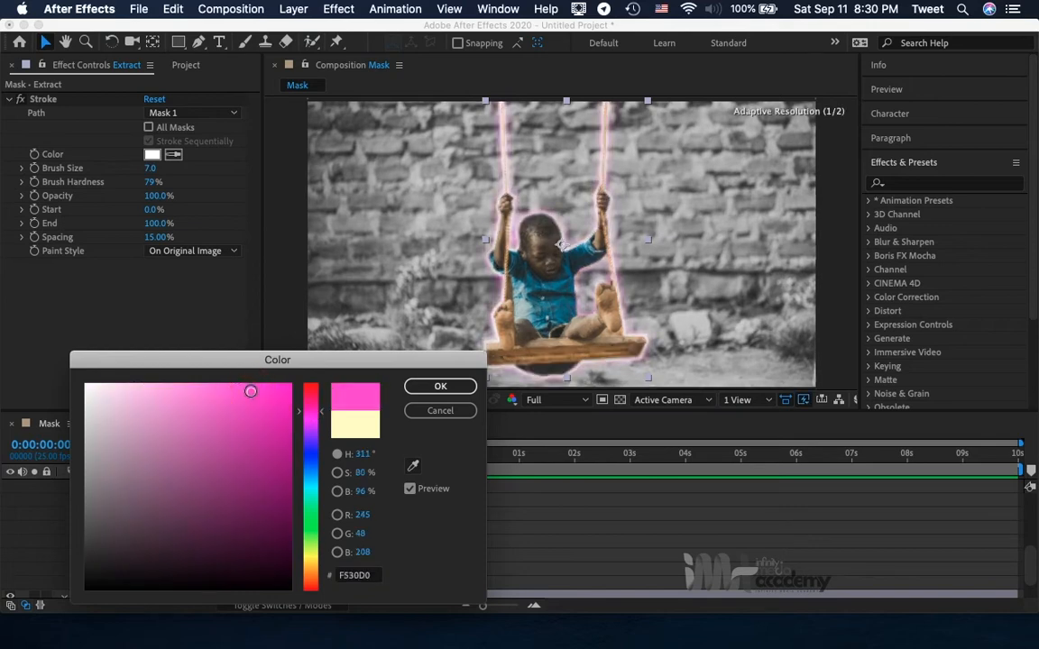
pyautogui.click(207, 391)
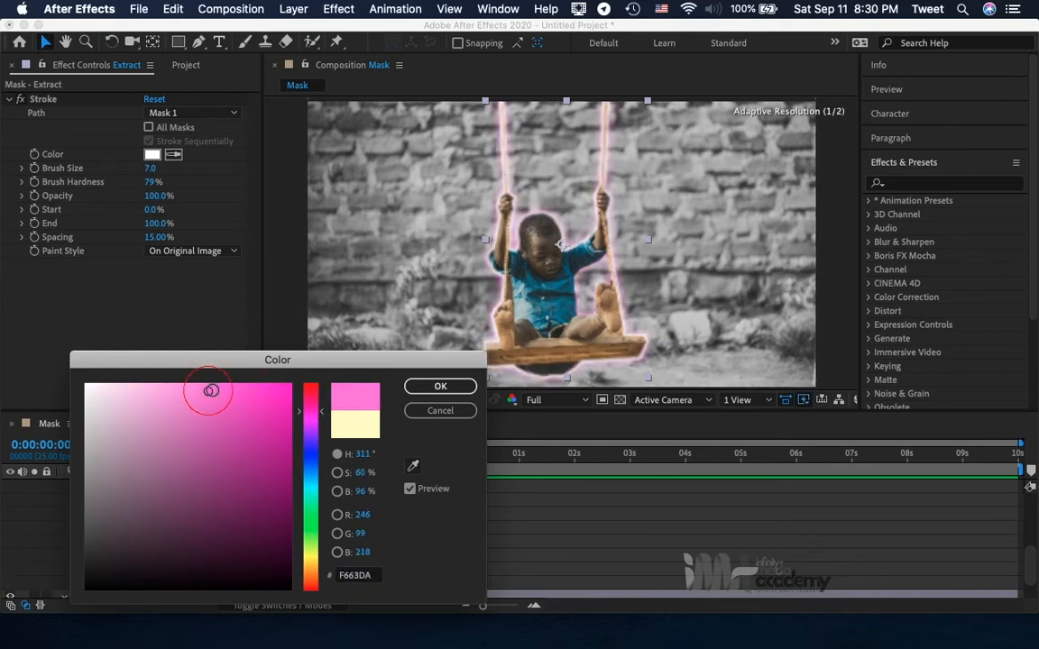
pyautogui.click(307, 473)
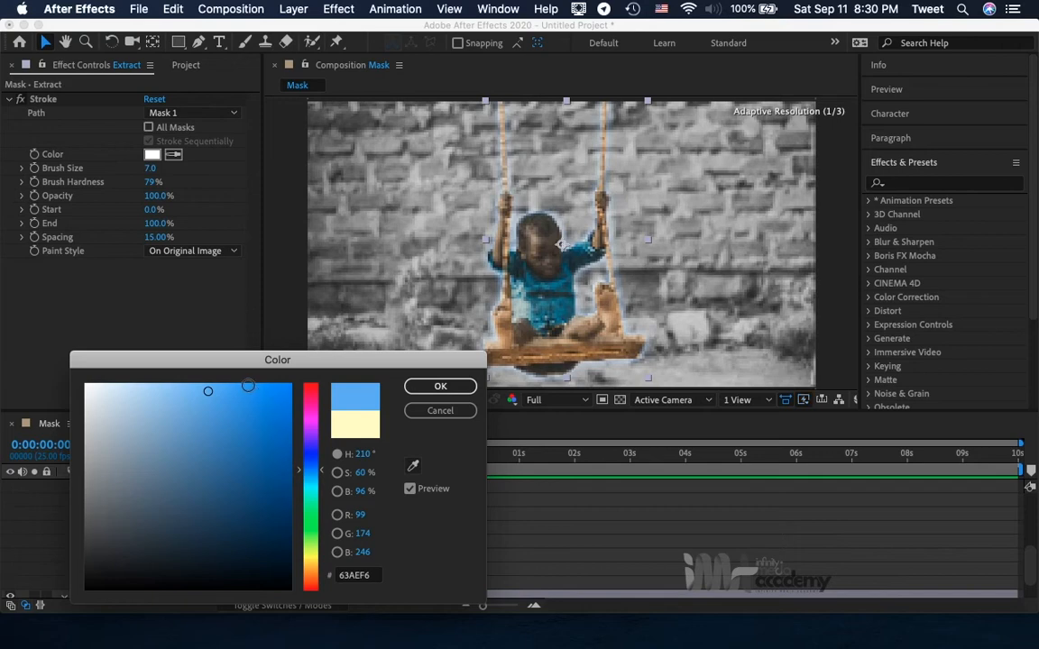
pyautogui.click(248, 388)
pyautogui.click(266, 386)
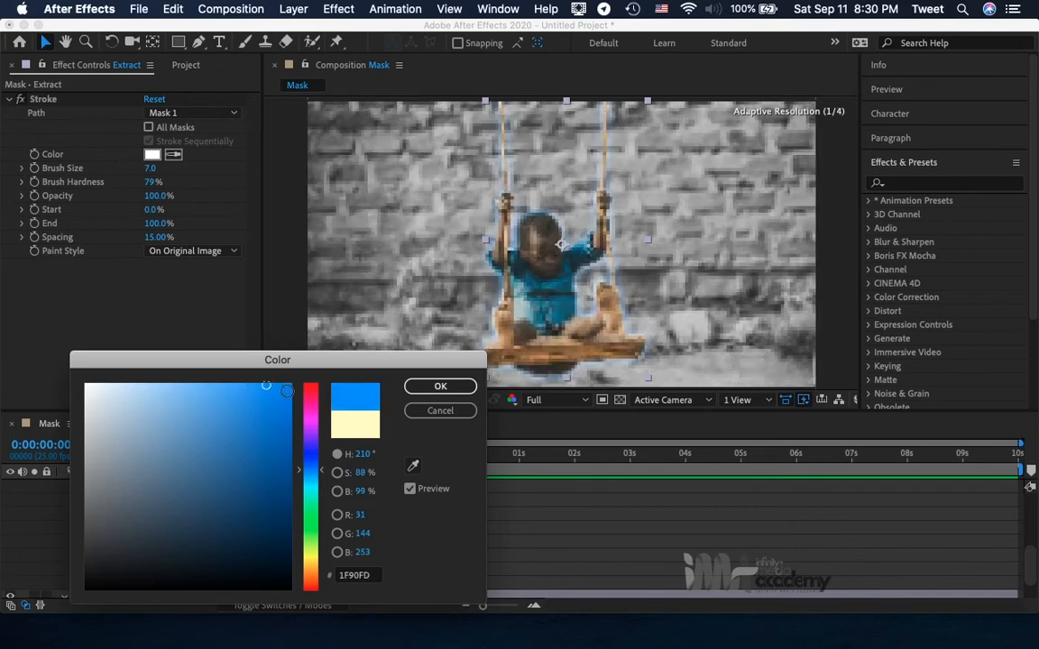
pyautogui.click(438, 388)
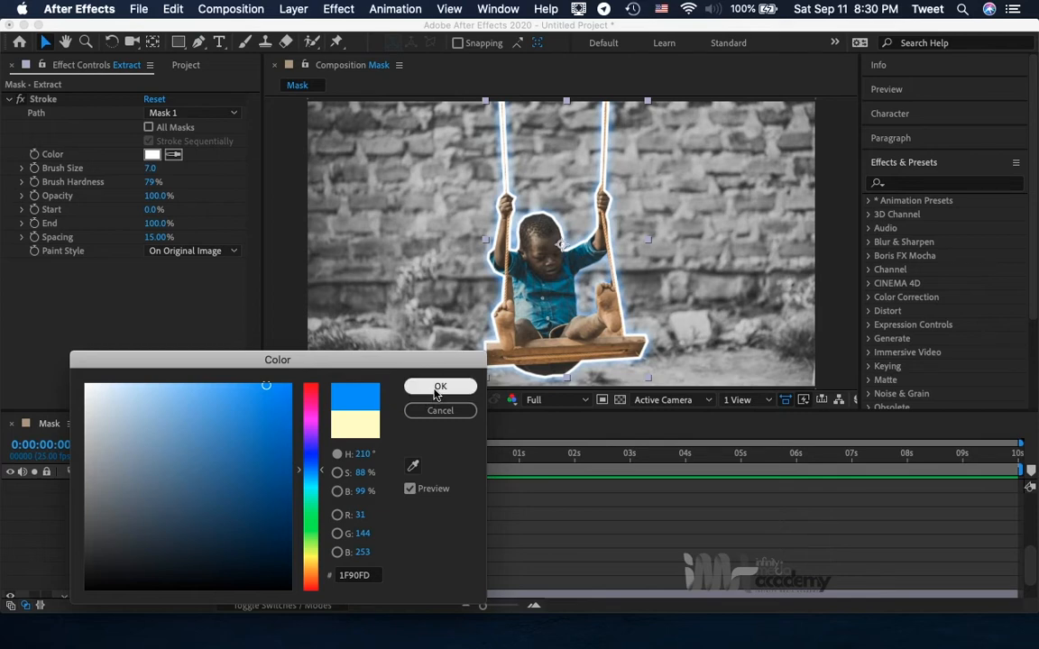
pyautogui.click(439, 389)
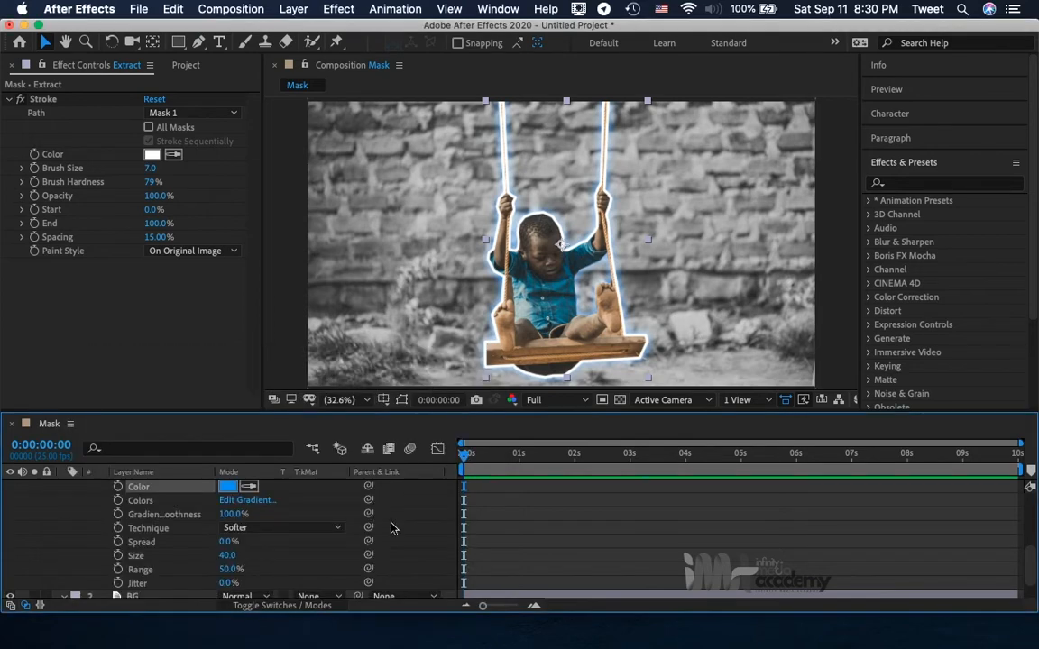
# Try the Overlay blend mode on the Extract layer's Outer Glow.
pyautogui.scroll(2, 390, 528)
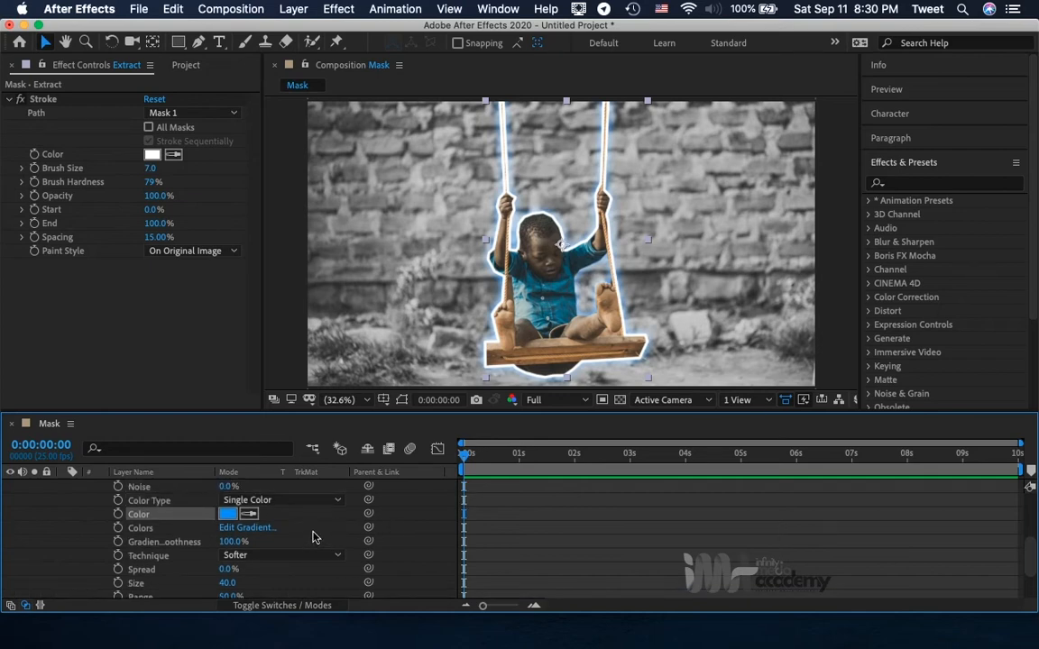
pyautogui.scroll(5, 313, 533)
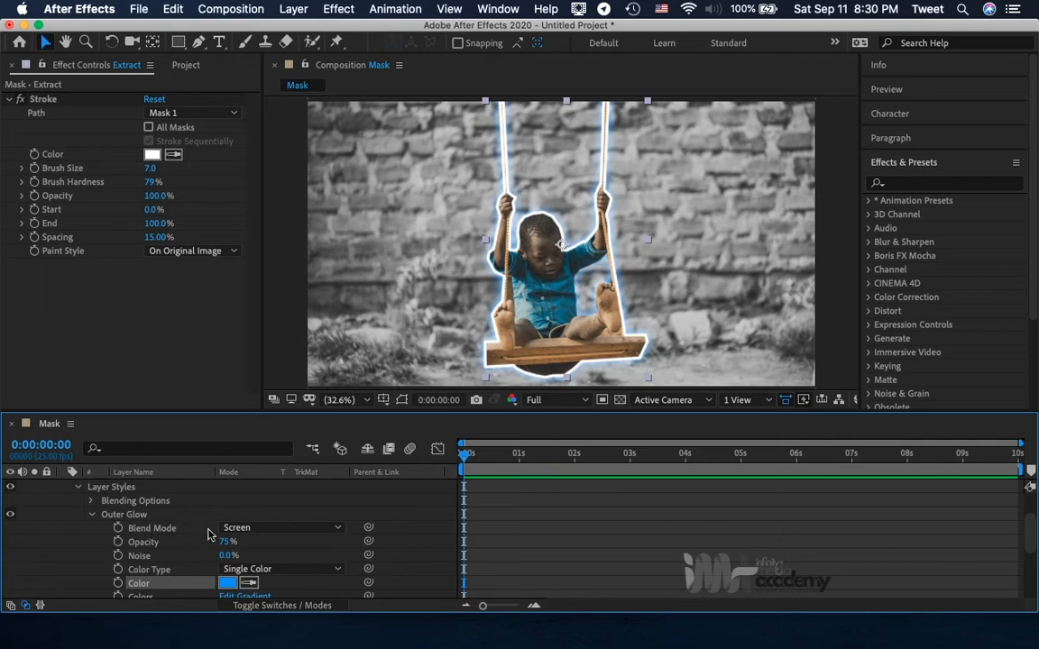
pyautogui.click(269, 535)
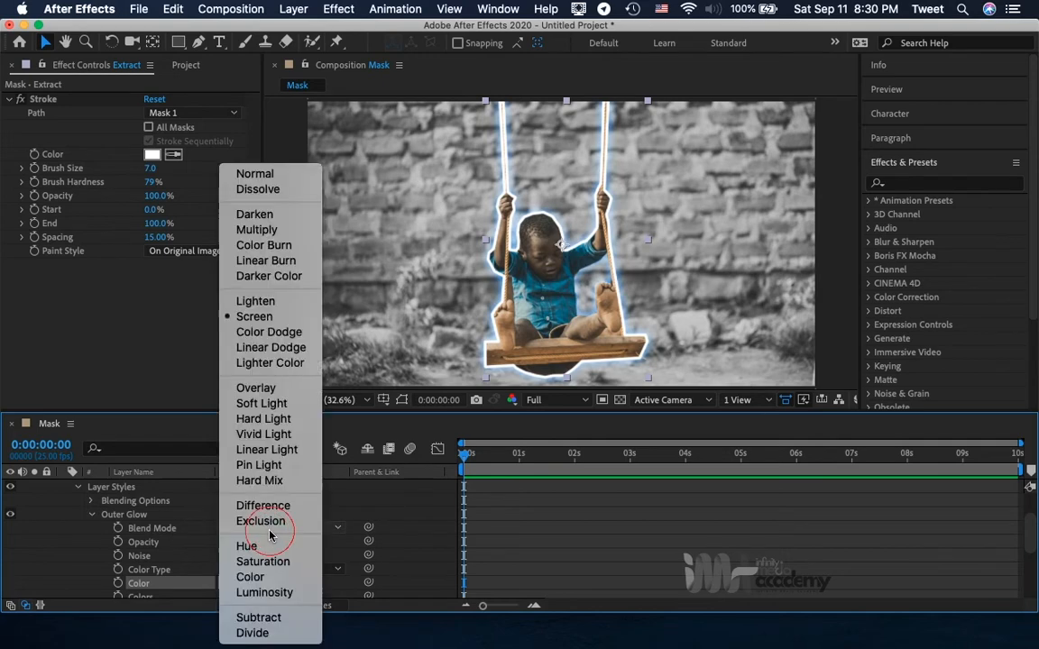
pyautogui.click(271, 390)
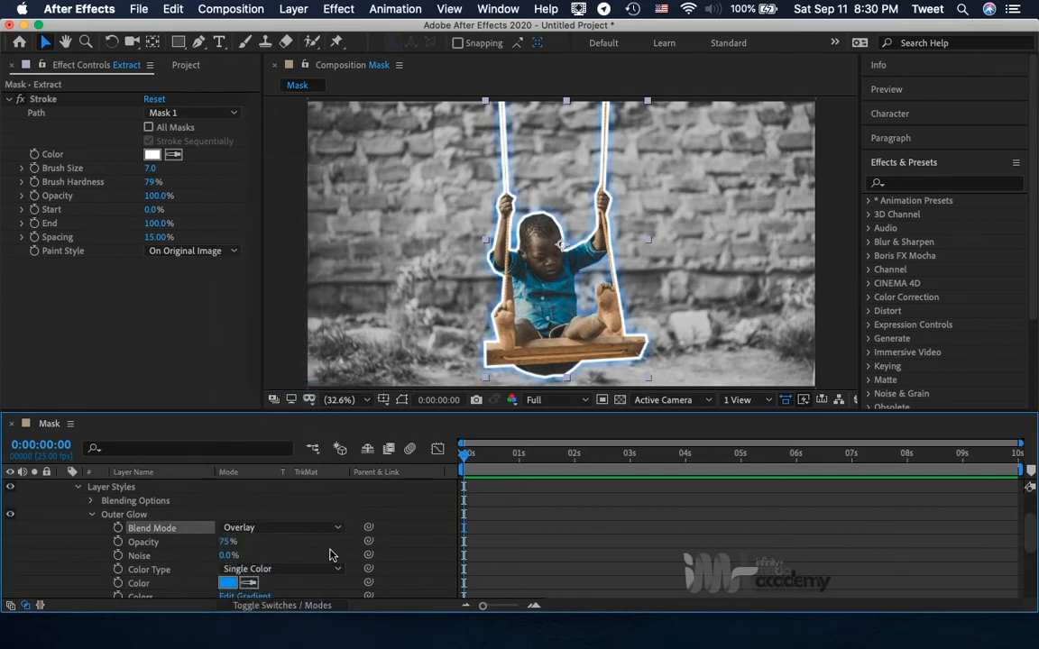
# Set the Outer Glow's blend mode to Linear Dodge.
pyautogui.click(284, 531)
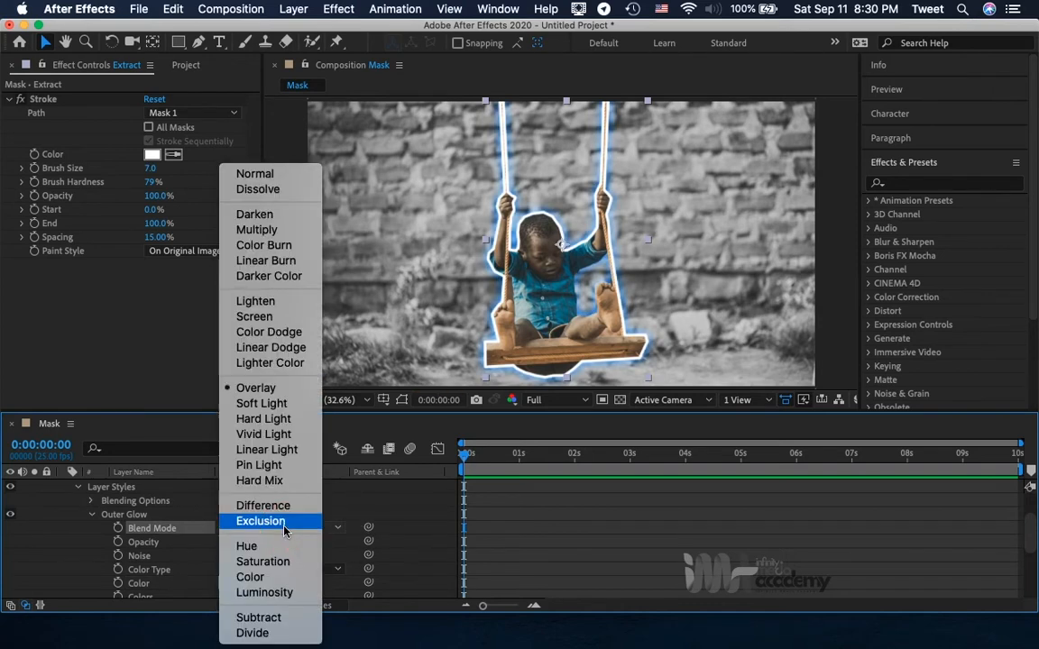
pyautogui.click(271, 347)
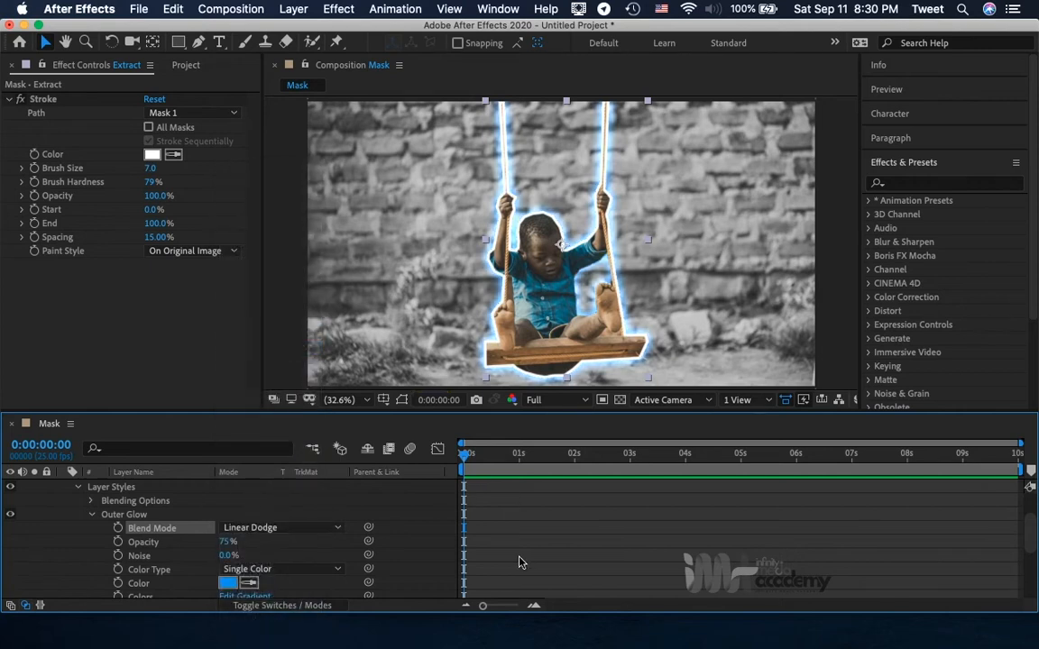
pyautogui.click(249, 534)
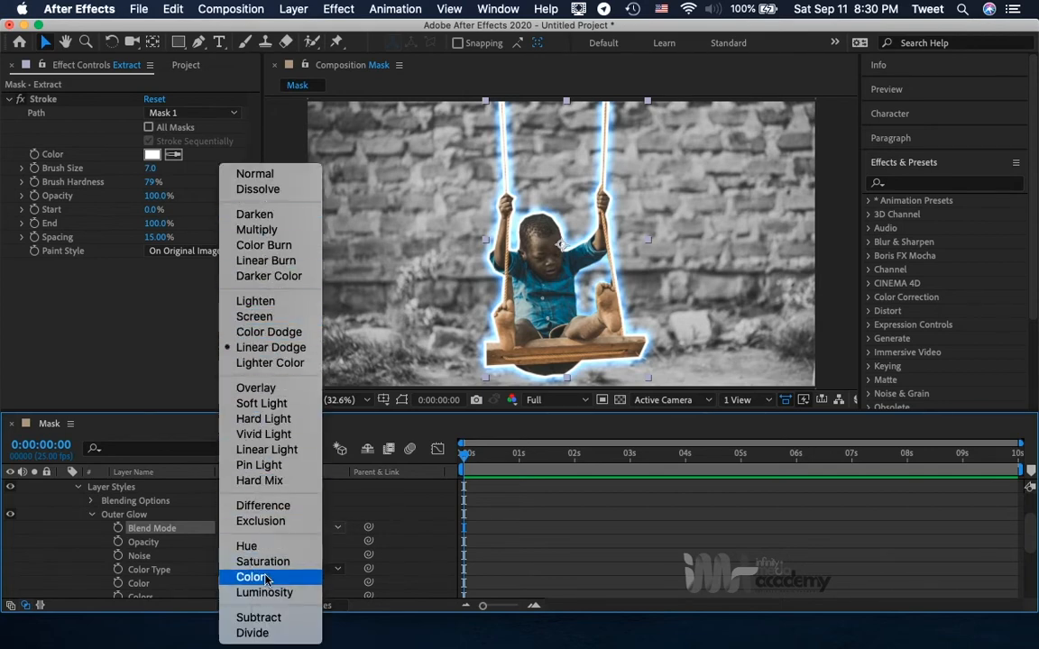
pyautogui.click(163, 530)
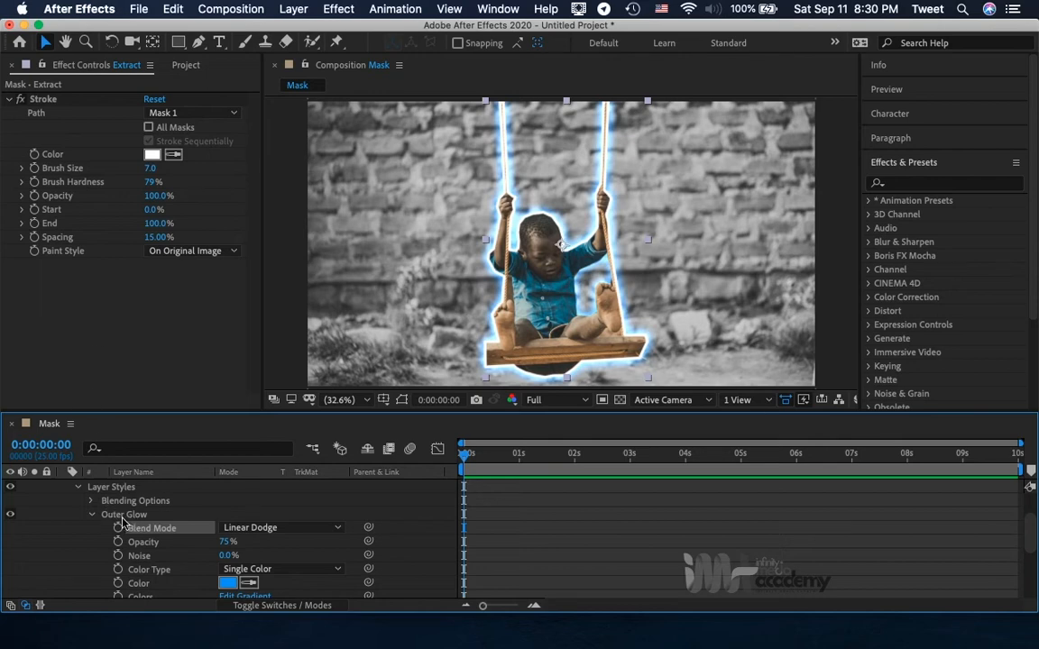
# Collapse the Extract layer's properties in the timeline and select the layer.
pyautogui.scroll(2, 136, 520)
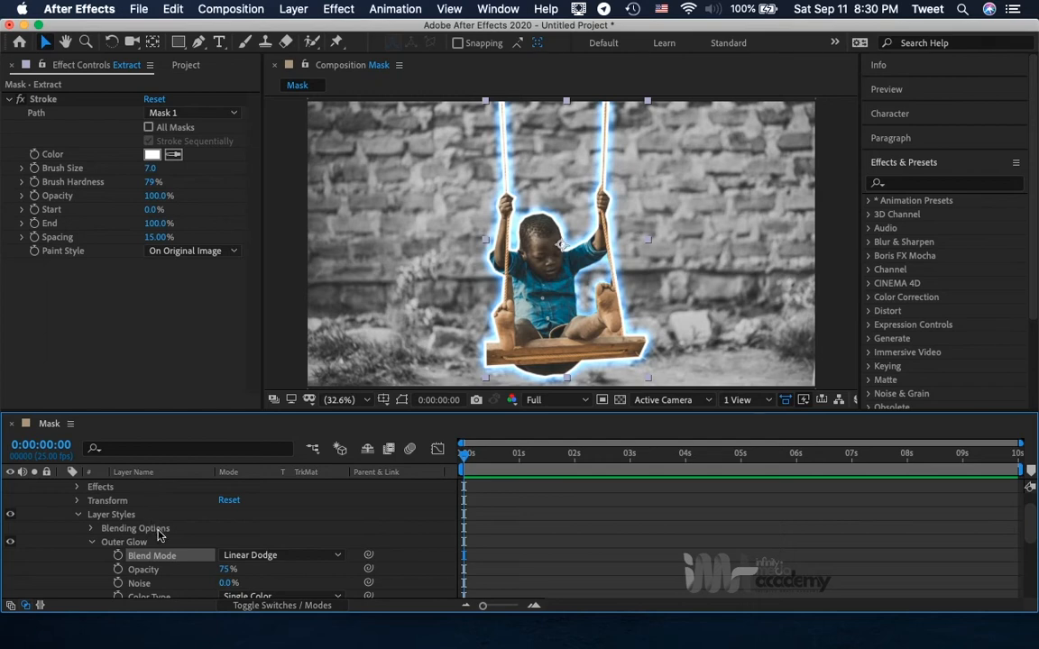
pyautogui.scroll(2, 117, 545)
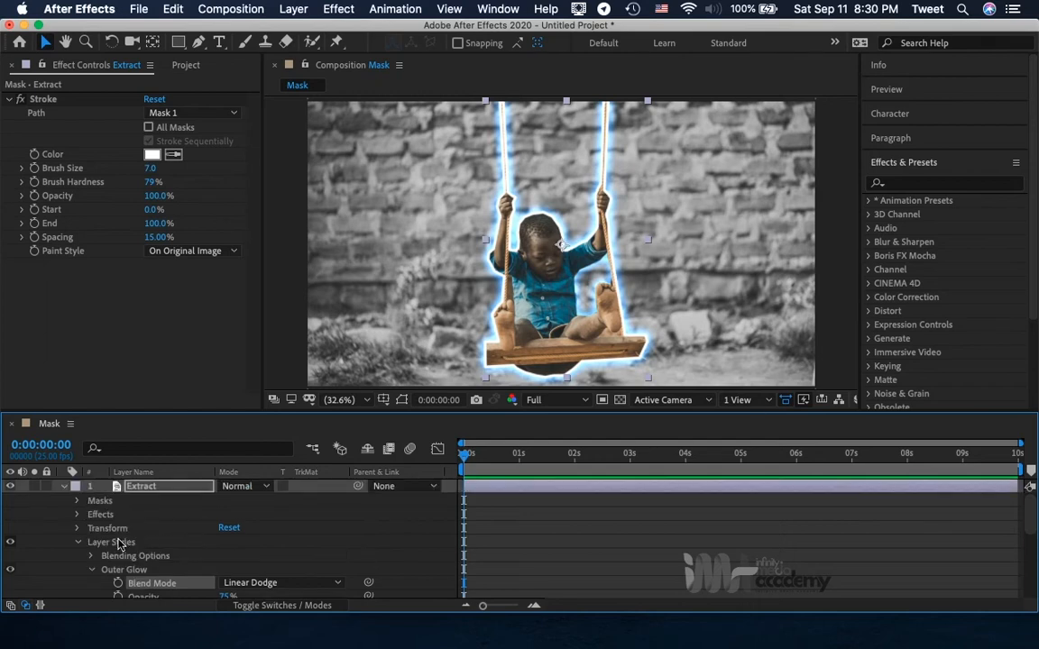
pyautogui.click(63, 490)
pyautogui.click(137, 487)
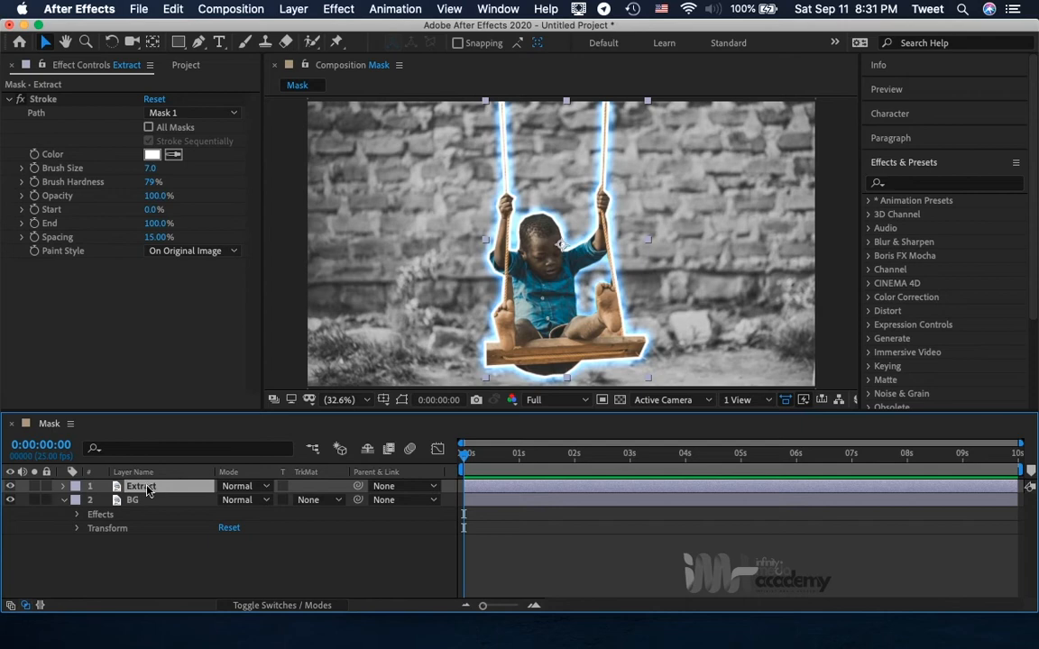
# Review the Extract layer's Outer Glow settings in the timeline, closing its property list when done.
pyautogui.click(63, 486)
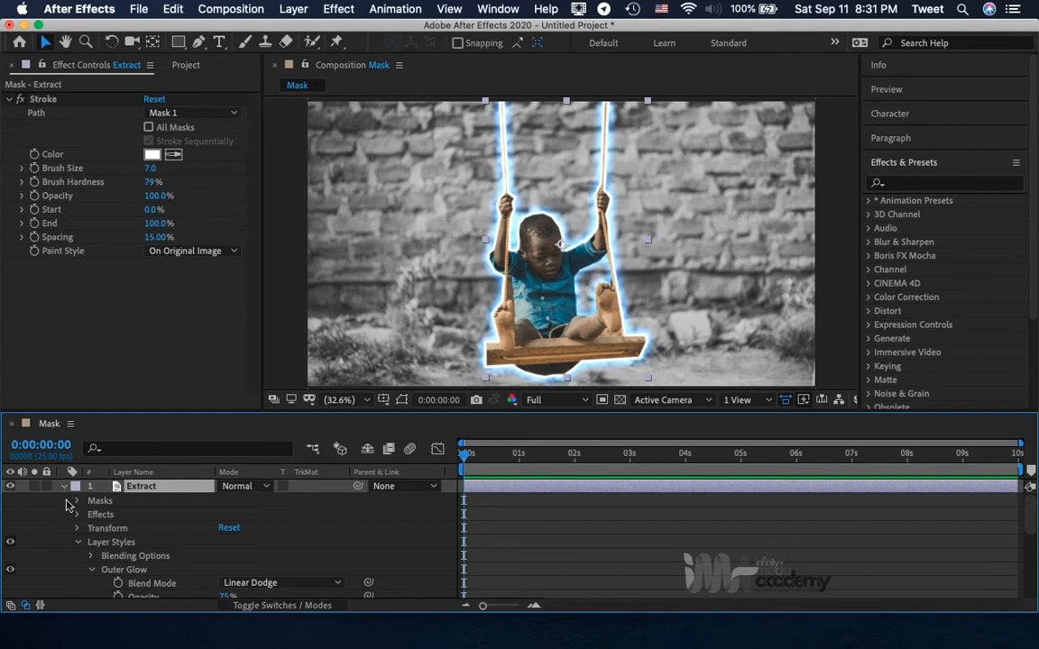
pyautogui.scroll(-5, 144, 522)
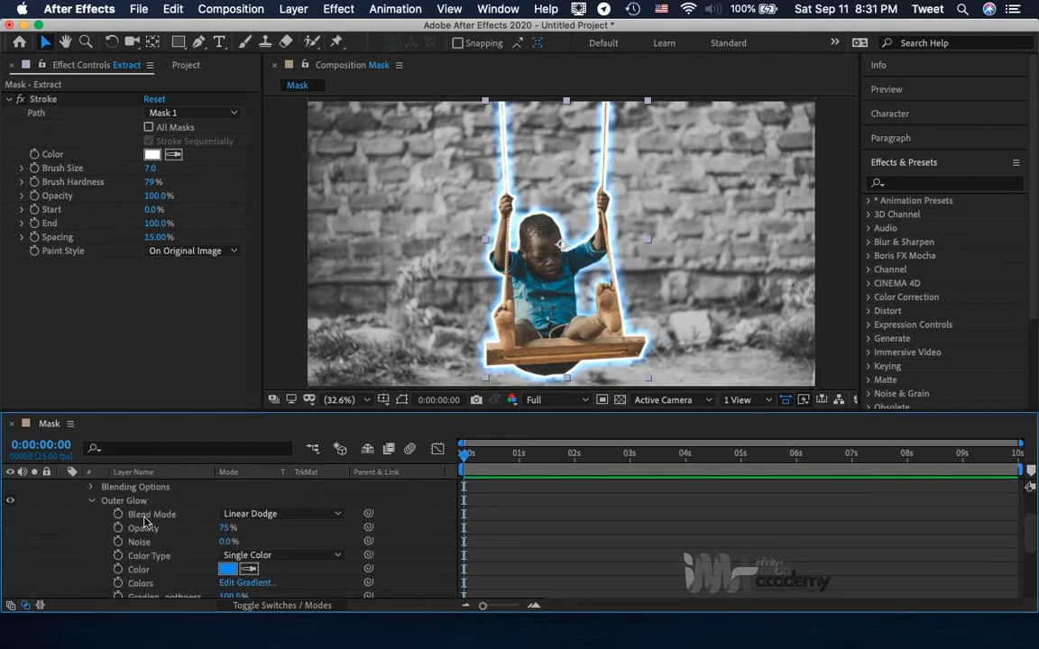
pyautogui.scroll(-3, 144, 521)
pyautogui.scroll(6, 144, 522)
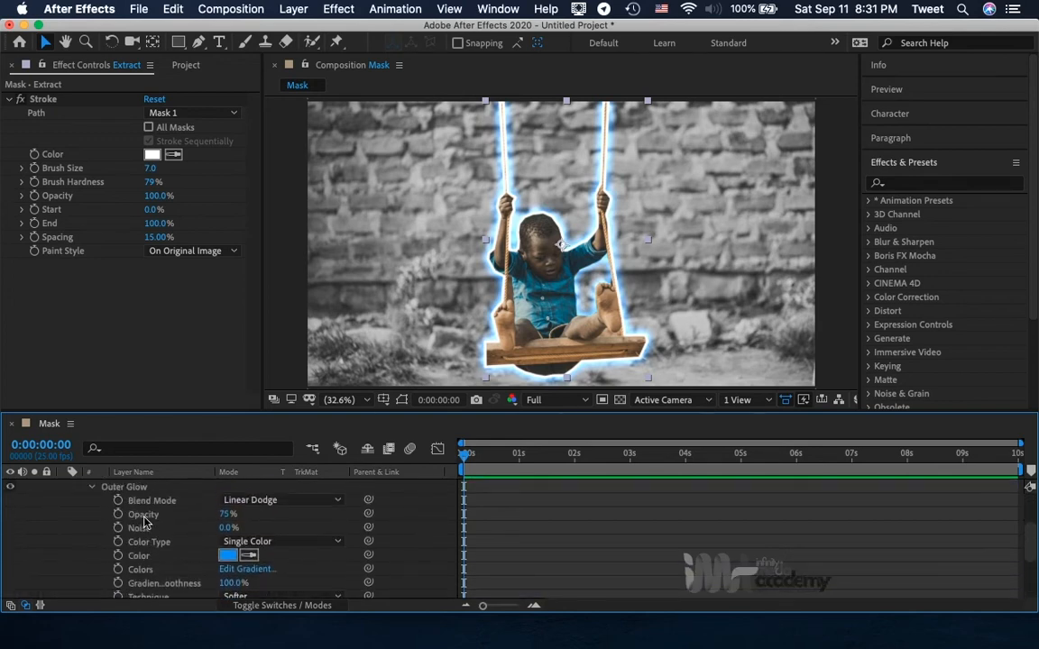
pyautogui.scroll(1, 144, 523)
pyautogui.scroll(2, 145, 521)
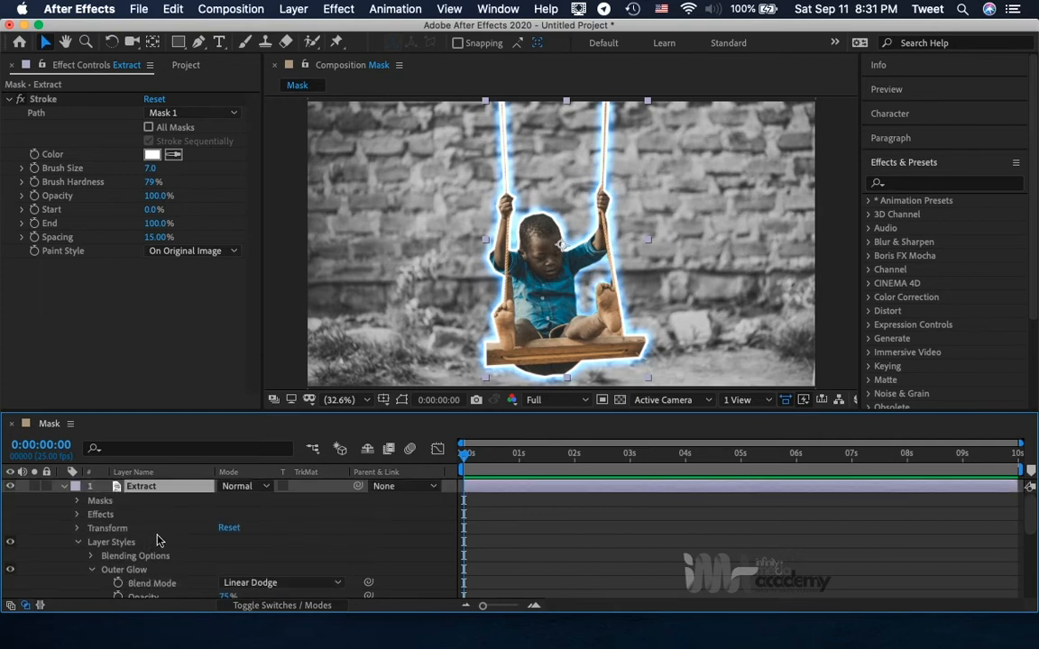
pyautogui.click(63, 488)
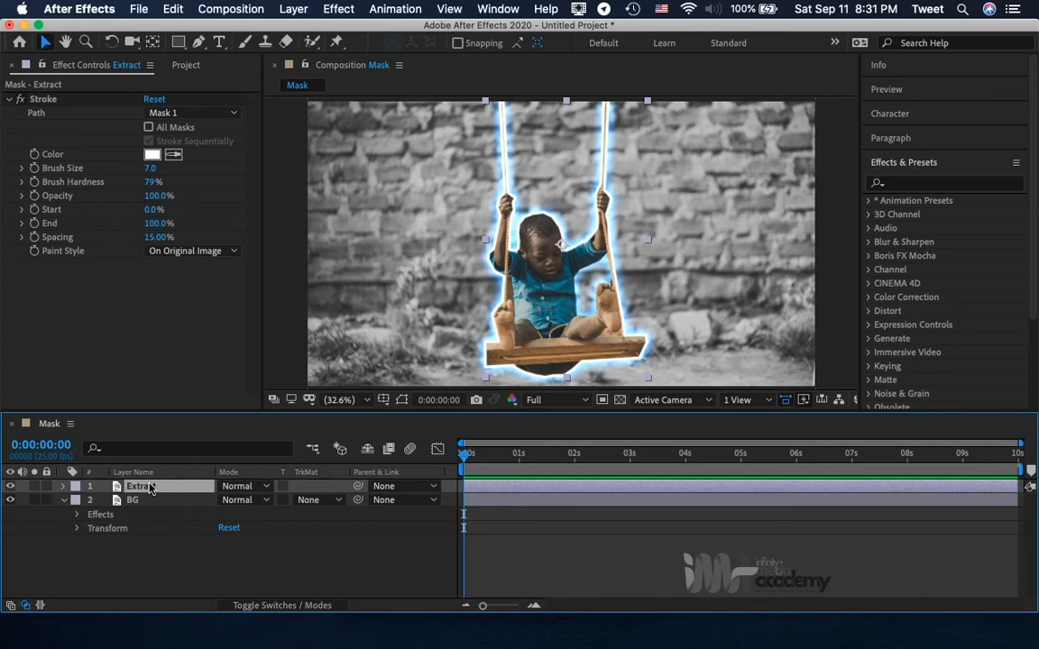
# Reveal the Extract layer's Scale property and add Scale keyframes at 0:00:00:00 and 0:00:04:20.
pyautogui.press('s')
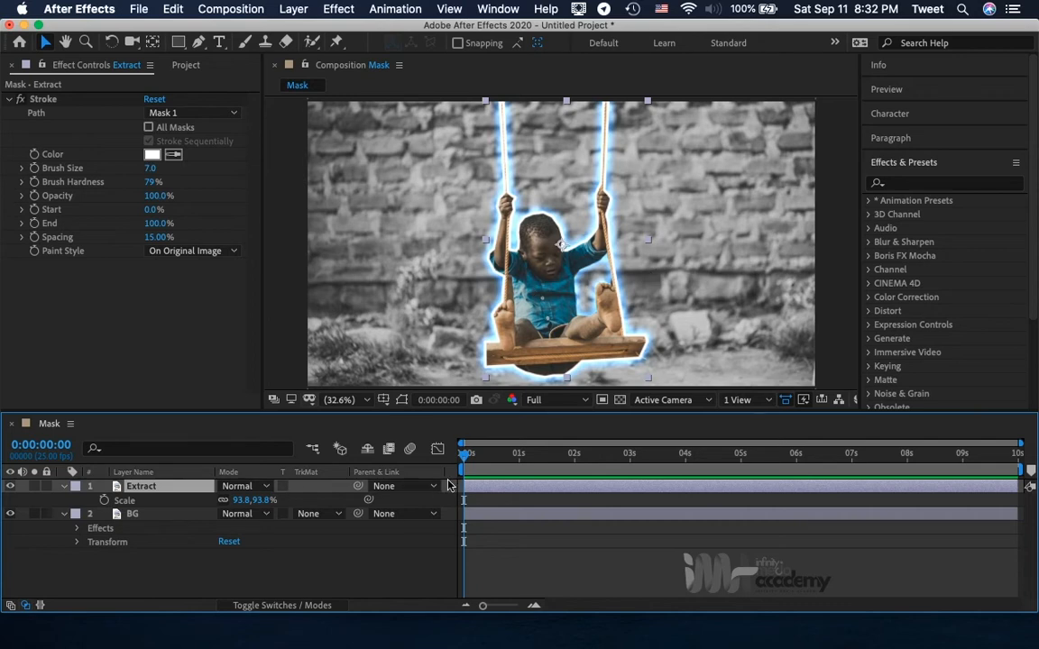
pyautogui.click(104, 500)
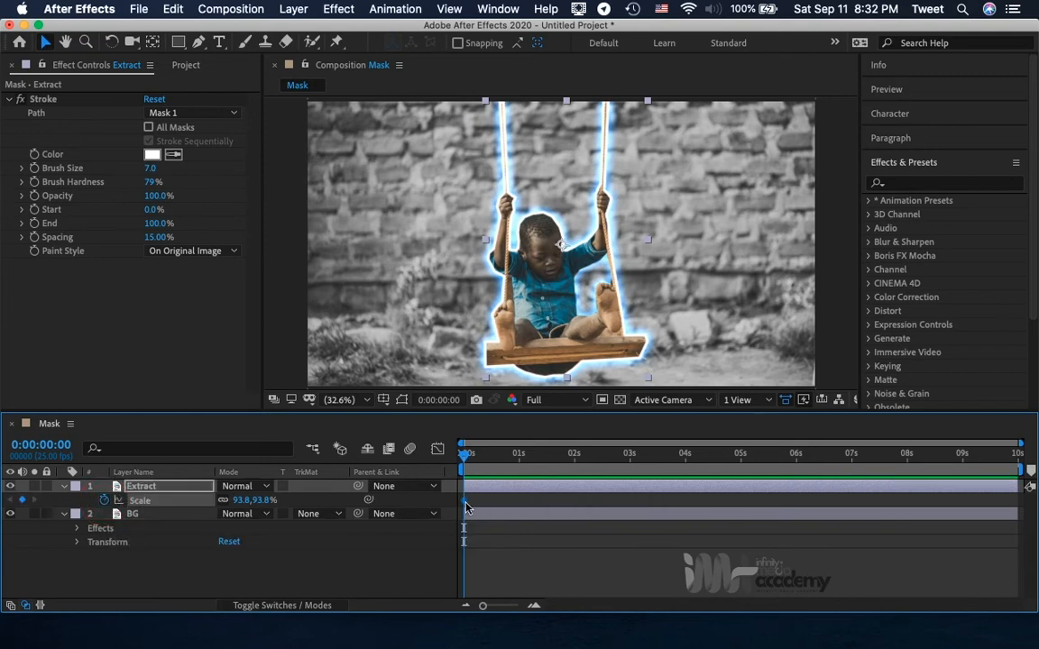
pyautogui.click(488, 454)
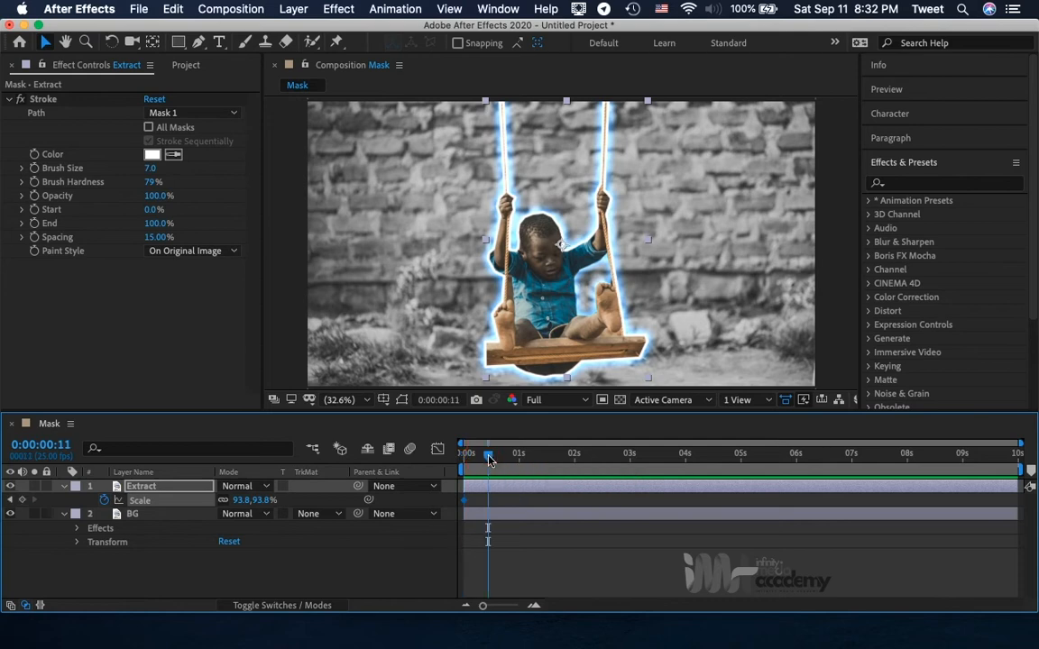
pyautogui.moveTo(463, 510)
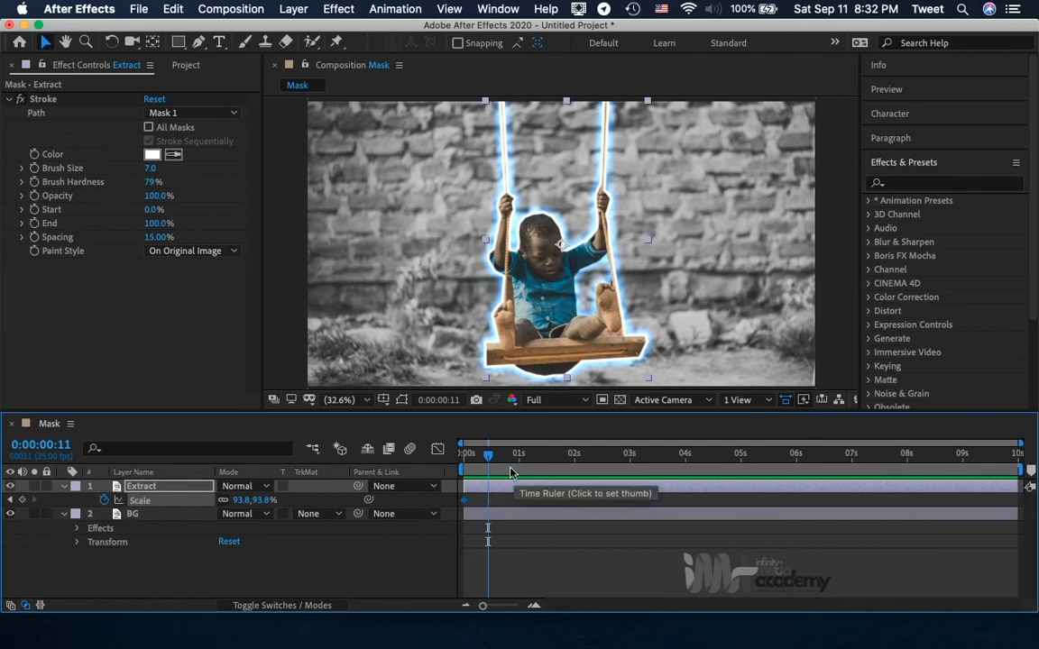
pyautogui.moveTo(488, 455); pyautogui.dragTo(738, 459)
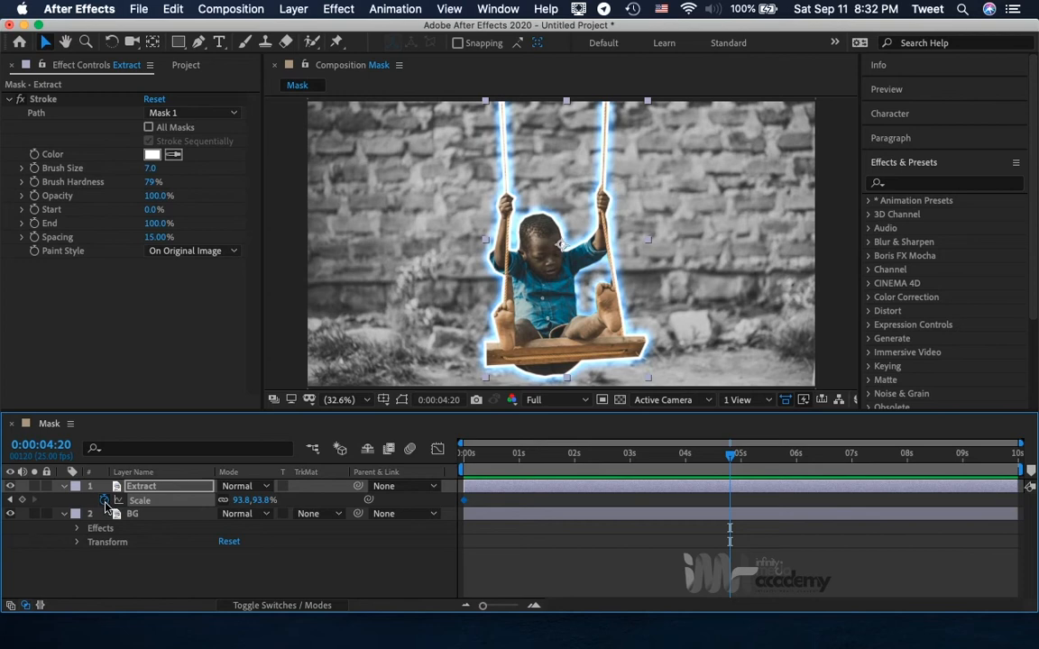
pyautogui.click(23, 501)
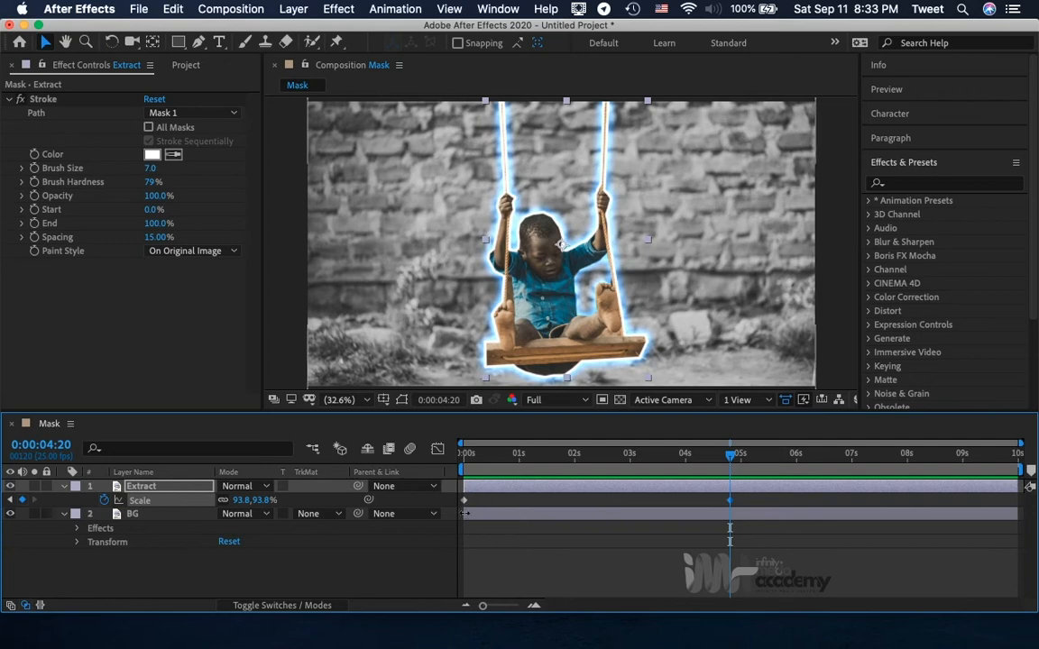
# Set the Extract layer's Scale to 110% at the 0:00:04:20 keyframe.
pyautogui.click(10, 500)
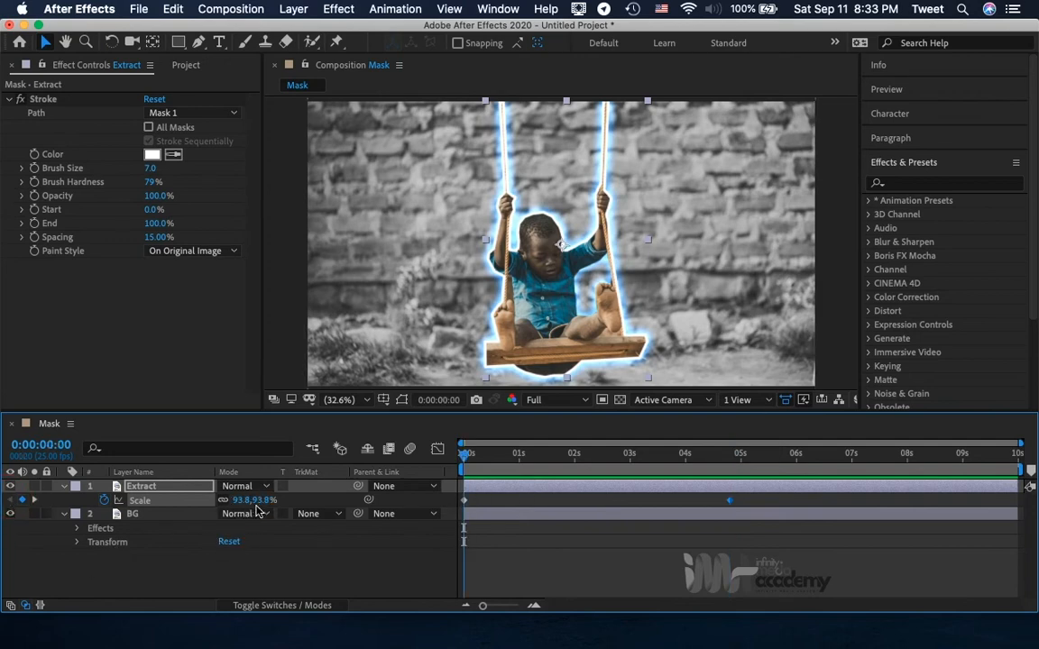
pyautogui.click(36, 502)
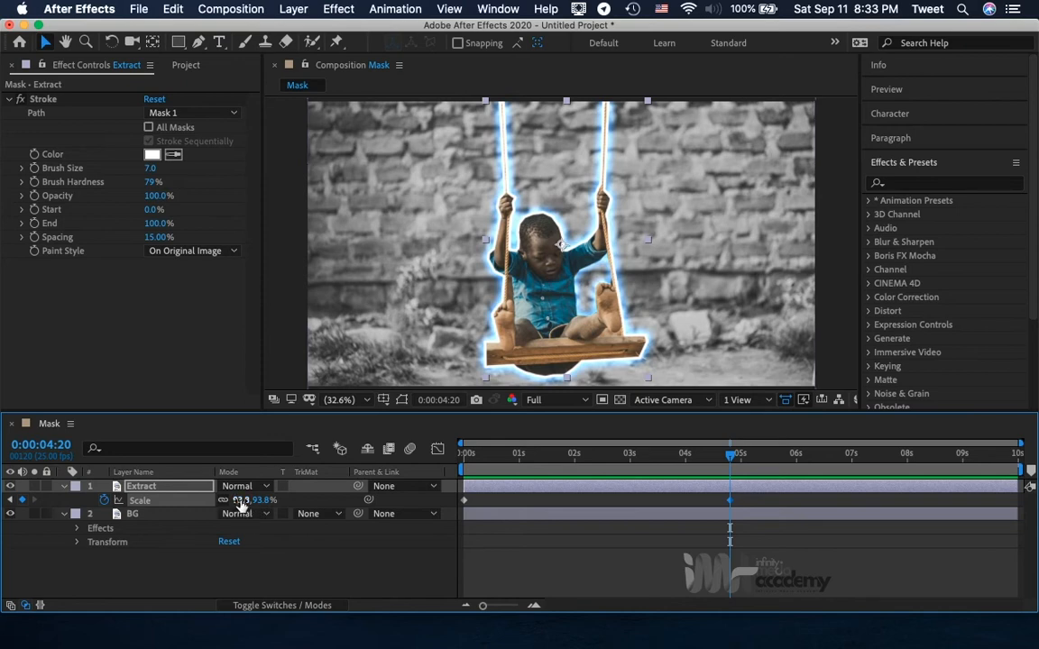
pyautogui.click(239, 500)
pyautogui.write('11')
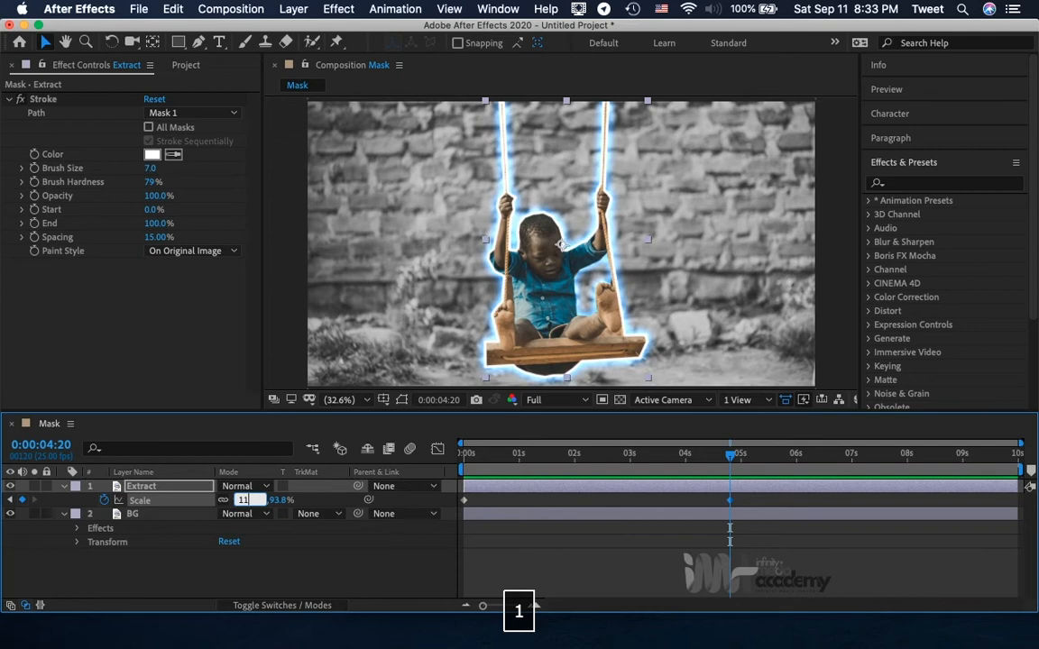
pyautogui.write('0')
pyautogui.press('Return')
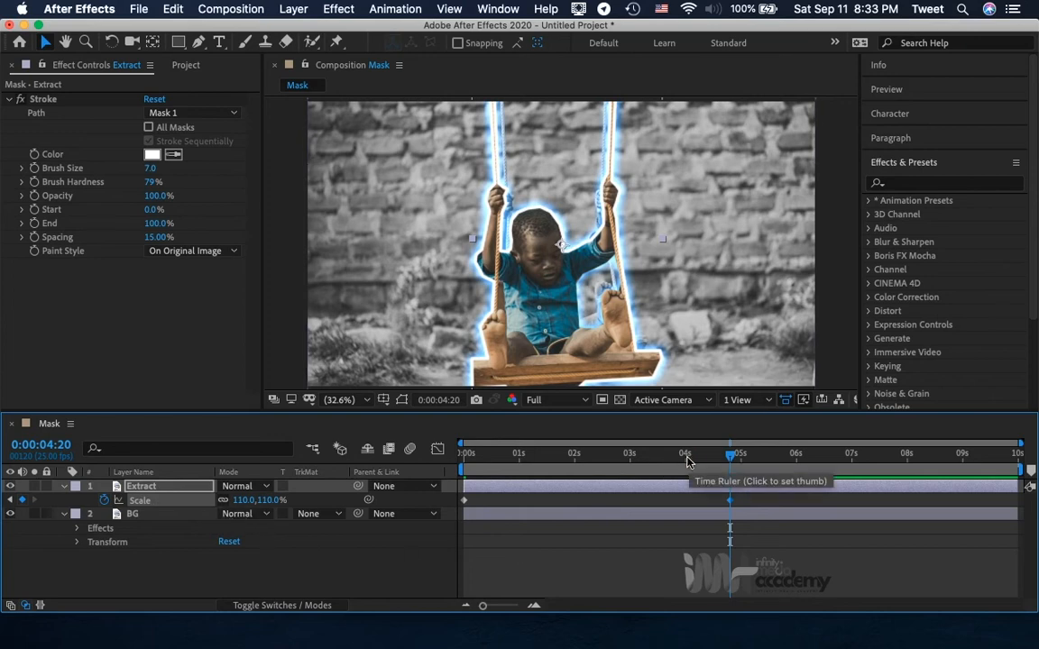
# Play a brief preview of the scale animation from the start of the composition, and stop playback.
pyautogui.moveTo(686, 462); pyautogui.dragTo(455, 461)
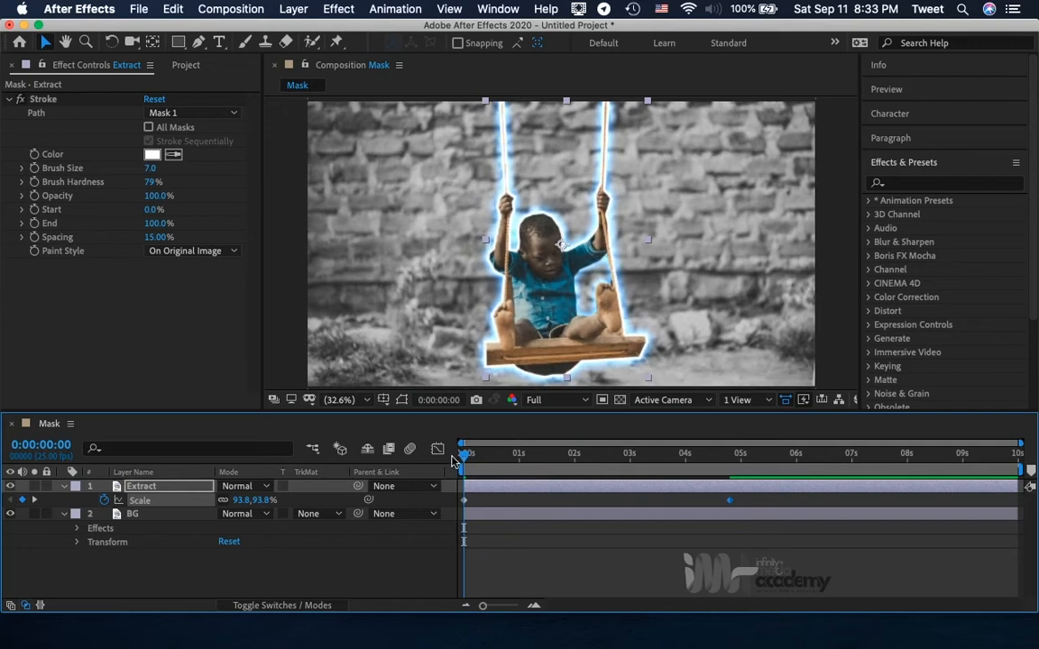
pyautogui.press('space')
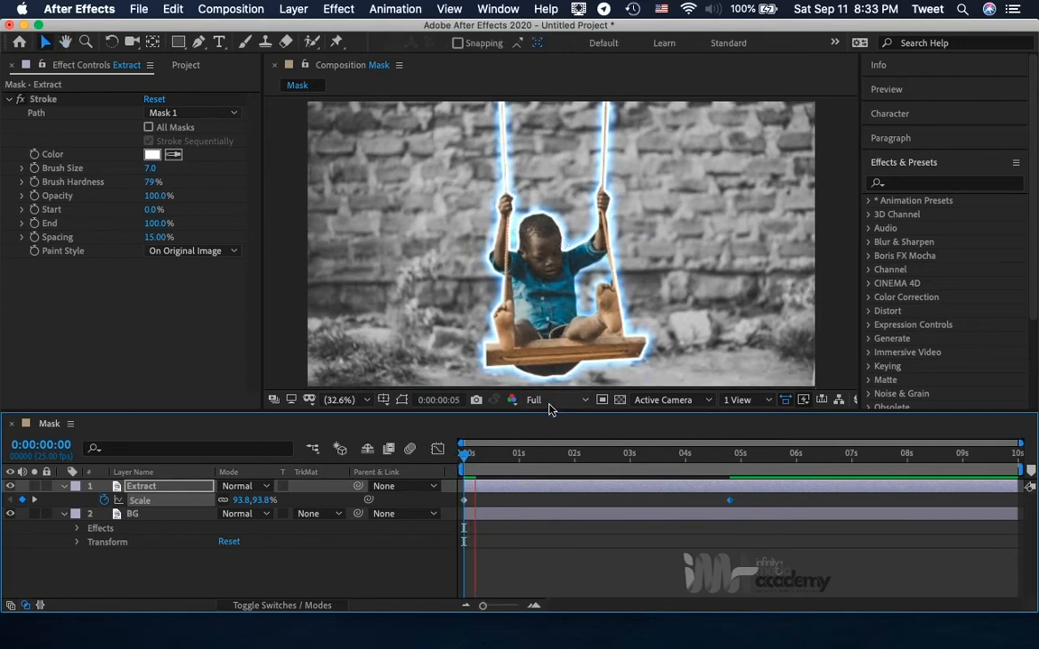
pyautogui.press('space')
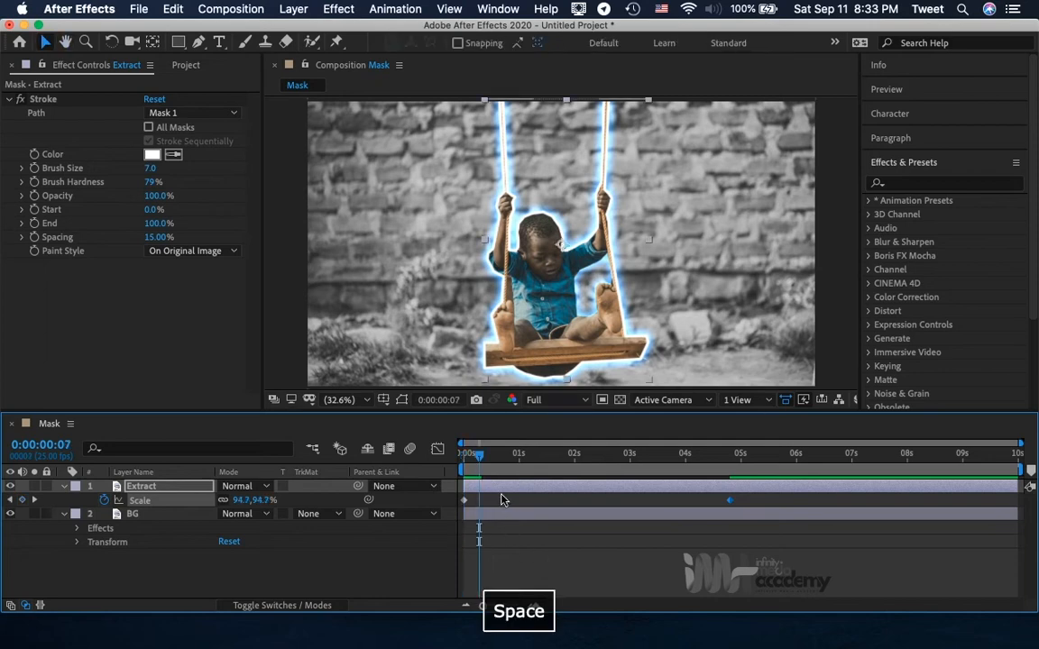
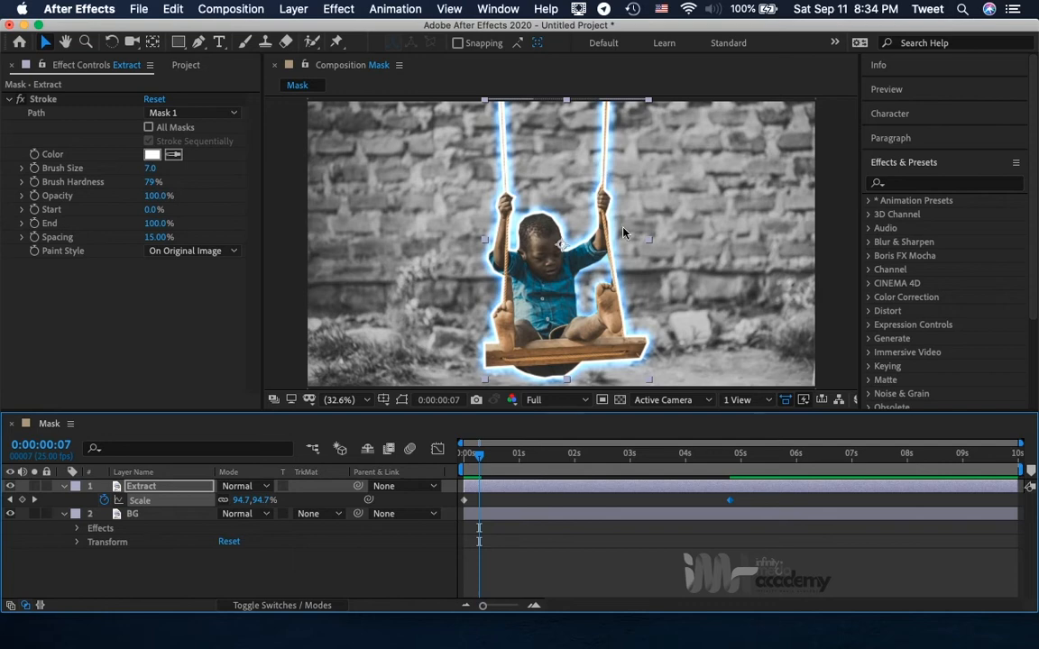
# Set the composition's preview resolution to Quarter, and play the scale animation from 0:00:00:00, returning to the start when done.
pyautogui.click(553, 404)
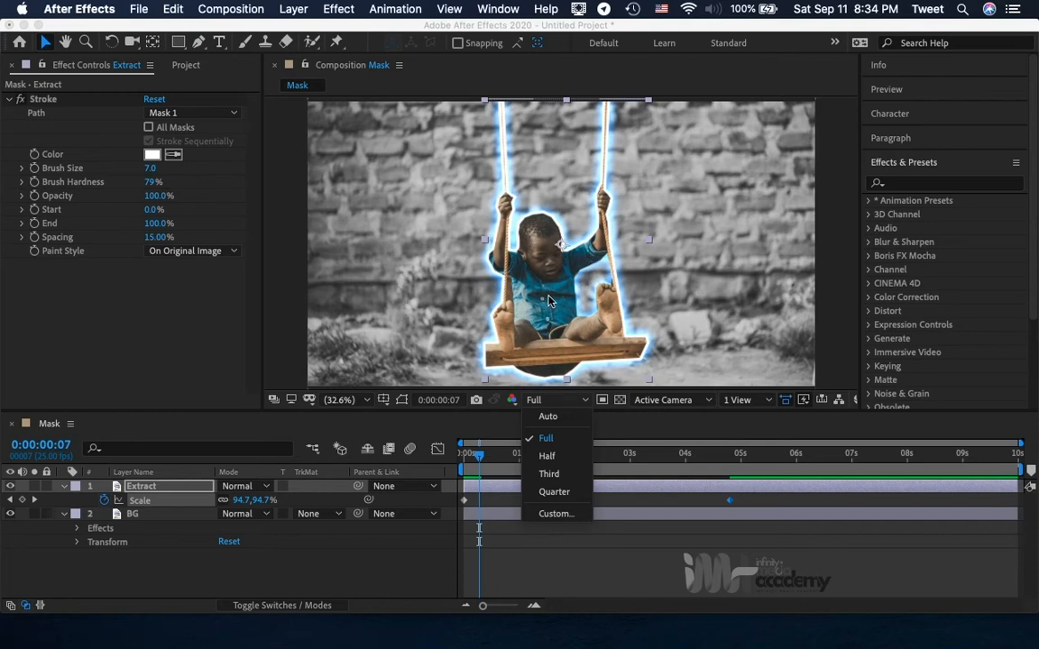
pyautogui.click(554, 493)
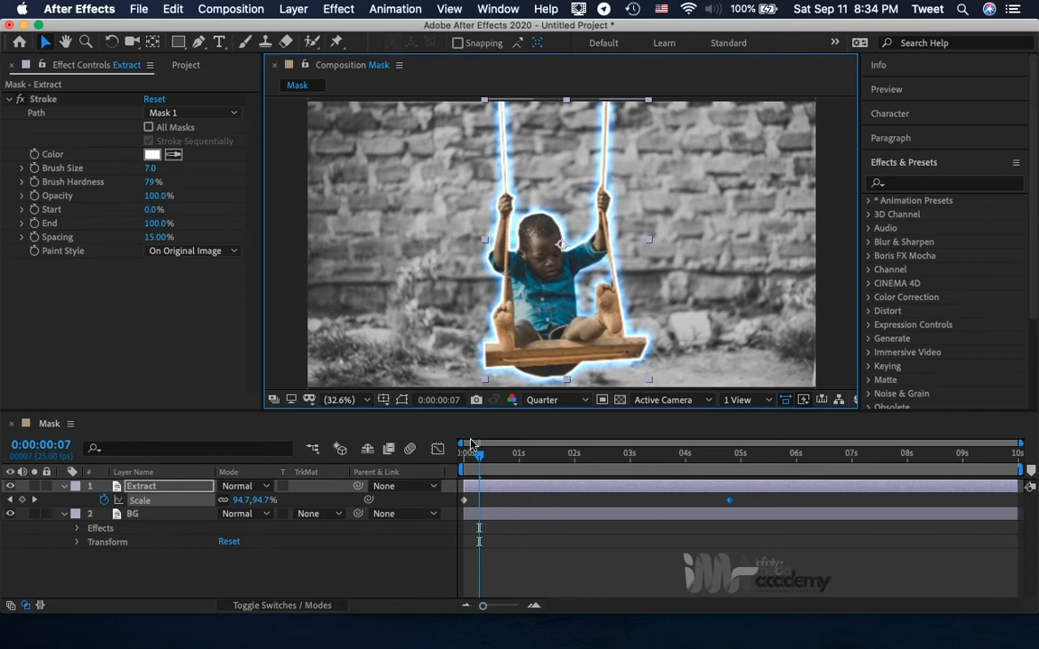
pyautogui.moveTo(477, 453); pyautogui.dragTo(454, 462)
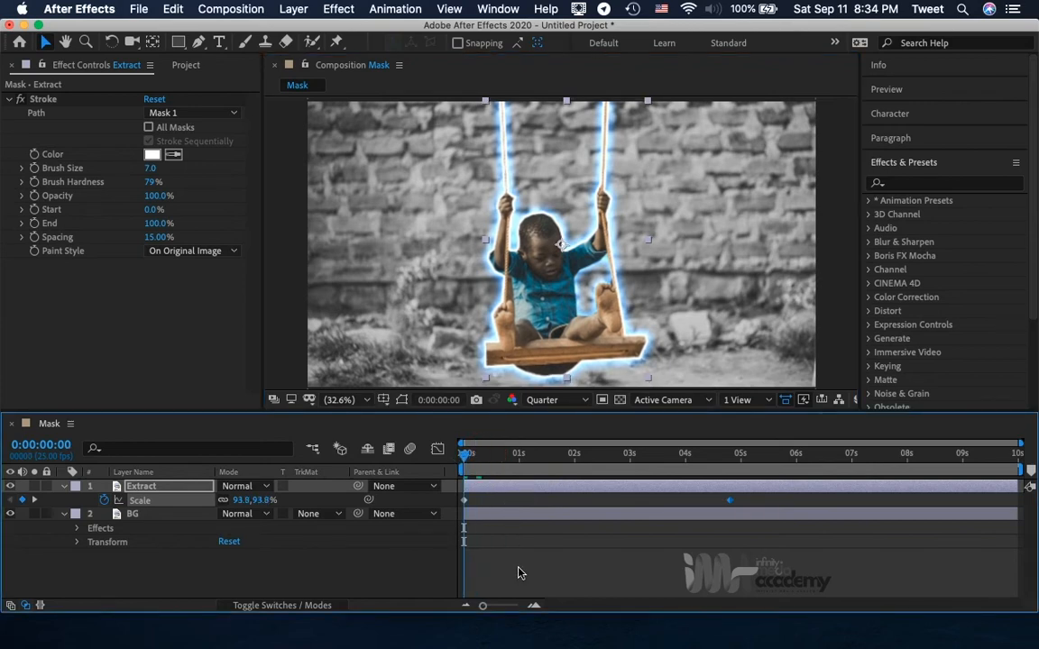
pyautogui.press('space')
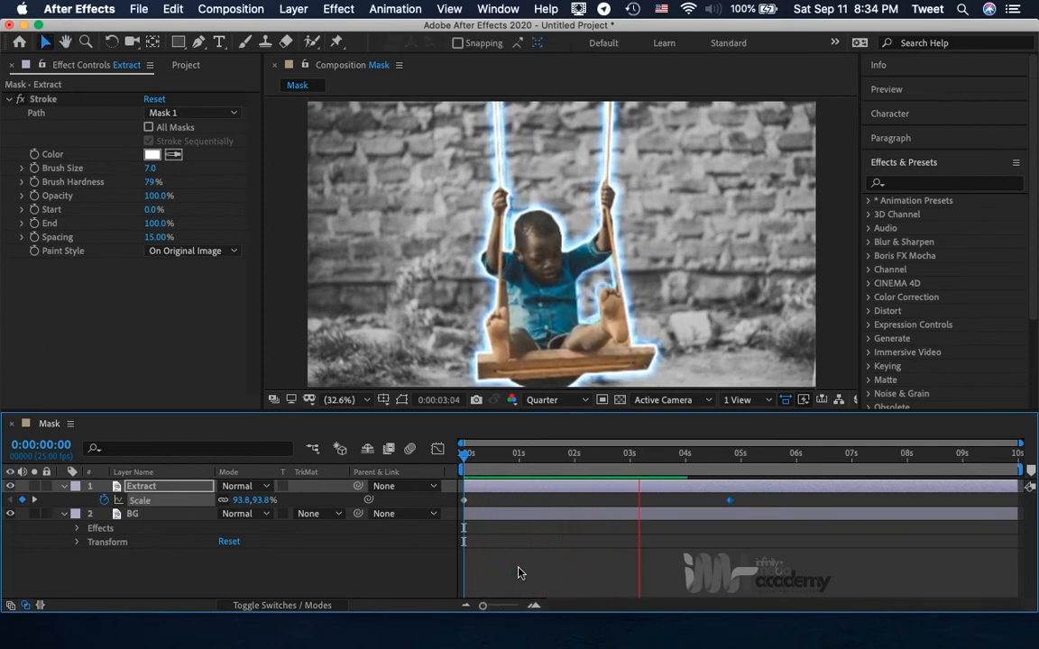
pyautogui.press('space')
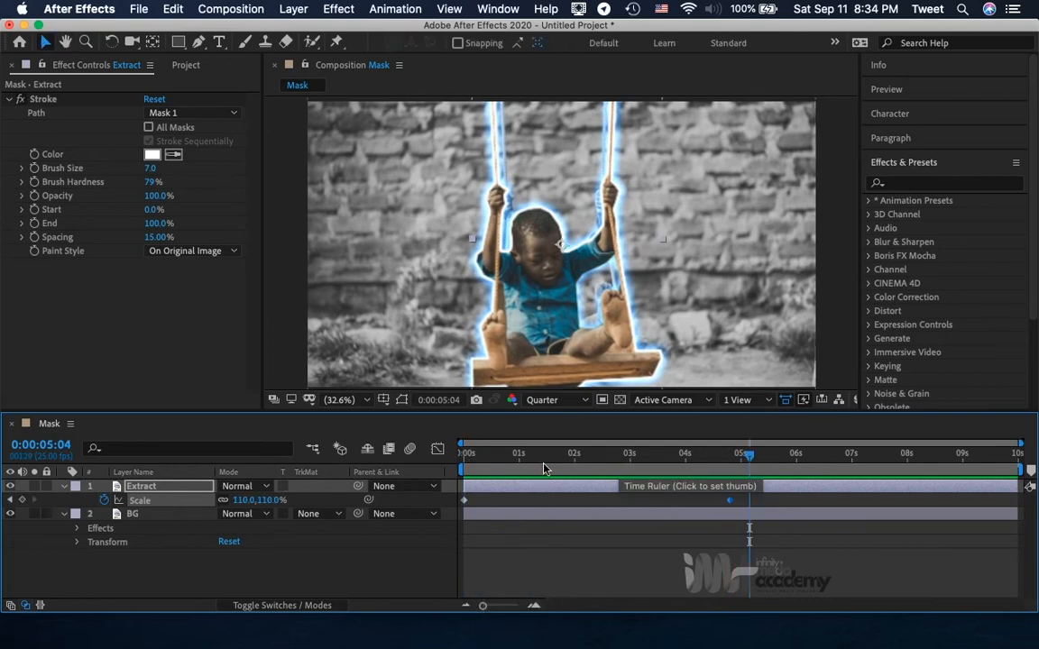
pyautogui.moveTo(547, 468); pyautogui.dragTo(455, 471)
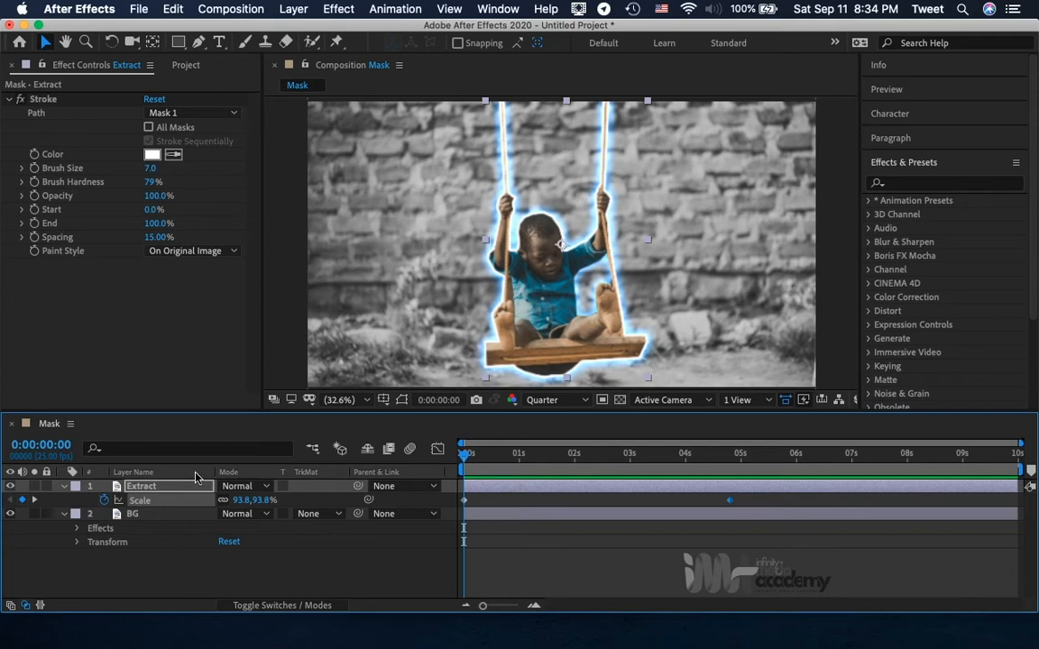
# Reveal the Extract layer's Position property and add a Position keyframe at 0:00:00:10.
pyautogui.click(156, 488)
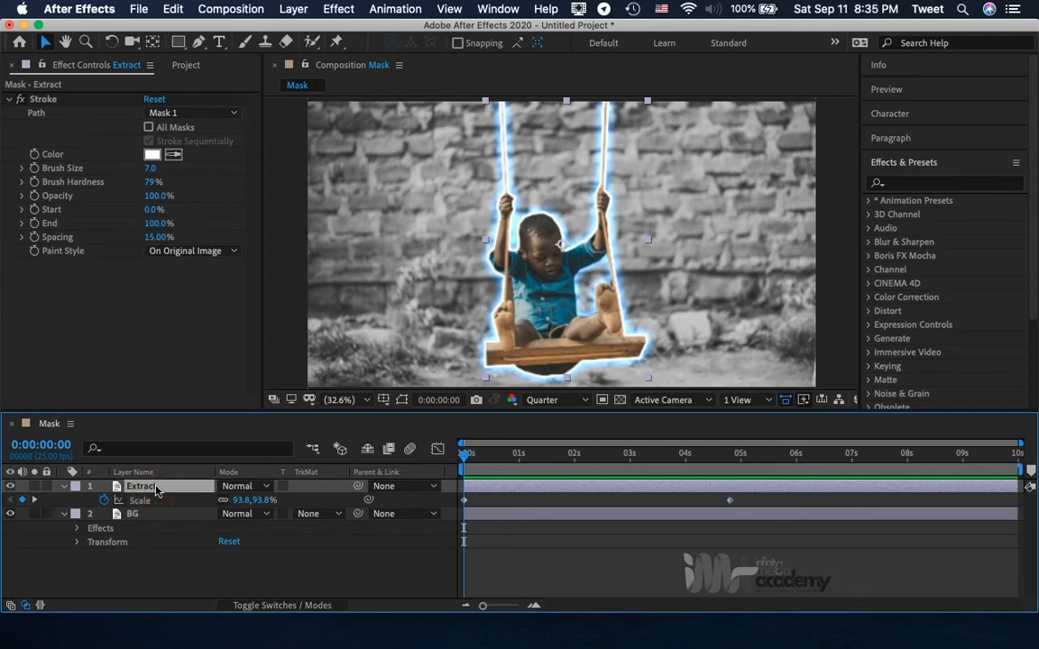
pyautogui.press('p')
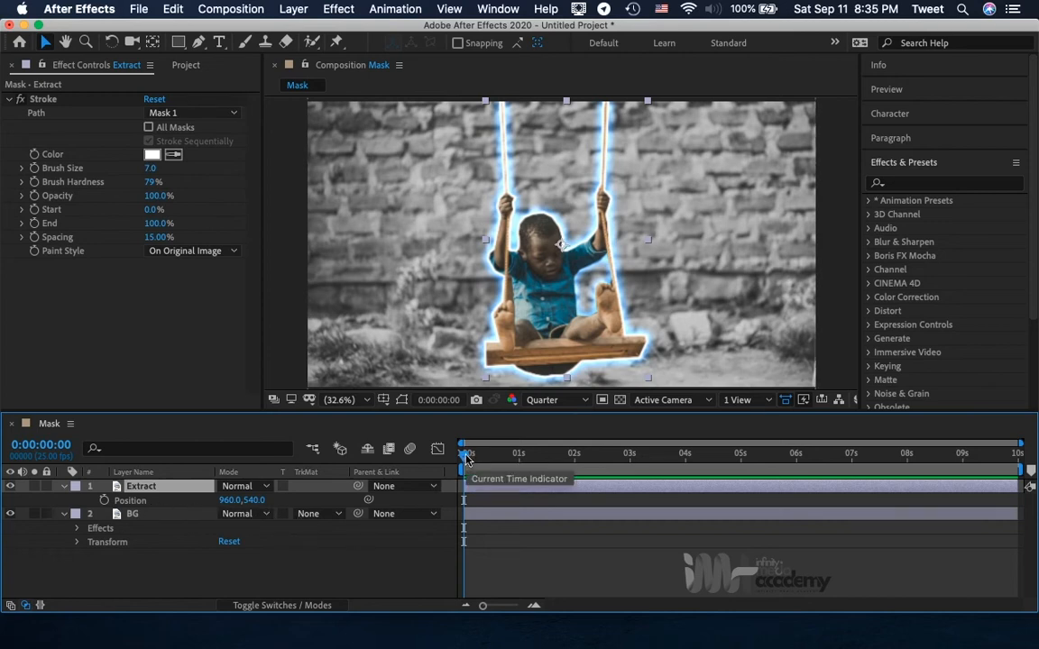
pyautogui.moveTo(469, 457); pyautogui.dragTo(485, 455)
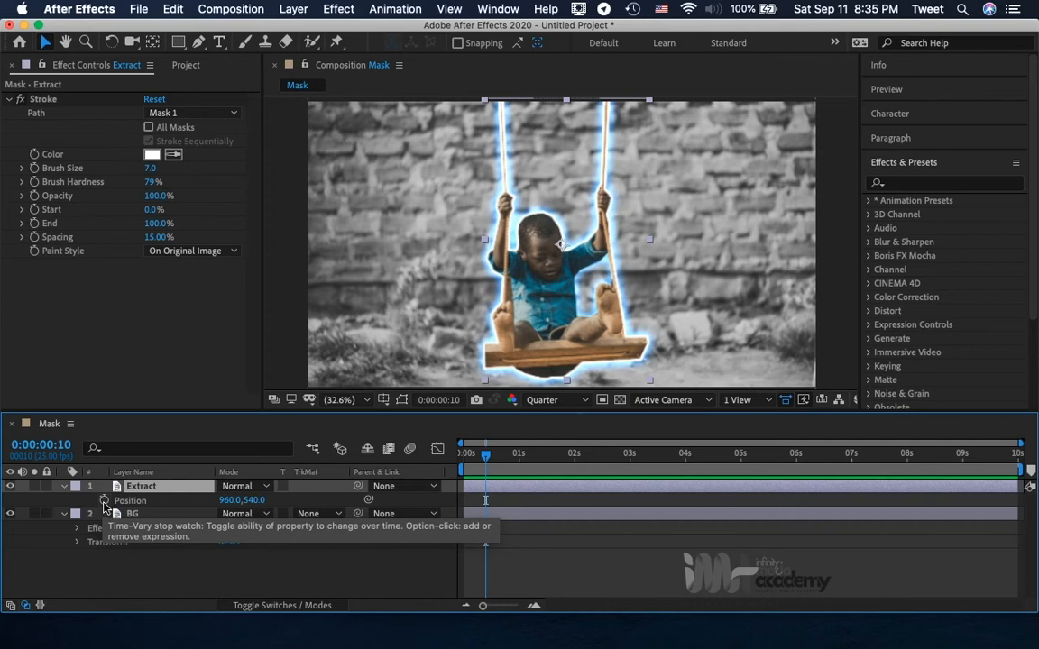
pyautogui.click(104, 500)
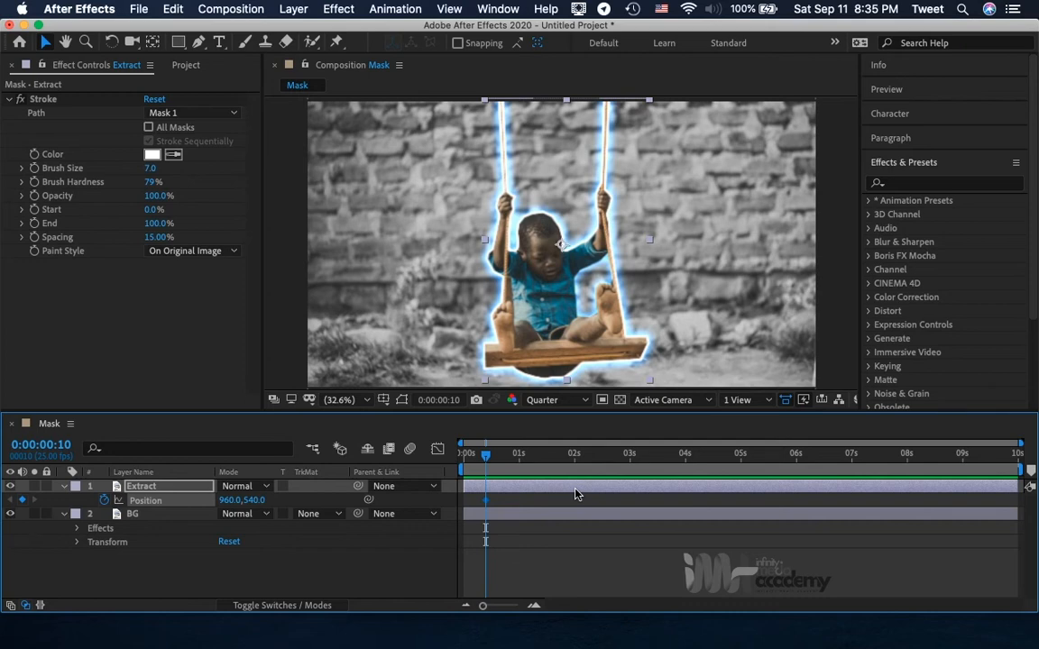
# Look through the Extract layer's full property list, collapse it, and display only the layer's keyframed properties.
pyautogui.click(64, 487)
pyautogui.click(64, 487)
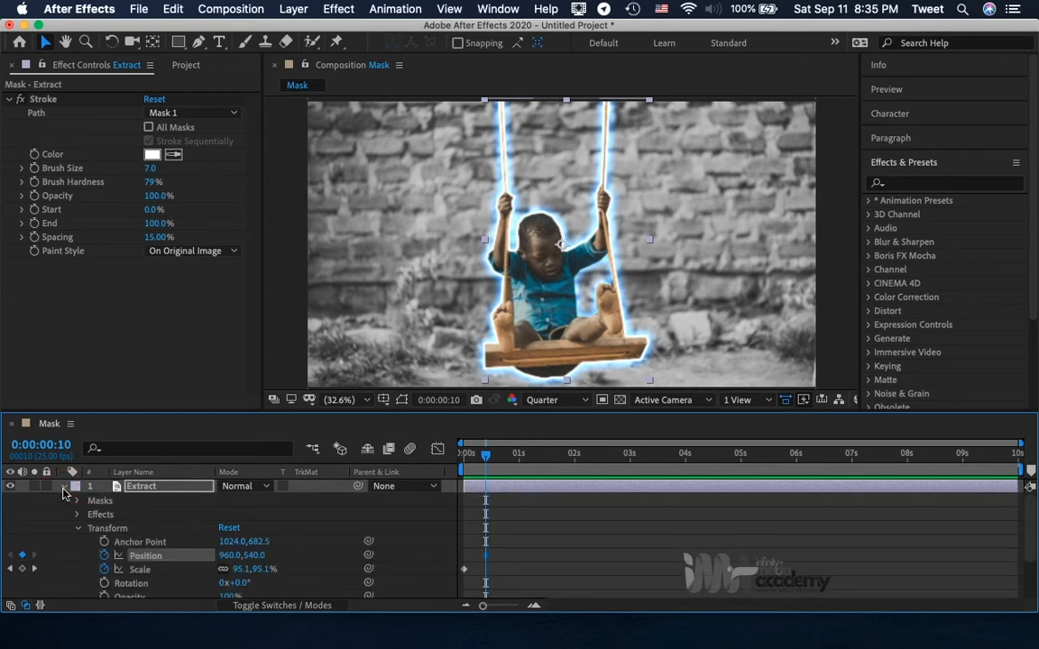
pyautogui.scroll(-2, 80, 544)
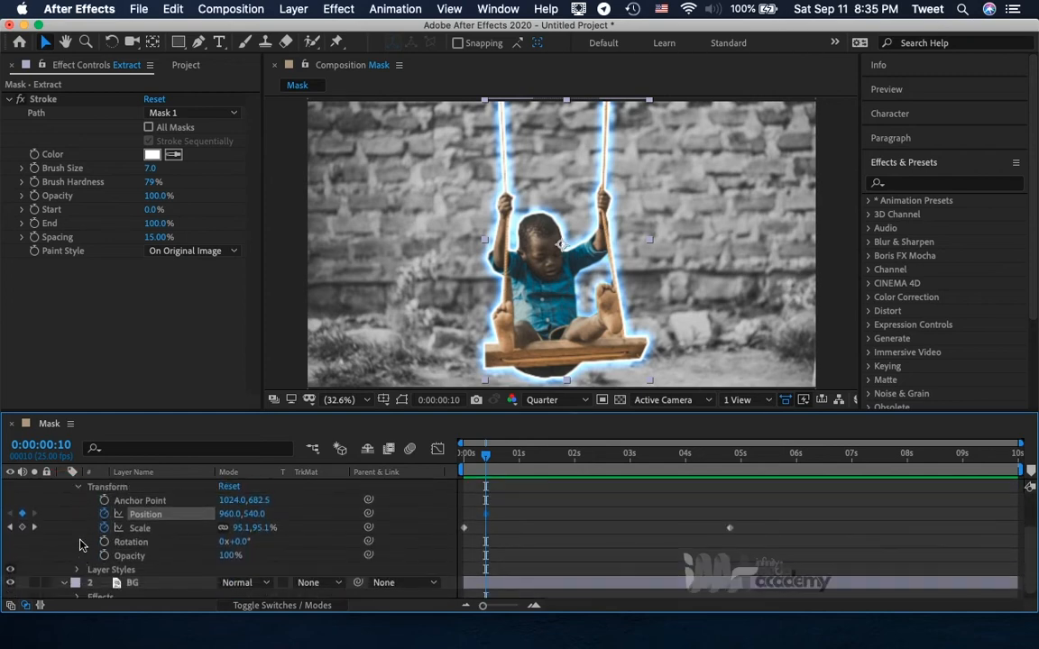
pyautogui.scroll(2, 80, 545)
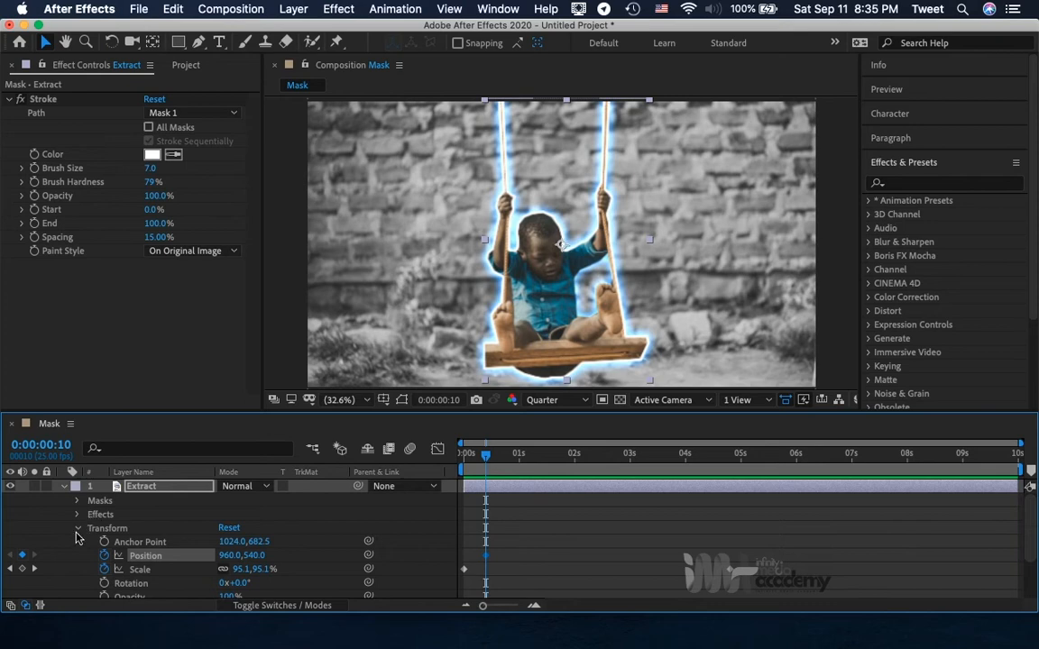
pyautogui.click(63, 488)
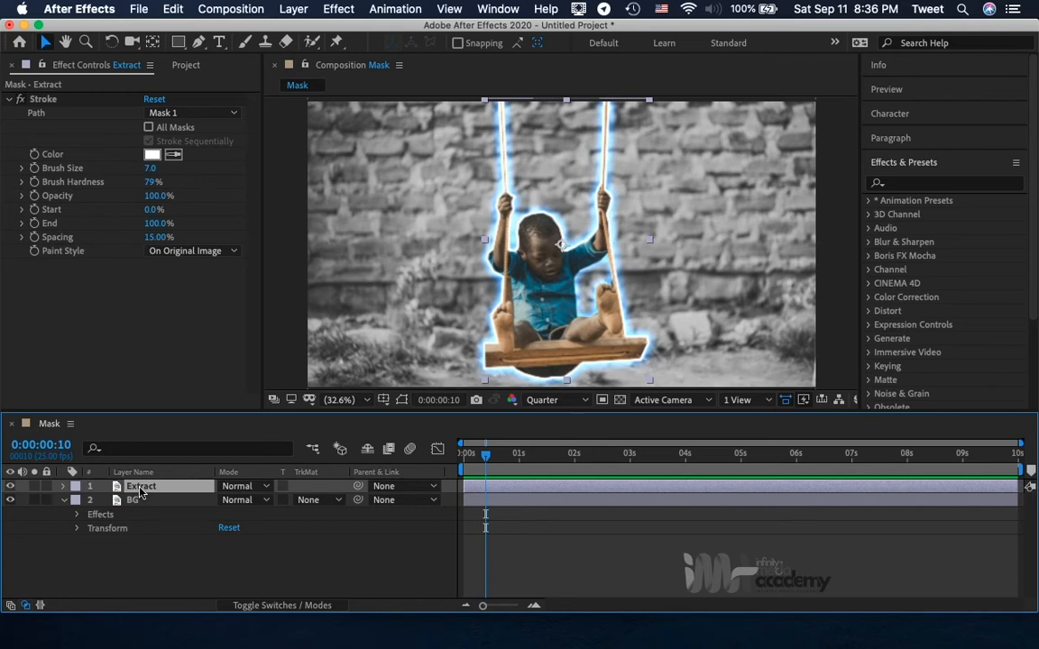
pyautogui.press('u')
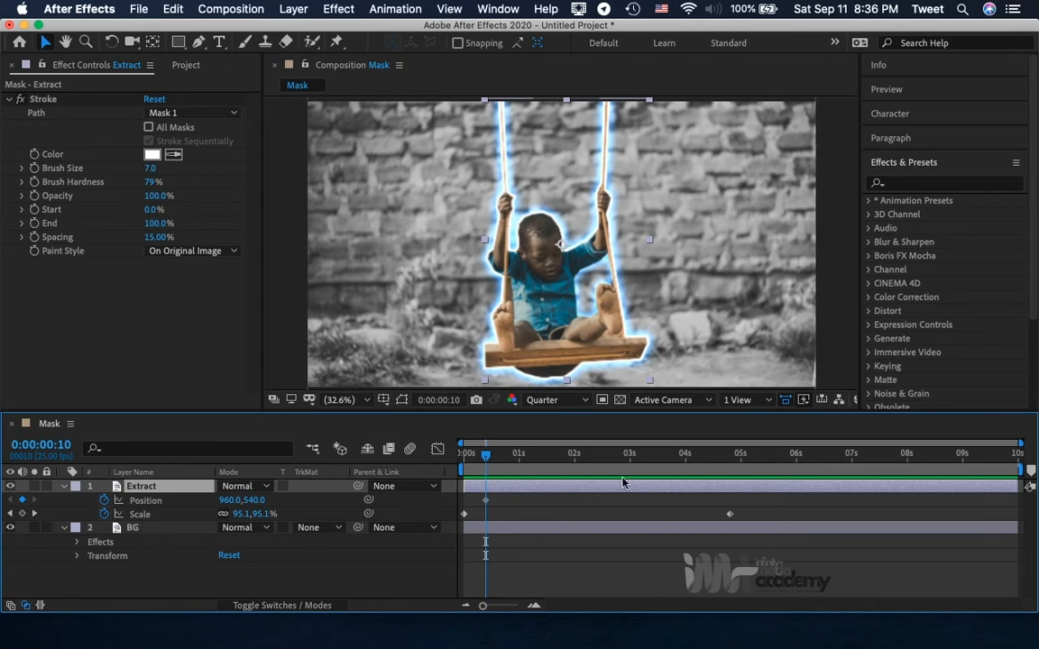
# Add a second Position keyframe to the Extract layer at 0:00:05:14.
pyautogui.click(759, 455)
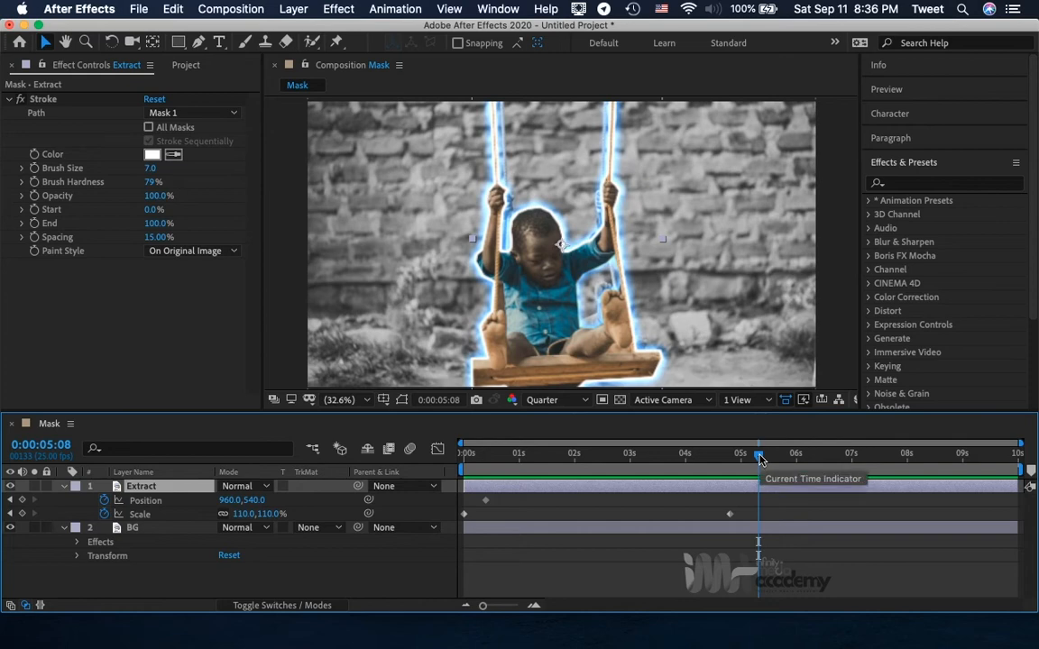
pyautogui.moveTo(758, 458)
pyautogui.mouseDown()
pyautogui.moveTo(690, 464)
pyautogui.moveTo(771, 463)
pyautogui.mouseUp()
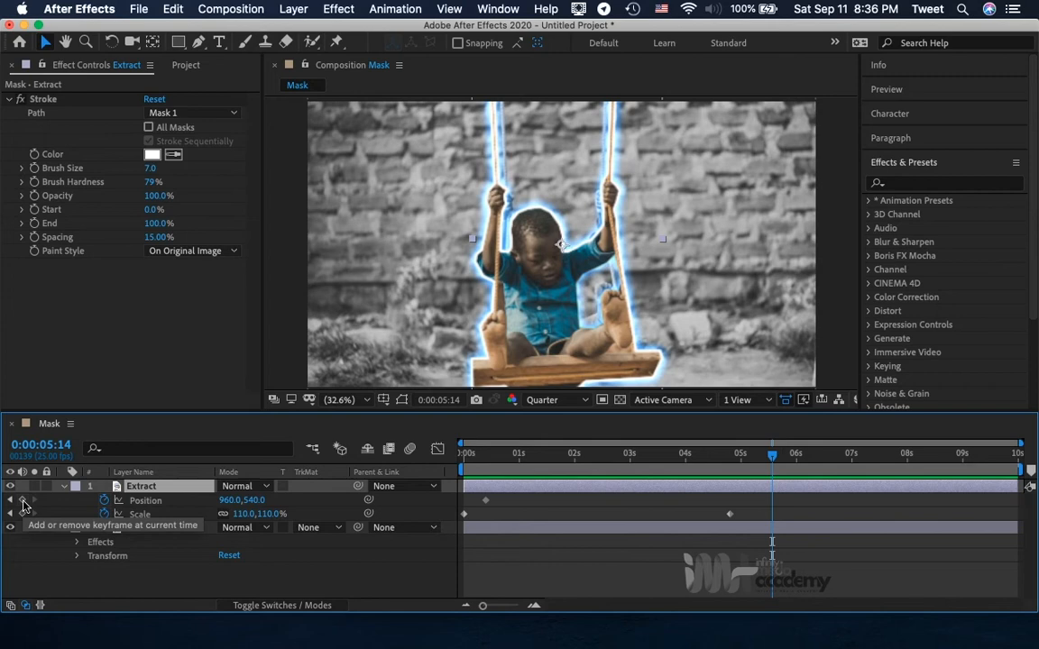
pyautogui.click(21, 501)
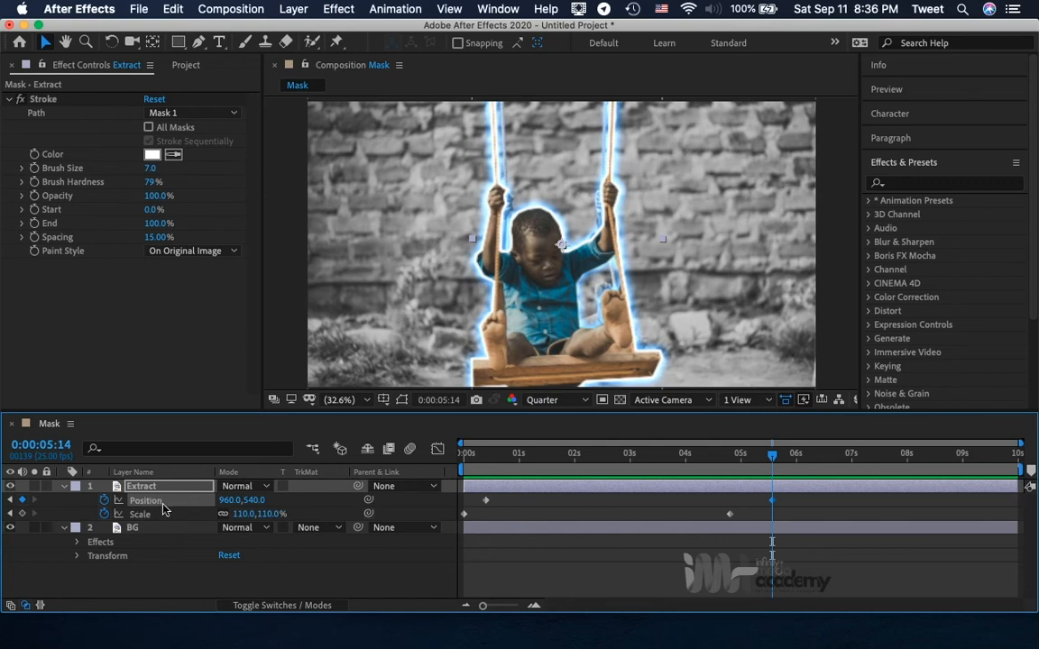
# Go to the Extract layer's Position keyframe at 0:00:05:14 and set its Position to 960, 368.
pyautogui.moveTo(486, 506)
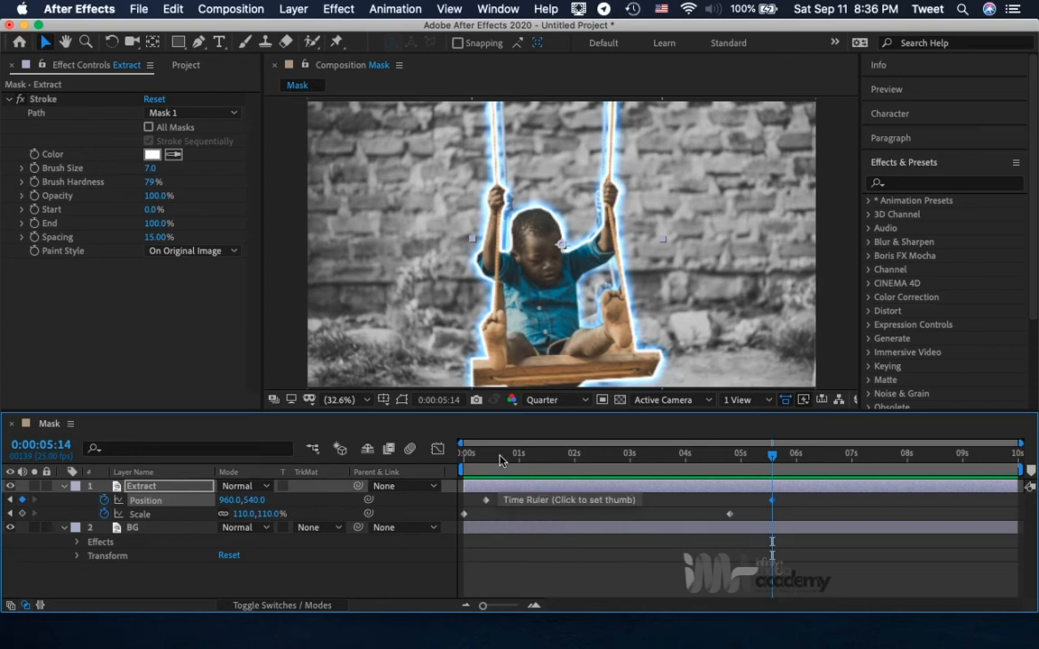
pyautogui.moveTo(502, 461); pyautogui.dragTo(435, 462)
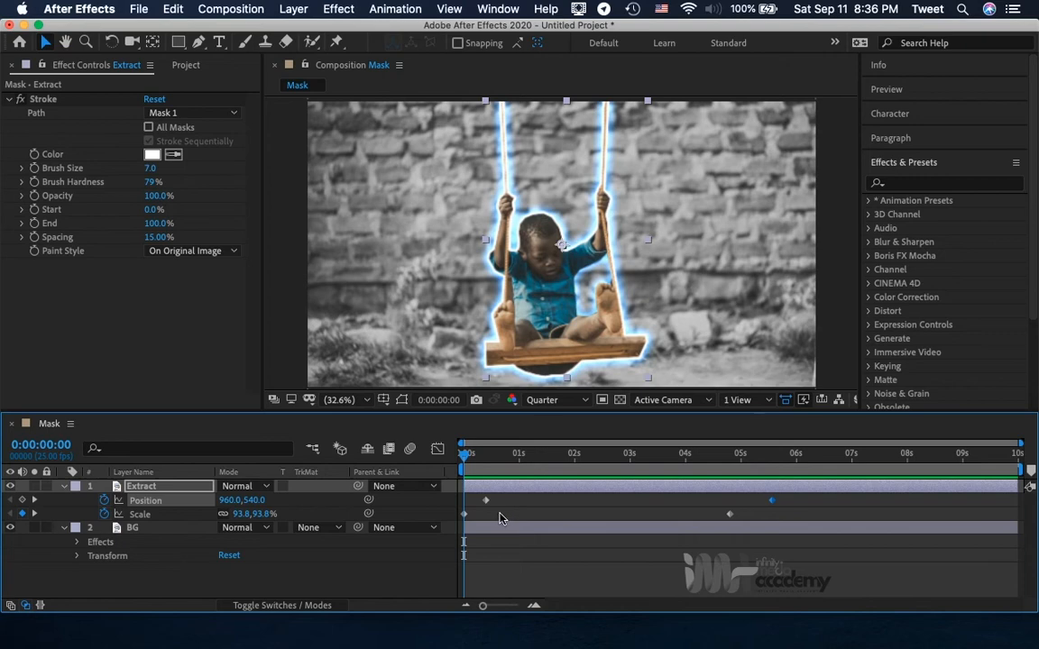
pyautogui.click(34, 501)
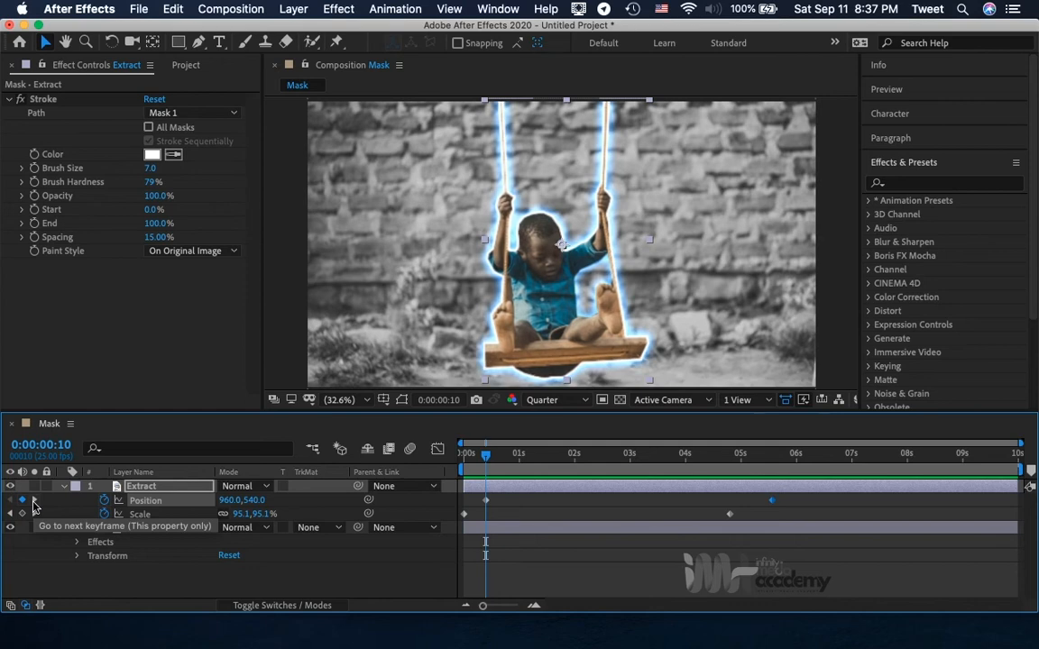
pyautogui.click(33, 502)
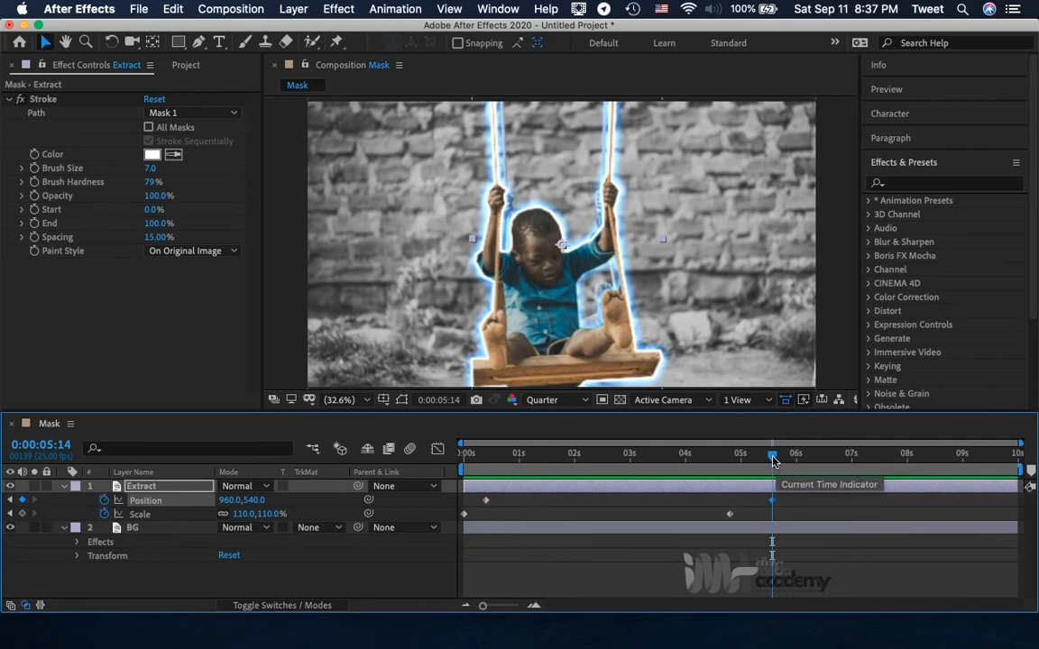
pyautogui.moveTo(773, 455); pyautogui.dragTo(683, 455)
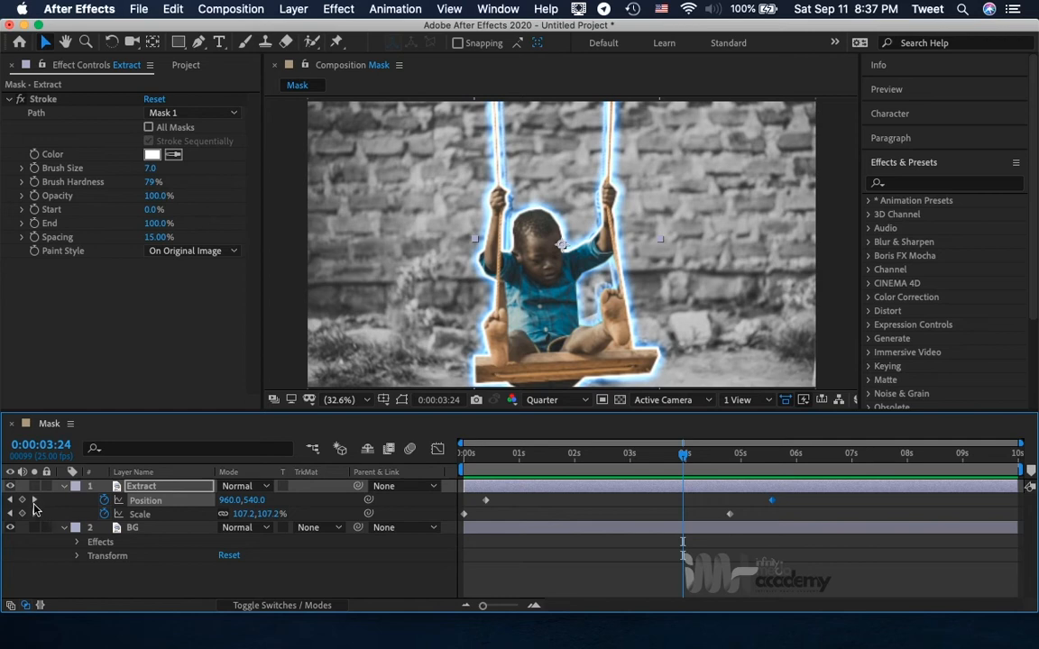
pyautogui.click(34, 501)
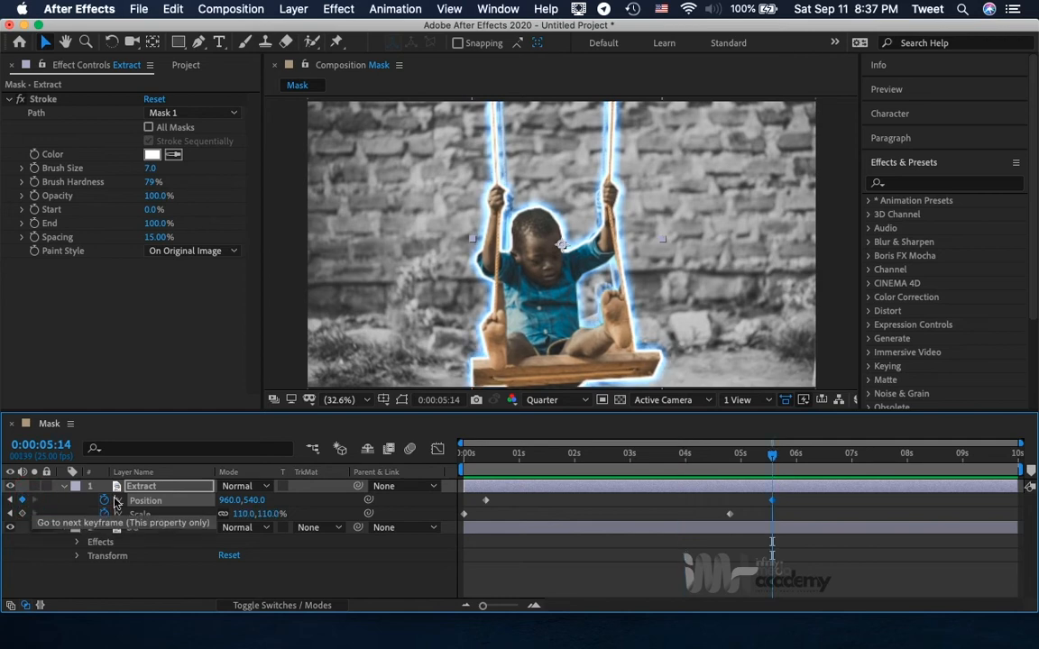
pyautogui.click(254, 500)
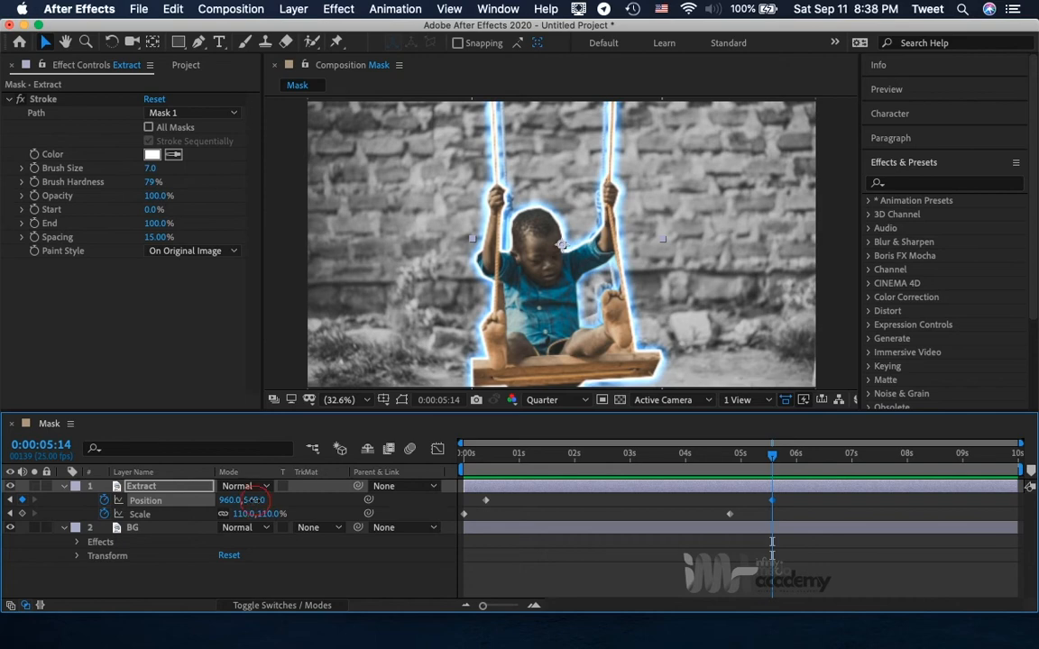
pyautogui.moveTo(255, 499); pyautogui.dragTo(82, 521)
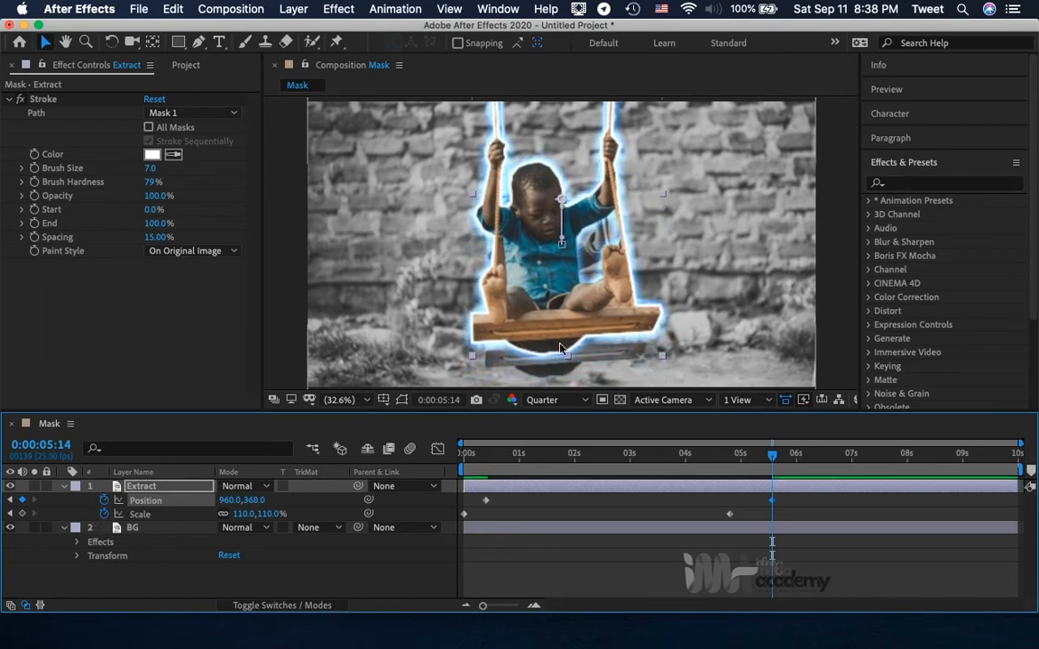
# Check the cutout's upward movement at several times in the timeline and return to the Position keyframe at 0:00:05:14.
pyautogui.click(630, 455)
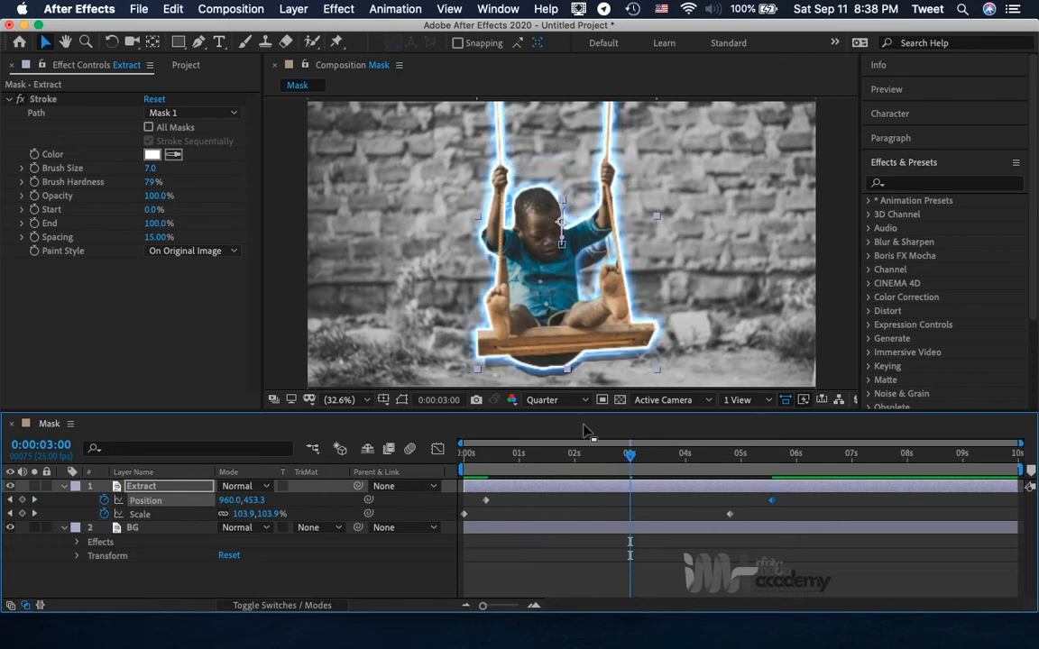
pyautogui.click(499, 455)
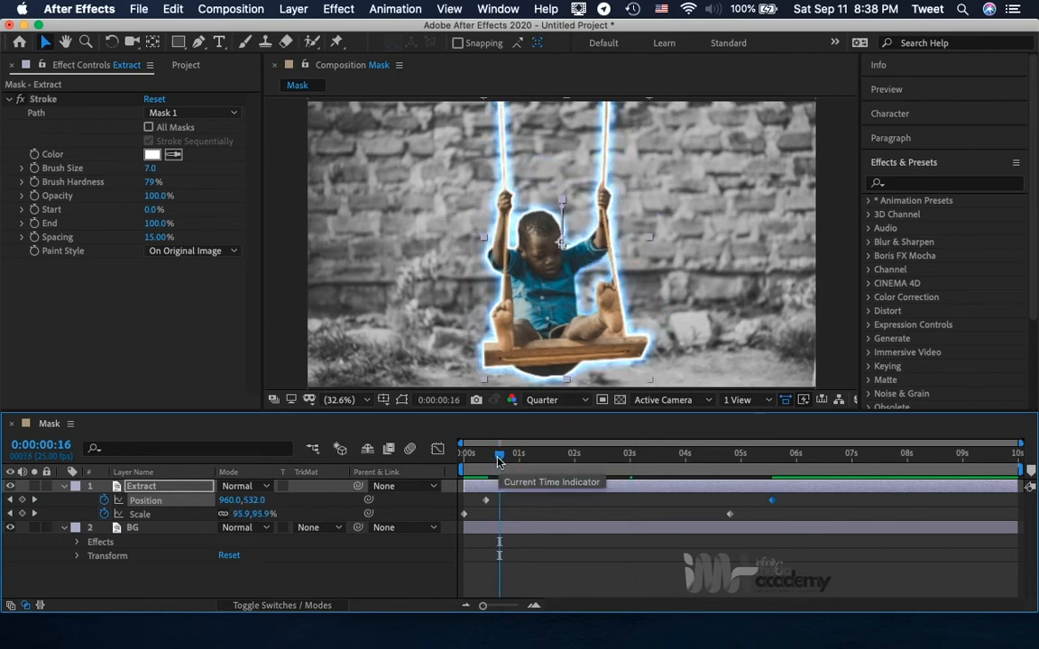
pyautogui.click(487, 455)
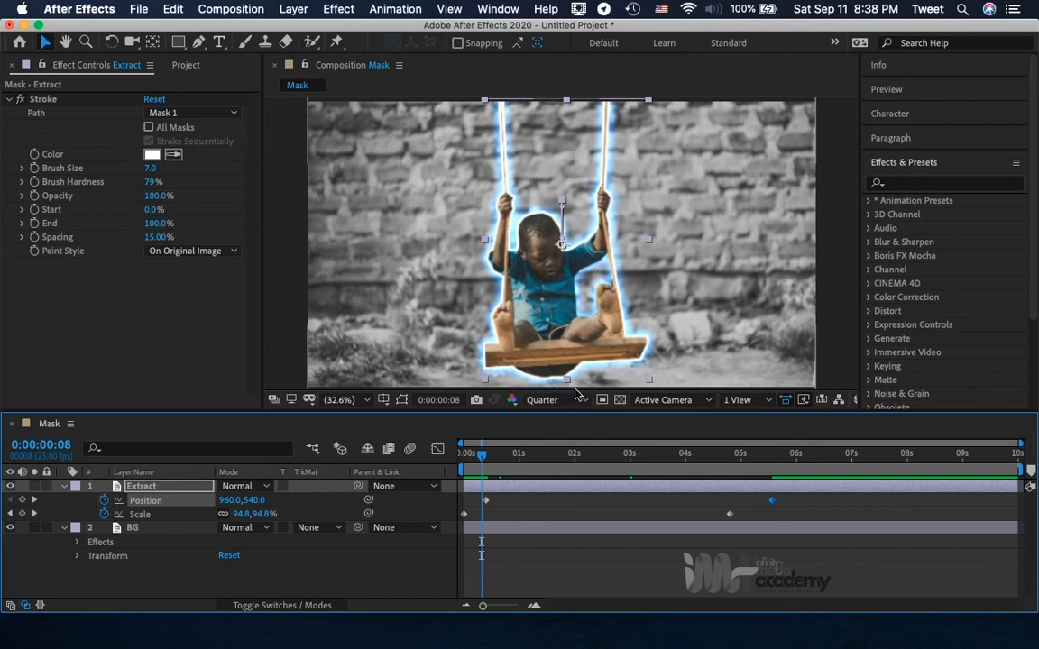
pyautogui.click(776, 463)
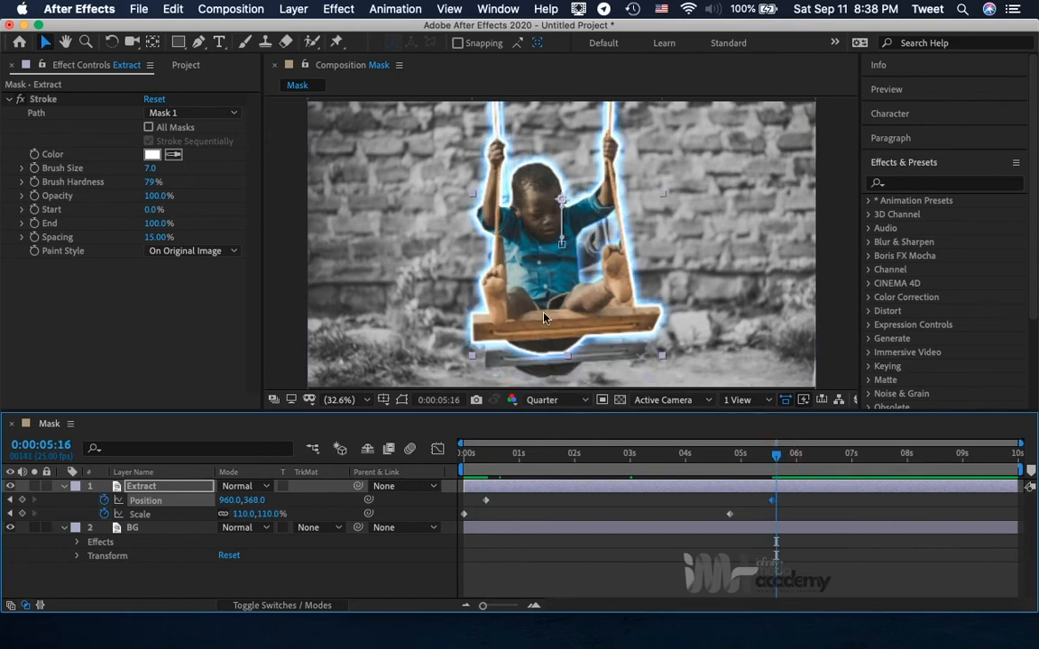
pyautogui.click(11, 500)
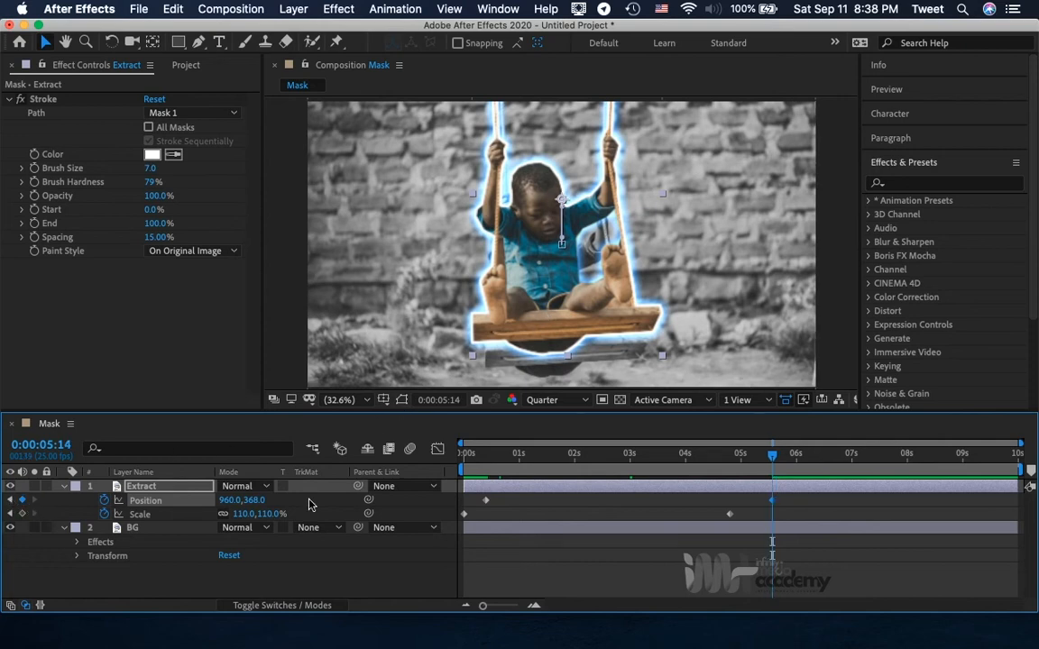
# Deselect the Extract layer and examine the frame in a maximized composition view, restoring the layout when done.
pyautogui.click(801, 515)
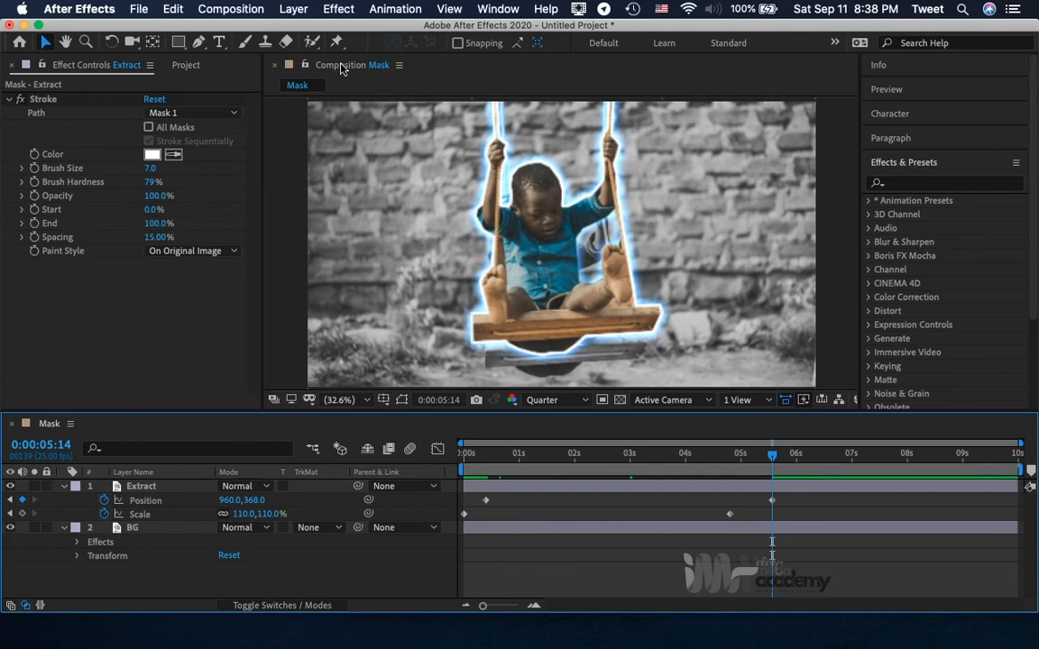
pyautogui.doubleClick(480, 63)
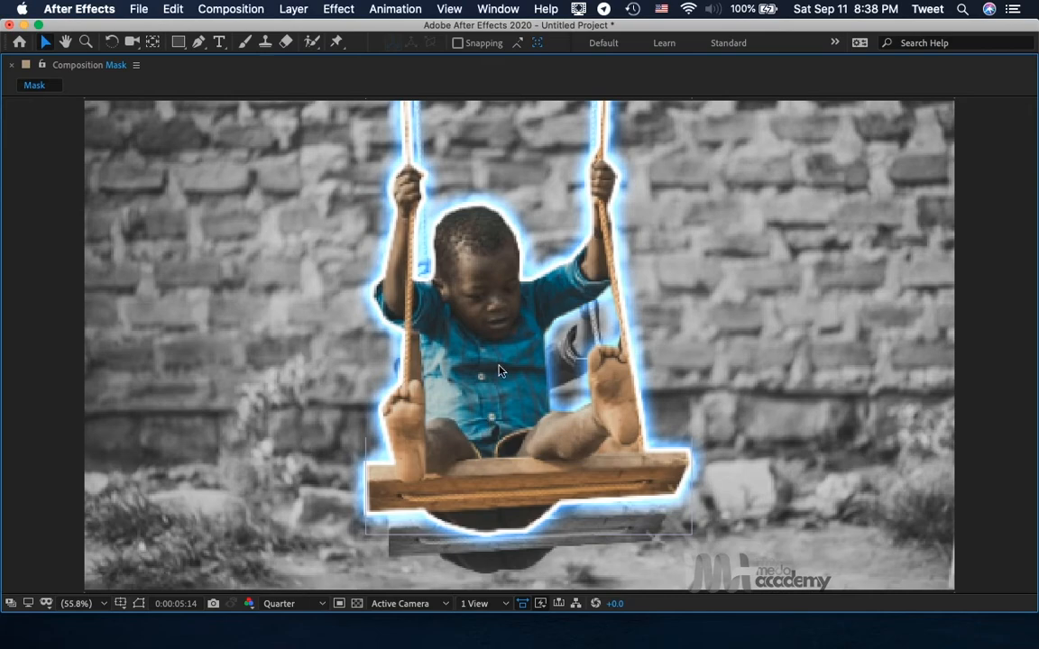
pyautogui.press('`')
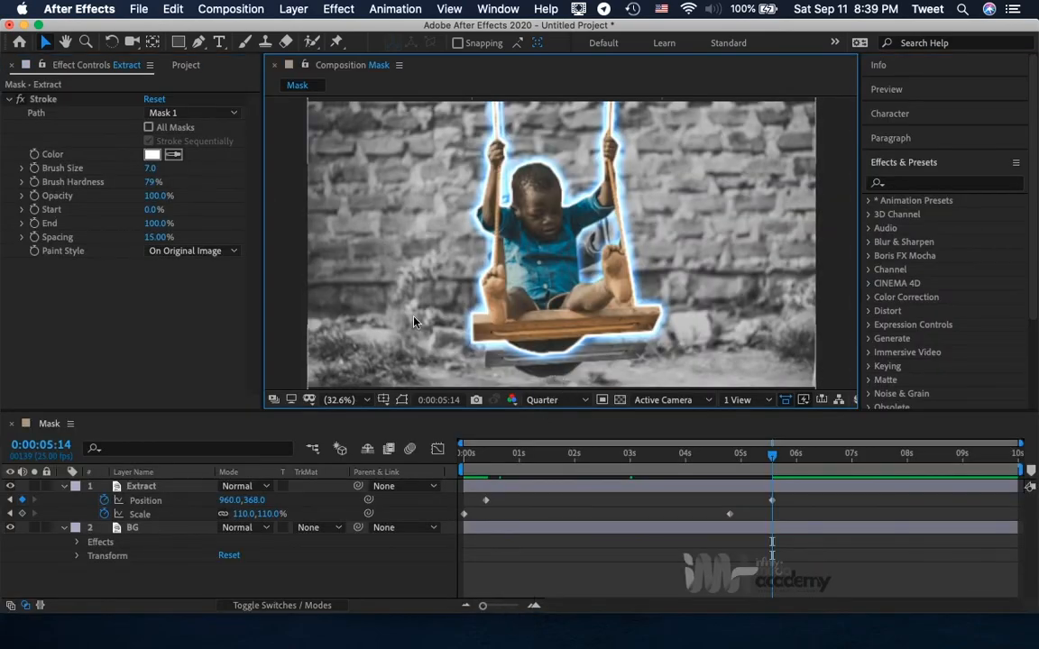
# Select the BG layer and expand the Blur & Sharpen effects category.
pyautogui.click(142, 529)
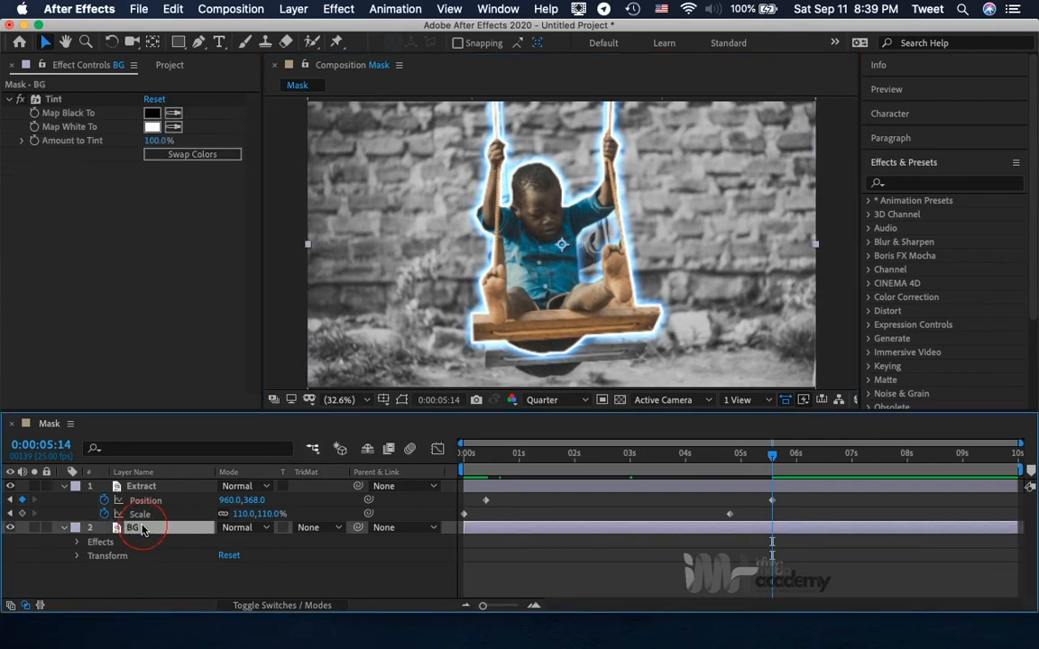
pyautogui.click(338, 8)
pyautogui.click(338, 8)
pyautogui.click(870, 244)
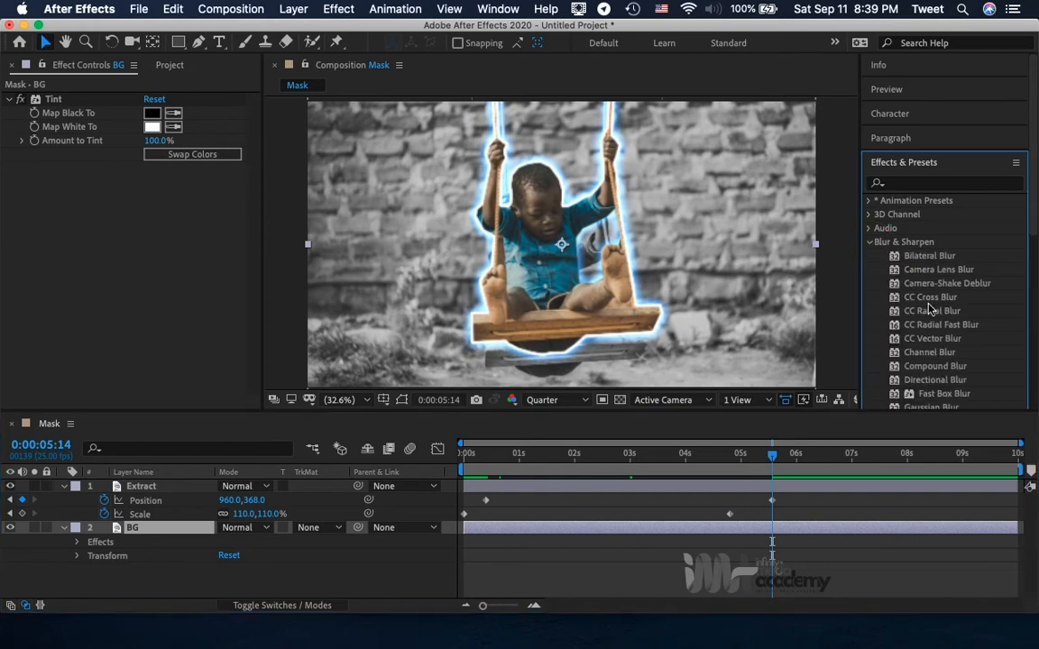
pyautogui.scroll(-4, 930, 309)
pyautogui.scroll(4, 929, 309)
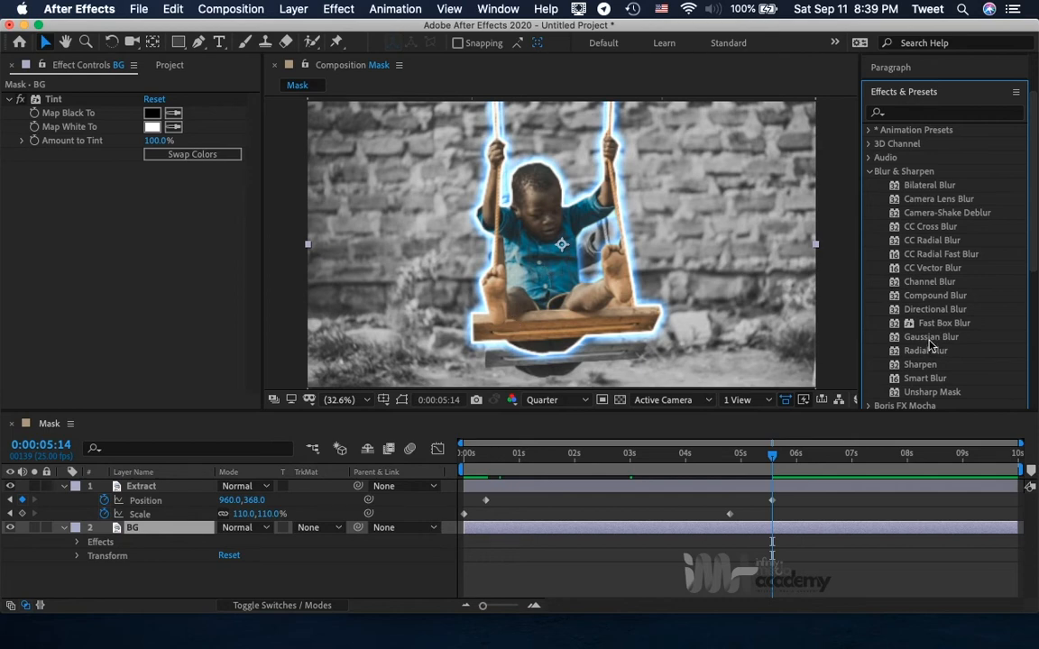
pyautogui.click(143, 529)
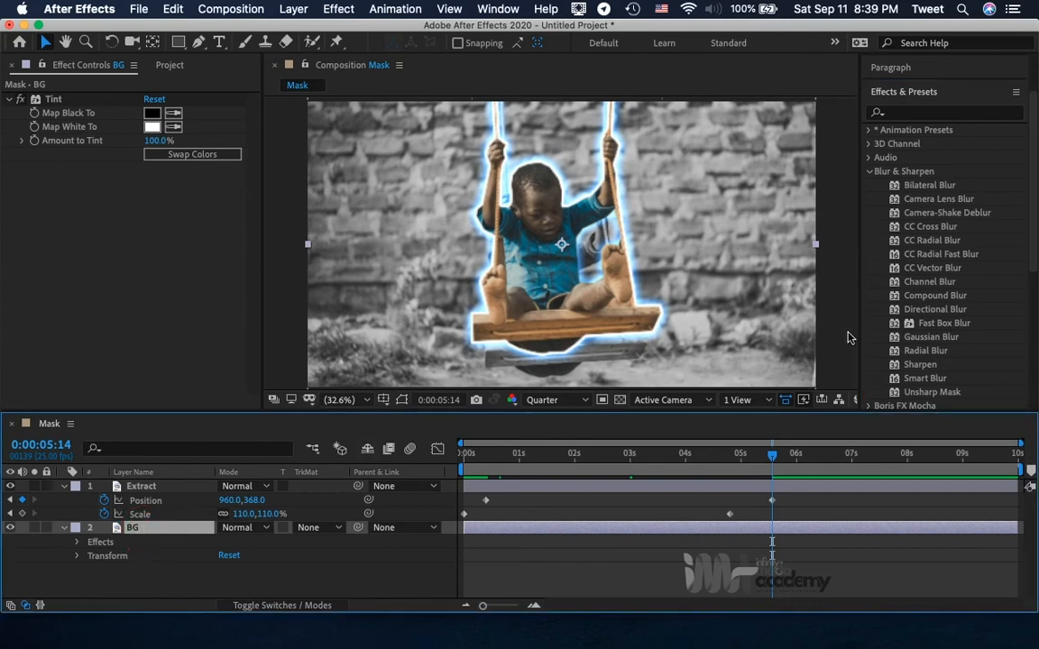
pyautogui.click(920, 94)
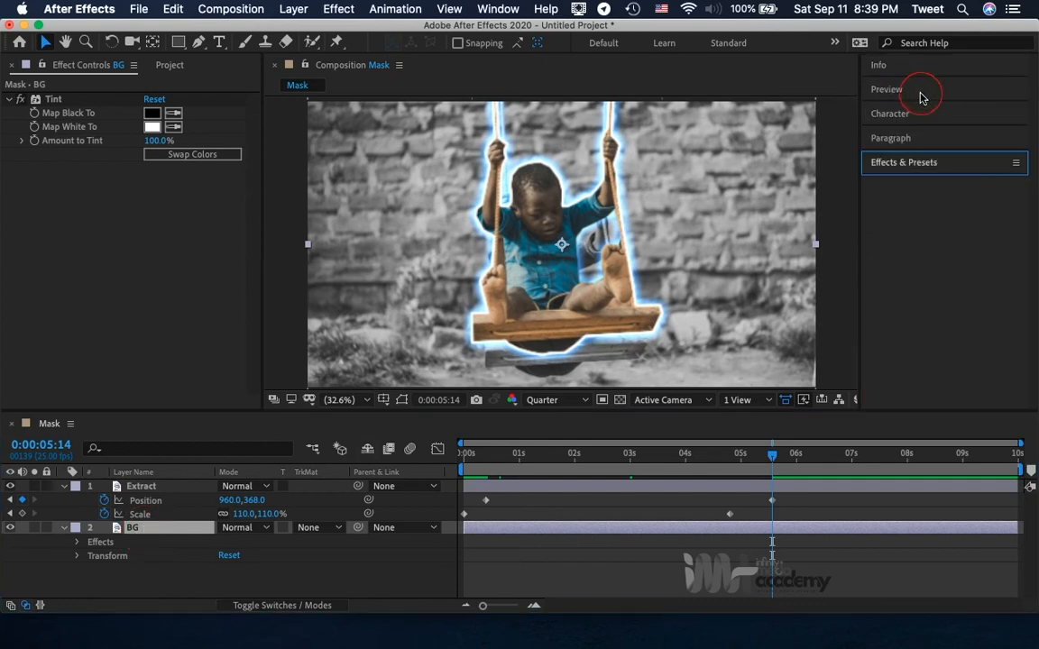
pyautogui.click(912, 164)
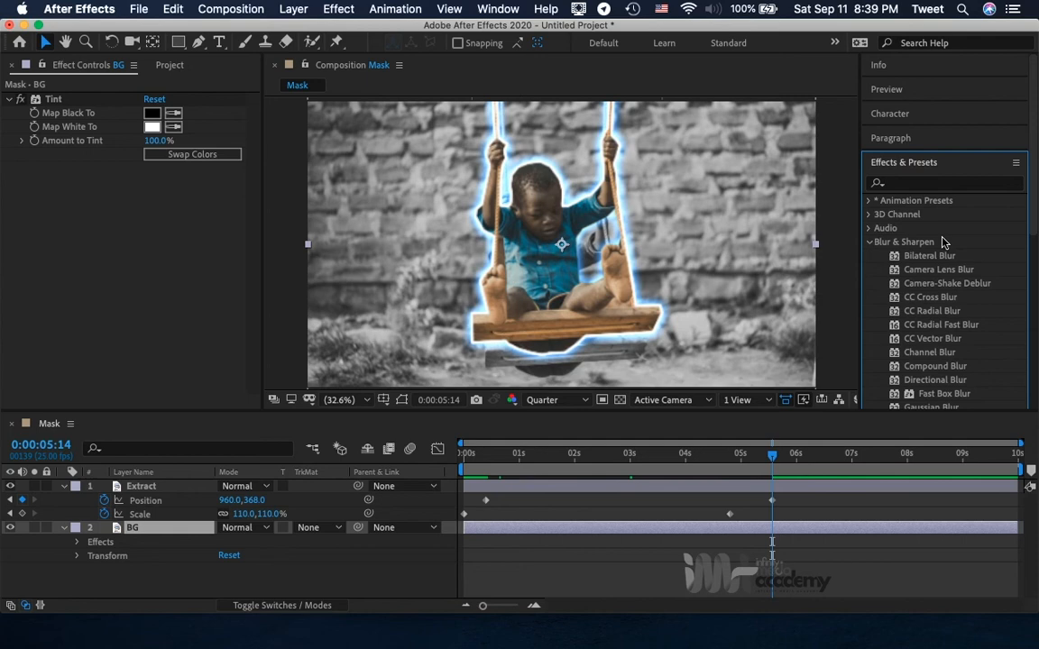
# Apply the Fast Box Blur effect to the BG layer.
pyautogui.doubleClick(943, 394)
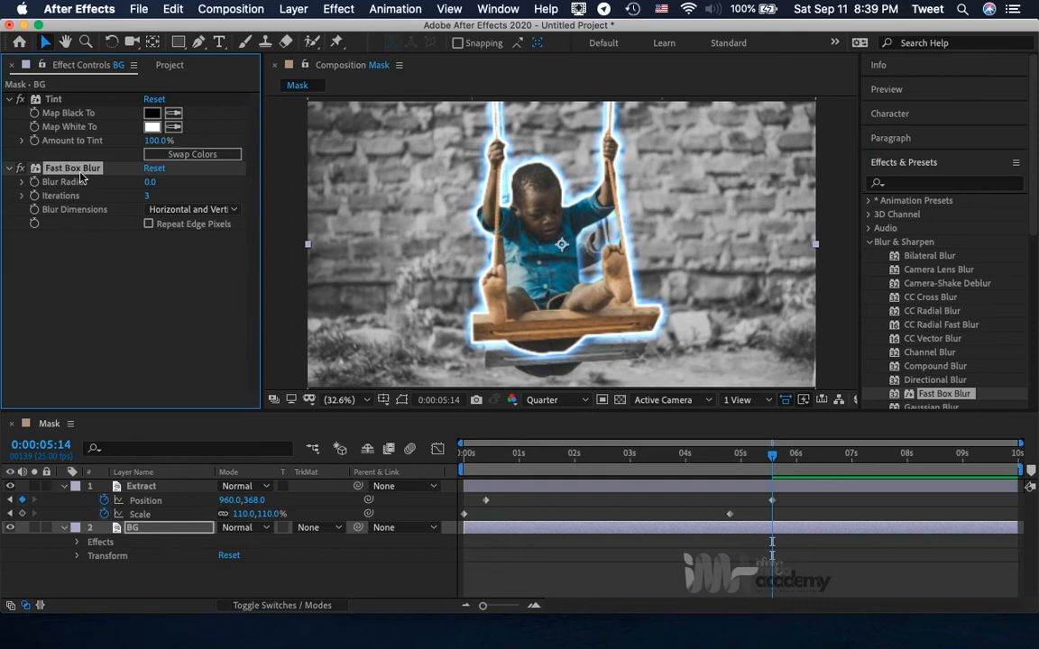
pyautogui.press('BackSpace')
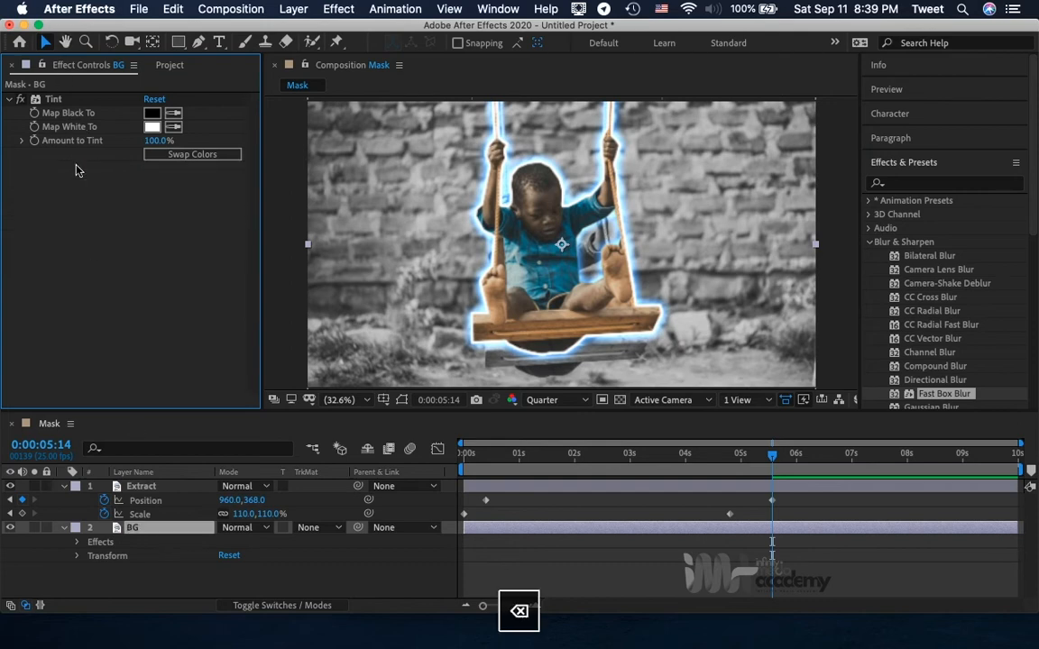
pyautogui.click(947, 397)
pyautogui.moveTo(949, 401); pyautogui.dragTo(150, 531)
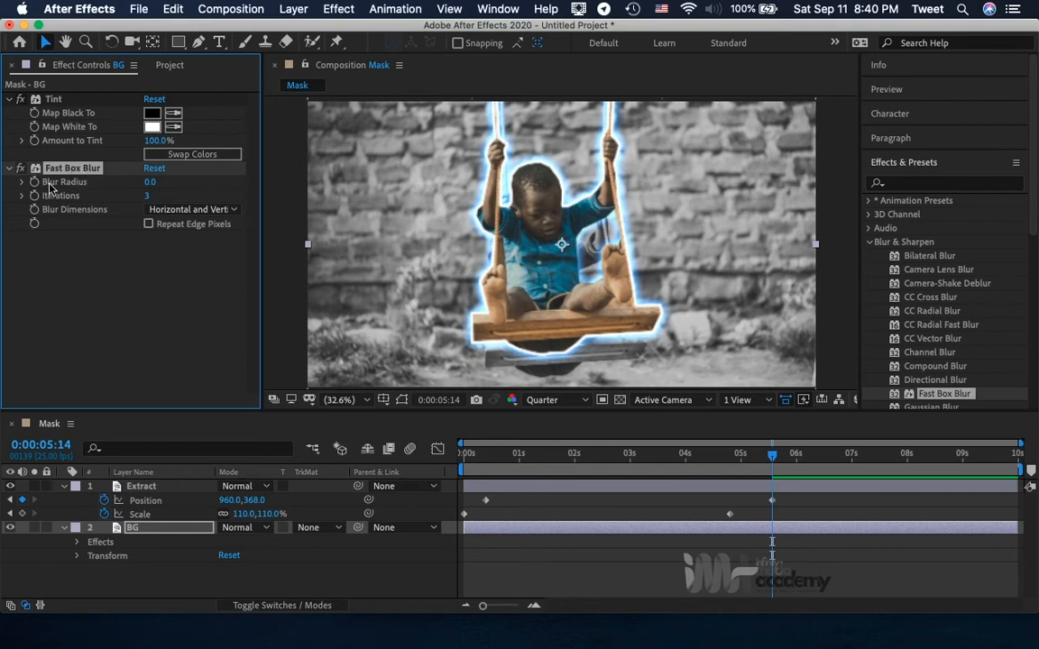
# Set the Blur Radius of the BG layer's Fast Box Blur to 15.
pyautogui.click(151, 183)
pyautogui.write('15')
pyautogui.press('Return')
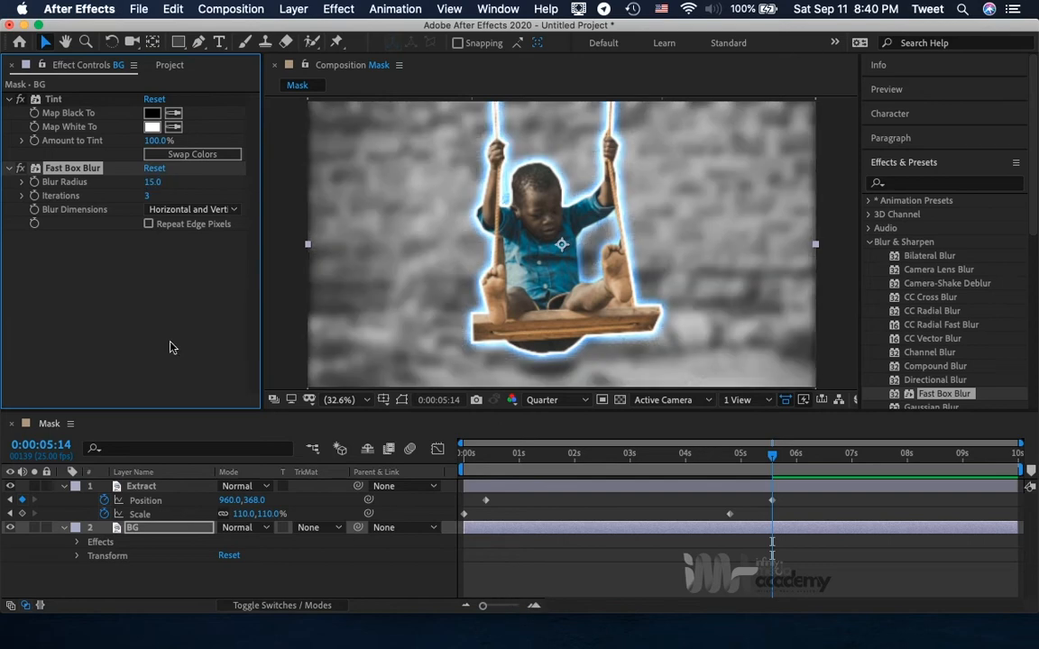
# Set the BG layer's Fast Box Blur radius to 18 and enable Repeat Edge Pixels.
pyautogui.click(154, 181)
pyautogui.write('18')
pyautogui.press('Return')
pyautogui.click(149, 224)
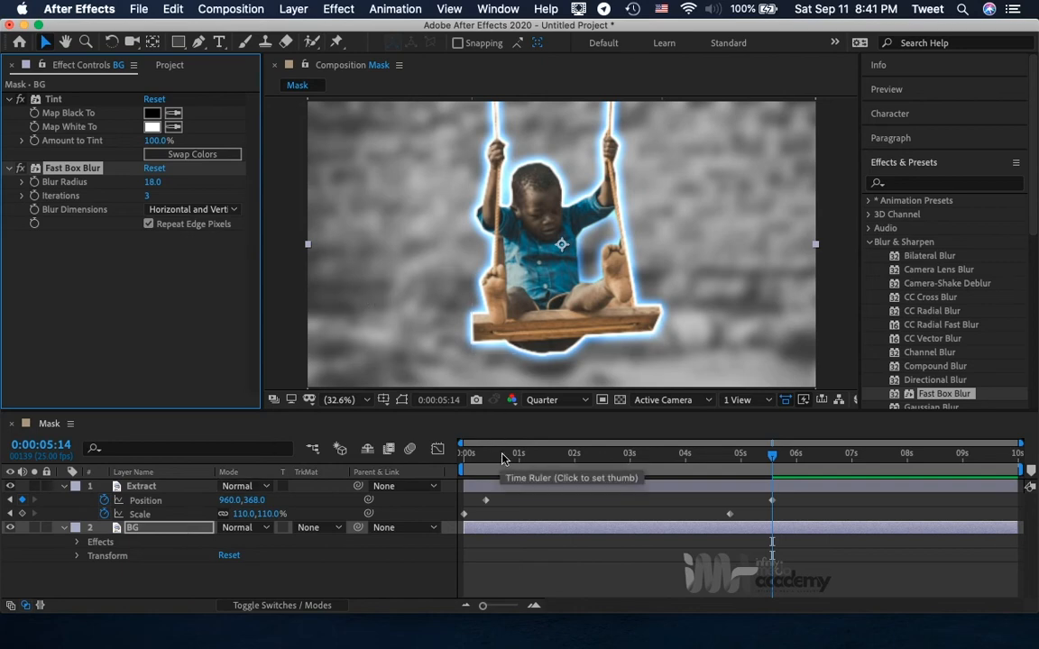
# Enable keyframing for the Amount to Tint of the BG layer's Tint effect at 0:00:00:00.
pyautogui.moveTo(520, 457); pyautogui.dragTo(462, 454)
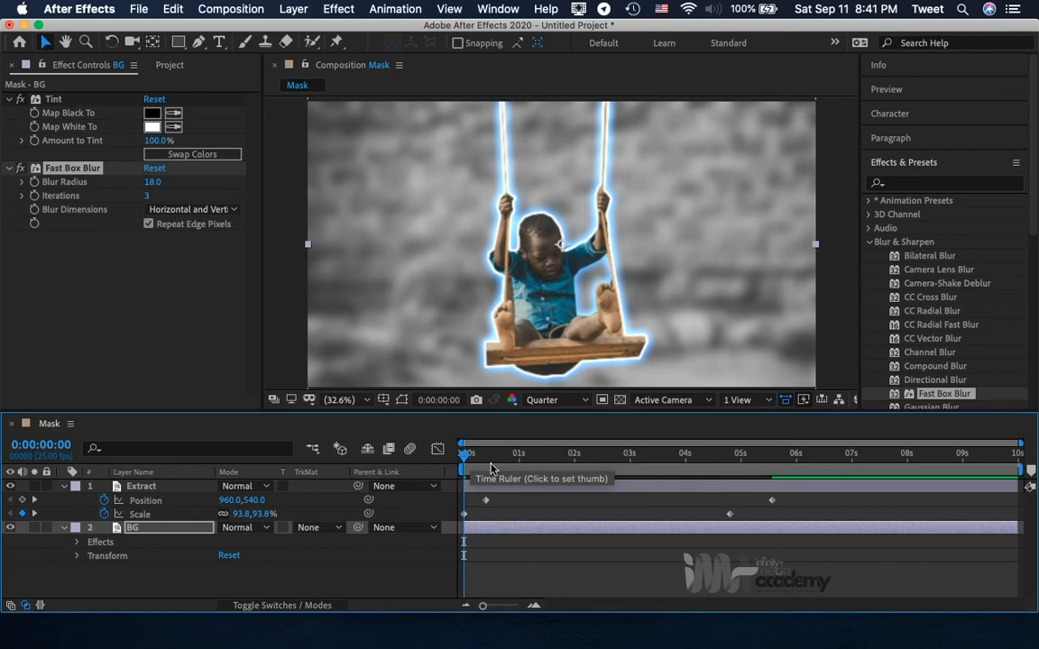
pyautogui.moveTo(465, 456); pyautogui.dragTo(438, 470)
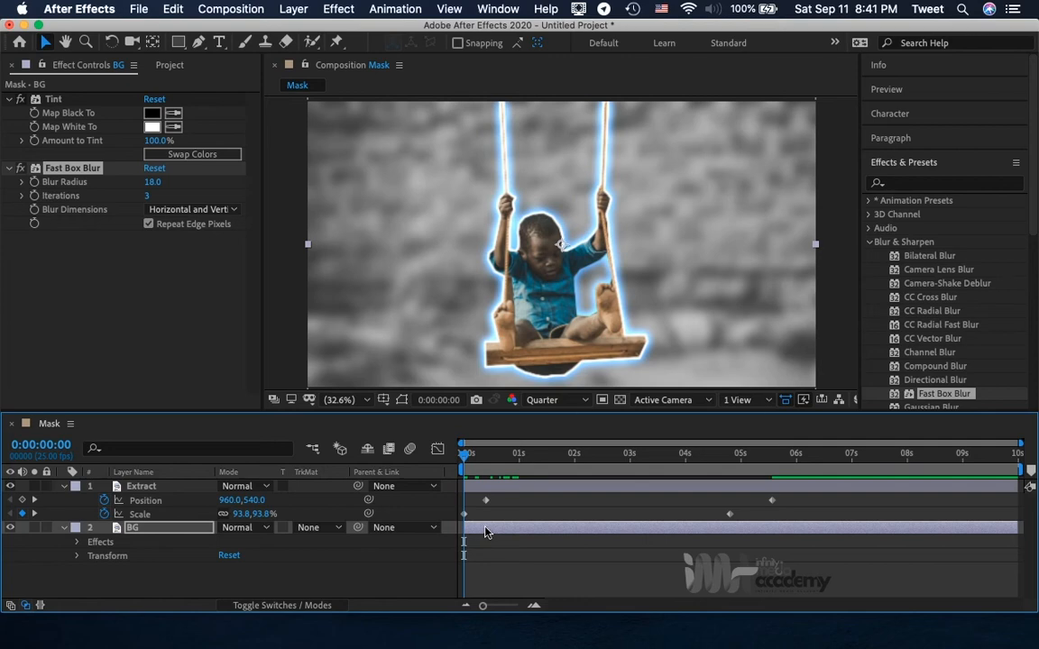
pyautogui.doubleClick(135, 530)
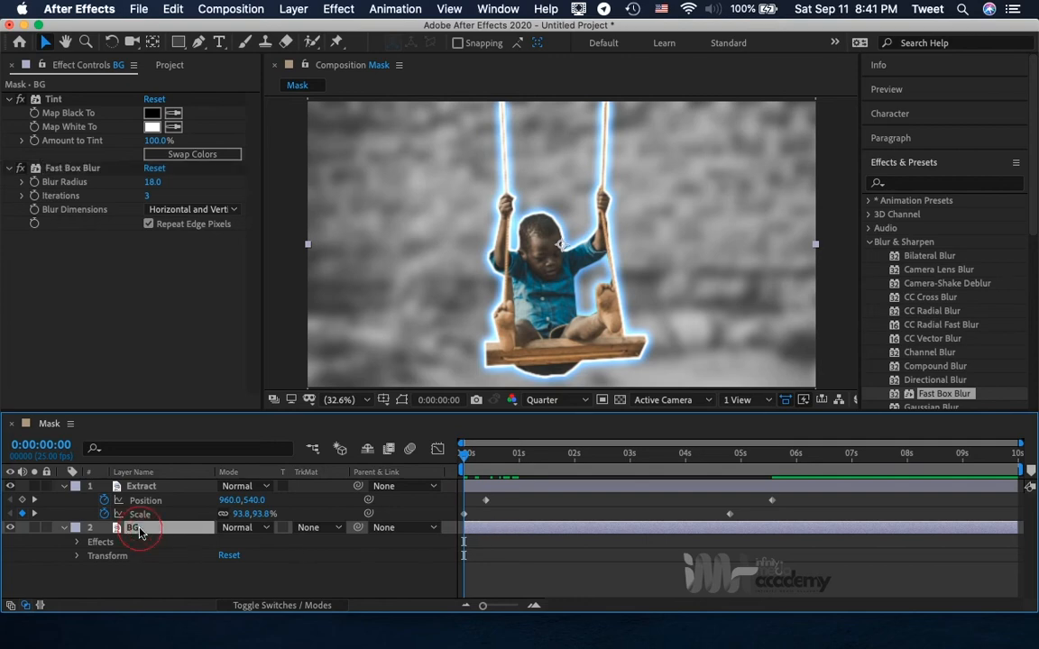
pyautogui.click(338, 66)
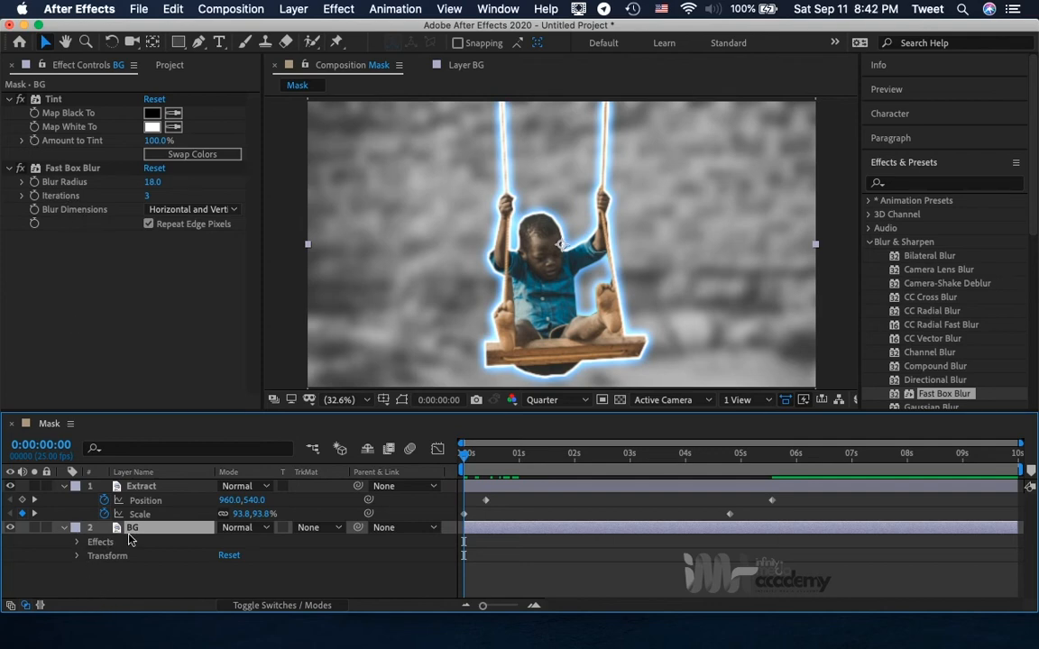
pyautogui.click(77, 542)
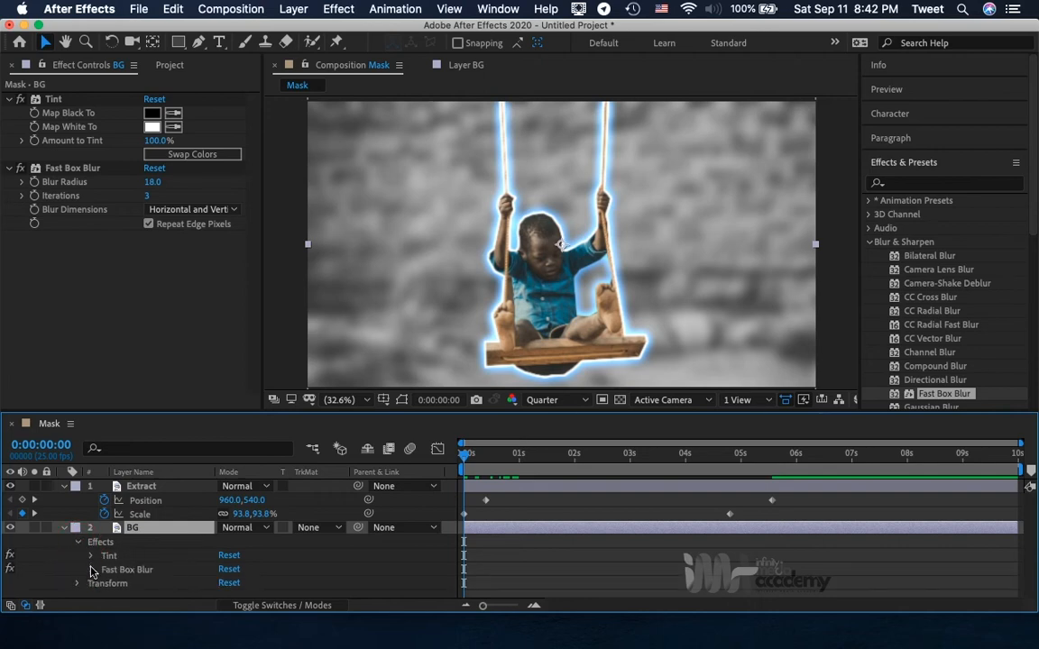
pyautogui.click(91, 555)
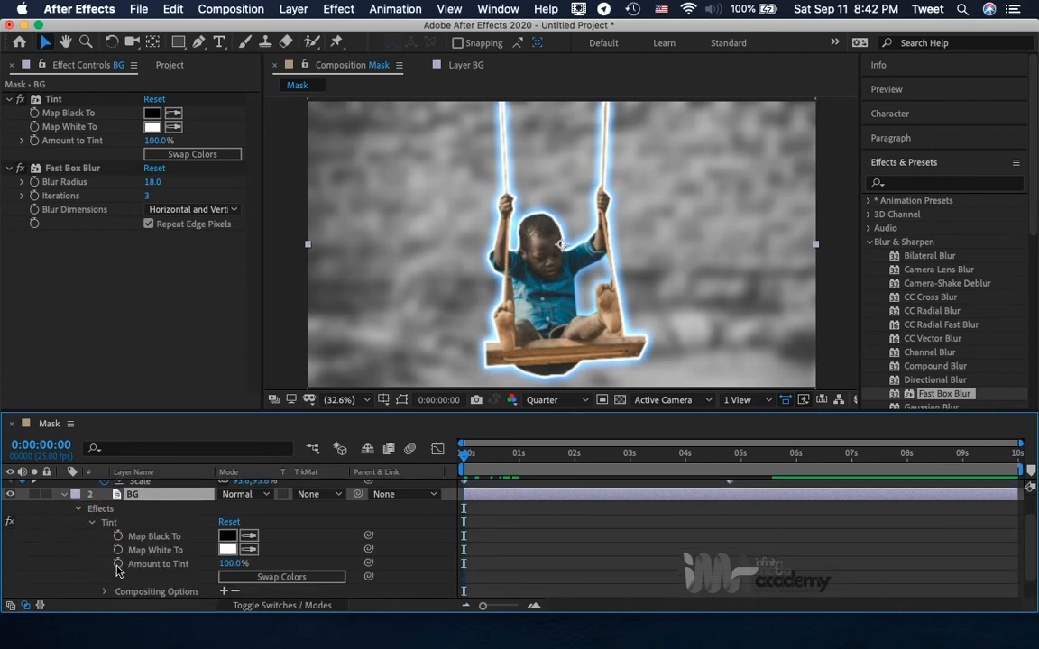
pyautogui.click(117, 564)
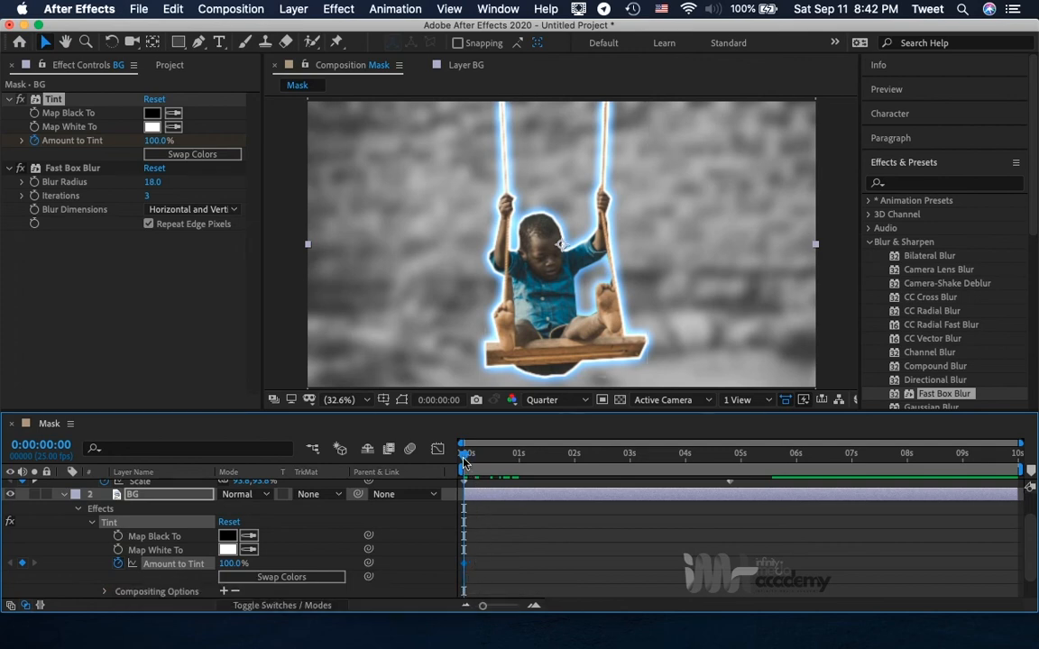
# Add a 100% Amount to Tint keyframe at 0:00:00:14 and set the keyframe at 0:00:00:00 to 0%.
pyautogui.moveTo(464, 463); pyautogui.dragTo(496, 463)
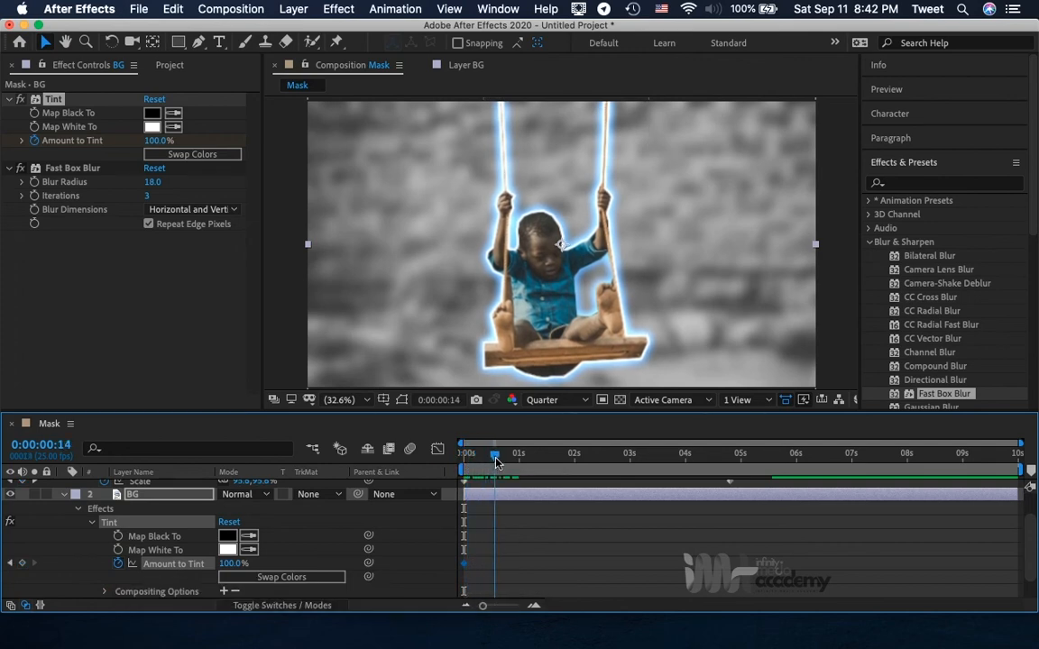
pyautogui.click(22, 565)
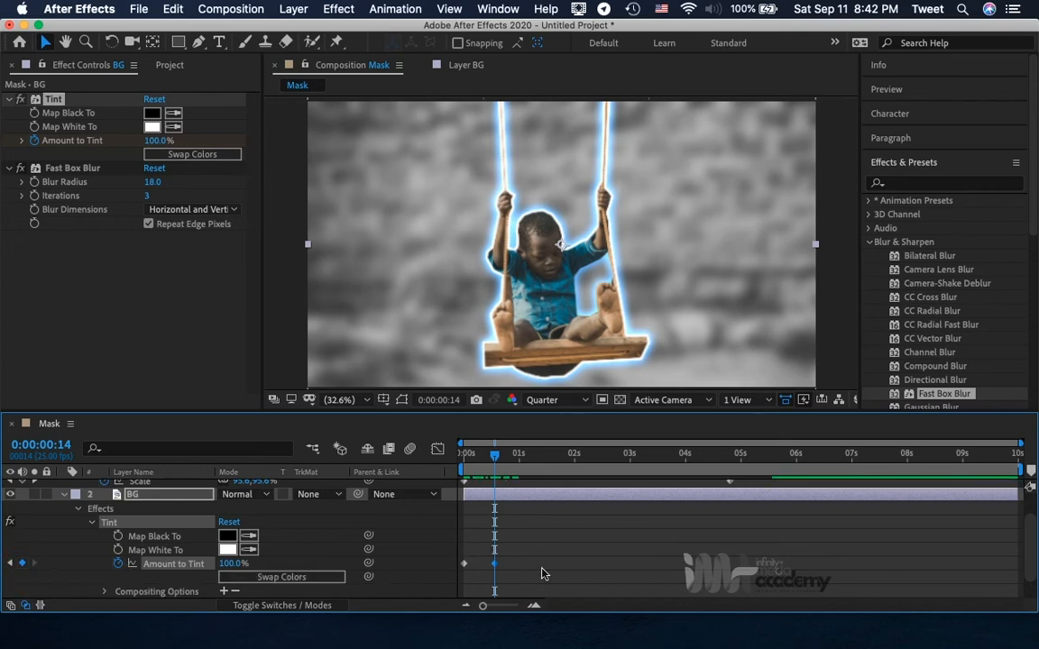
pyautogui.moveTo(466, 571)
pyautogui.click(10, 563)
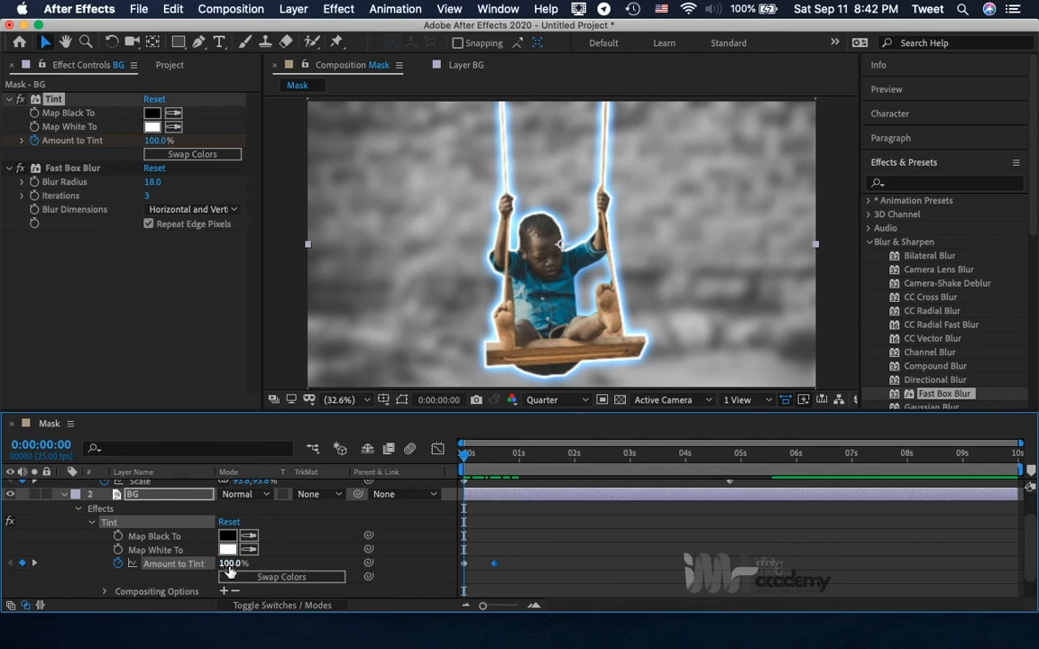
pyautogui.click(231, 565)
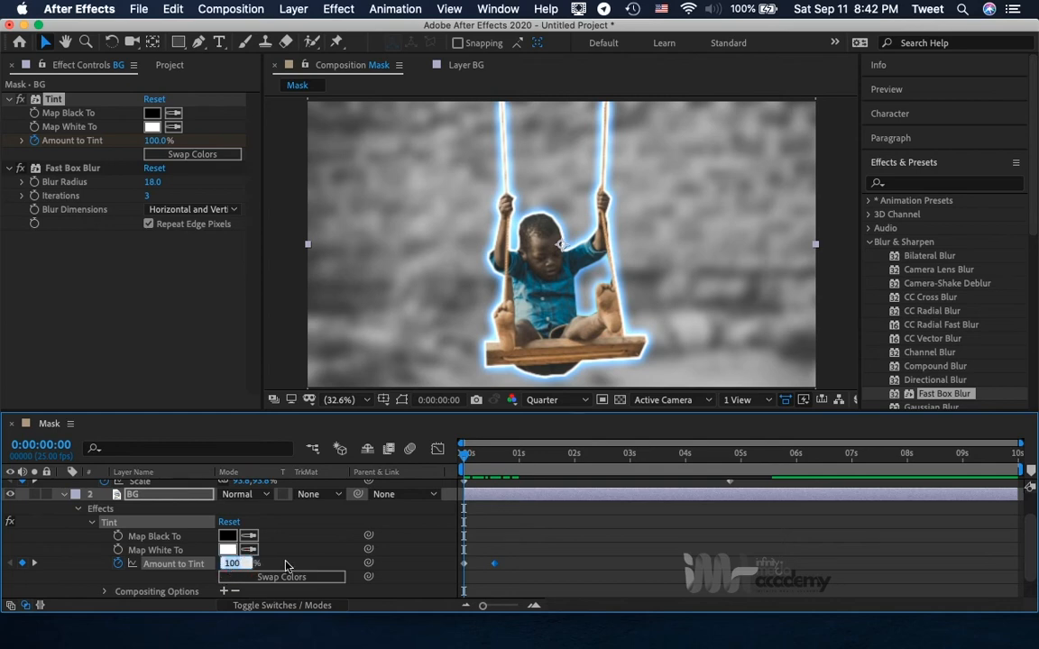
pyautogui.write('0')
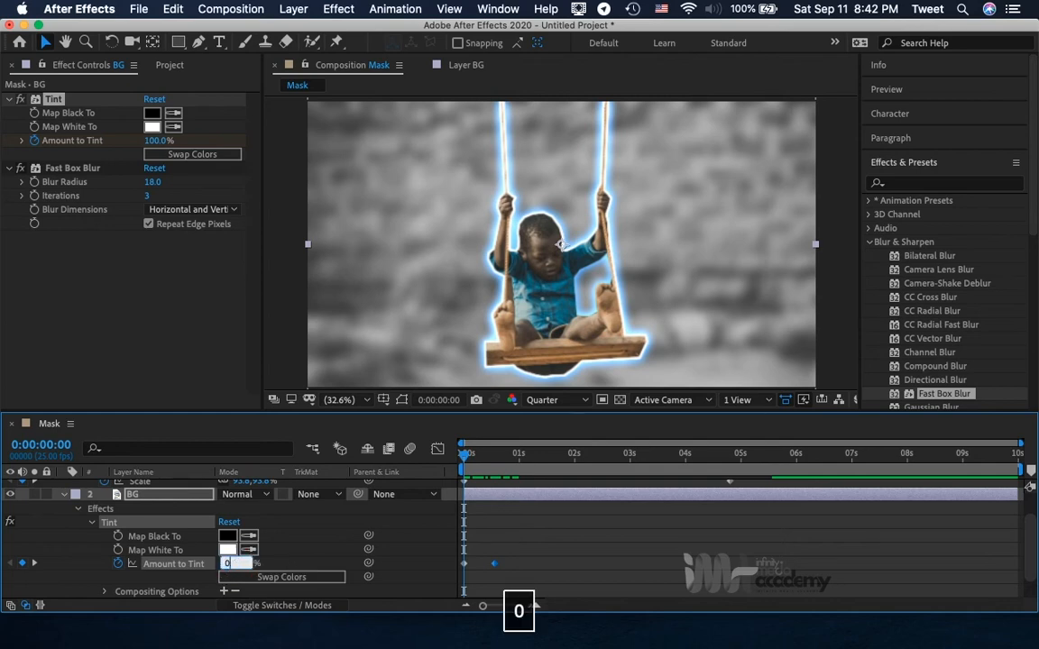
pyautogui.press('Return')
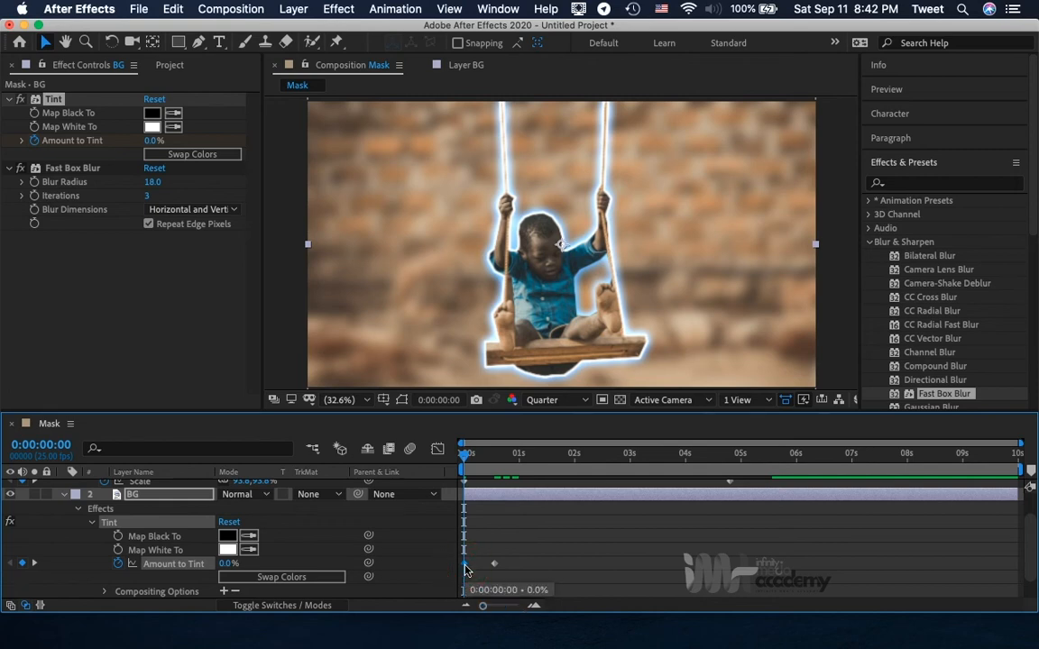
# Shift the BG layer's two Amount to Tint keyframes forward in time and preview the color fade from the start.
pyautogui.moveTo(464, 566)
pyautogui.mouseDown()
pyautogui.moveTo(479, 568)
pyautogui.moveTo(455, 548)
pyautogui.moveTo(484, 566)
pyautogui.mouseUp()
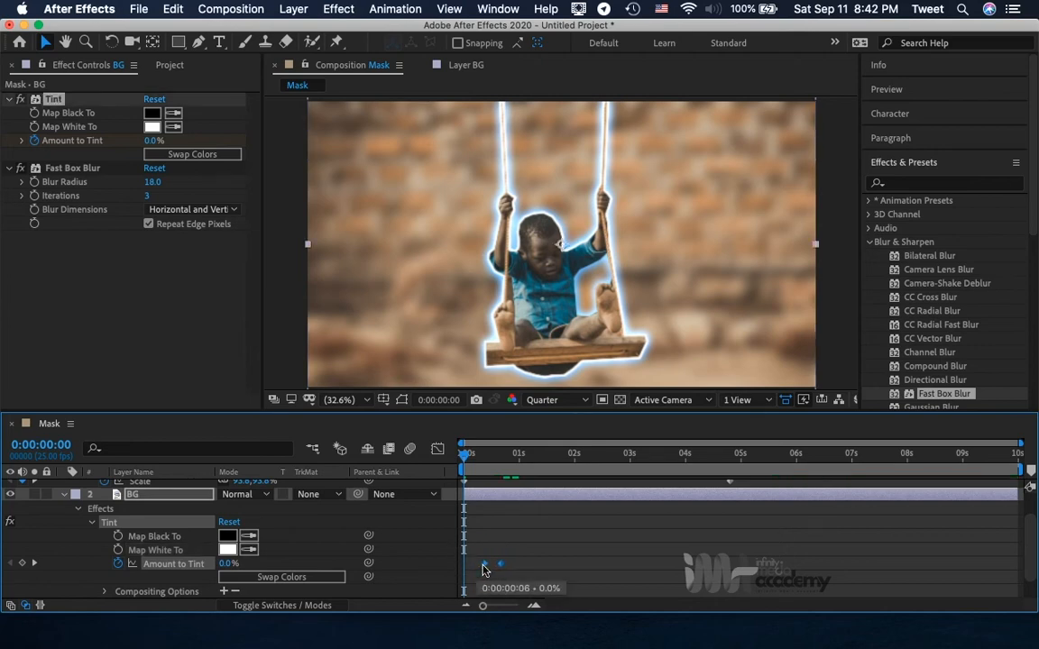
pyautogui.click(510, 541)
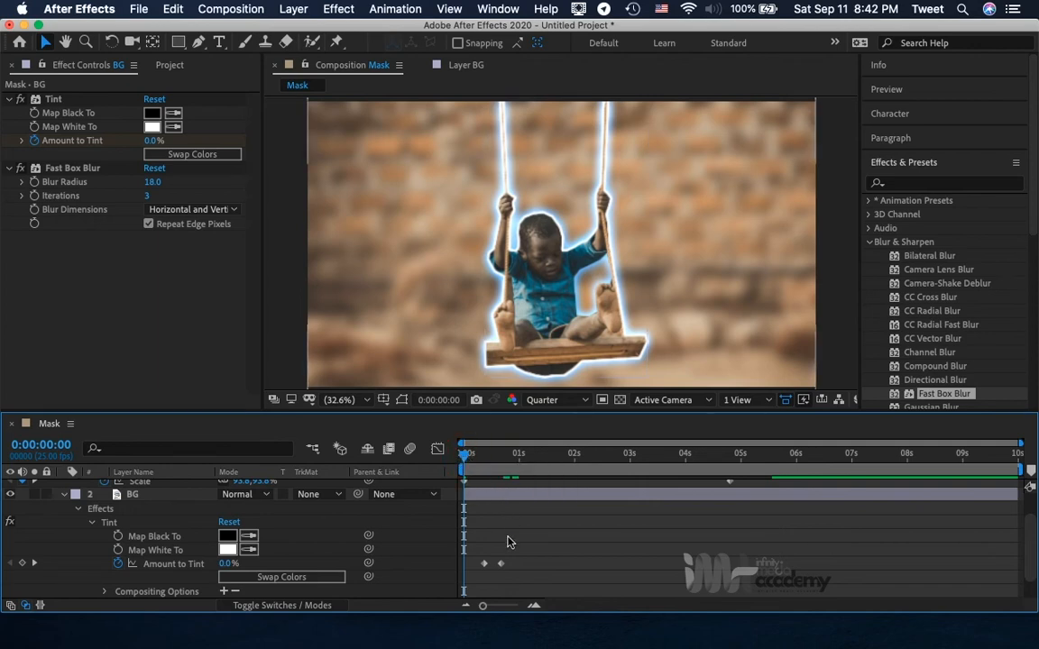
pyautogui.press('space')
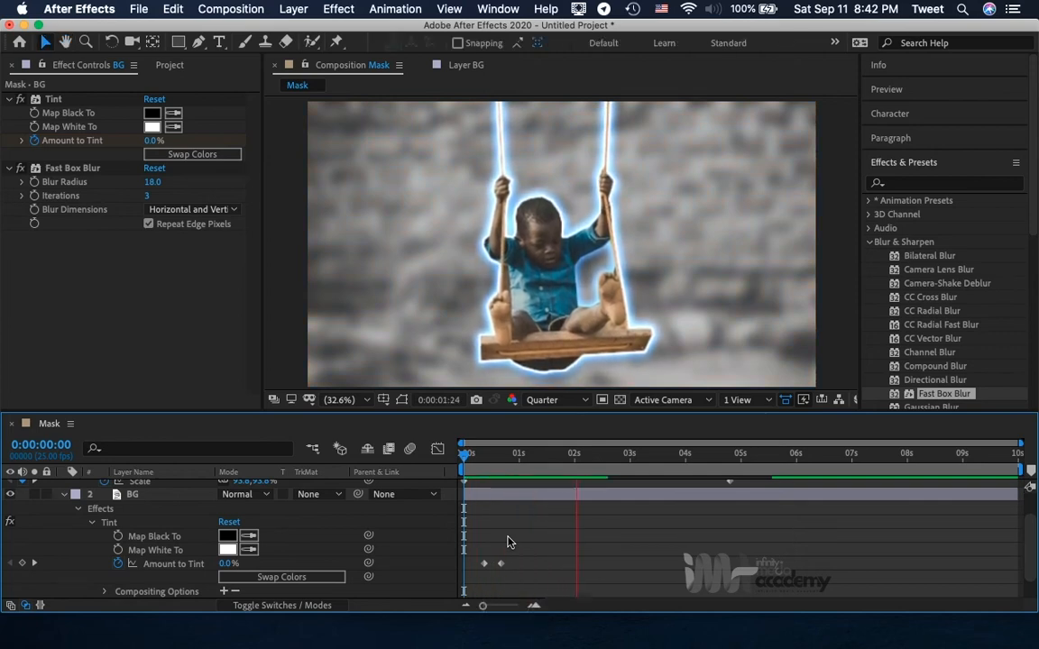
pyautogui.press('space')
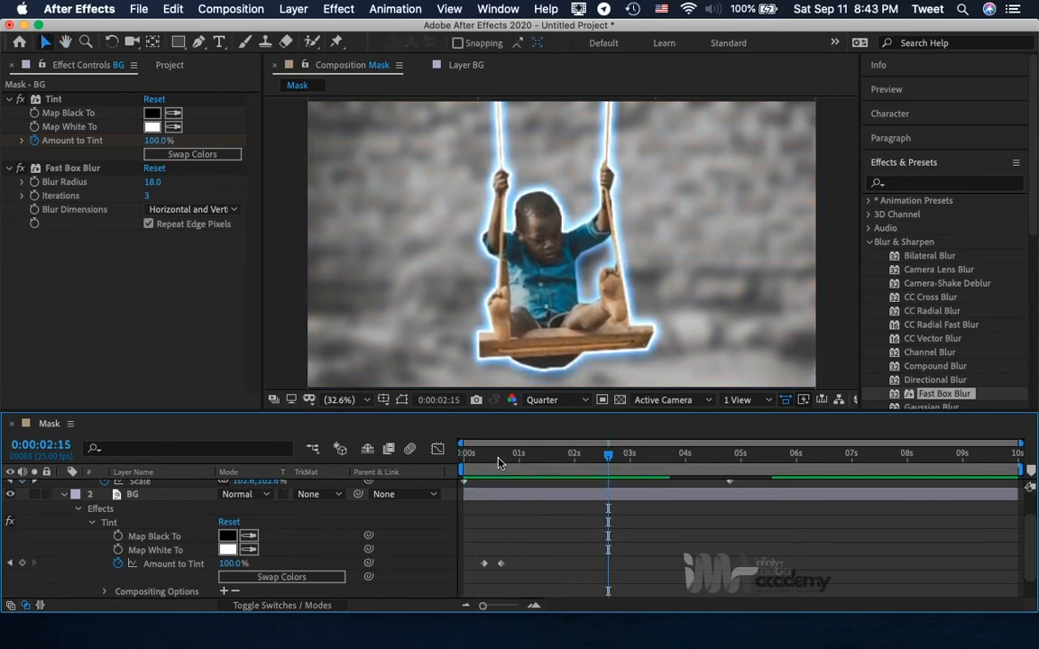
pyautogui.moveTo(498, 455); pyautogui.dragTo(435, 462)
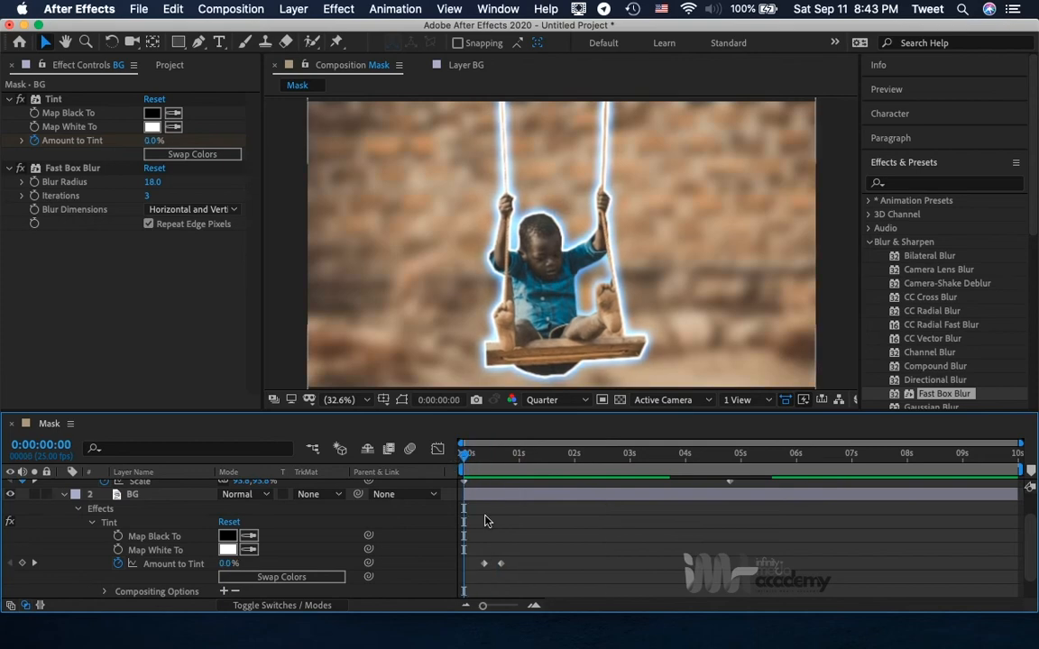
pyautogui.press('space')
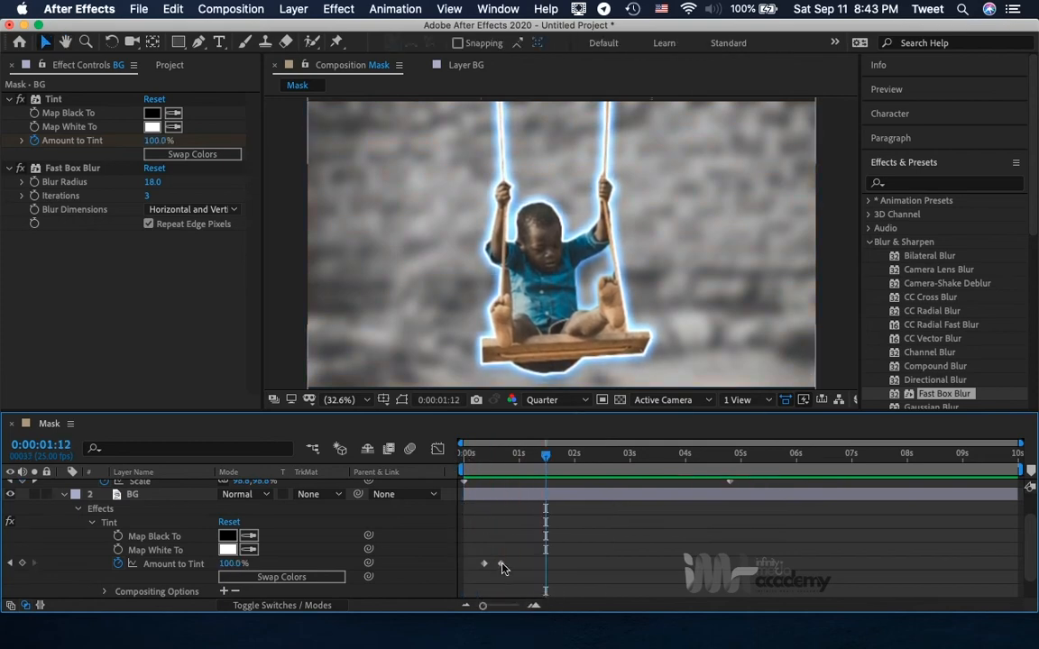
# Move the second Amount to Tint keyframe to just before the 1-second mark and preview the longer fade.
pyautogui.moveTo(502, 565); pyautogui.dragTo(514, 568)
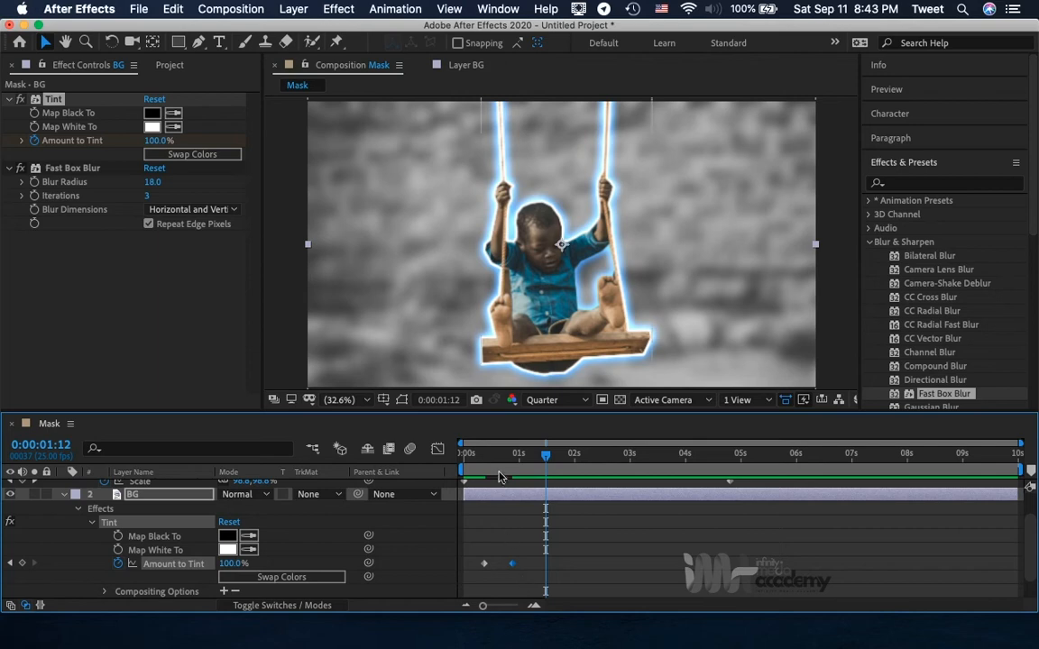
pyautogui.press('Home')
pyautogui.press('space')
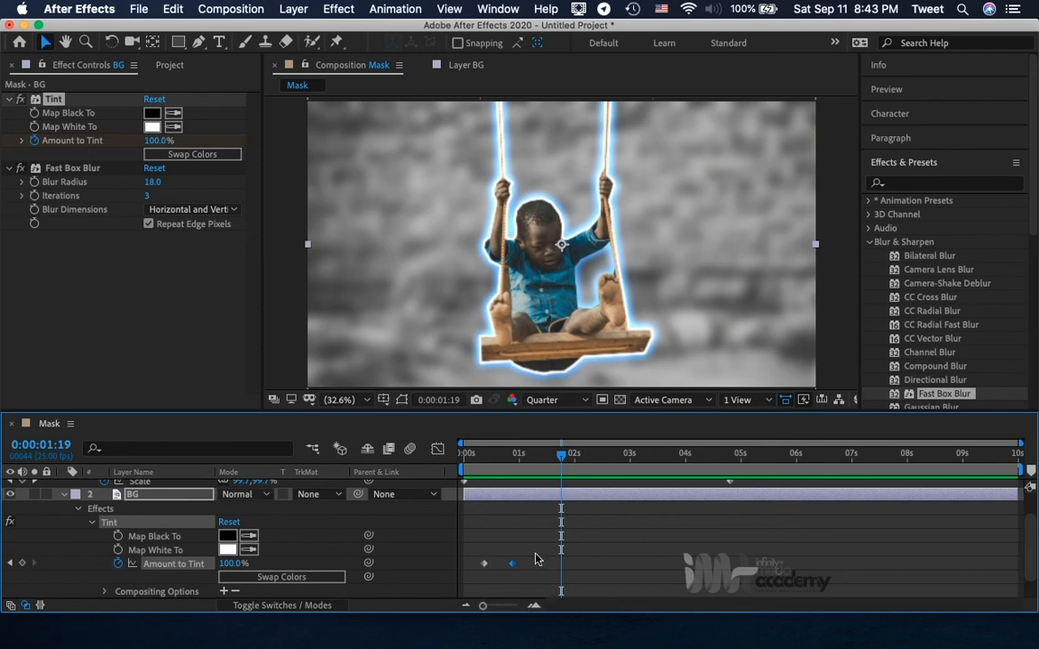
# Collapse the BG layer's properties and leave the Extract layer deselected.
pyautogui.click(64, 494)
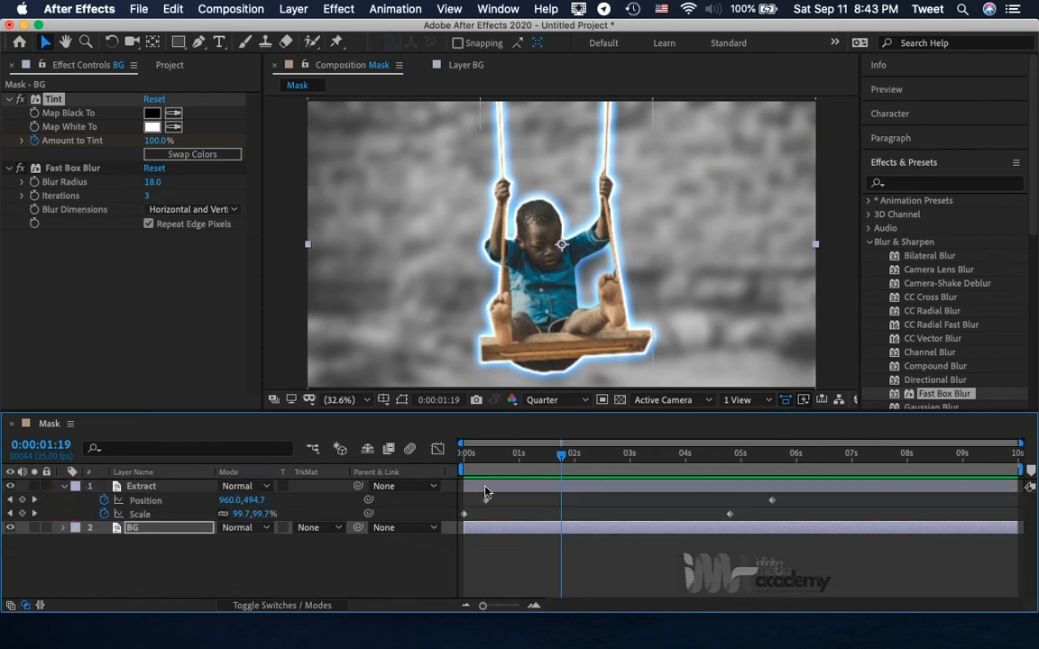
pyautogui.click(515, 489)
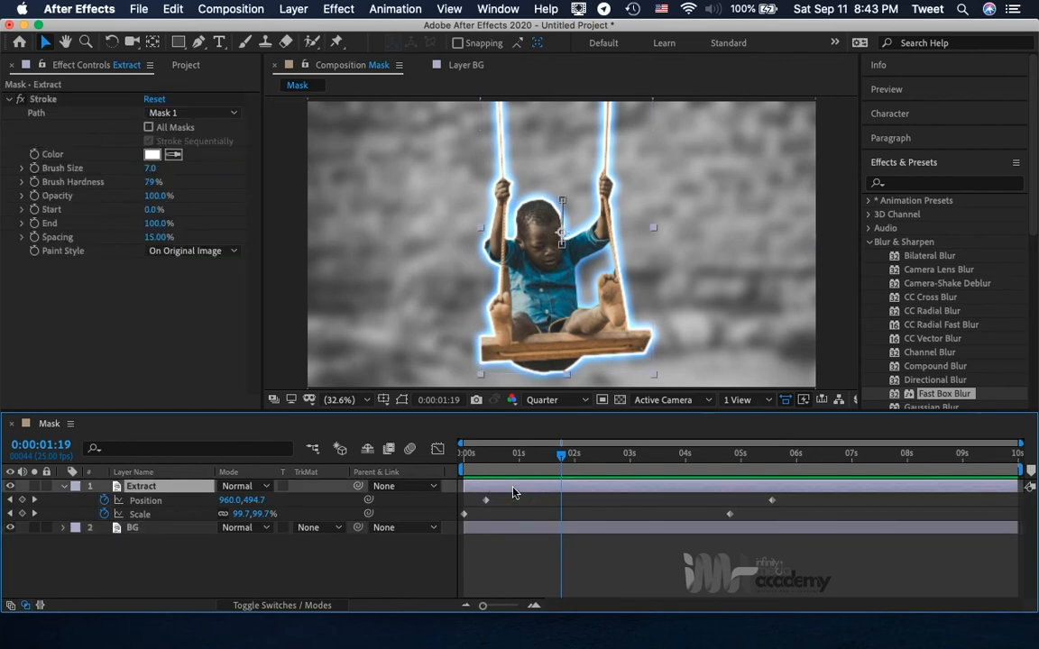
pyautogui.click(68, 488)
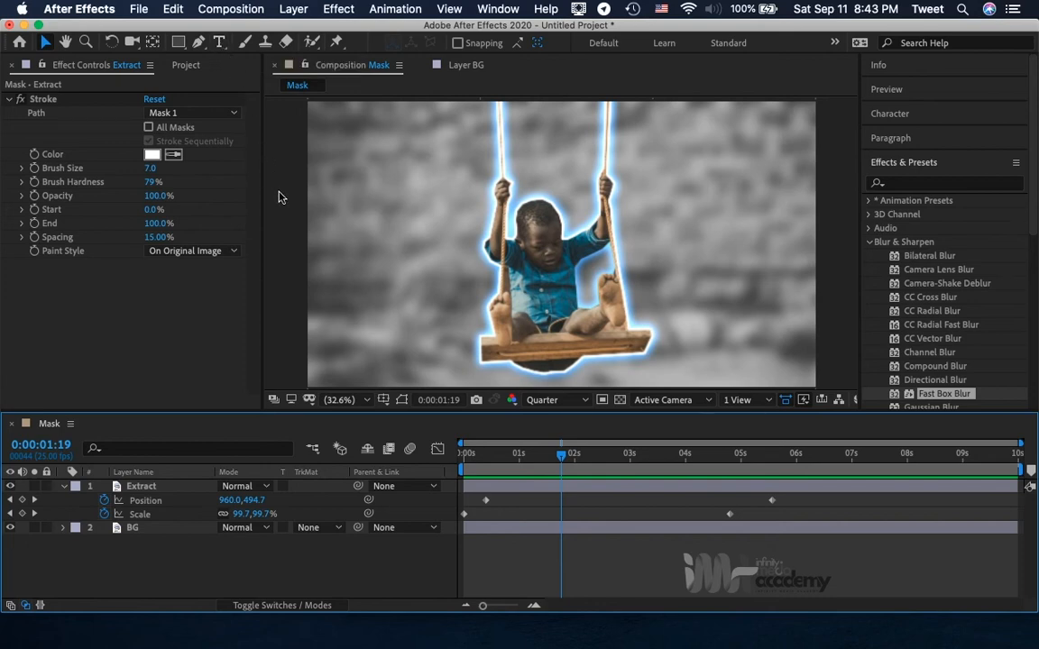
# Add the text HAPPY on the blurred background beside the boy's raised arm, just outside the swing's rope.
pyautogui.click(218, 44)
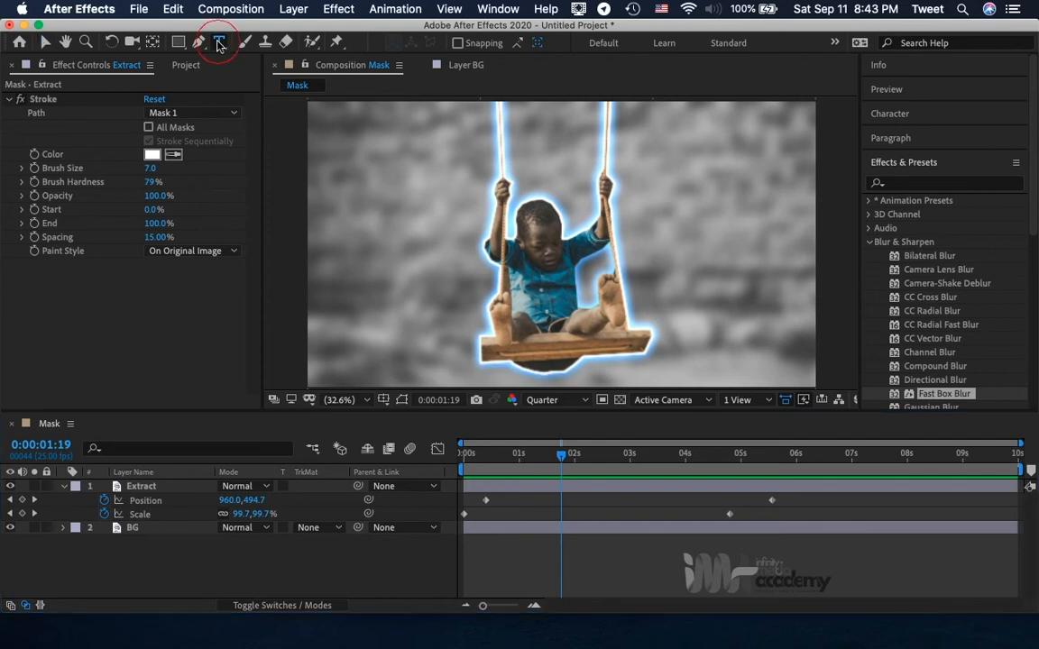
pyautogui.click(637, 241)
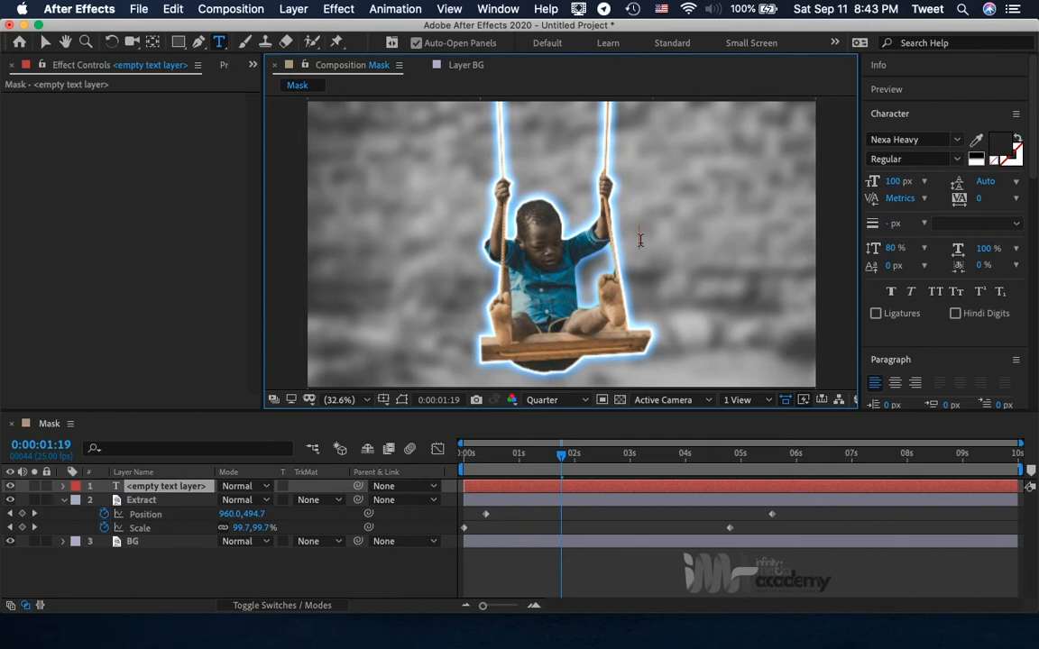
pyautogui.write('Ha')
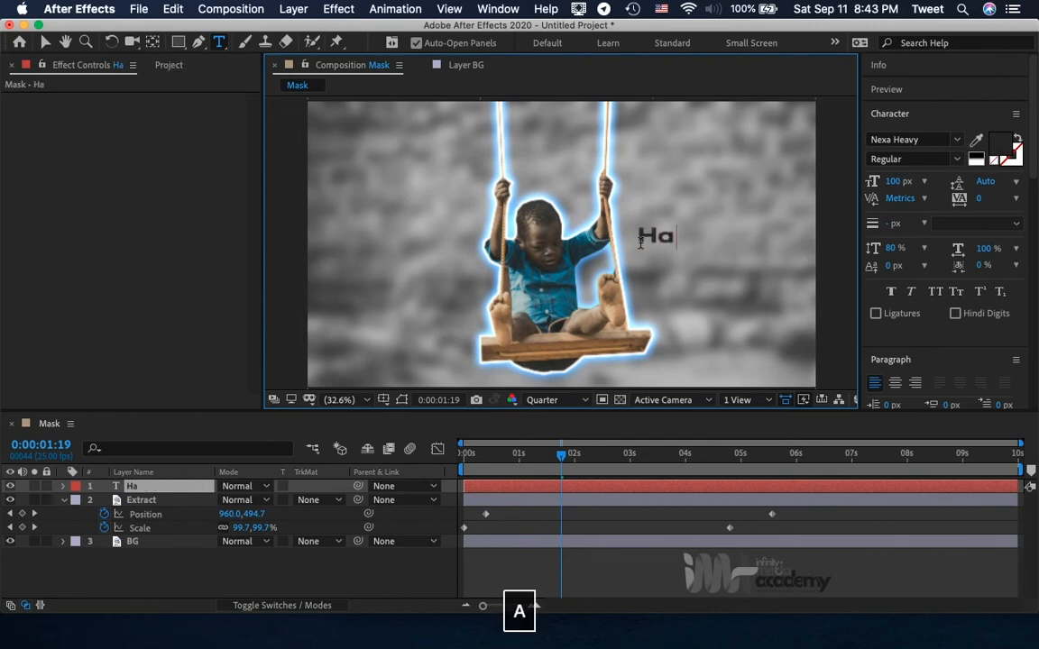
pyautogui.press('BackSpace')
pyautogui.write('APP')
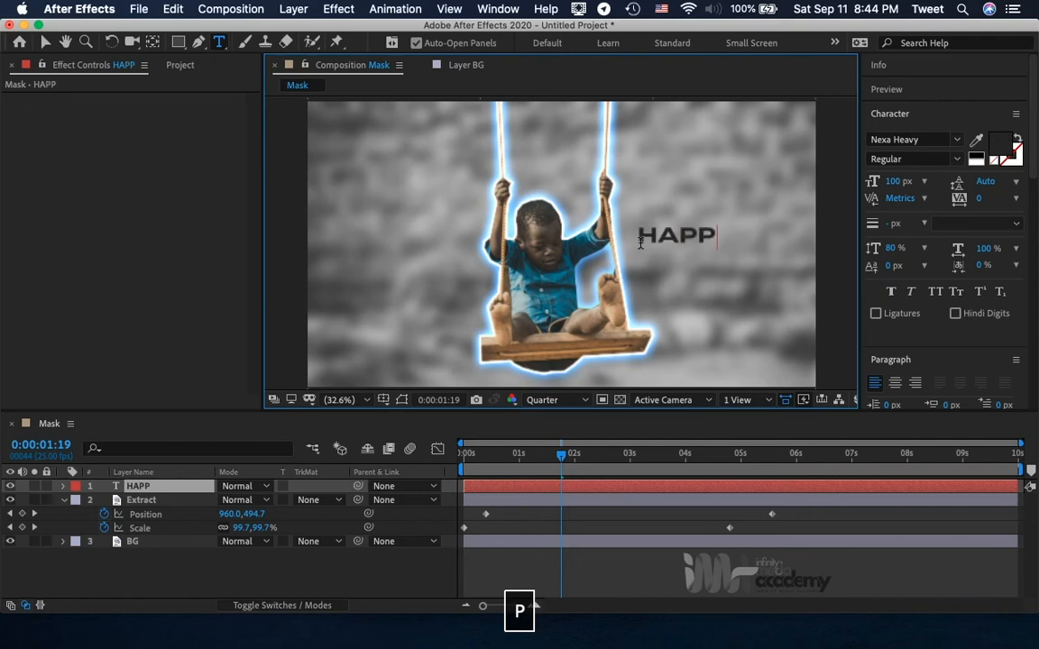
pyautogui.write('Y')
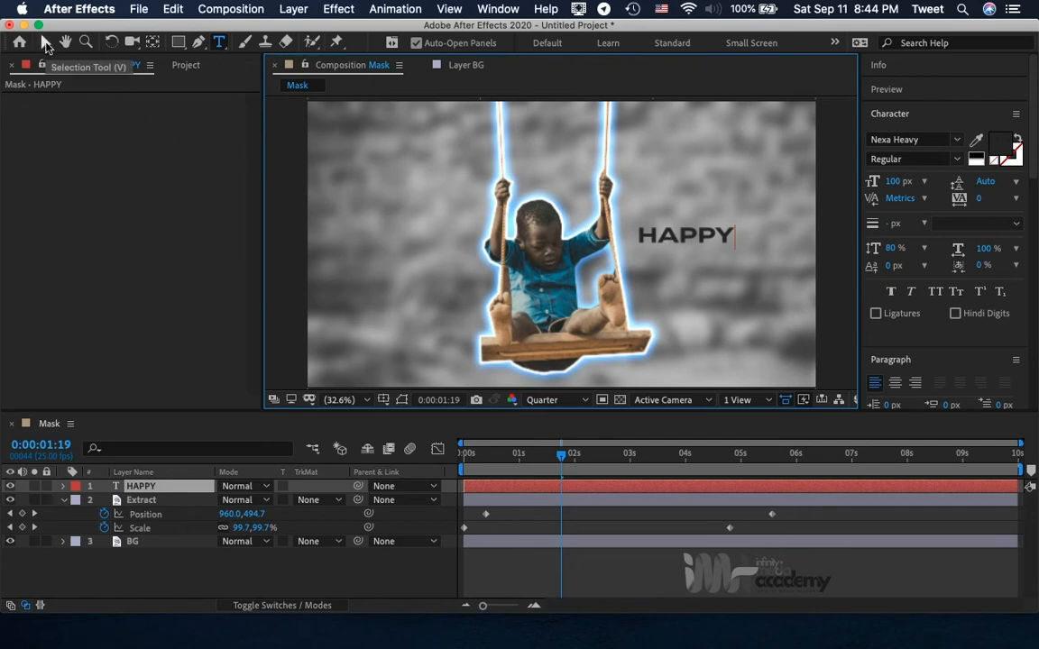
pyautogui.click(46, 45)
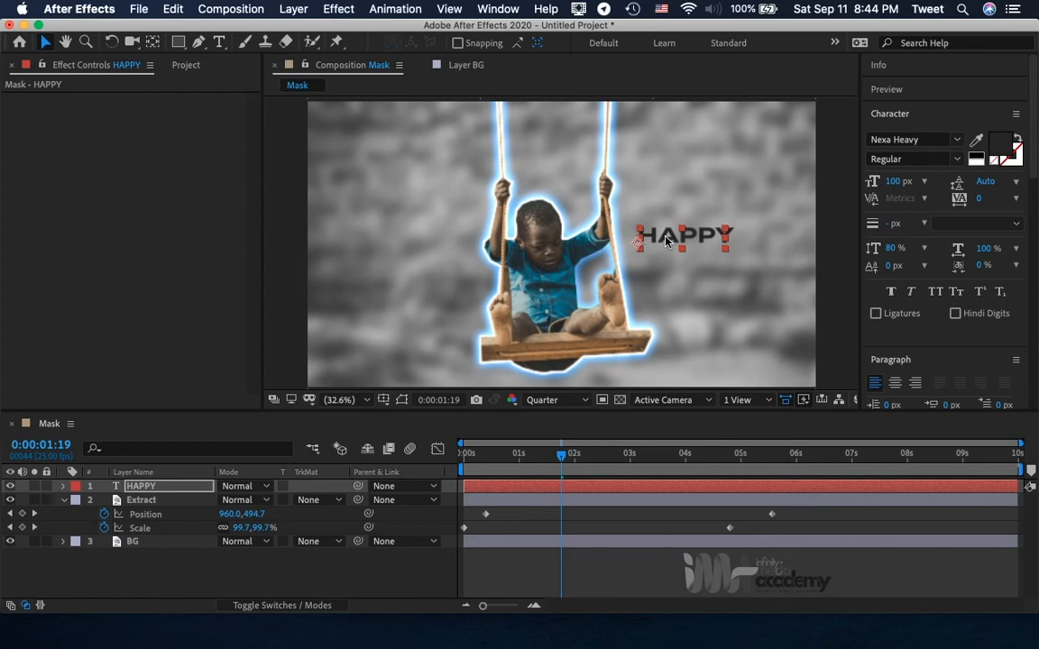
# Create a new 1920 x 1080 px dark gray solid named Track Matte directly above the HAPPY text layer.
pyautogui.click(156, 487)
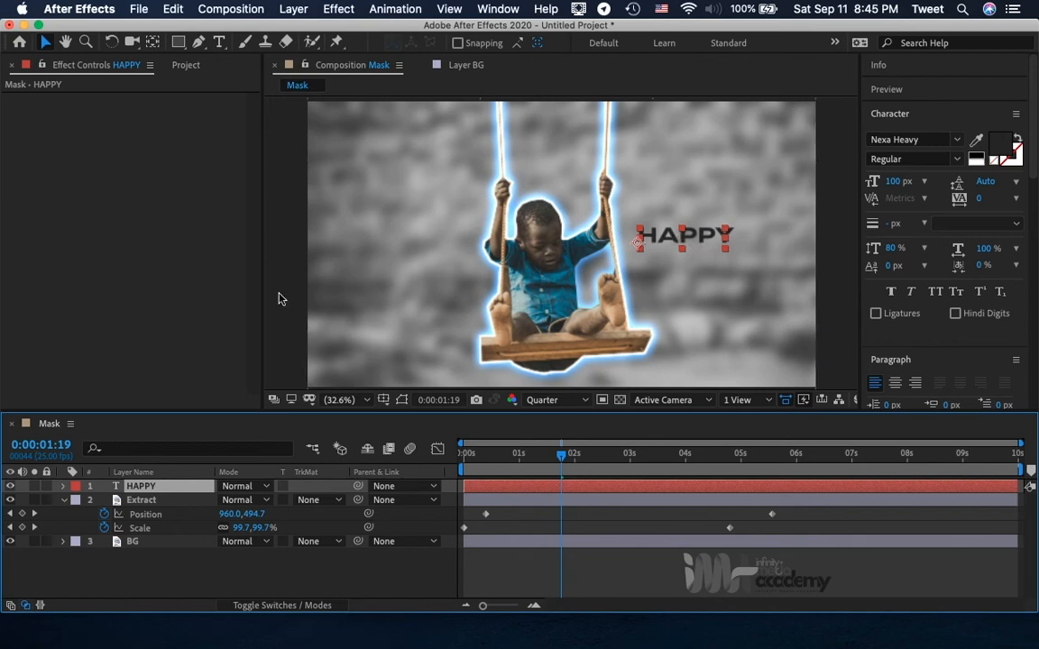
pyautogui.click(294, 8)
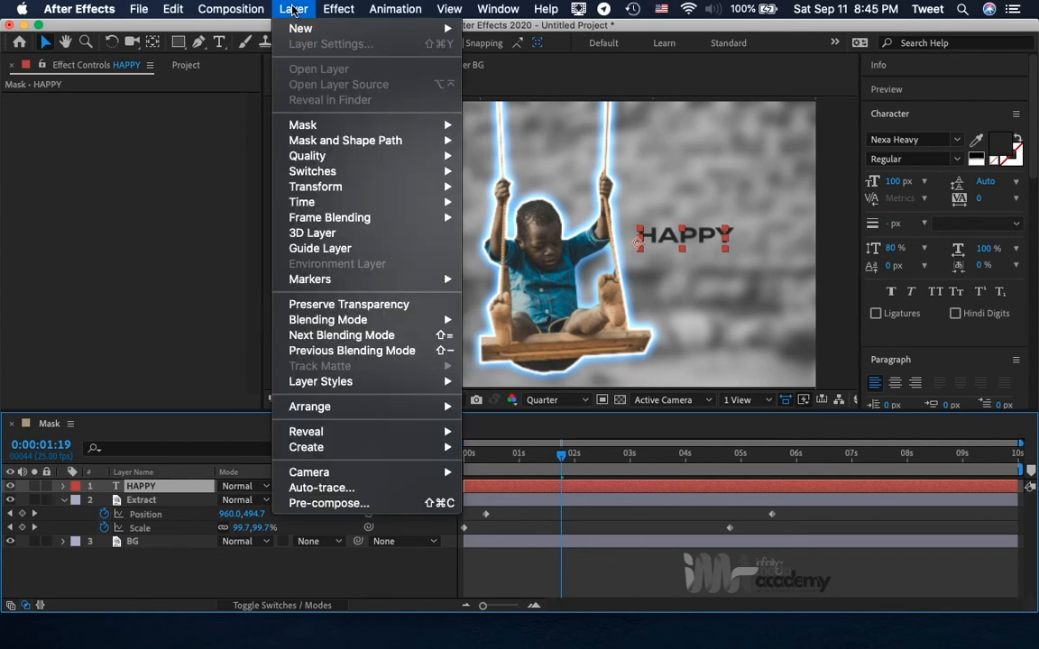
pyautogui.moveTo(297, 32)
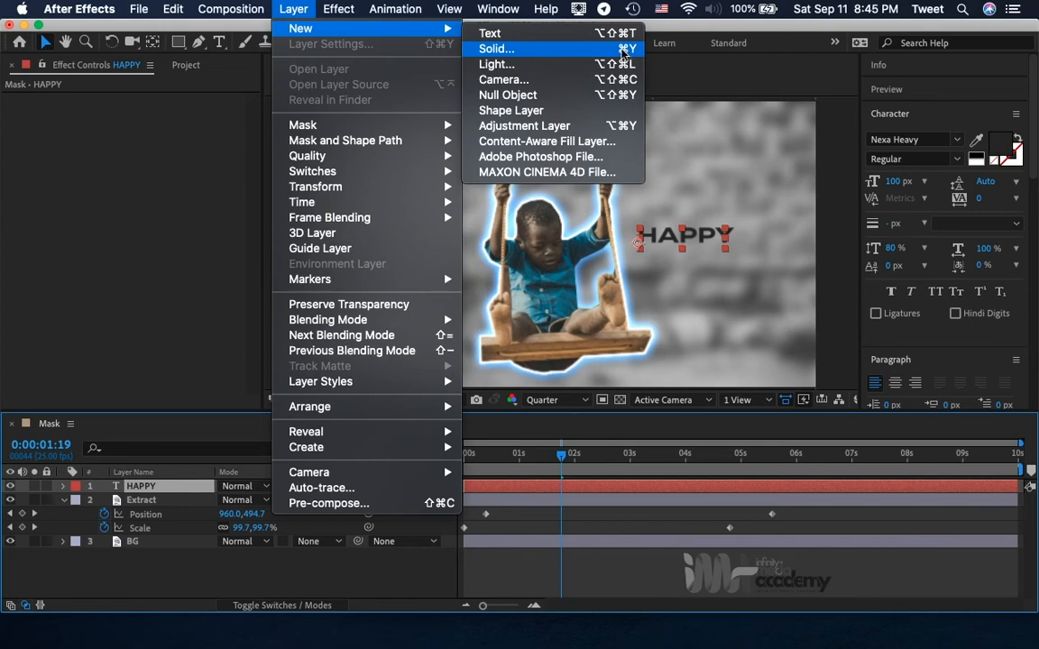
pyautogui.click(537, 53)
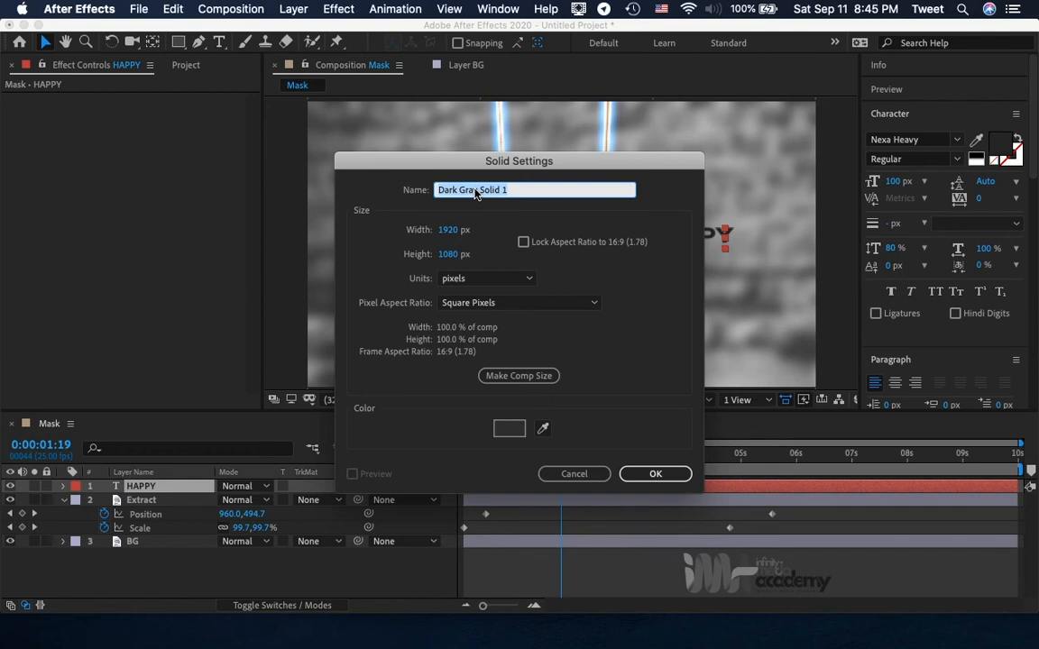
pyautogui.write('T')
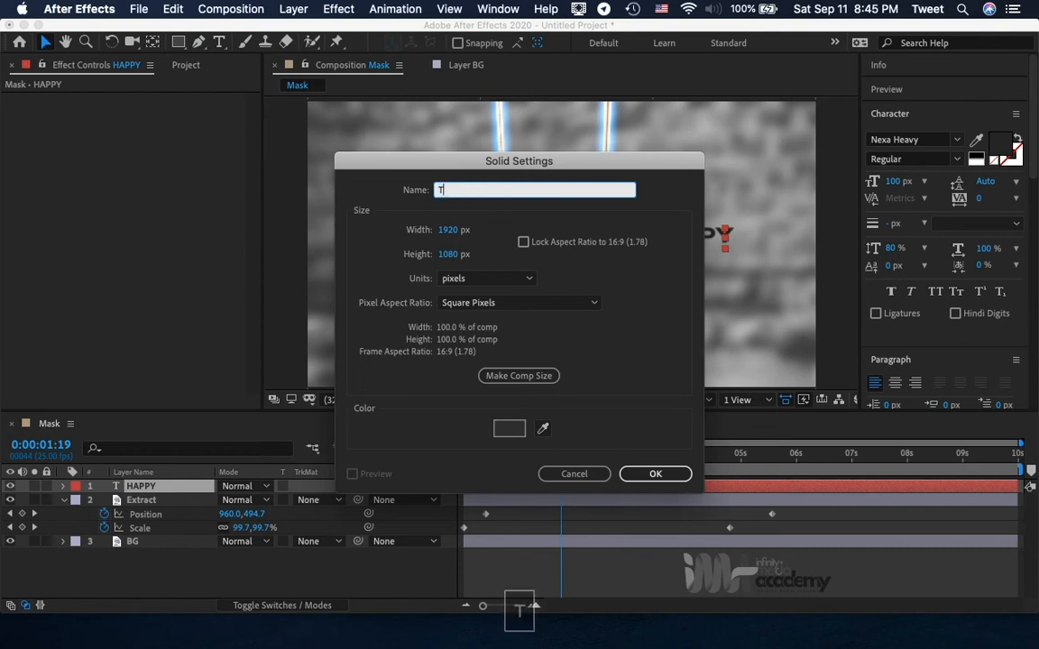
pyautogui.write('ac')
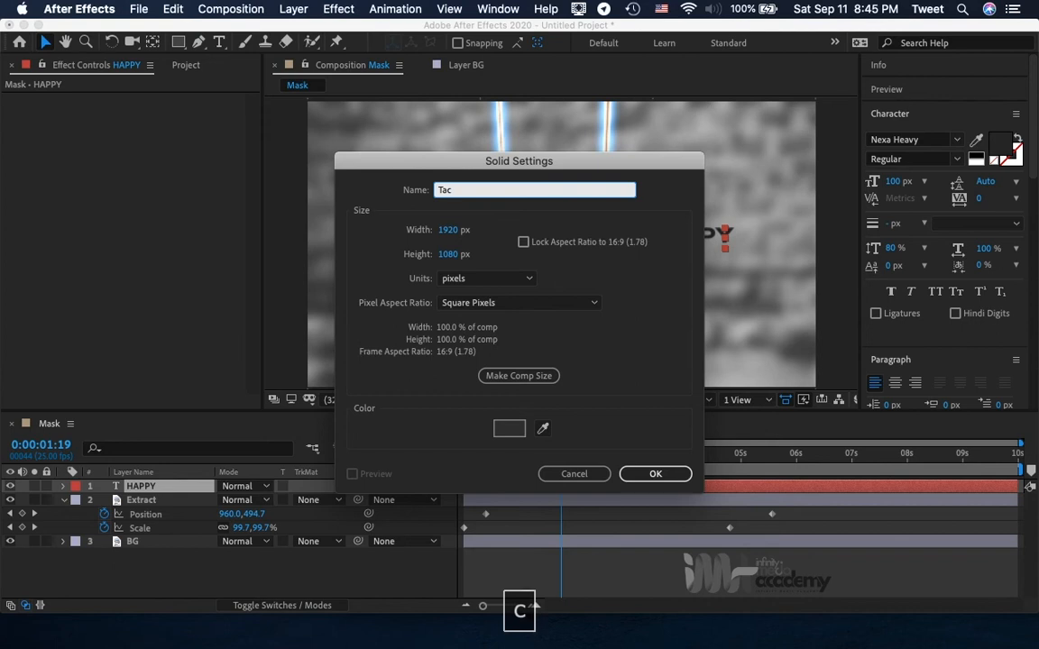
pyautogui.press('BackSpace')
pyautogui.press('BackSpace')
pyautogui.write('ra')
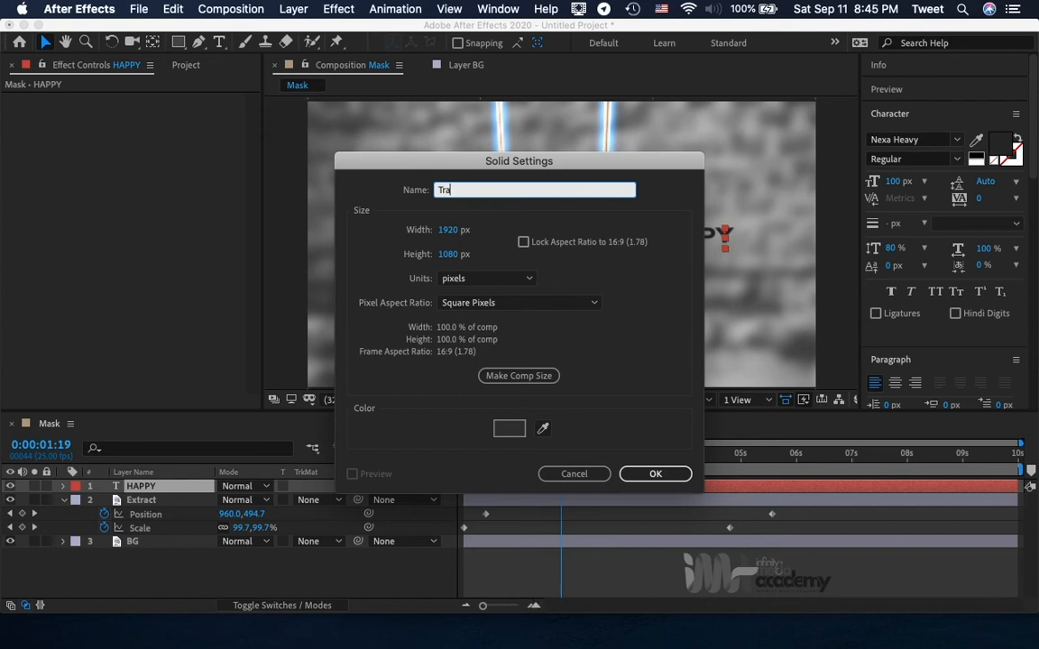
pyautogui.write('ck Matte')
pyautogui.click(656, 476)
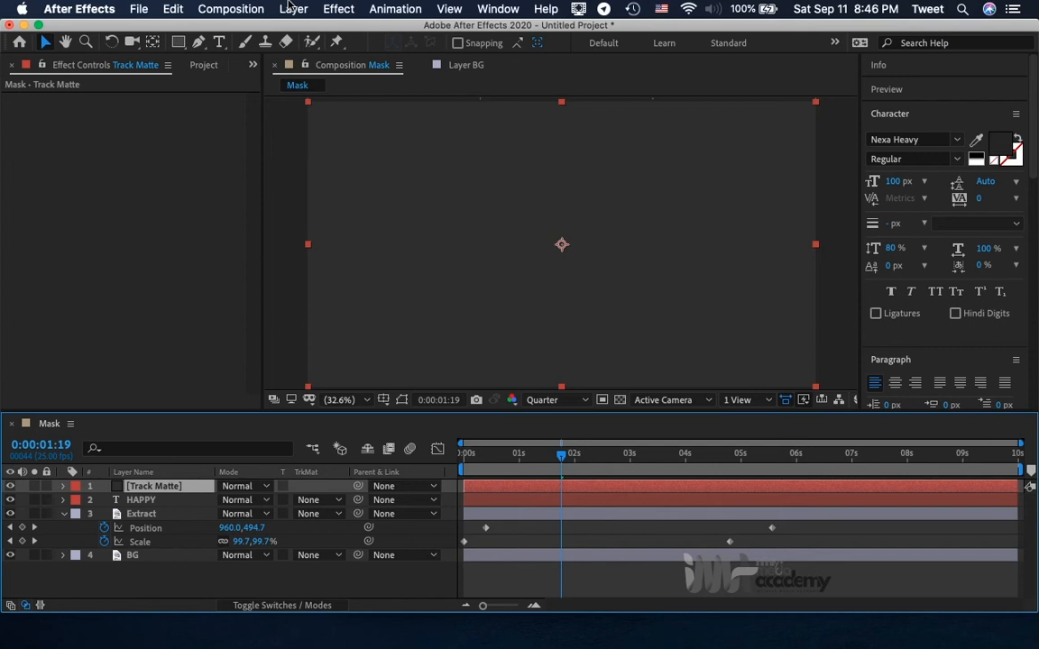
# Resize the Track Matte solid to 700 px wide and 400 px high.
pyautogui.click(293, 8)
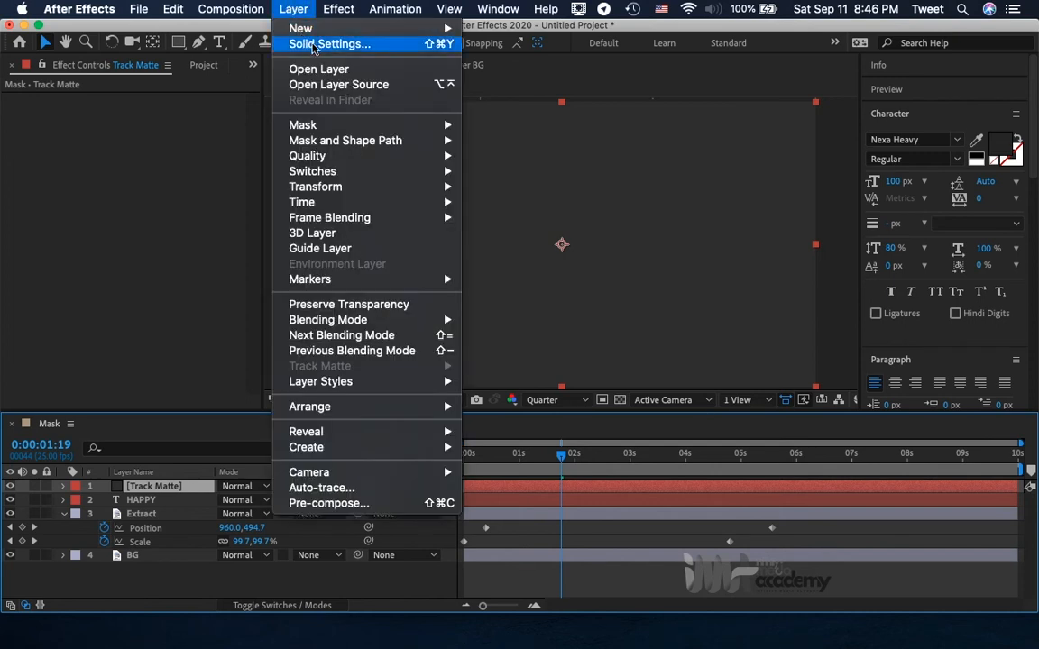
pyautogui.moveTo(330, 34)
pyautogui.click(331, 45)
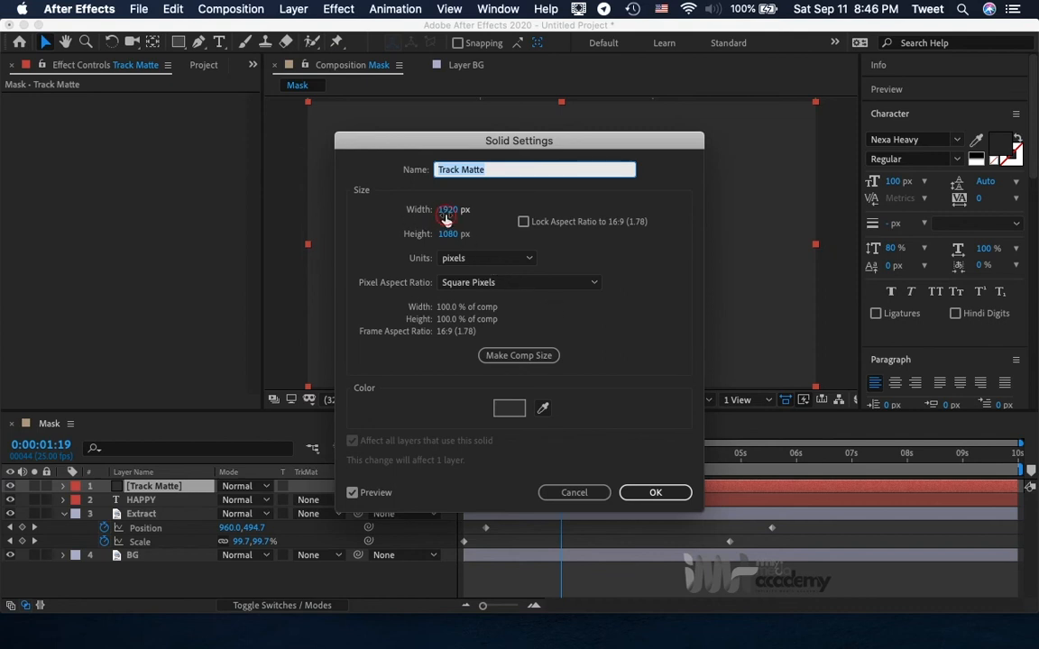
pyautogui.click(446, 210)
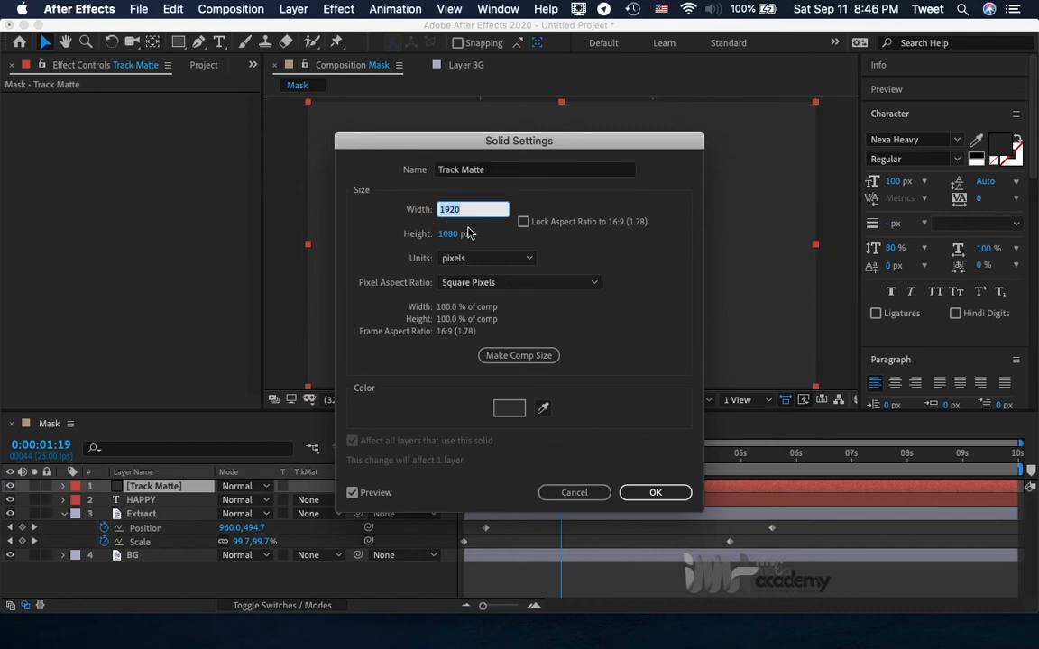
pyautogui.write('700')
pyautogui.click(460, 236)
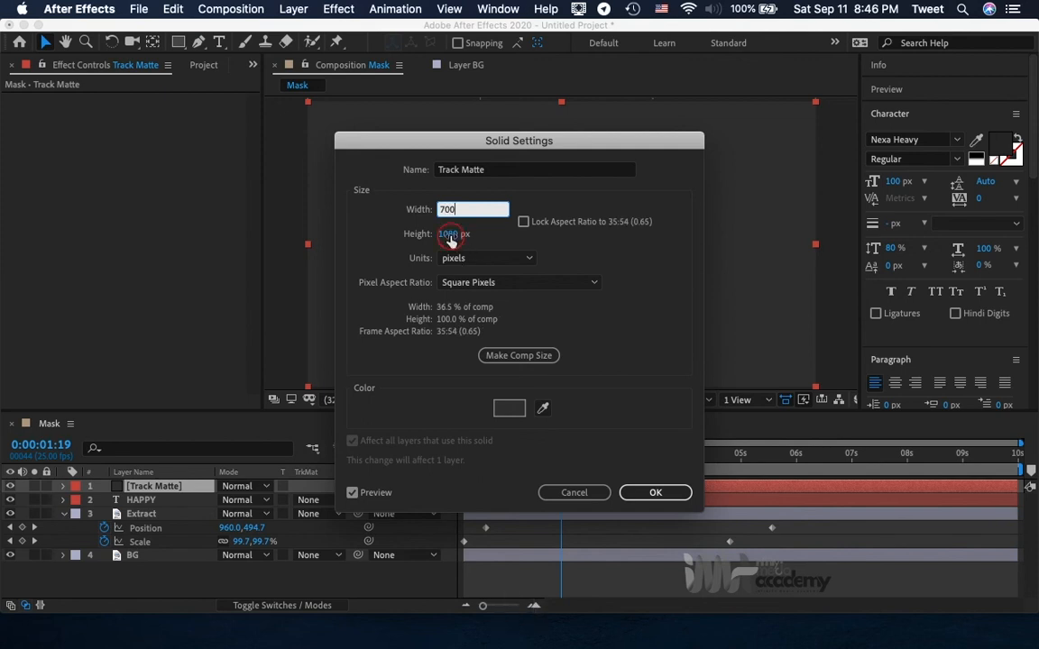
pyautogui.write('400')
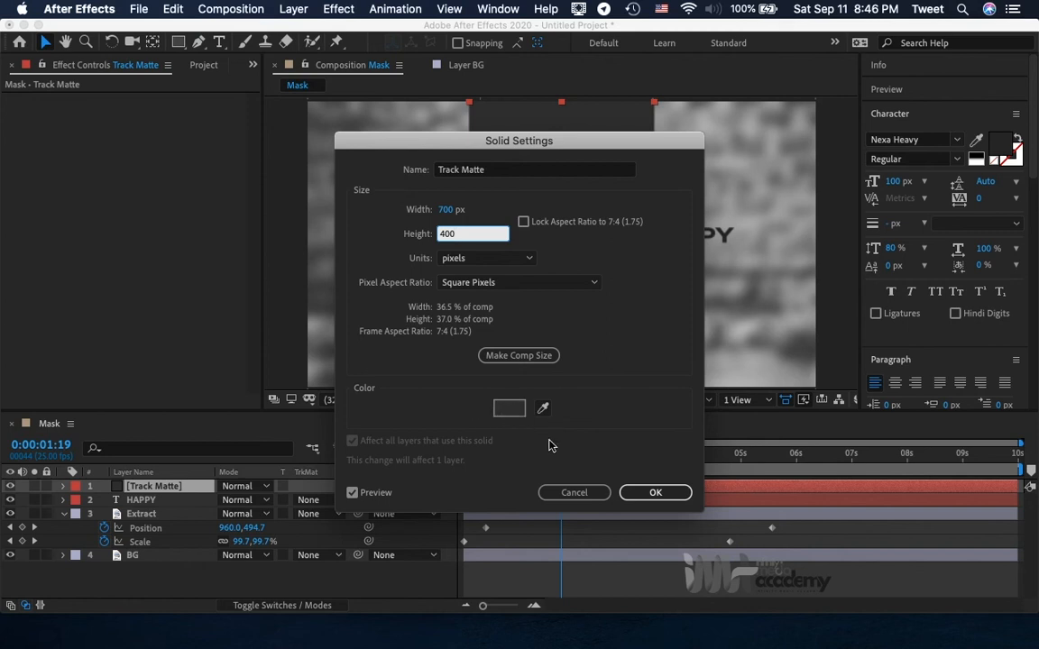
pyautogui.click(656, 493)
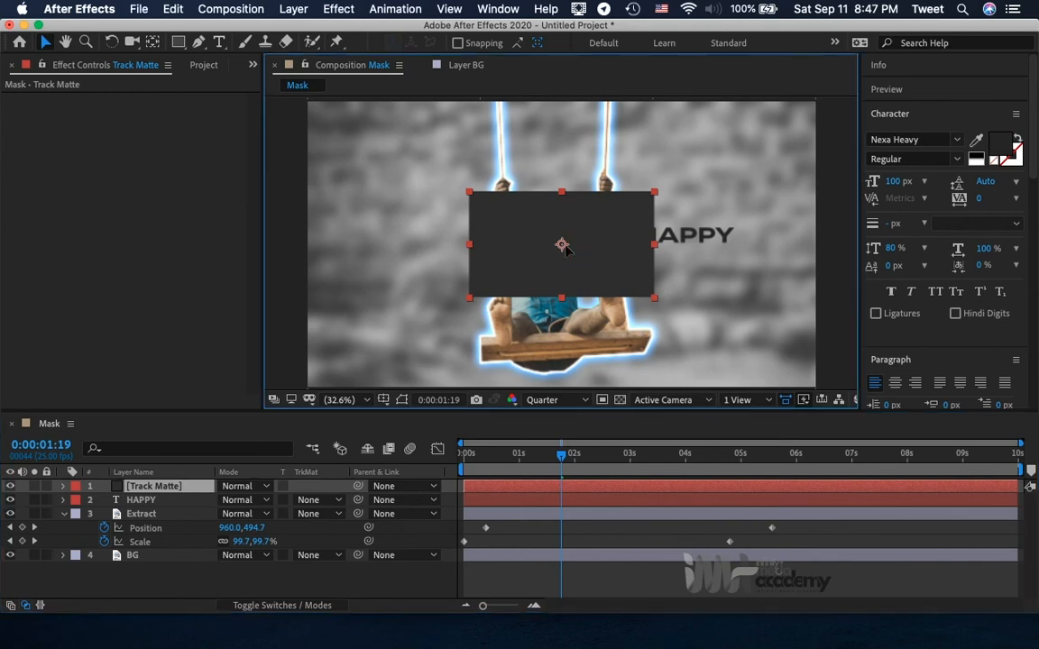
# Move the Track Matte solid so it covers the boy's torso and the area on the side away from the HAPPY text.
pyautogui.moveTo(591, 250); pyautogui.dragTo(647, 325)
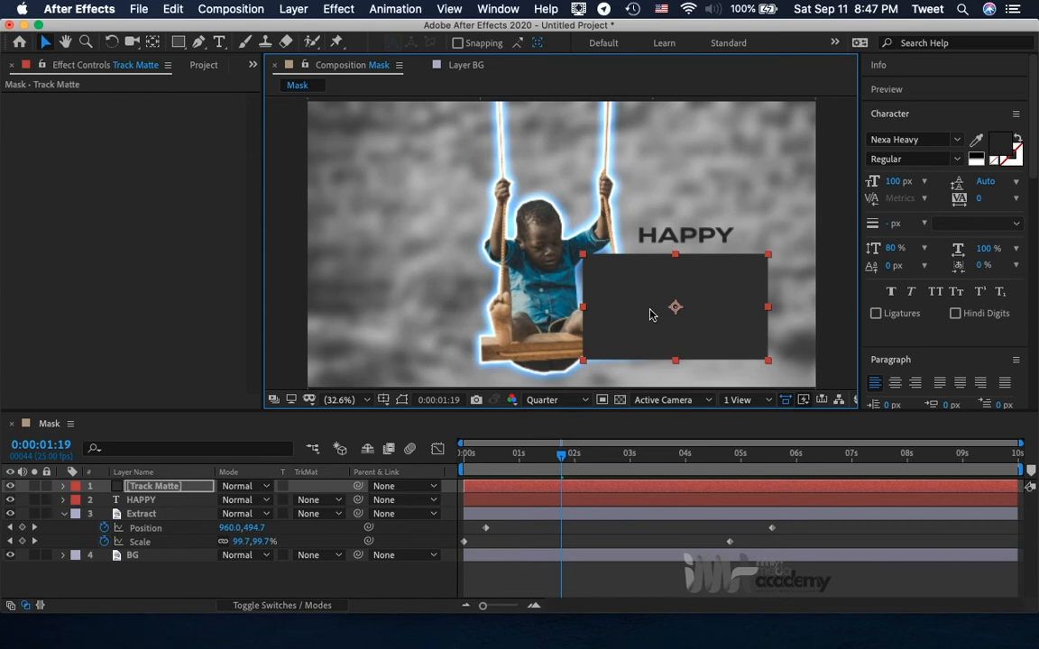
pyautogui.moveTo(631, 300); pyautogui.dragTo(430, 264)
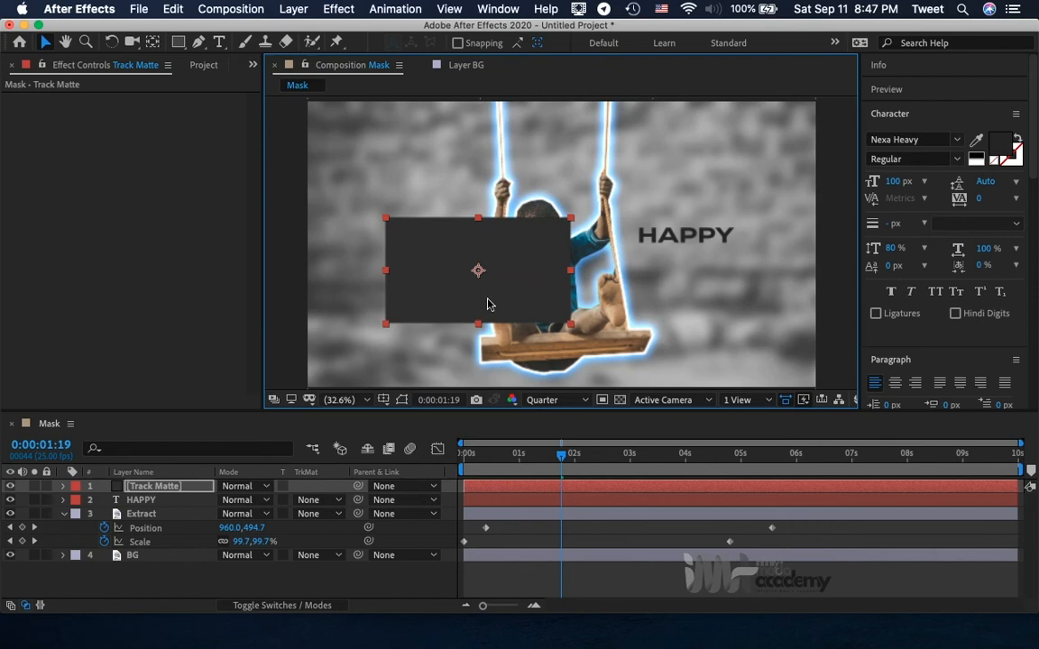
pyautogui.moveTo(521, 284); pyautogui.dragTo(540, 299)
pyautogui.click(539, 290)
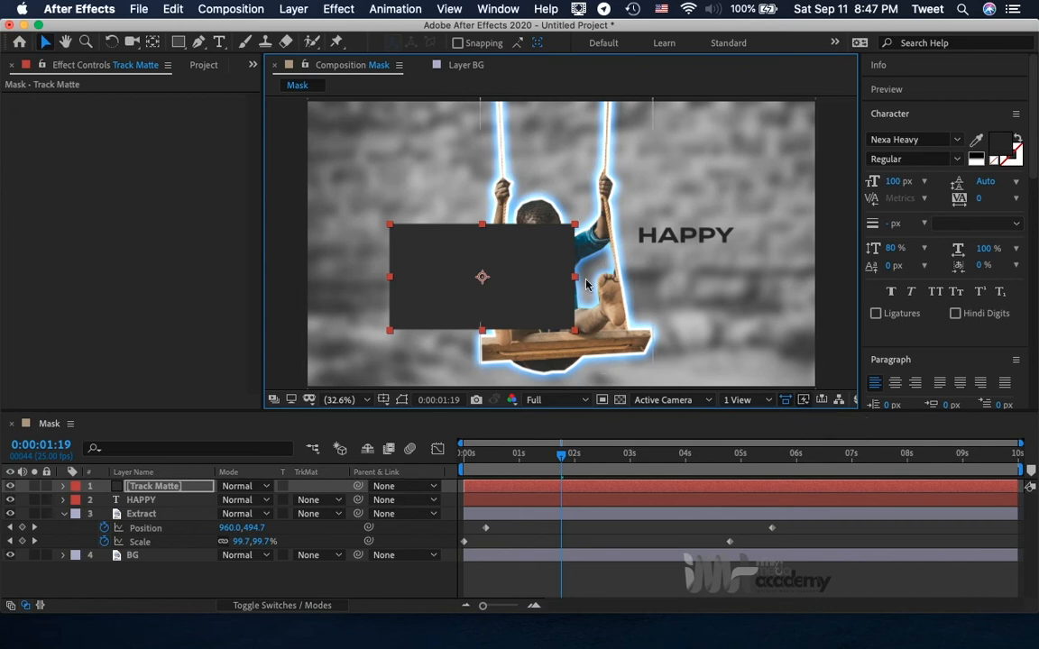
# Set Fast Previews to Off (Final Quality) and slightly adjust the Track Matte solid's position over the boy.
pyautogui.click(802, 402)
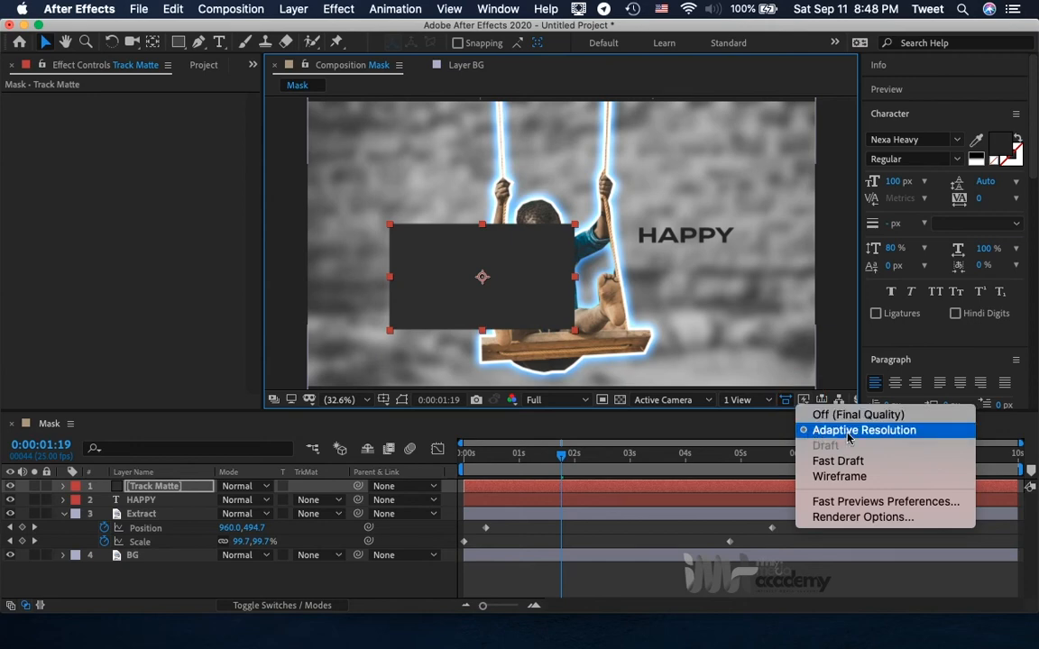
pyautogui.click(821, 416)
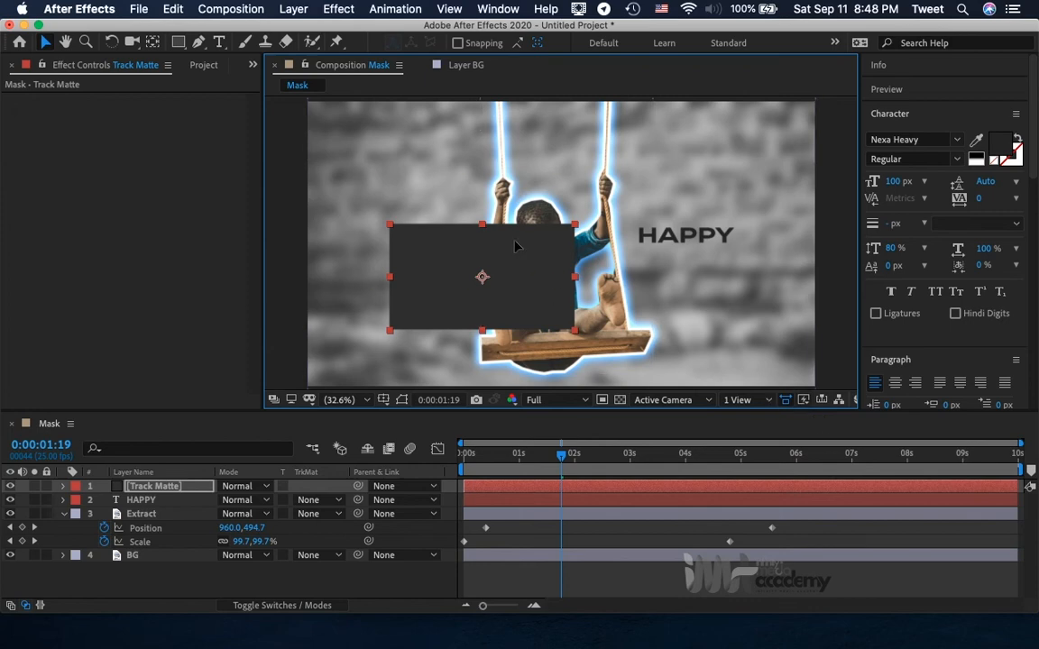
pyautogui.moveTo(519, 277); pyautogui.dragTo(545, 295)
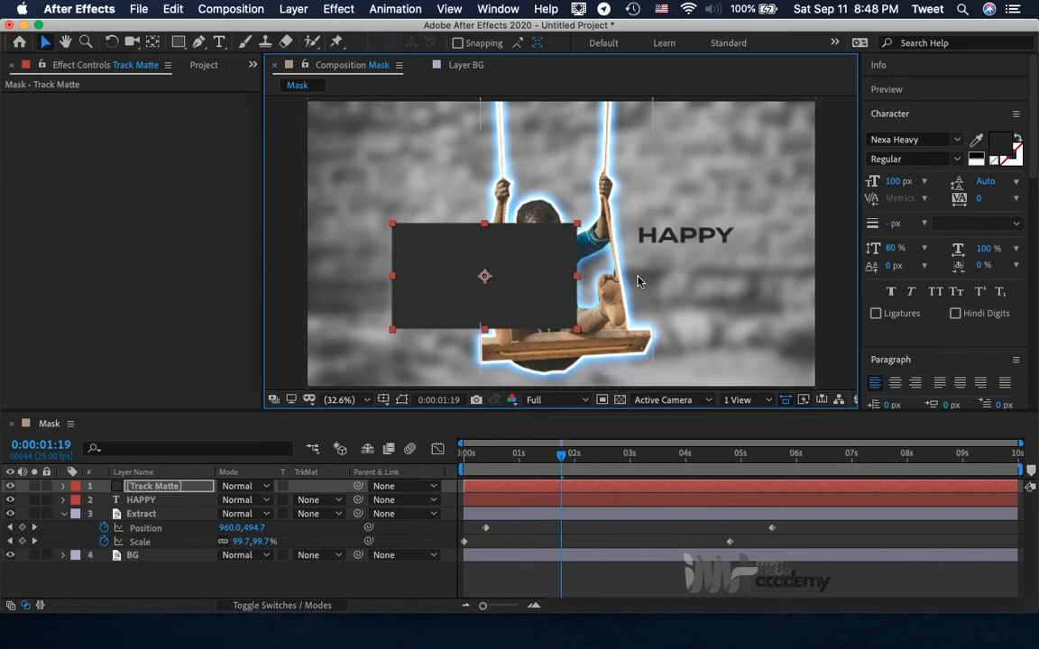
# Move the HAPPY text so its first letter sits right against the near edge of the Track Matte solid.
pyautogui.click(671, 242)
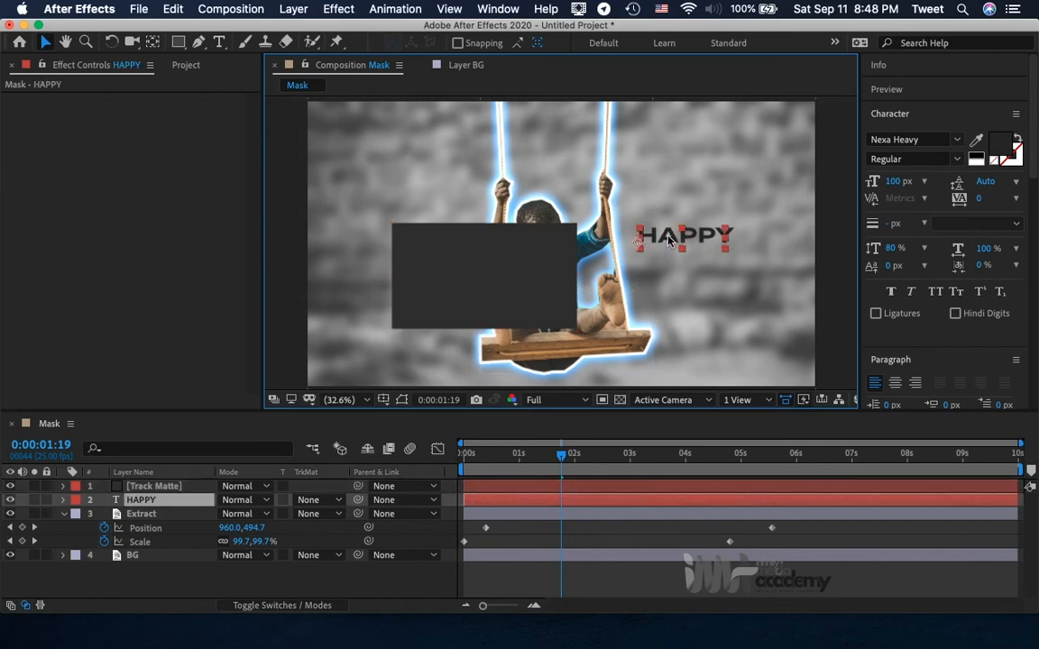
pyautogui.moveTo(669, 239); pyautogui.dragTo(614, 281)
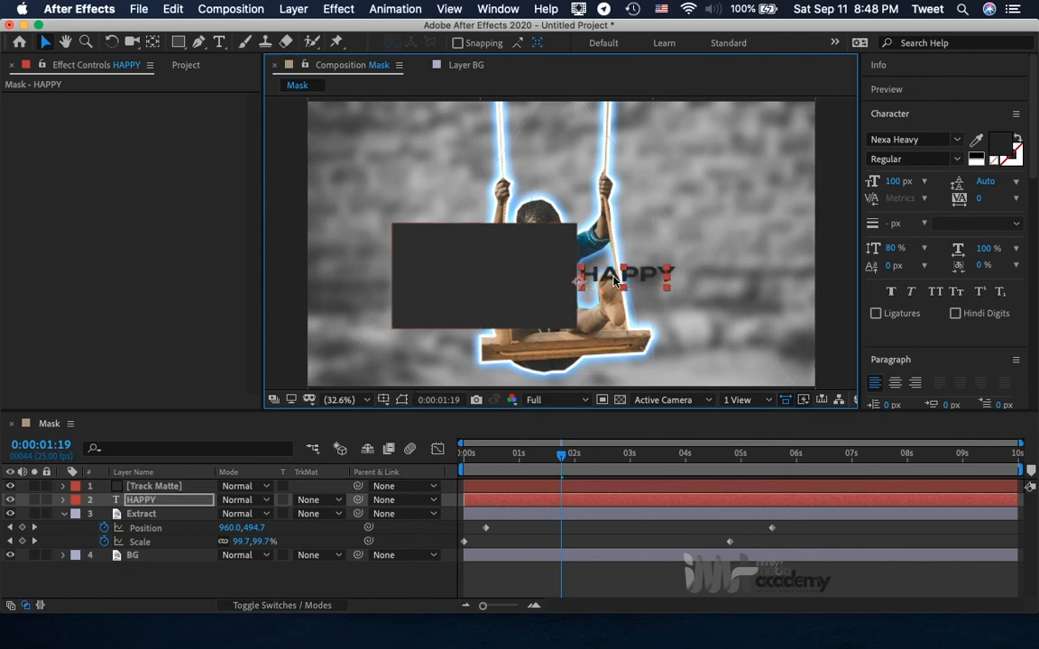
pyautogui.click(137, 501)
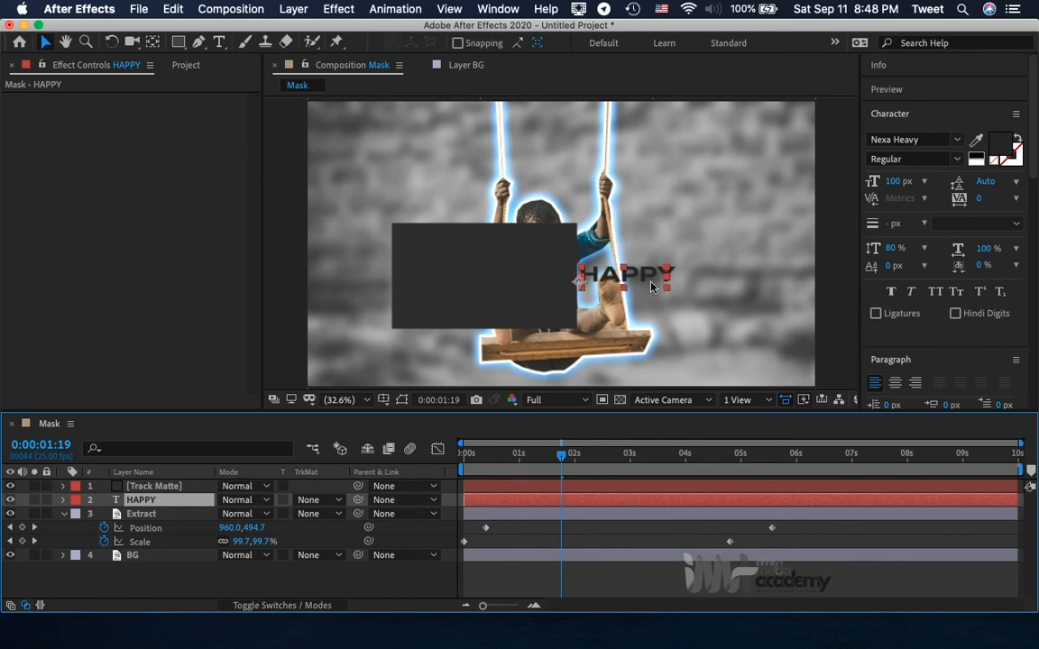
# Set the HAPPY layer's track matte to Alpha Inverted Matte "[Track Matte]".
pyautogui.click(137, 488)
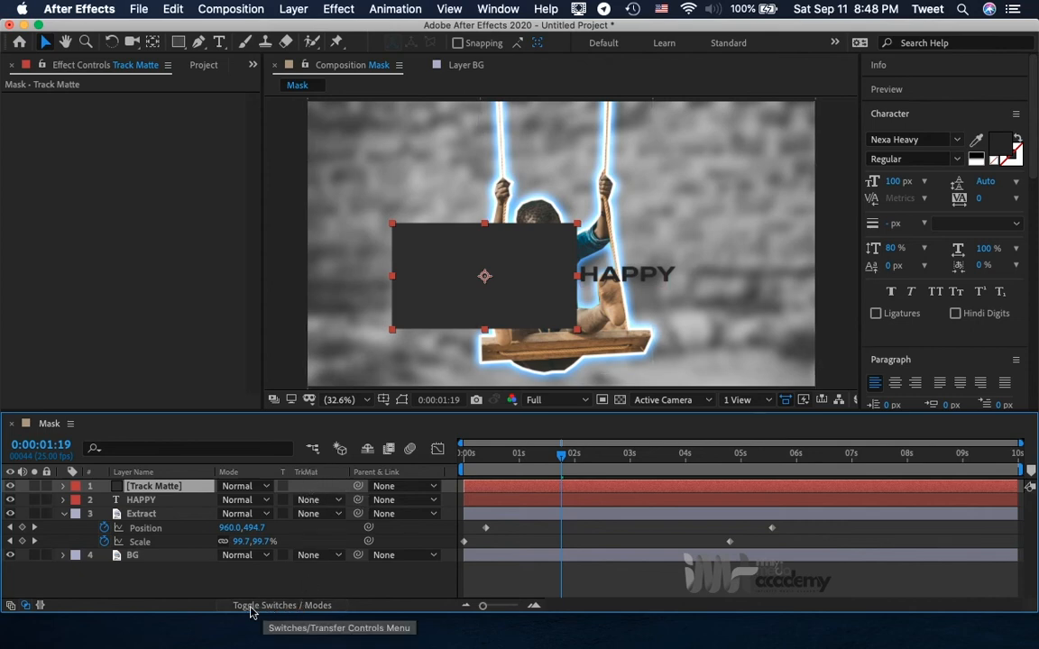
pyautogui.click(299, 607)
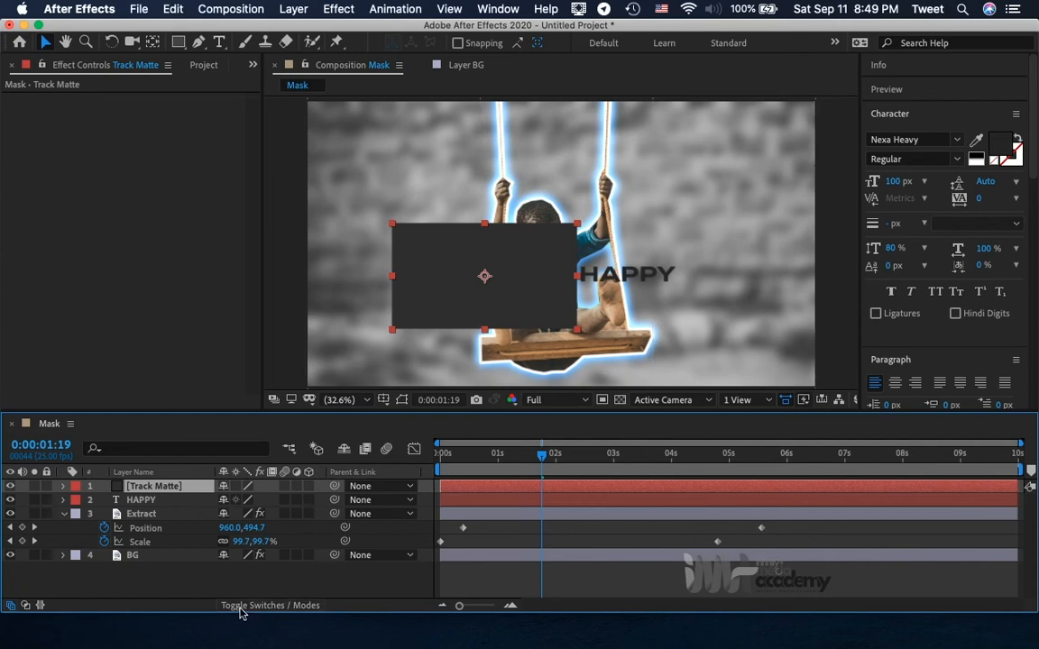
pyautogui.click(254, 608)
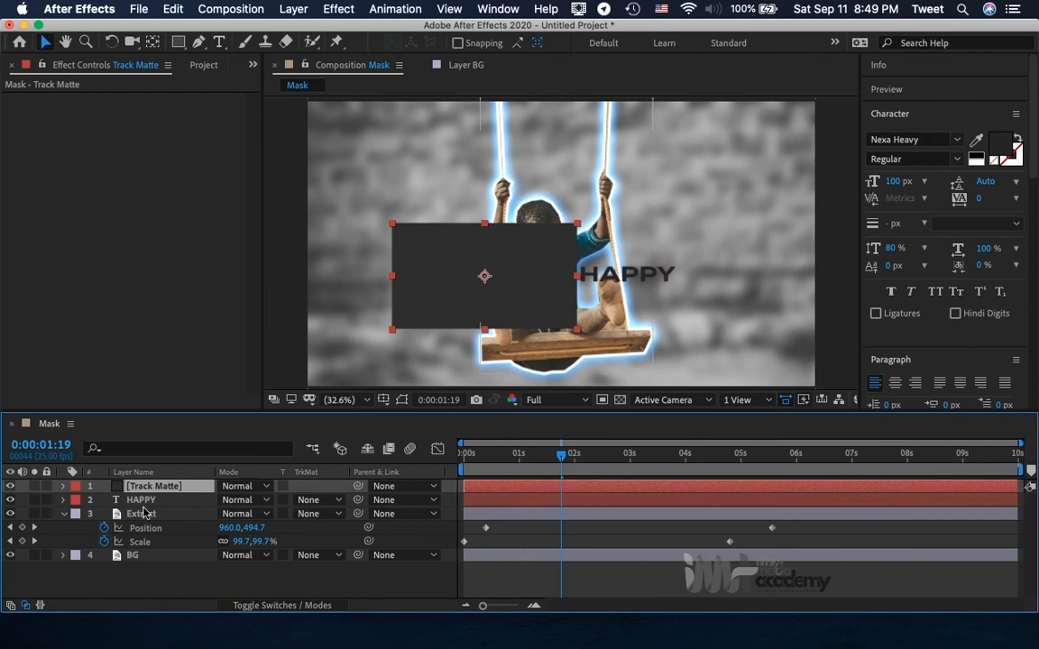
pyautogui.click(137, 501)
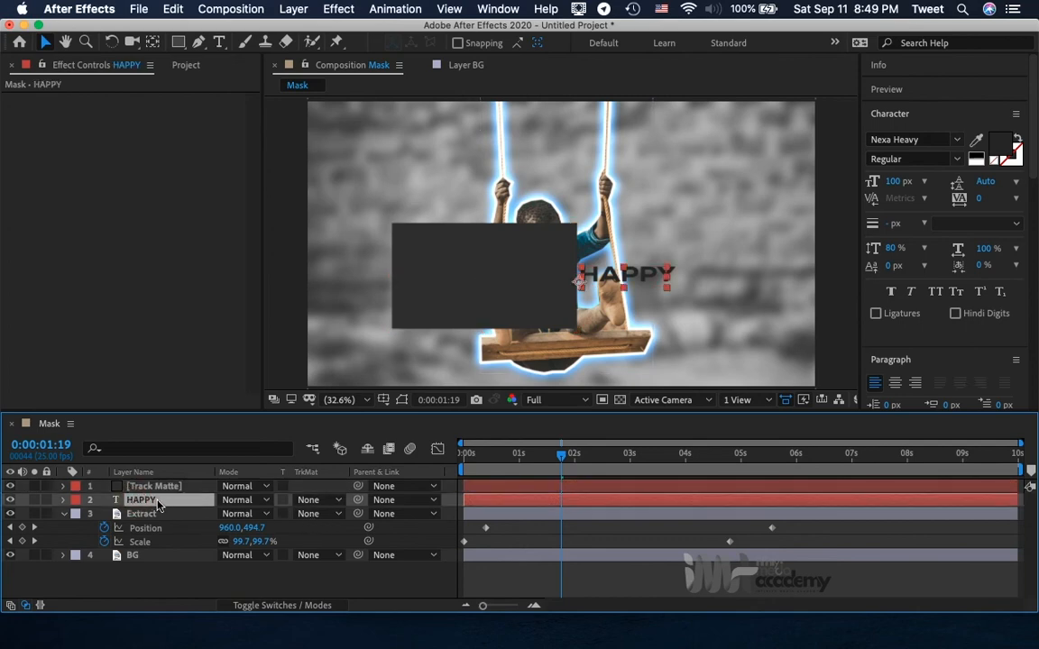
pyautogui.click(336, 501)
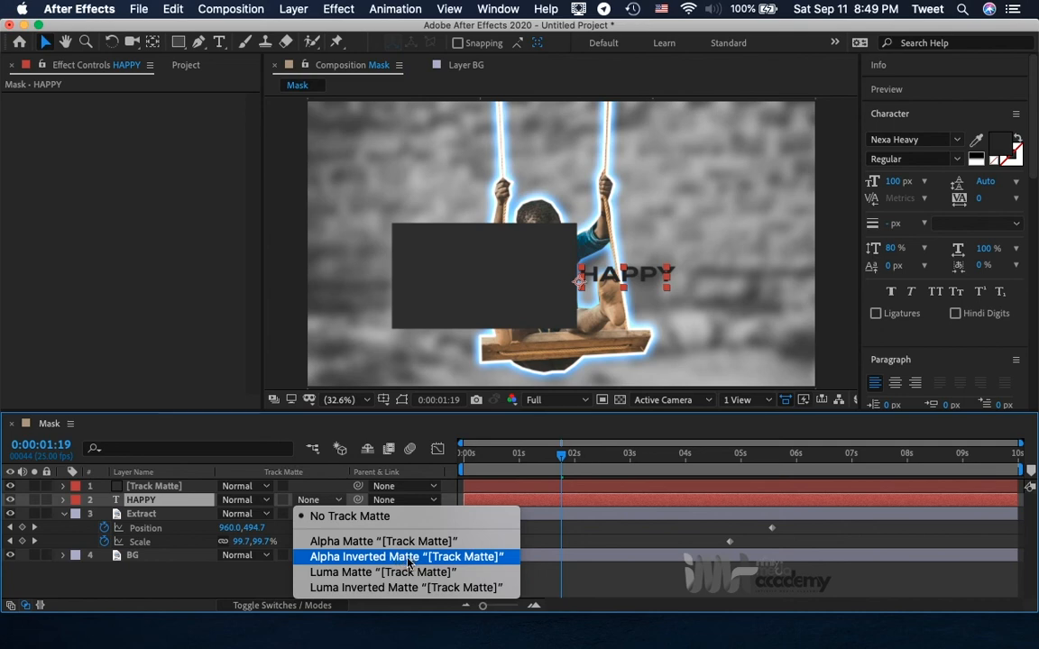
pyautogui.click(343, 560)
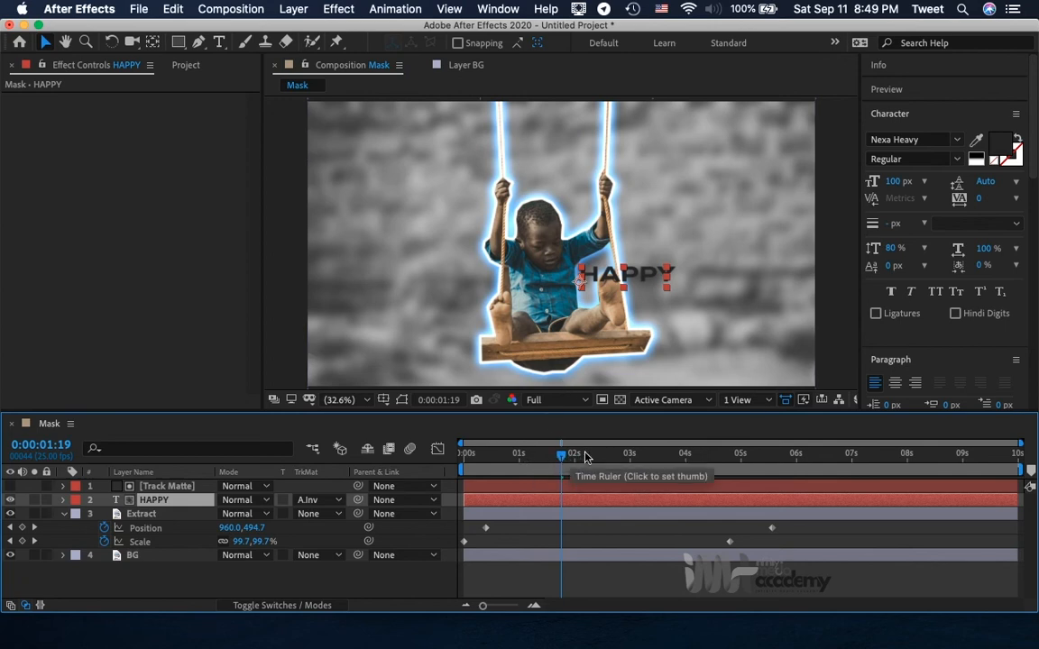
# Shift the Track Matte and HAPPY layers together in time so both start at 0:00:04:19.
pyautogui.moveTo(664, 464); pyautogui.dragTo(739, 460)
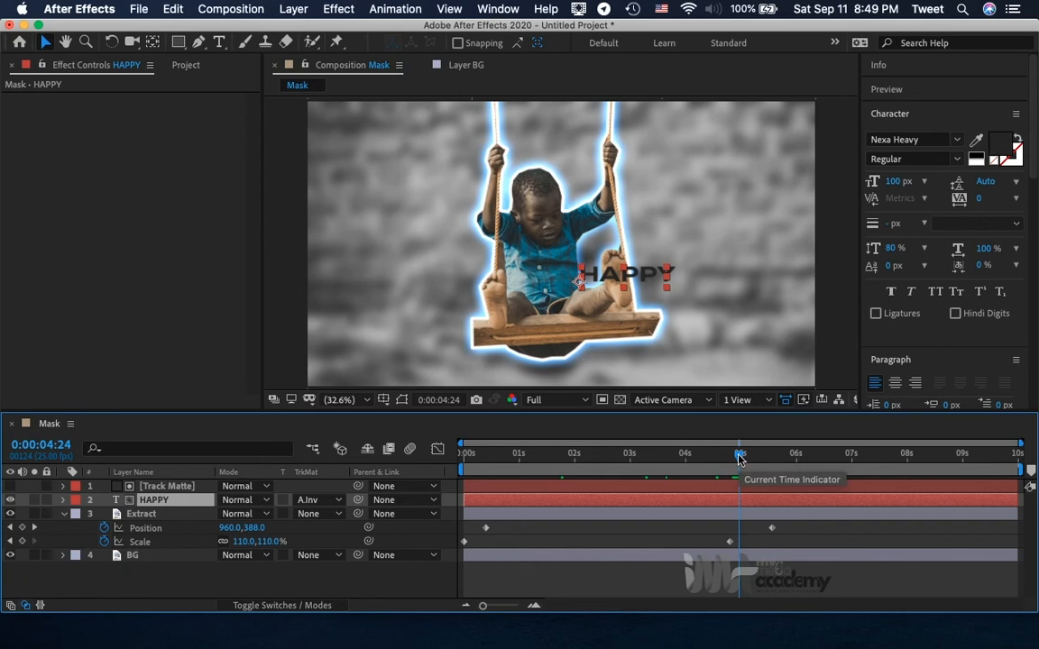
pyautogui.moveTo(740, 460); pyautogui.dragTo(728, 463)
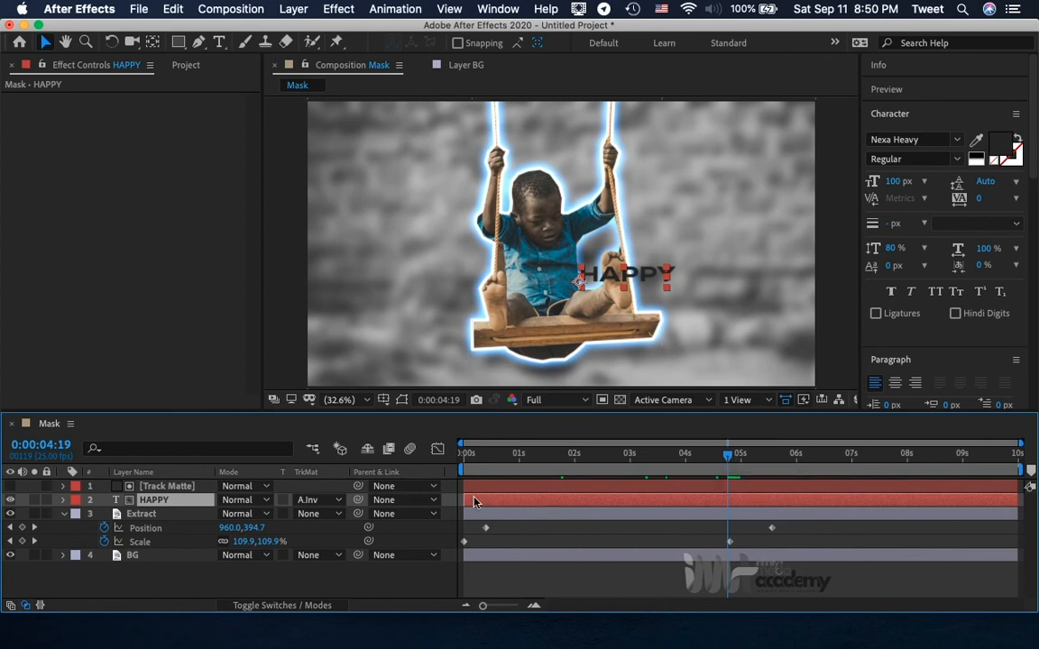
pyautogui.keyDown('shift'); pyautogui.click(167, 492); pyautogui.keyUp('shift')
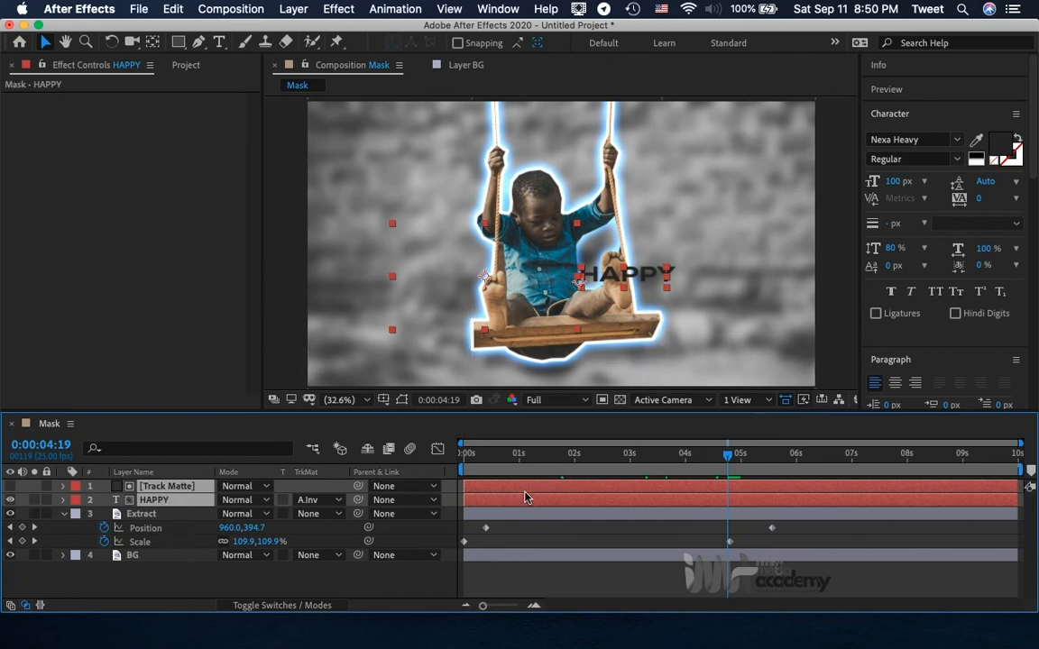
pyautogui.moveTo(521, 495); pyautogui.dragTo(786, 490)
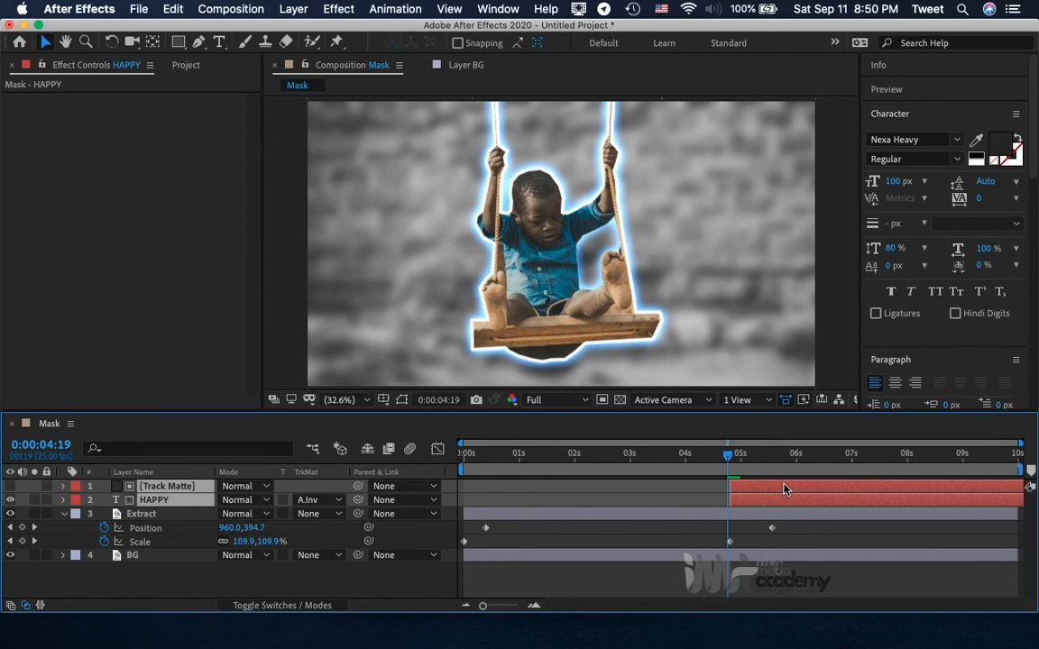
pyautogui.press('[')
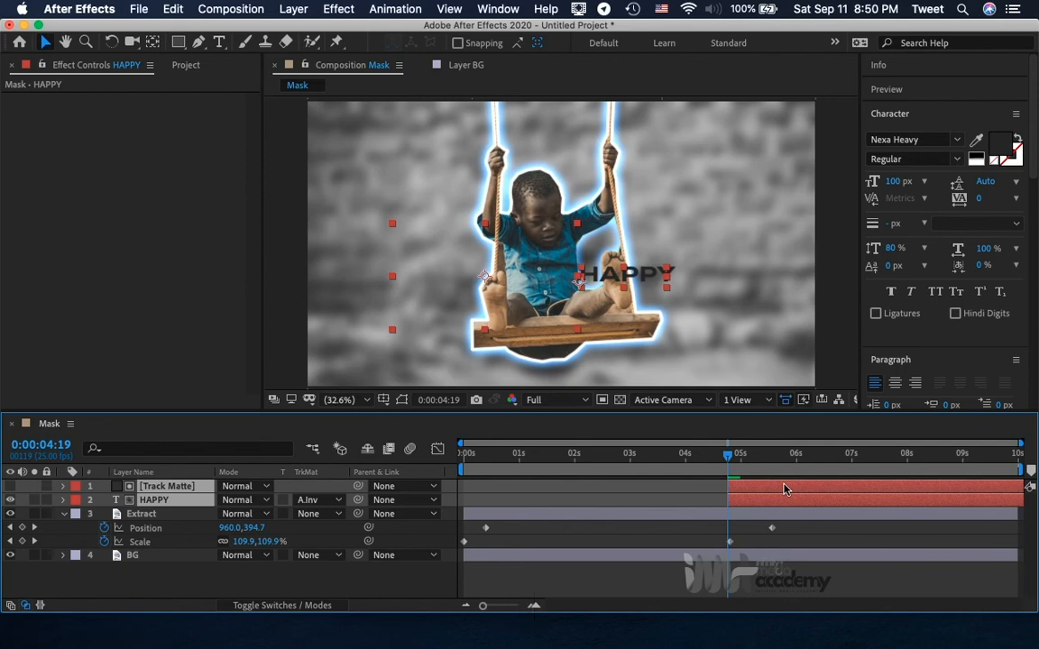
pyautogui.click(689, 505)
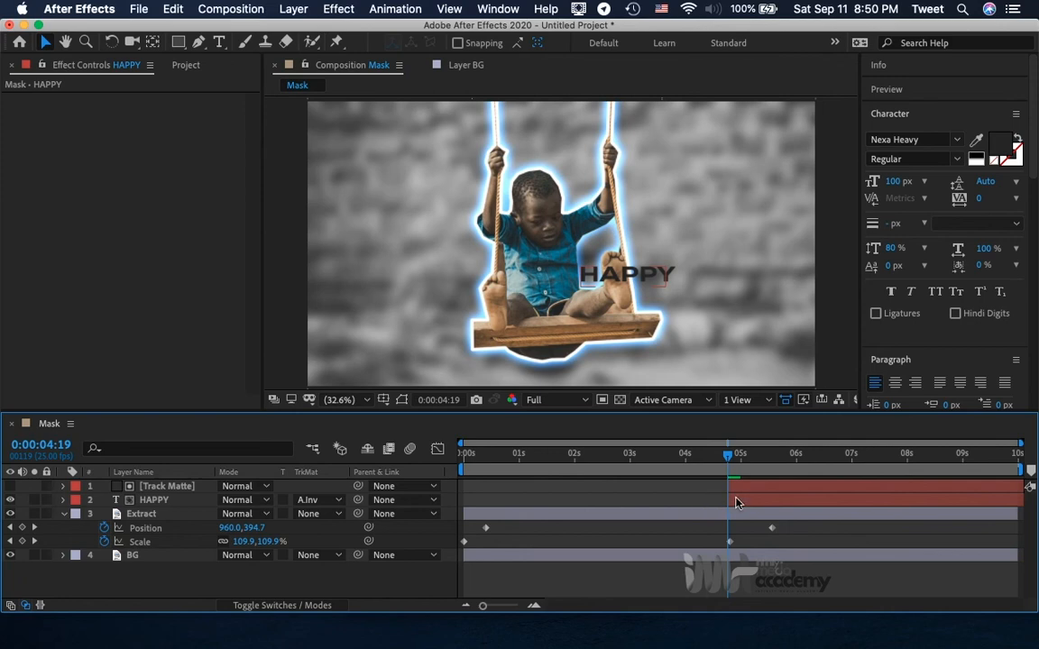
# Keyframe the HAPPY layer's current Position at 0:00:04:19 and again at 0:00:05:12.
pyautogui.click(732, 498)
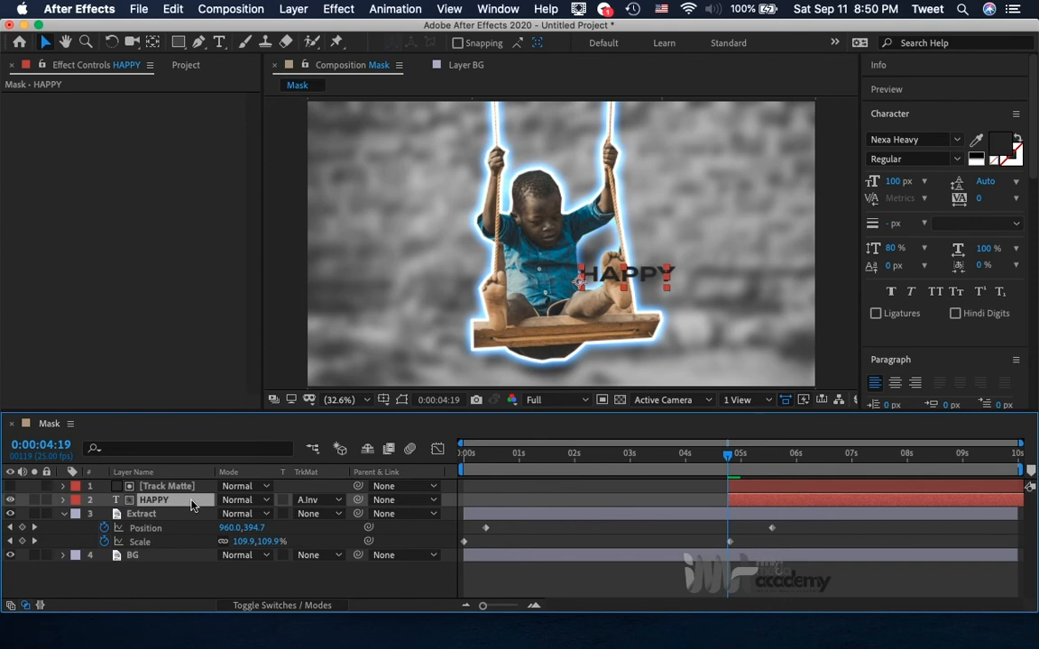
pyautogui.press('p')
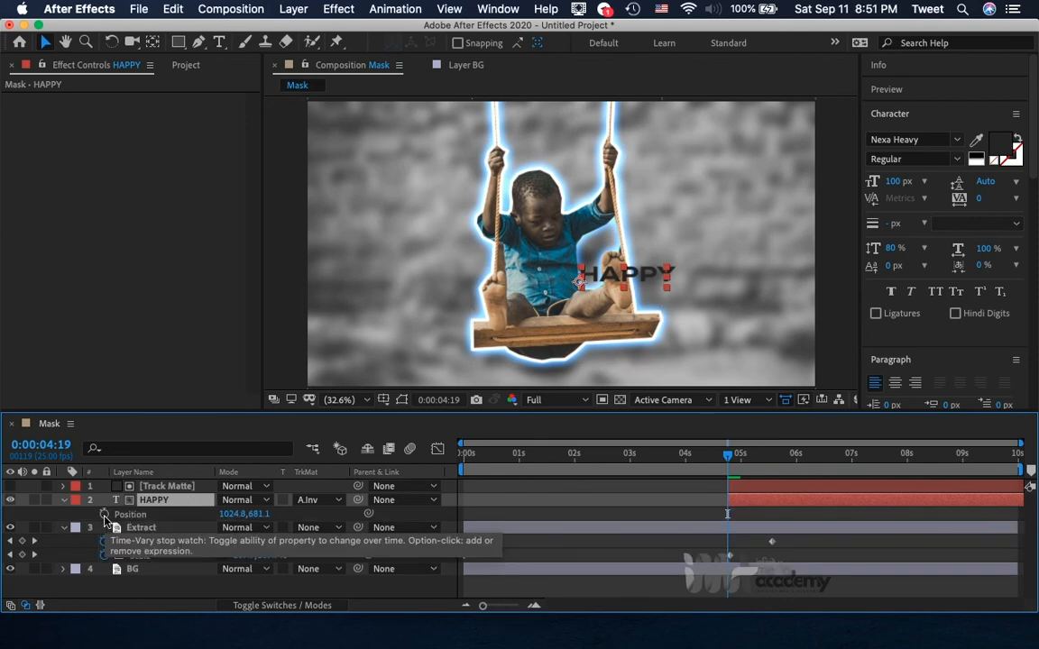
pyautogui.click(105, 515)
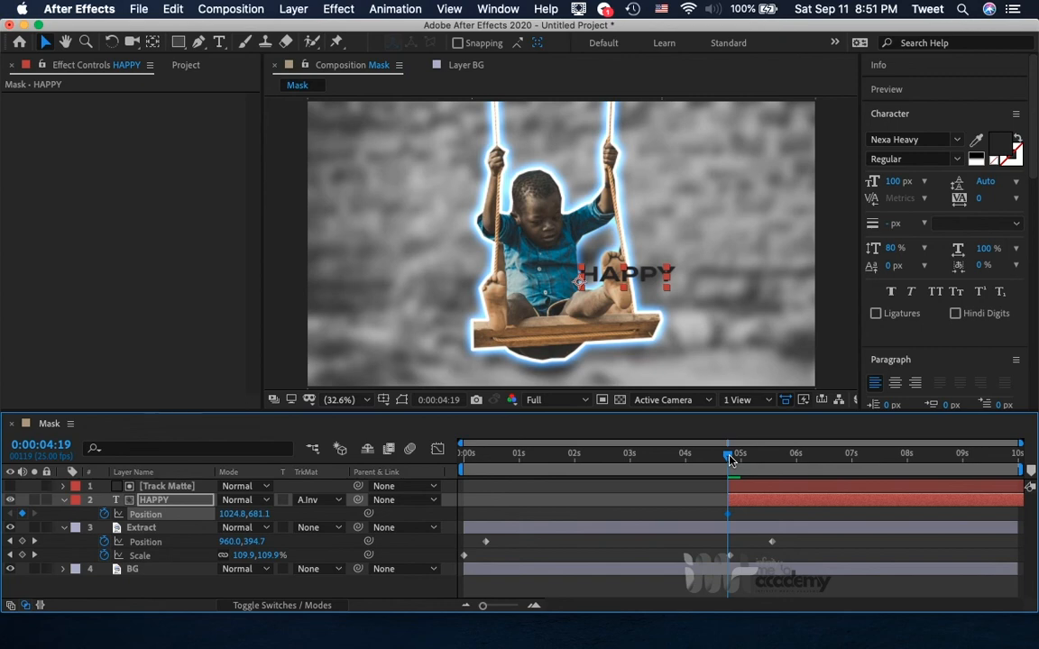
pyautogui.moveTo(731, 459); pyautogui.dragTo(769, 467)
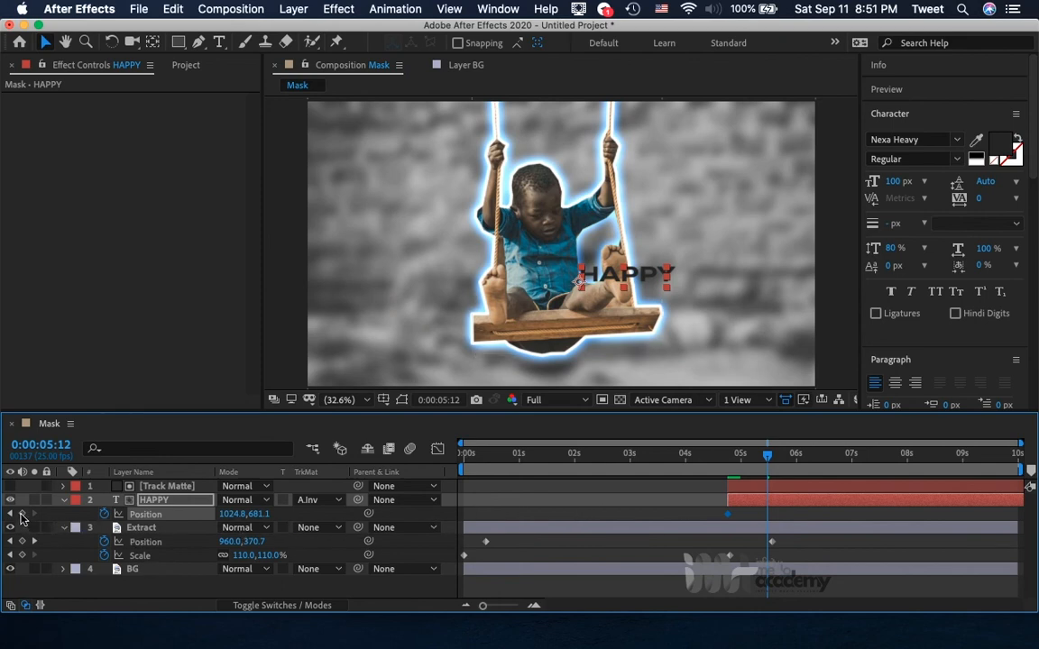
pyautogui.click(22, 514)
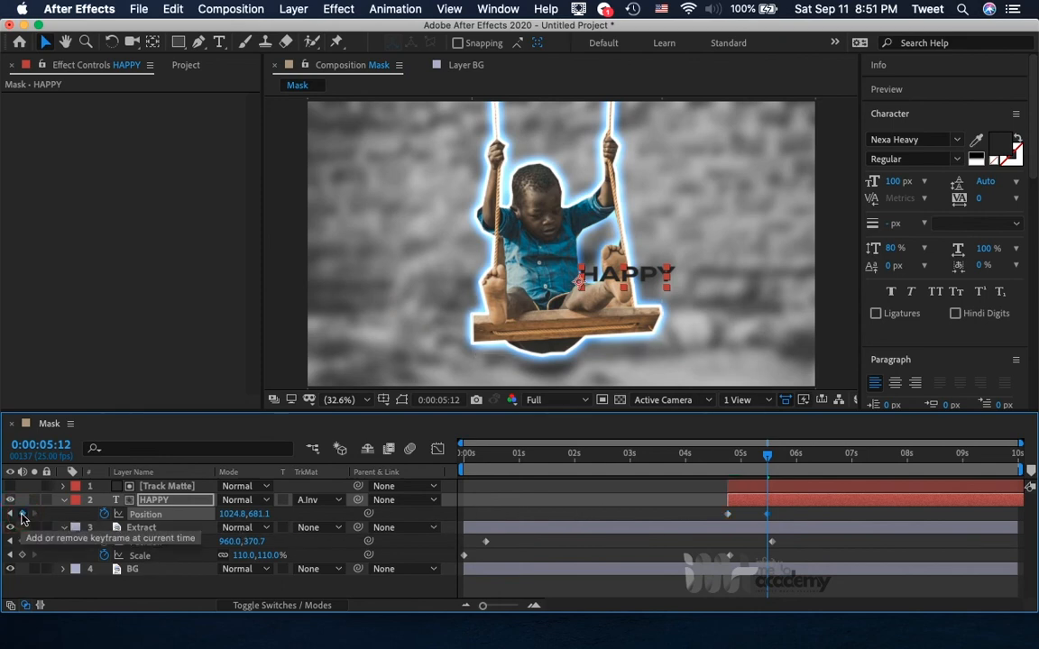
# At the first HAPPY Position keyframe, set the X value to 557.8 so the text sits behind the matte.
pyautogui.click(10, 515)
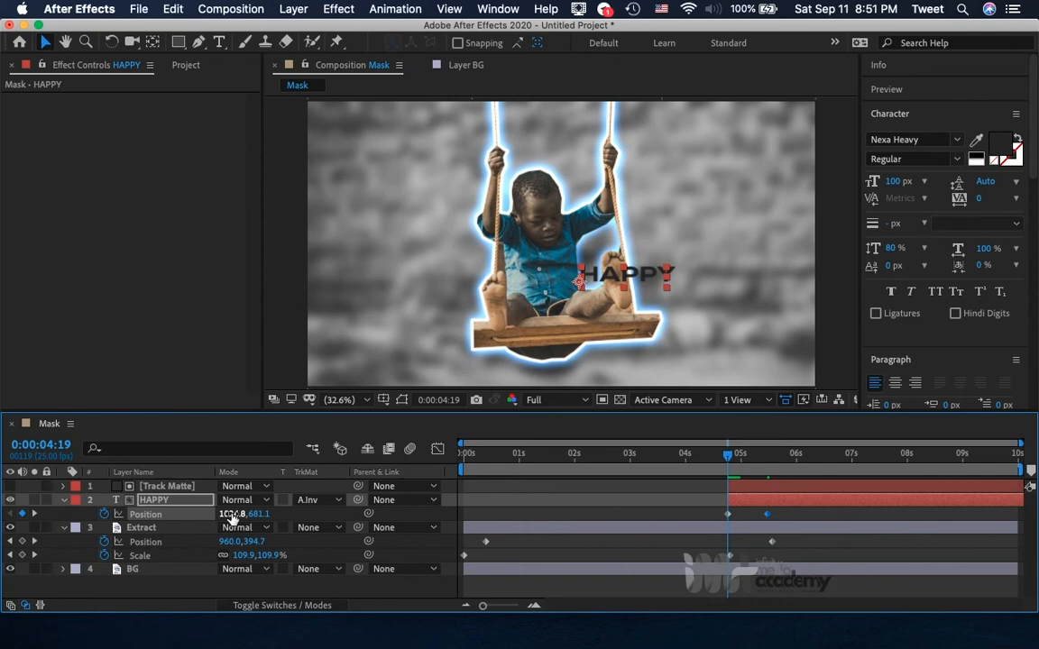
pyautogui.moveTo(230, 515); pyautogui.dragTo(4, 531)
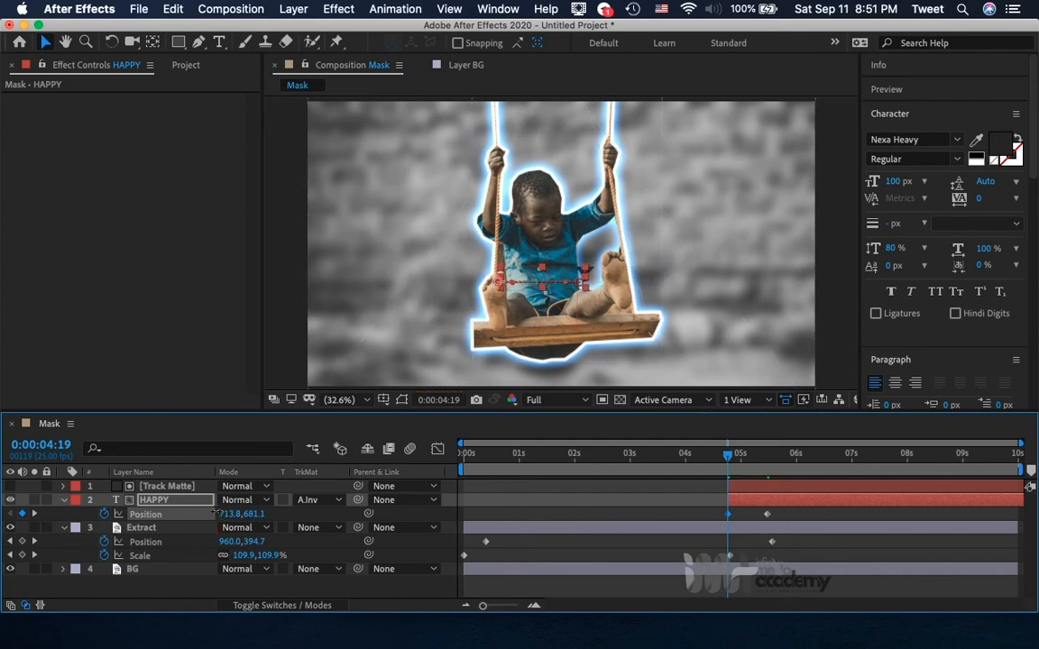
pyautogui.moveTo(216, 514); pyautogui.dragTo(90, 509)
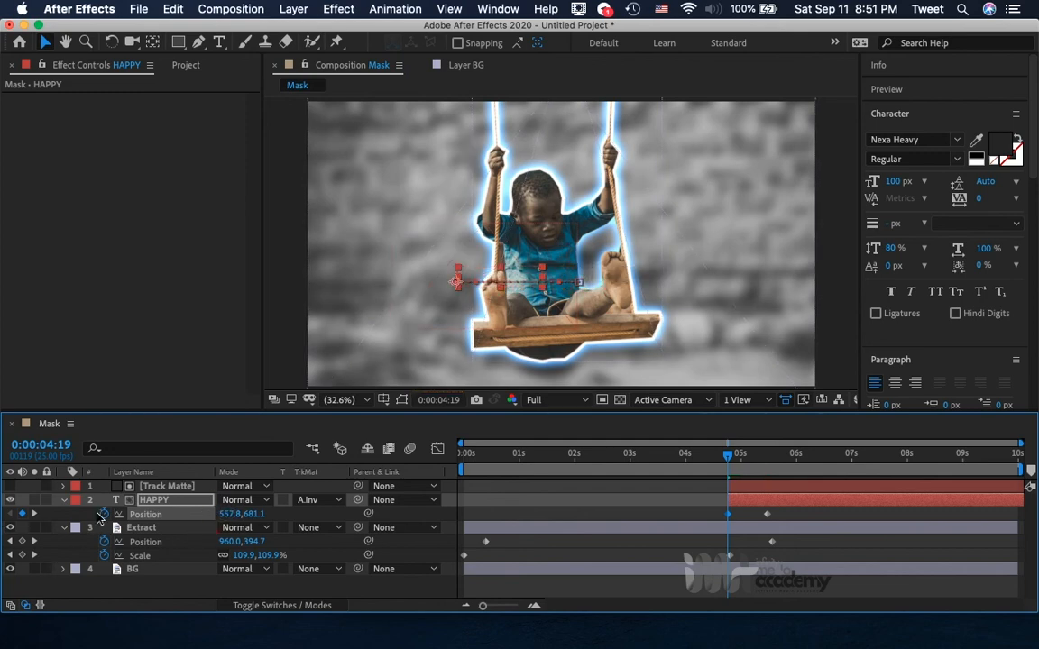
# Set the composition preview resolution to Quarter and play back the HAPPY reveal from 0:00:03:21.
pyautogui.click(158, 488)
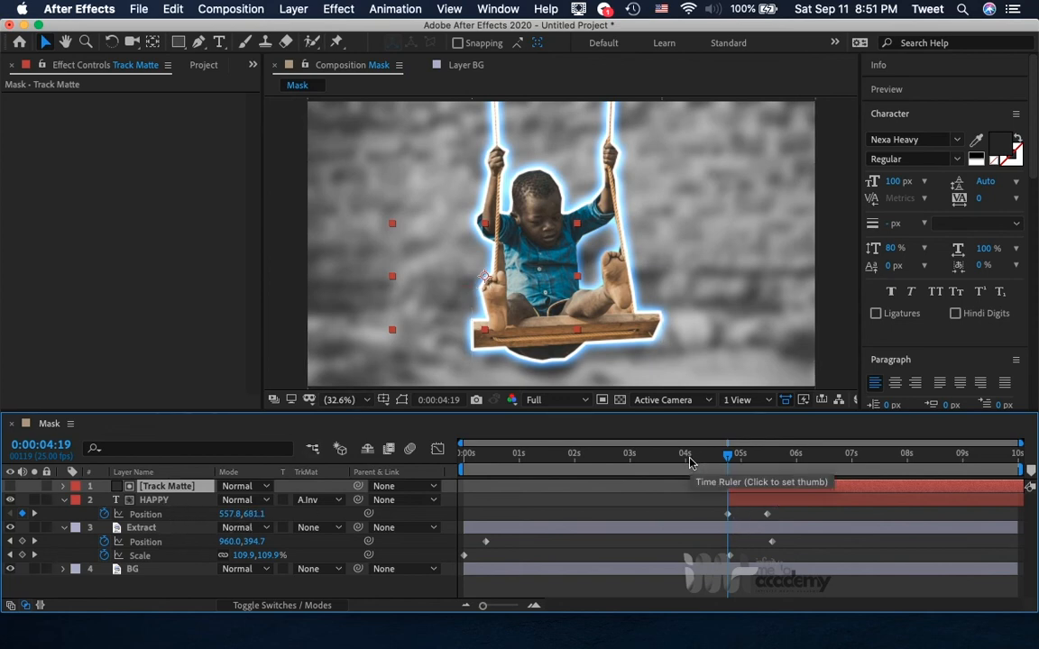
pyautogui.click(546, 403)
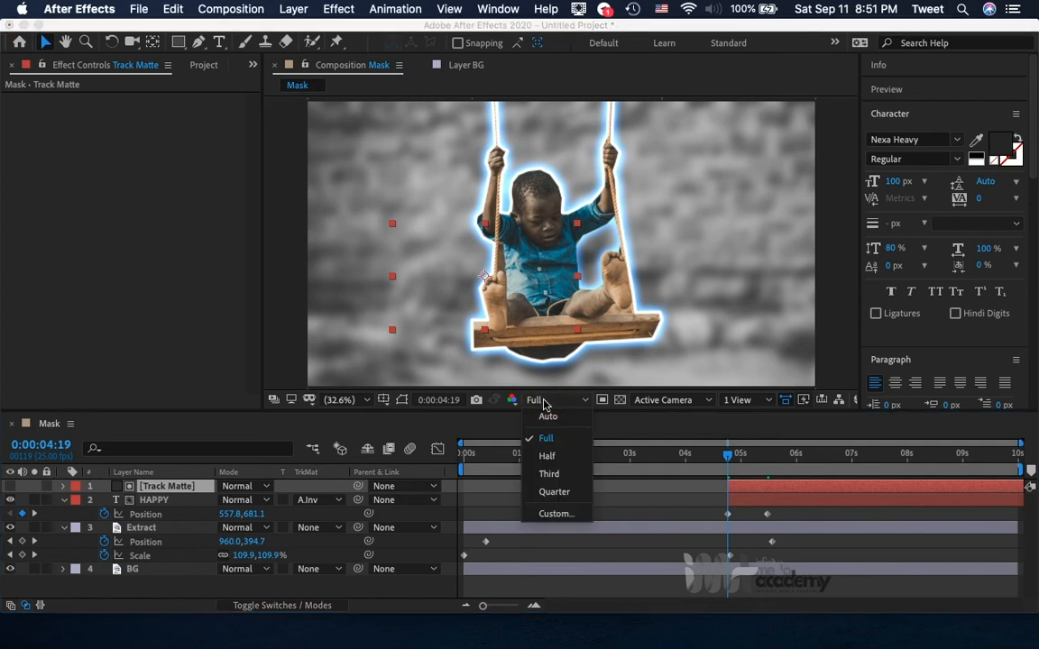
pyautogui.click(558, 491)
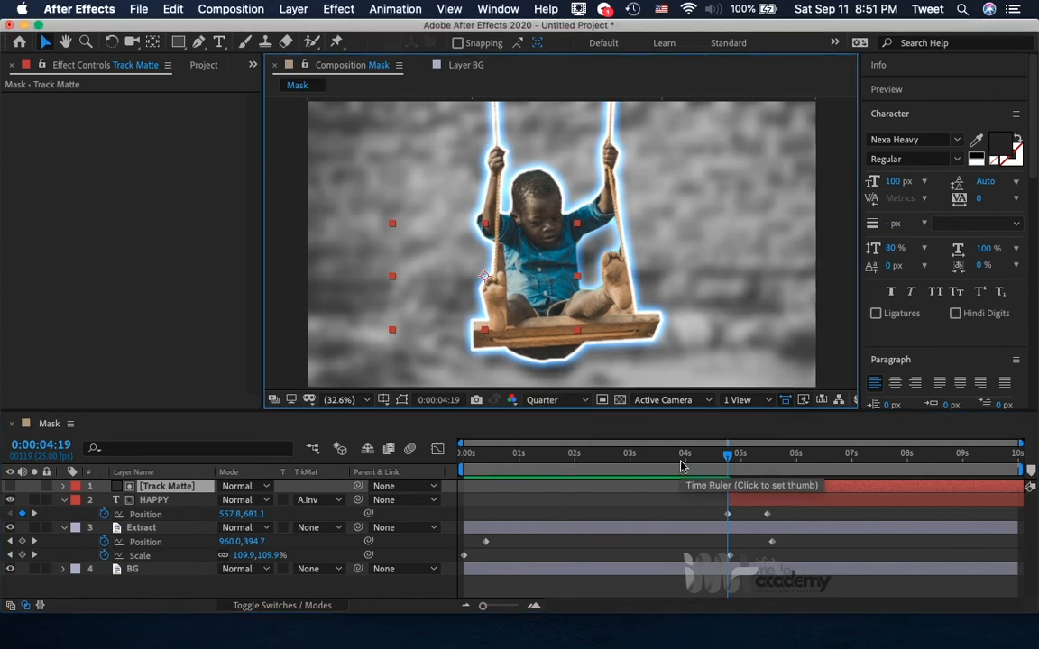
pyautogui.click(678, 464)
pyautogui.press('space')
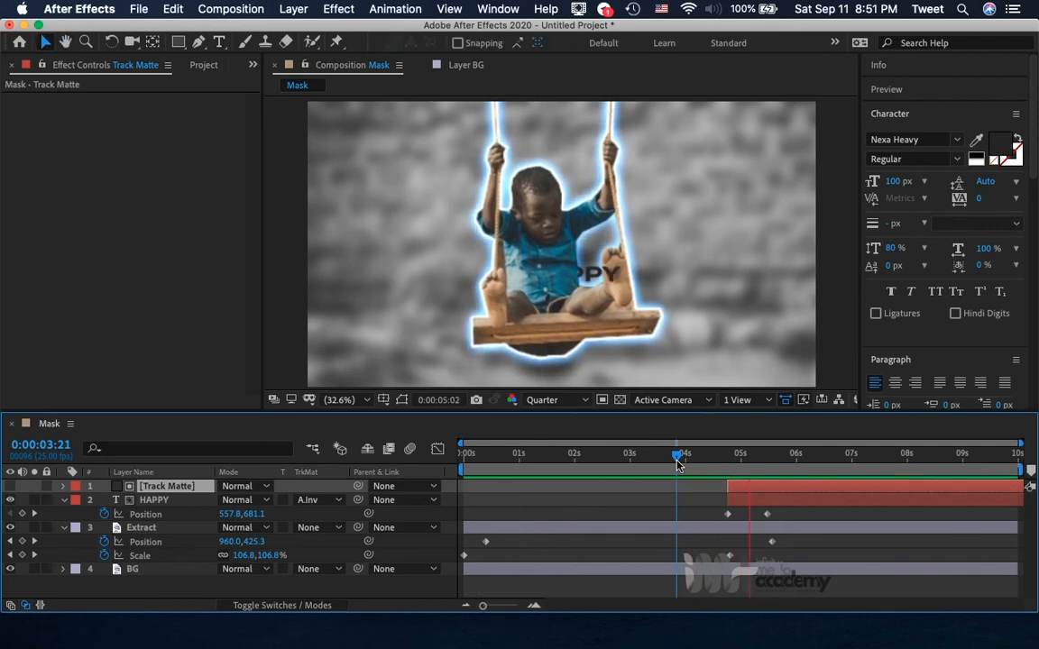
pyautogui.press('space')
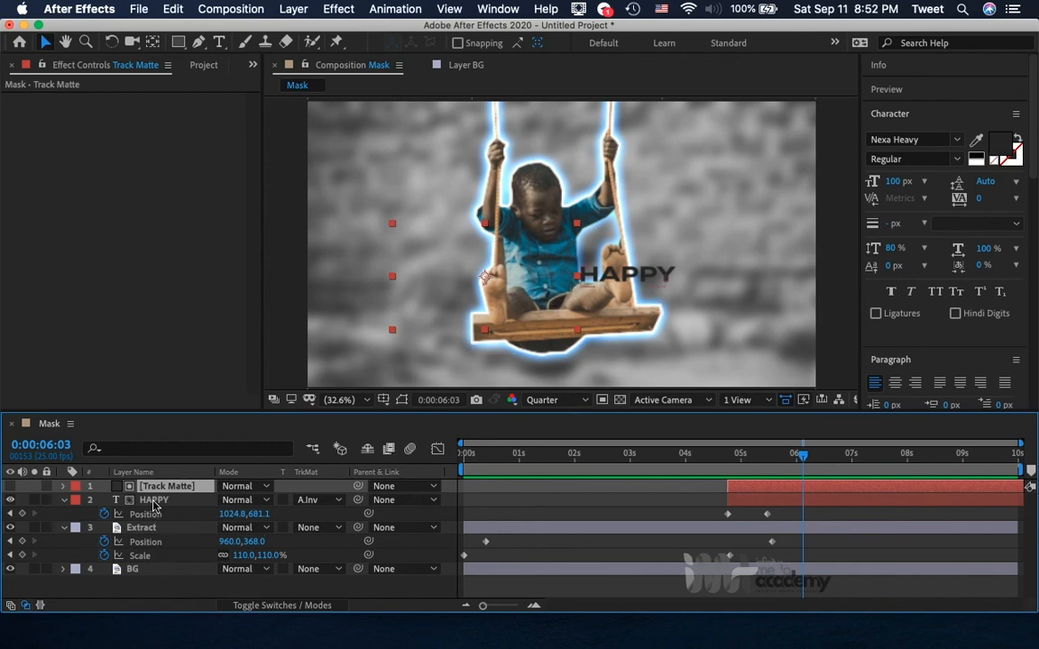
# Move the Track Matte and HAPPY layers together below Extract and above BG, and check the reveal around 0:00:05:01.
pyautogui.keyDown('super'); pyautogui.click(154, 502); pyautogui.keyUp('super')
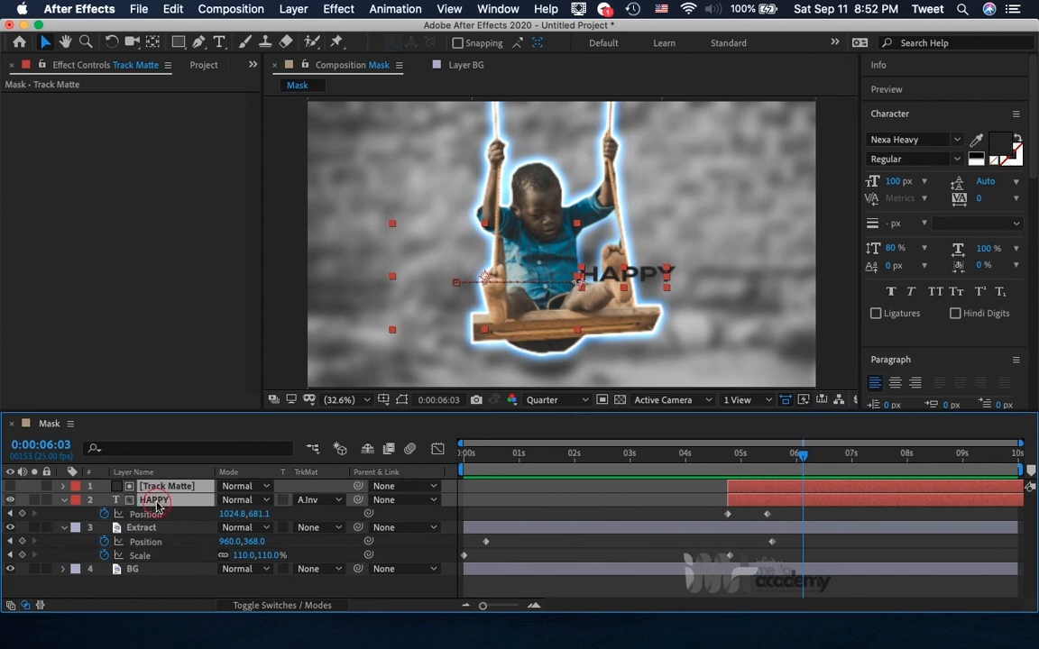
pyautogui.moveTo(156, 507); pyautogui.dragTo(161, 546)
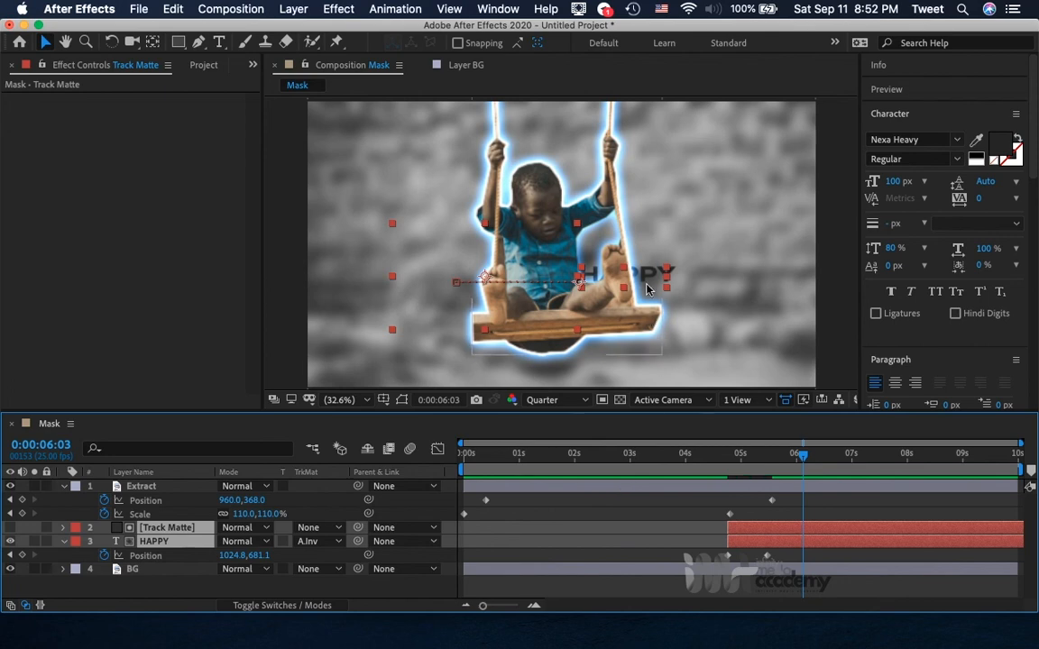
pyautogui.click(679, 509)
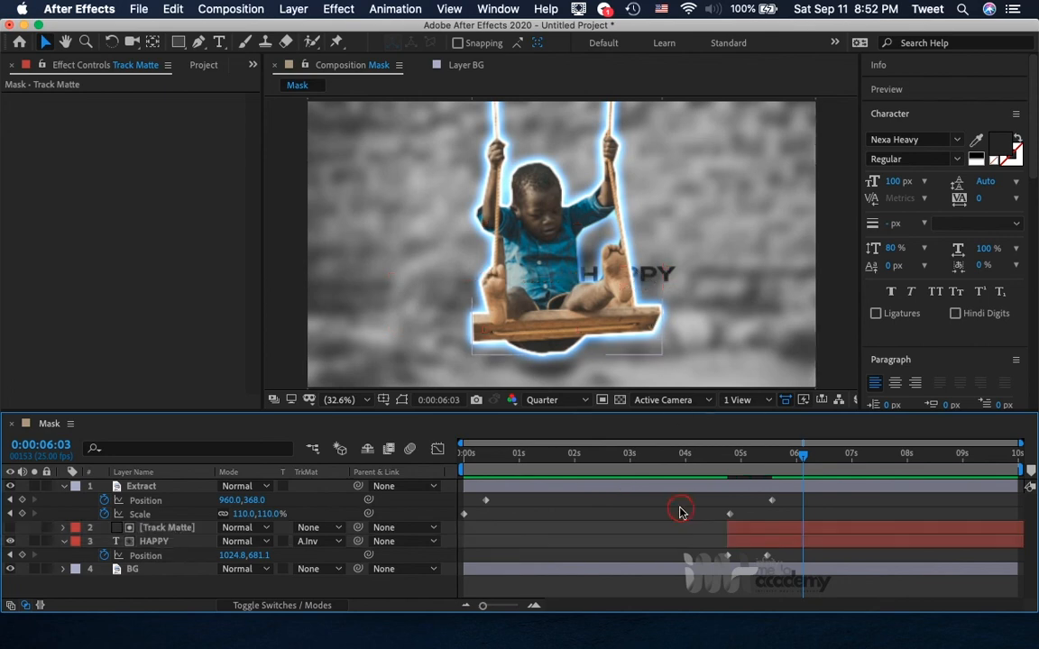
pyautogui.click(756, 463)
pyautogui.click(743, 462)
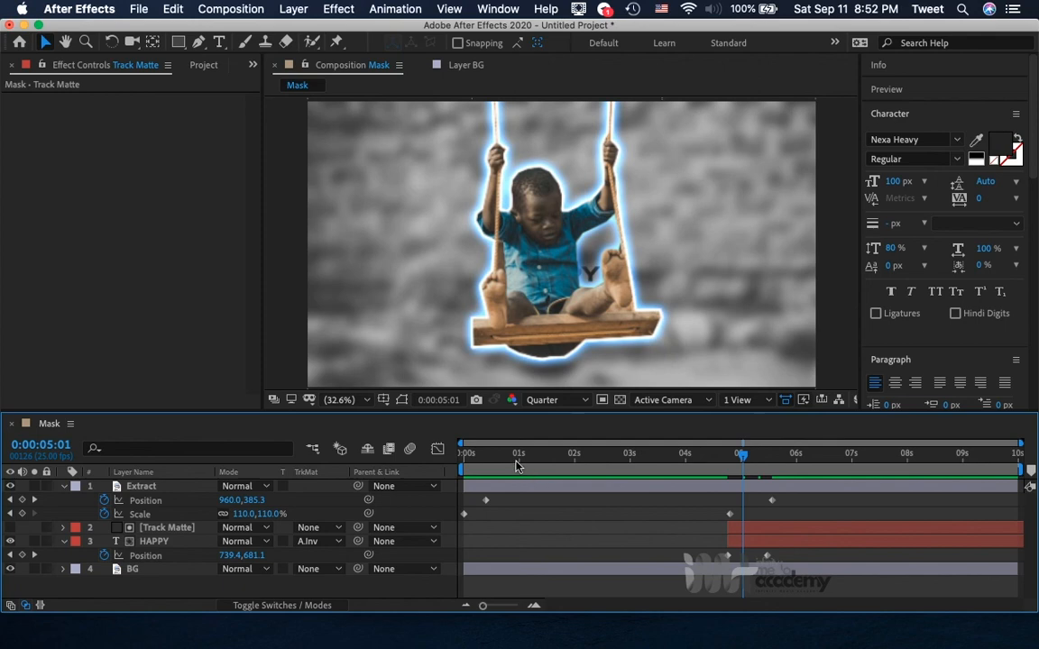
# Enable keyframing for the Stroke effect's Start on the Extract layer at 0:00:03:19.
pyautogui.click(493, 464)
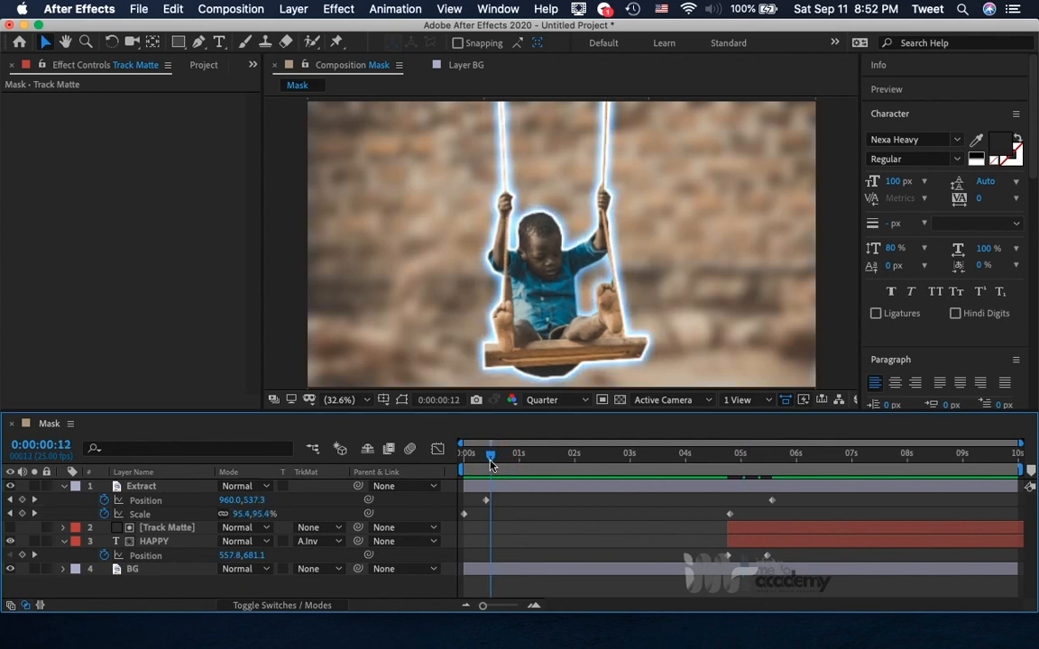
pyautogui.moveTo(490, 462); pyautogui.dragTo(678, 461)
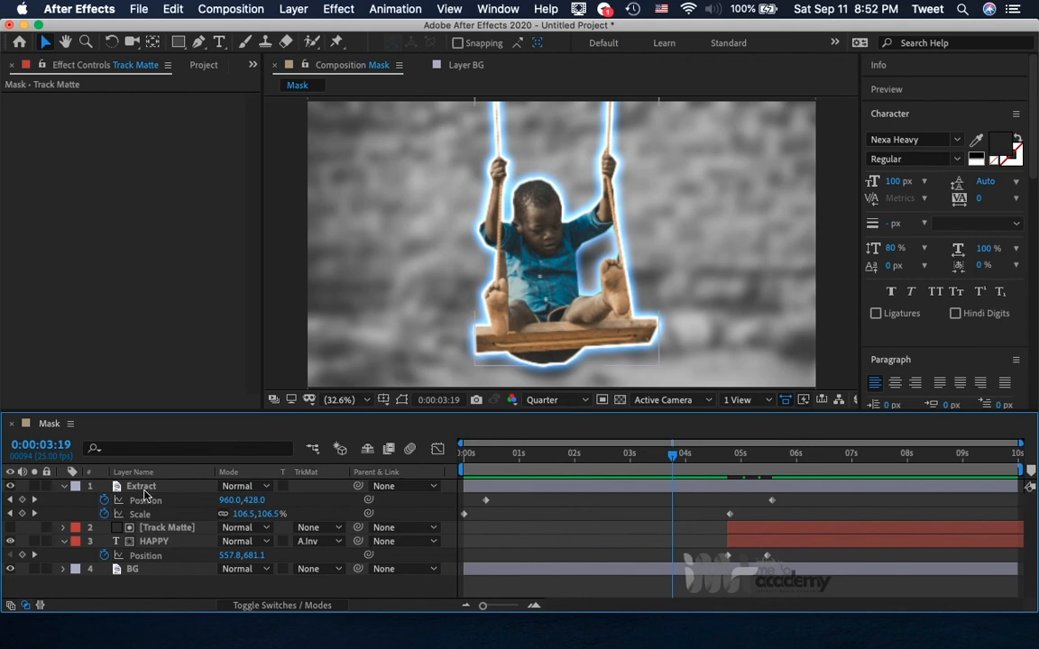
pyautogui.click(144, 490)
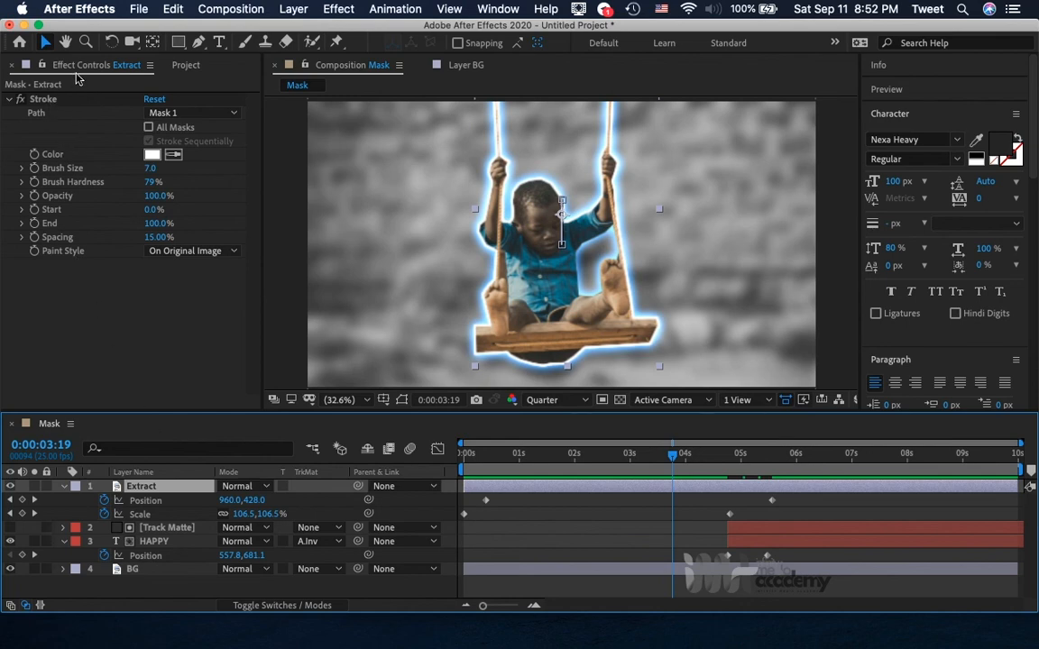
pyautogui.click(34, 210)
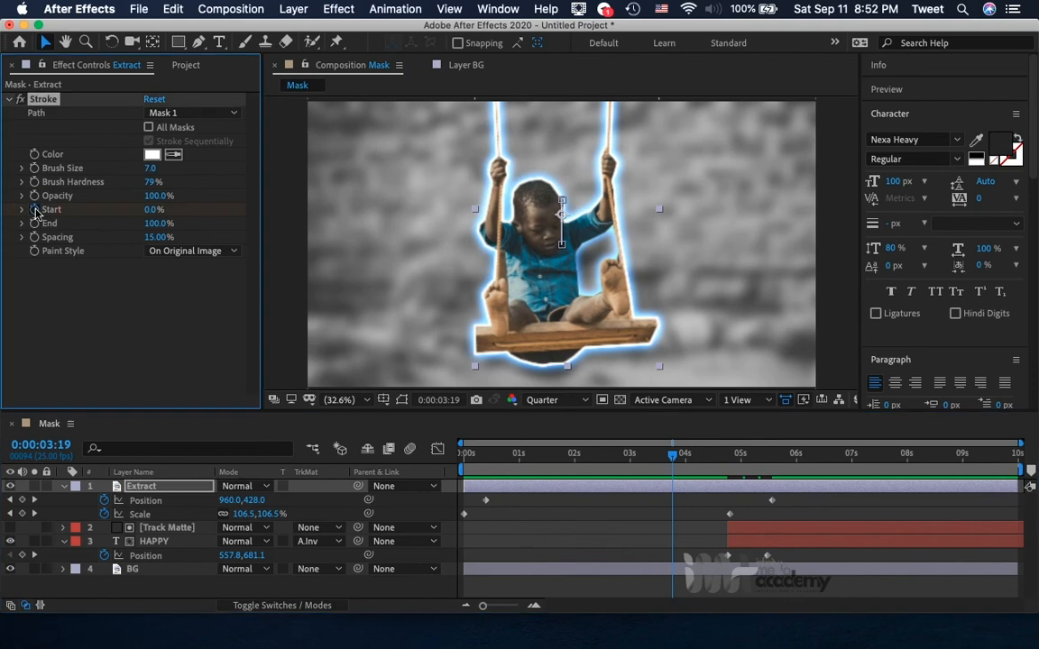
# Reveal the Extract layer's Stroke effect properties in the timeline down to the Start keyframe.
pyautogui.click(126, 488)
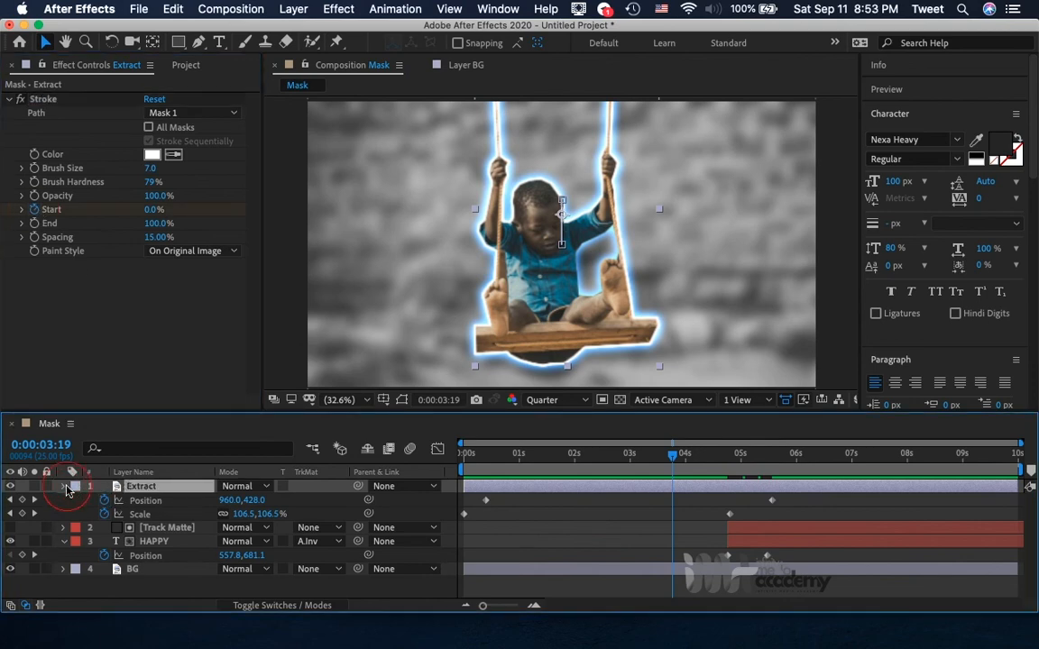
pyautogui.click(64, 487)
pyautogui.click(64, 487)
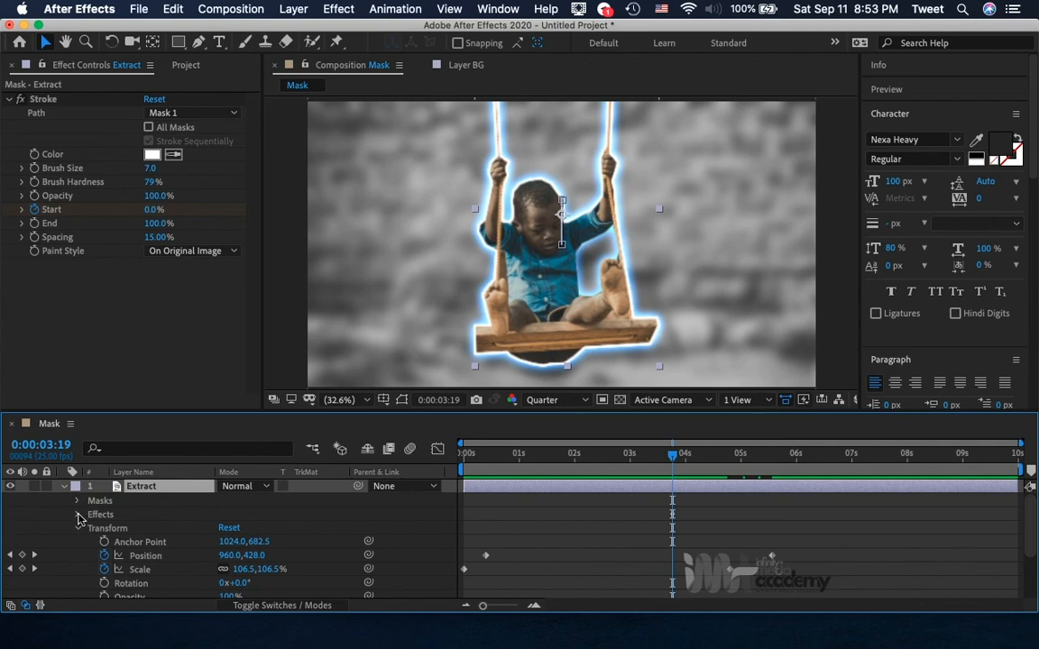
pyautogui.click(79, 515)
pyautogui.click(91, 528)
pyautogui.scroll(-3, 98, 538)
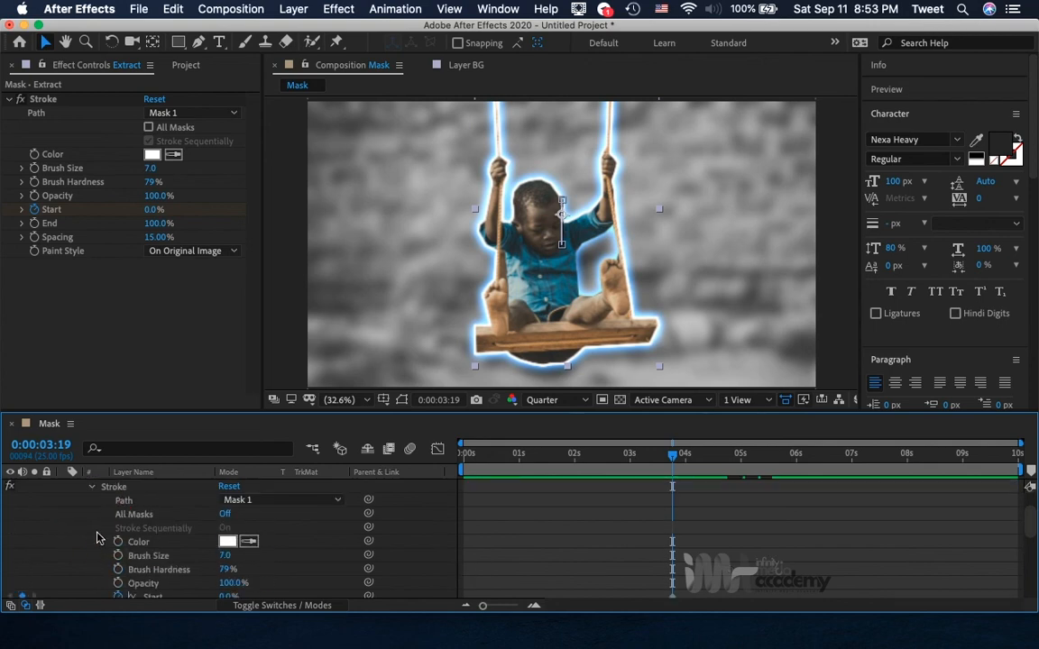
pyautogui.scroll(-2, 97, 538)
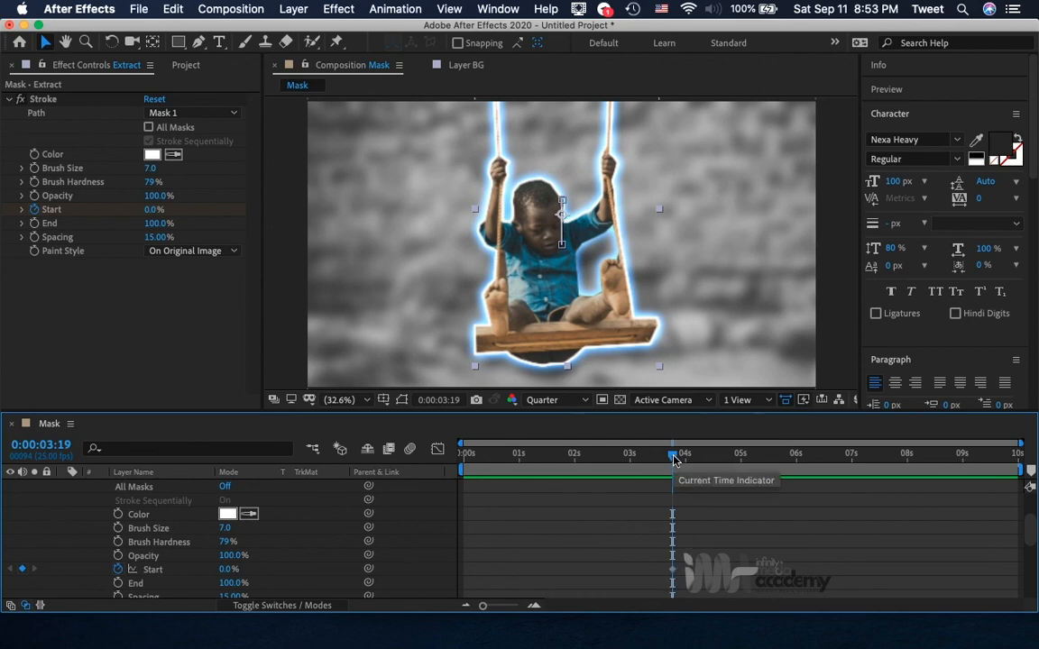
# Add a Stroke Start keyframe at 0:00:04:09 with the current value, and set the 0:00:03:19 keyframe to 100%.
pyautogui.moveTo(674, 460); pyautogui.dragTo(708, 461)
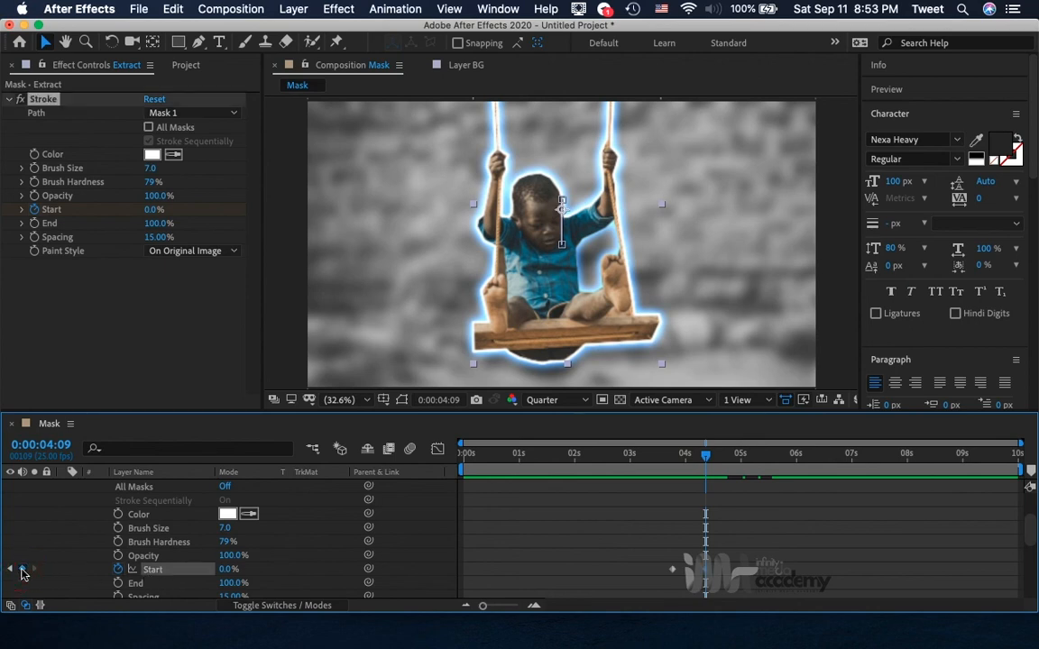
pyautogui.click(23, 570)
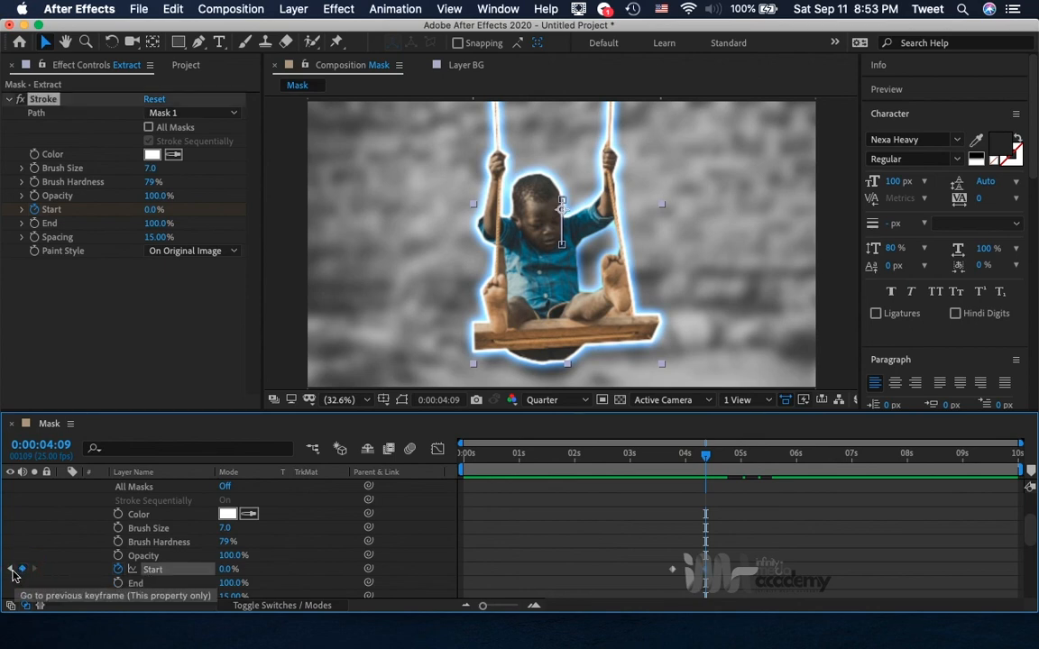
pyautogui.click(12, 571)
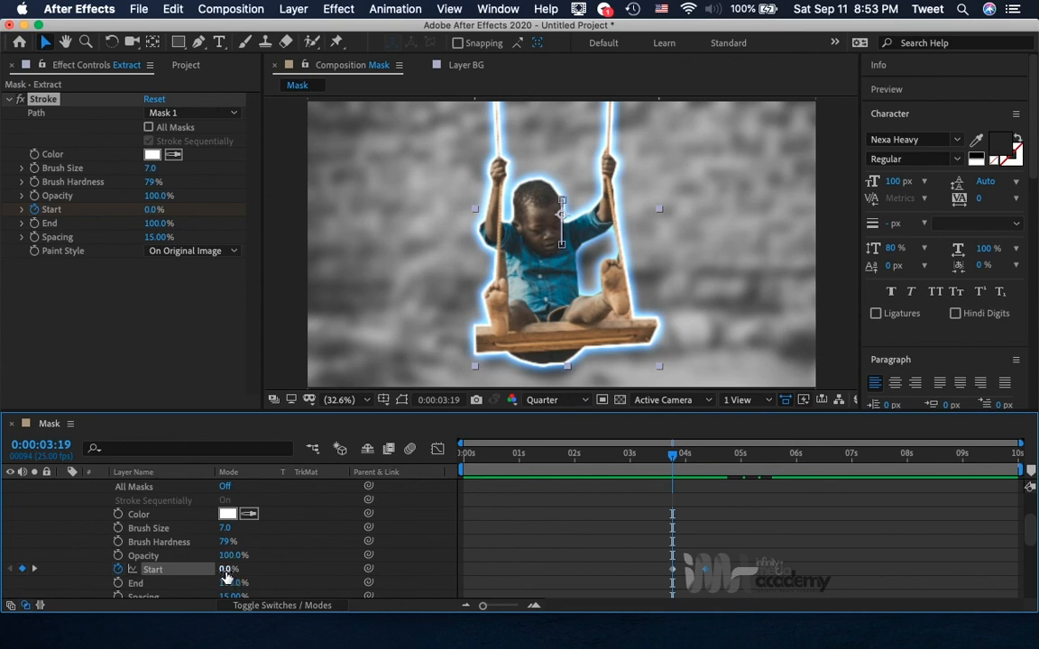
pyautogui.moveTo(225, 570); pyautogui.dragTo(506, 547)
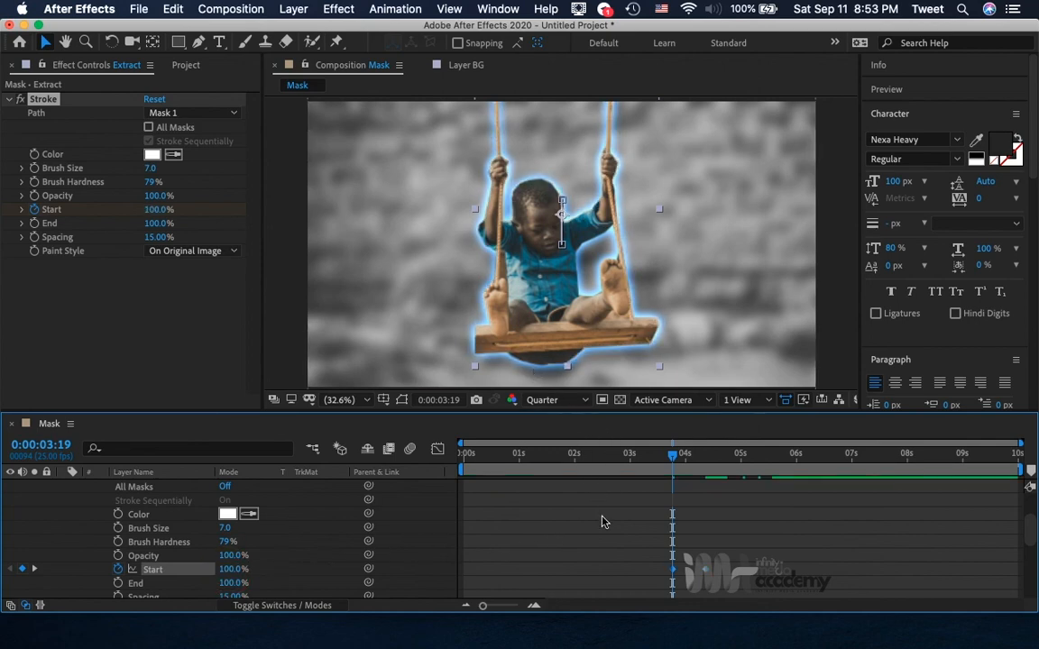
# Preview the Extract layer's stroke animation from 0:00:03:10.
pyautogui.click(652, 454)
pyautogui.press('space')
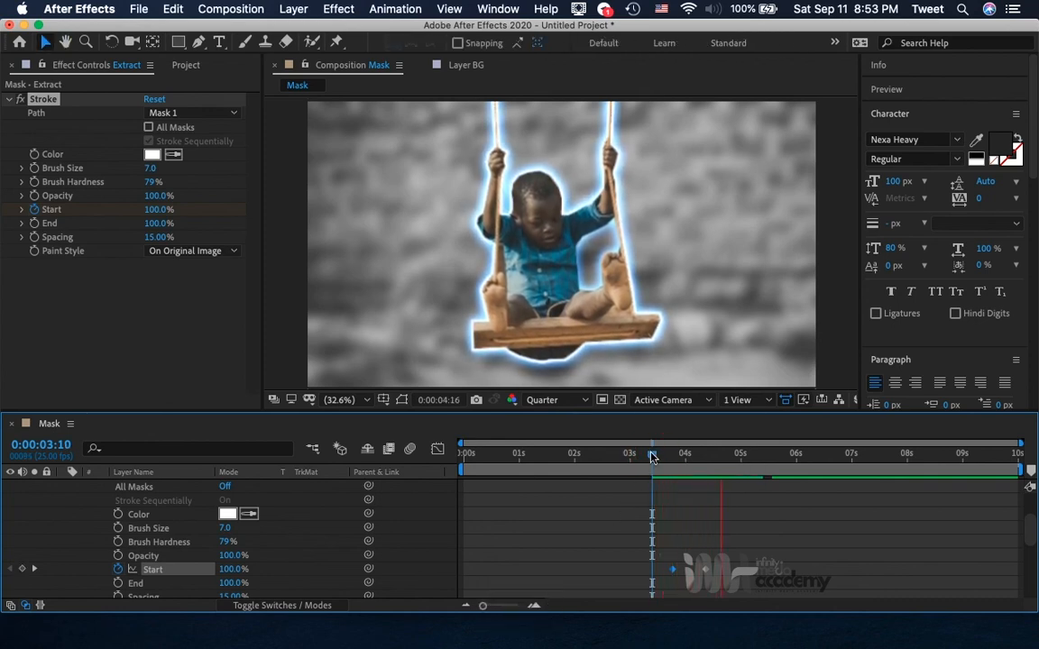
pyautogui.press('space')
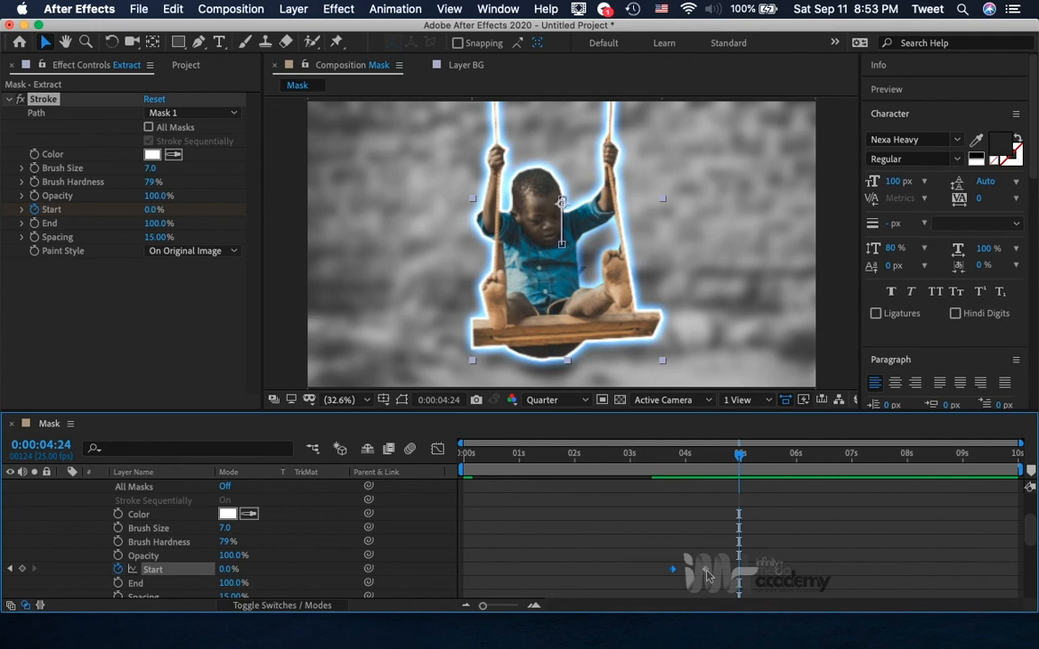
# Move the second Stroke Start keyframe on the Extract layer to 0:00:06:02 and preview the slower outline from 0:00:03:00.
pyautogui.moveTo(706, 571); pyautogui.dragTo(800, 570)
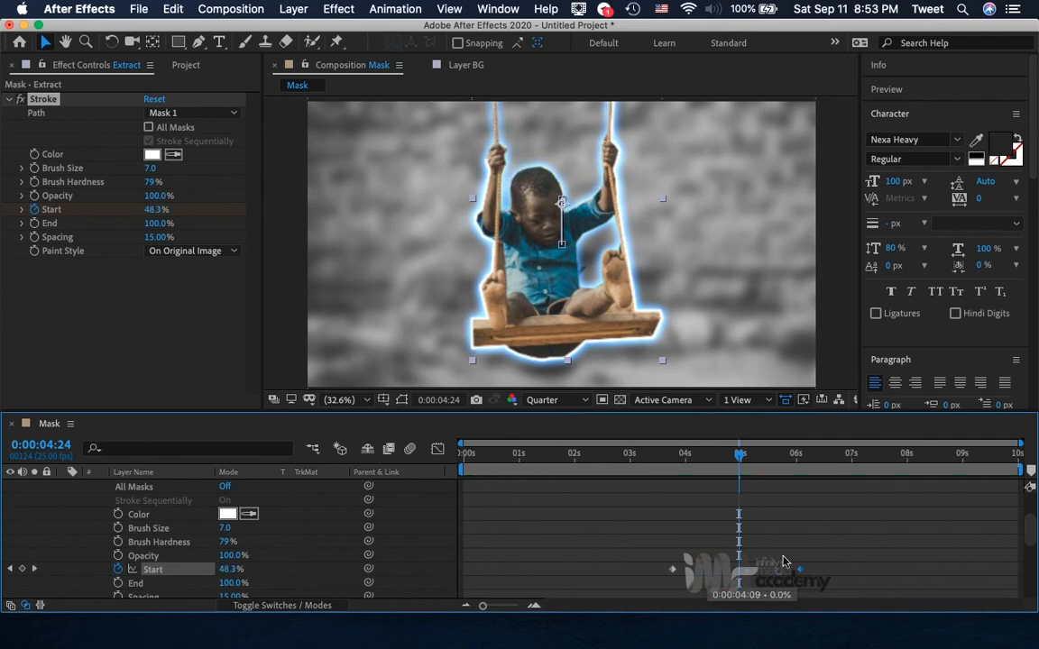
pyautogui.click(630, 457)
pyautogui.press('space')
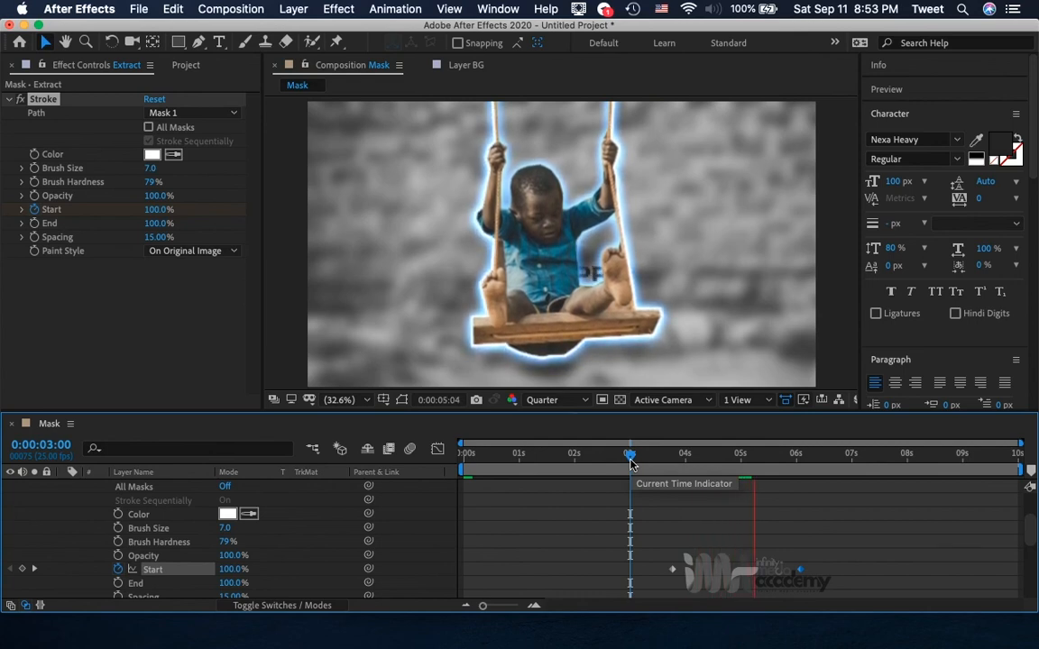
pyautogui.press('space')
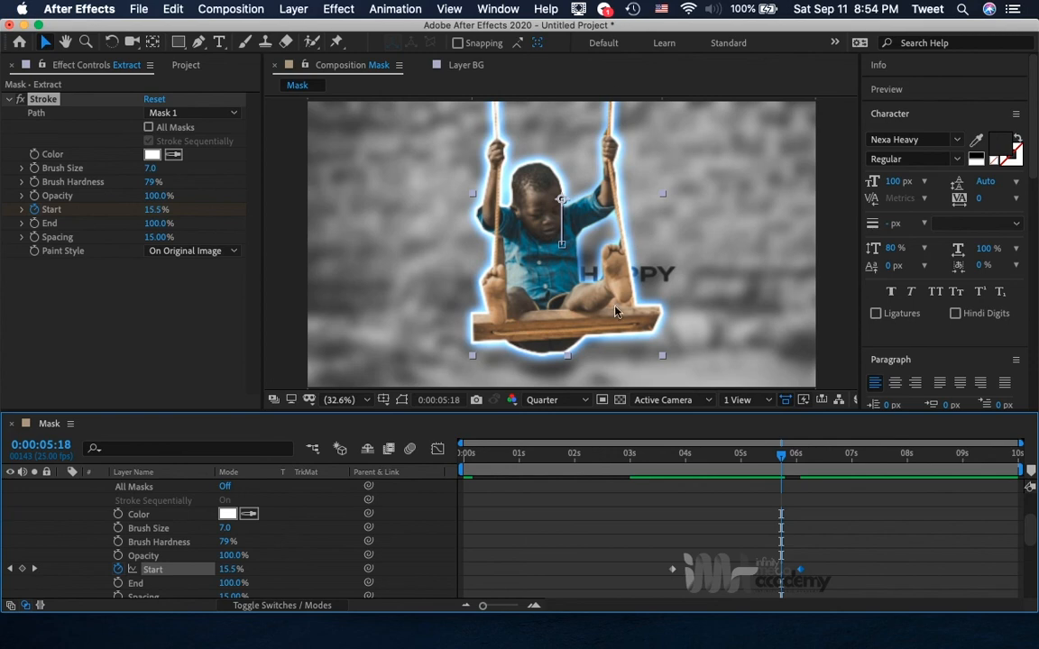
# Apply the Extract layer's Stroke effect to all masks with sequential stroking on, and preview it from 0:00:03:02.
pyautogui.click(166, 116)
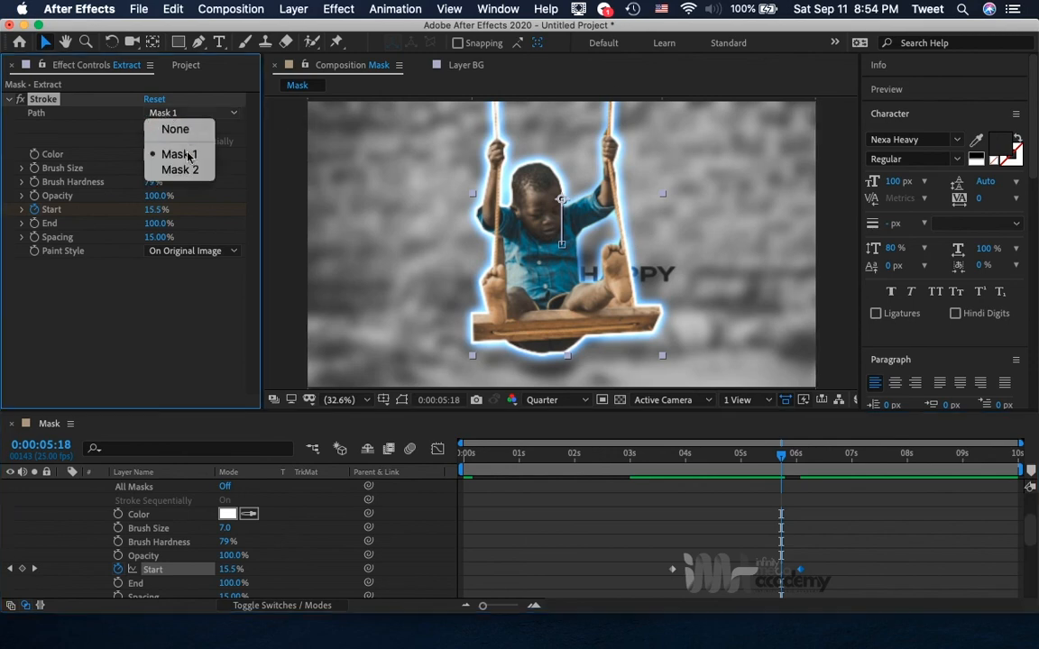
pyautogui.click(118, 127)
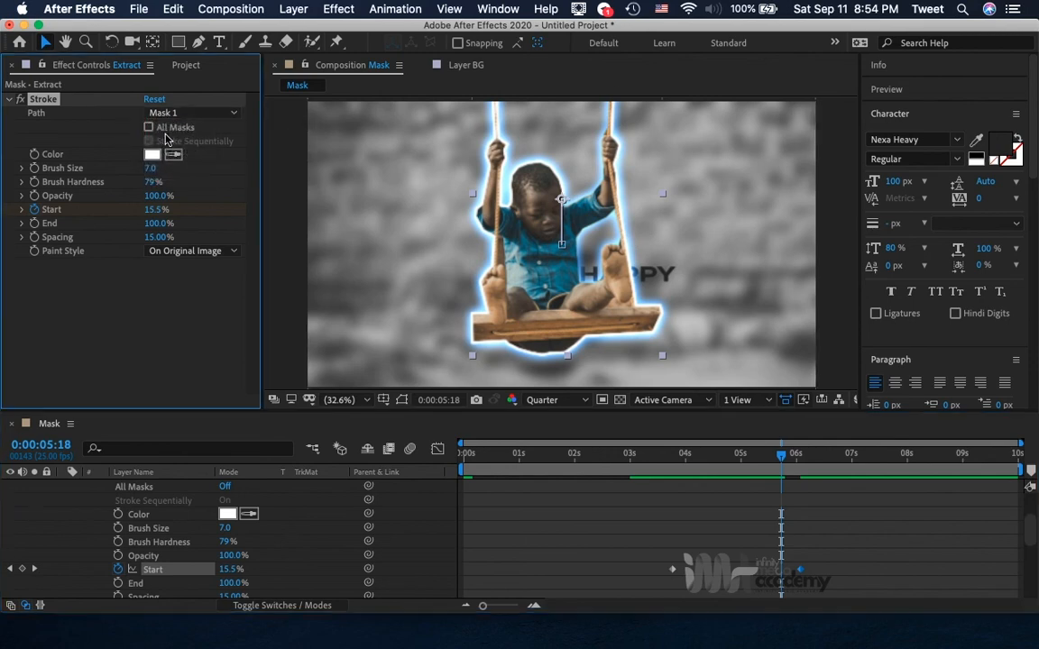
pyautogui.click(149, 127)
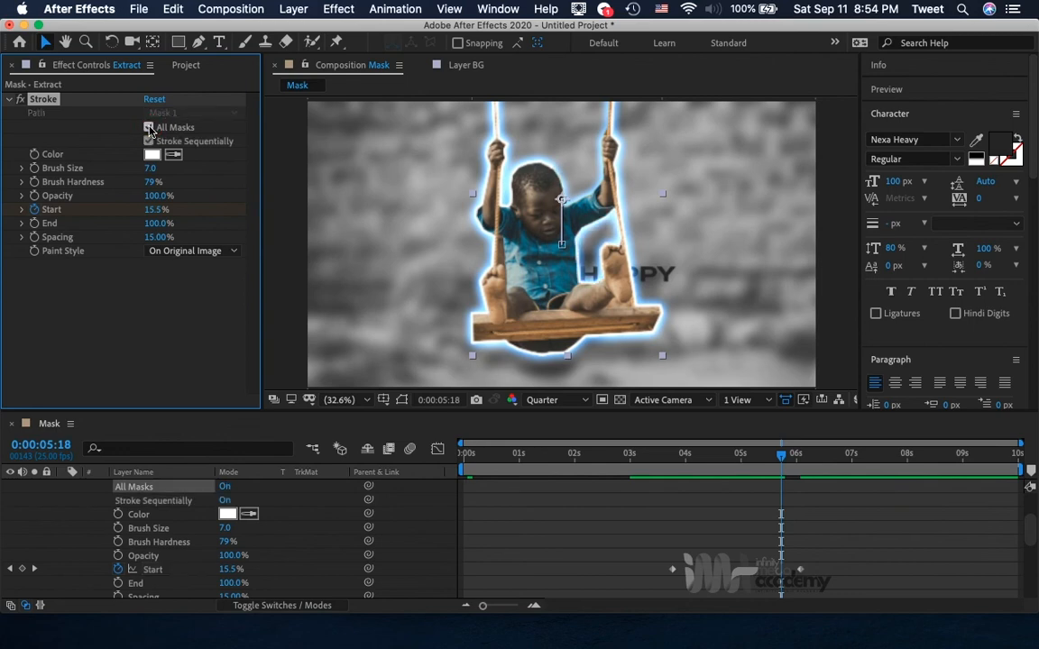
pyautogui.click(149, 127)
pyautogui.click(174, 113)
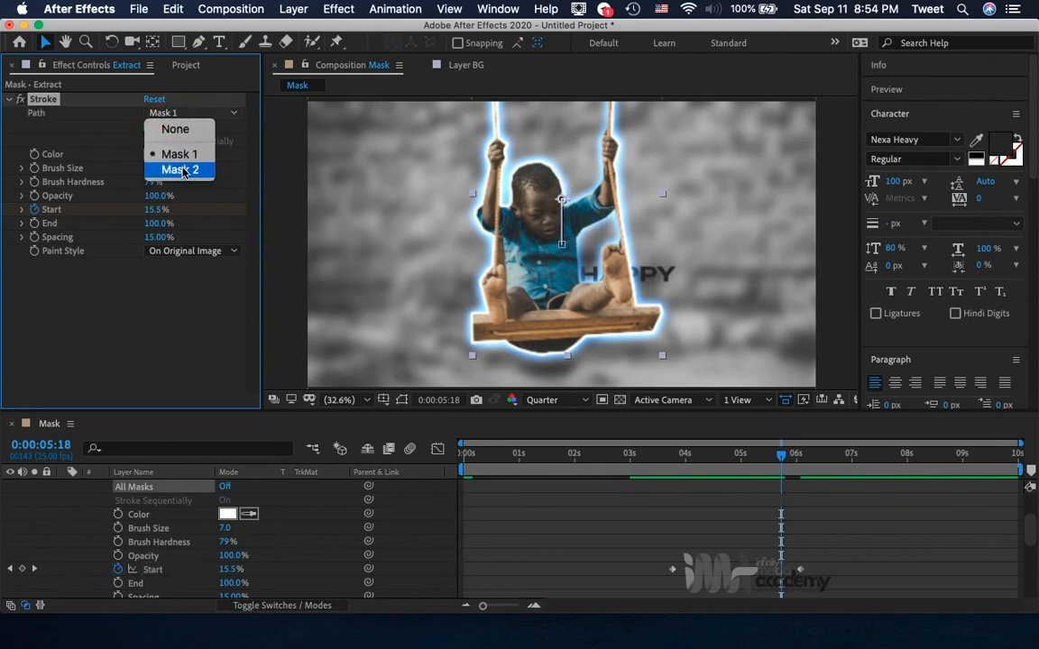
pyautogui.click(109, 130)
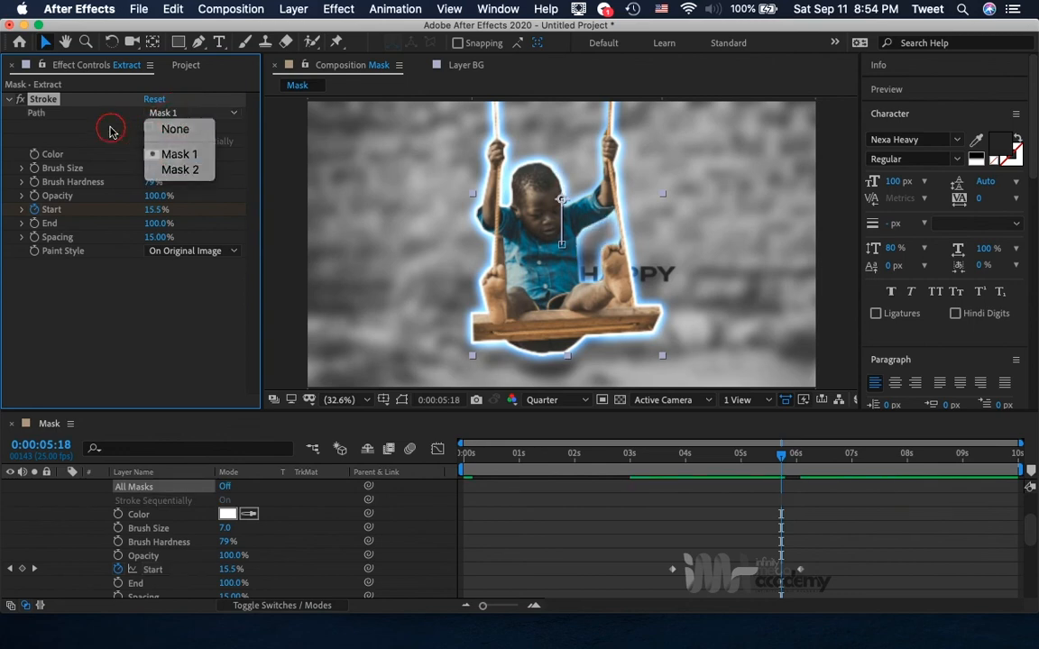
pyautogui.click(149, 127)
pyautogui.click(149, 141)
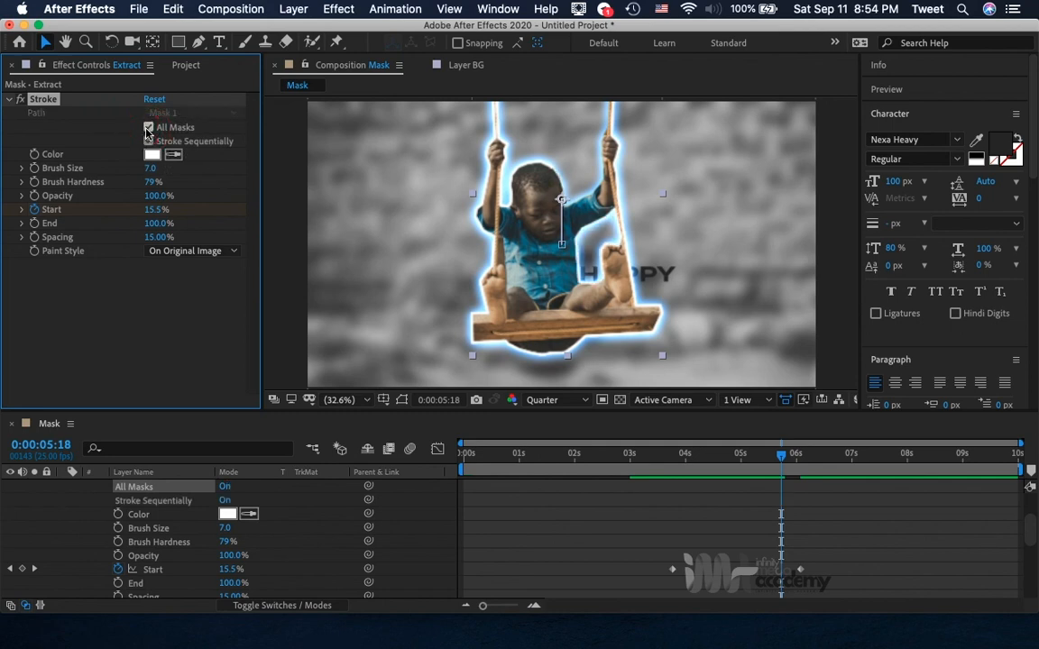
pyautogui.click(636, 459)
pyautogui.press('space')
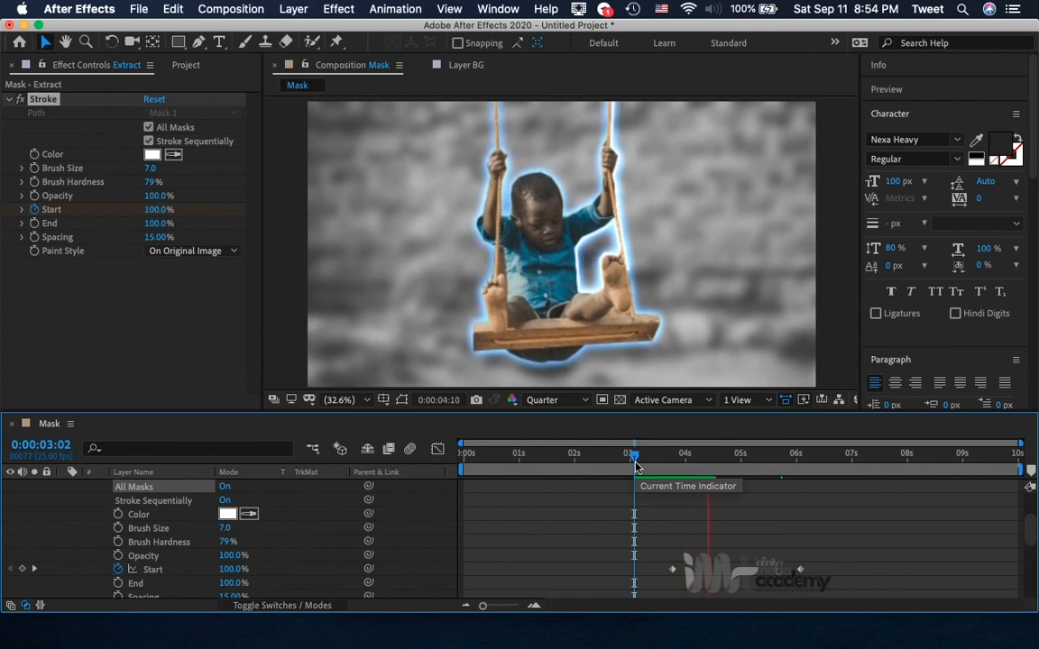
pyautogui.press('space')
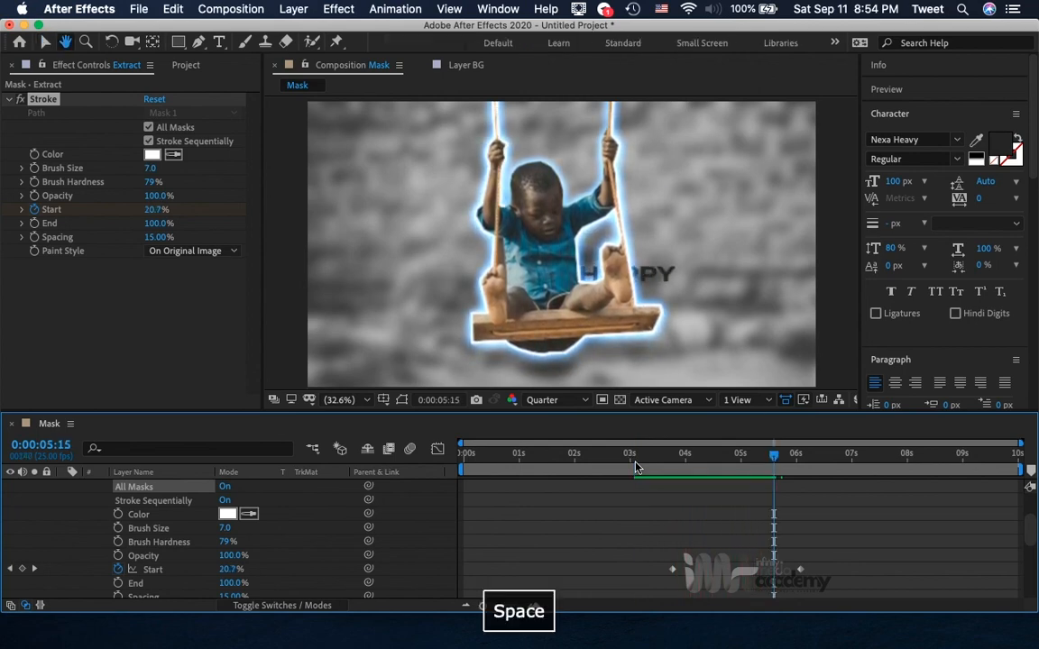
# Enable keyframing for the Stroke effect's End at 0:00:06:02, aligned with the last Start keyframe.
pyautogui.click(812, 461)
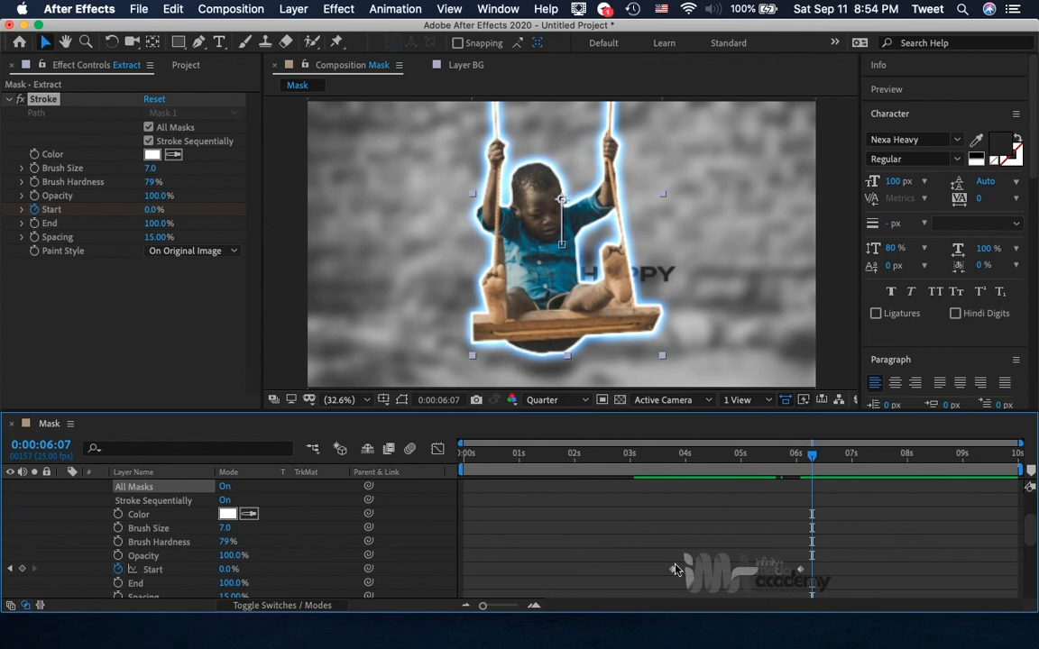
pyautogui.scroll(-2, 769, 586)
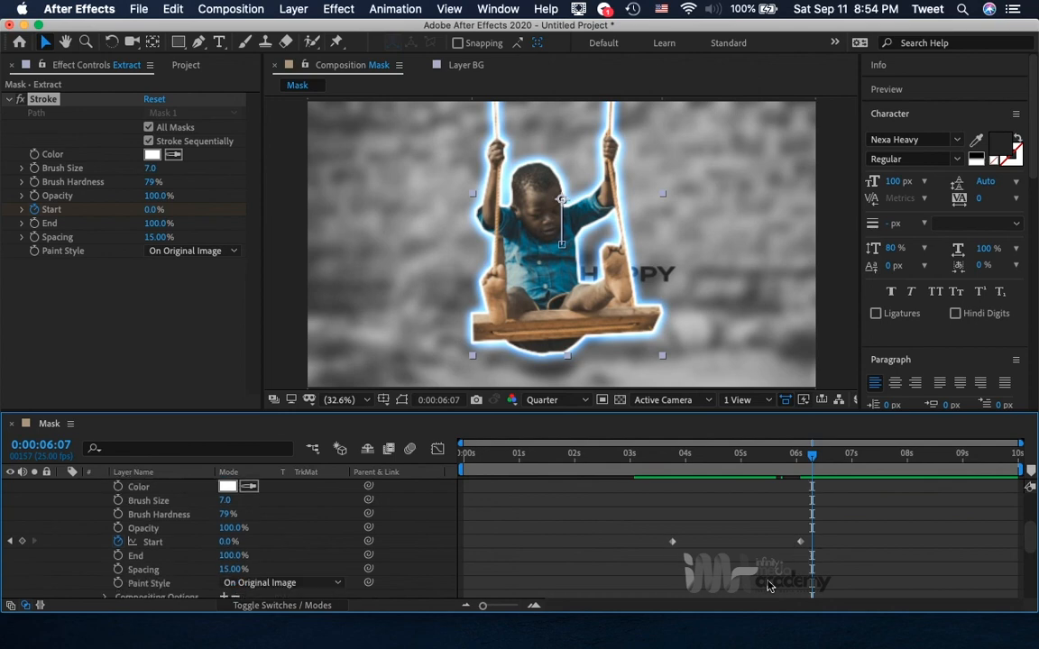
pyautogui.scroll(-1, 769, 586)
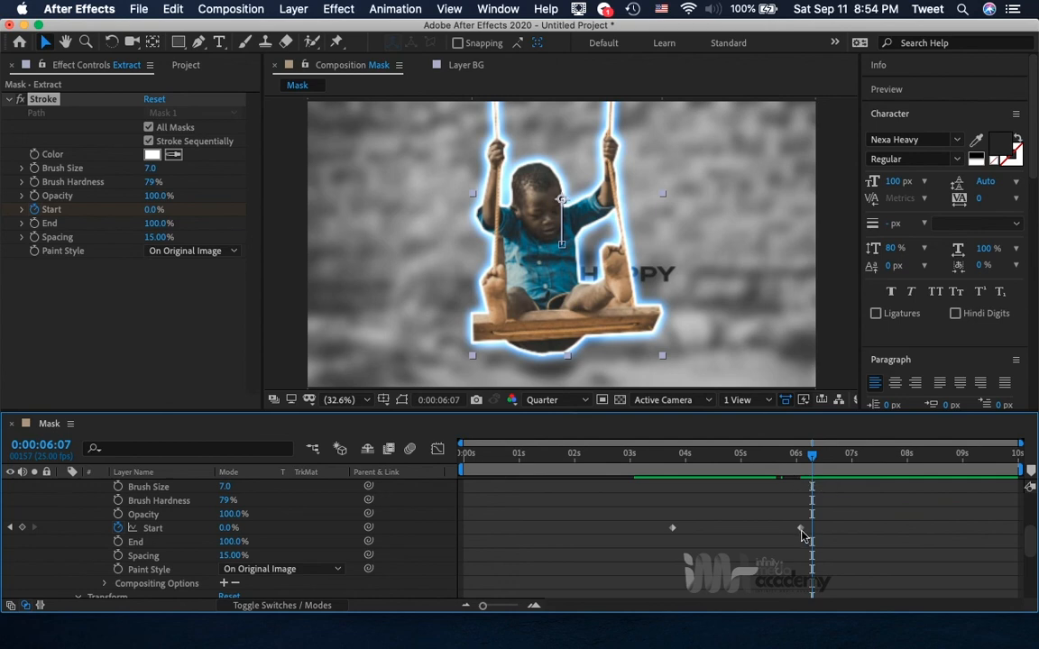
pyautogui.moveTo(800, 533)
pyautogui.click(11, 531)
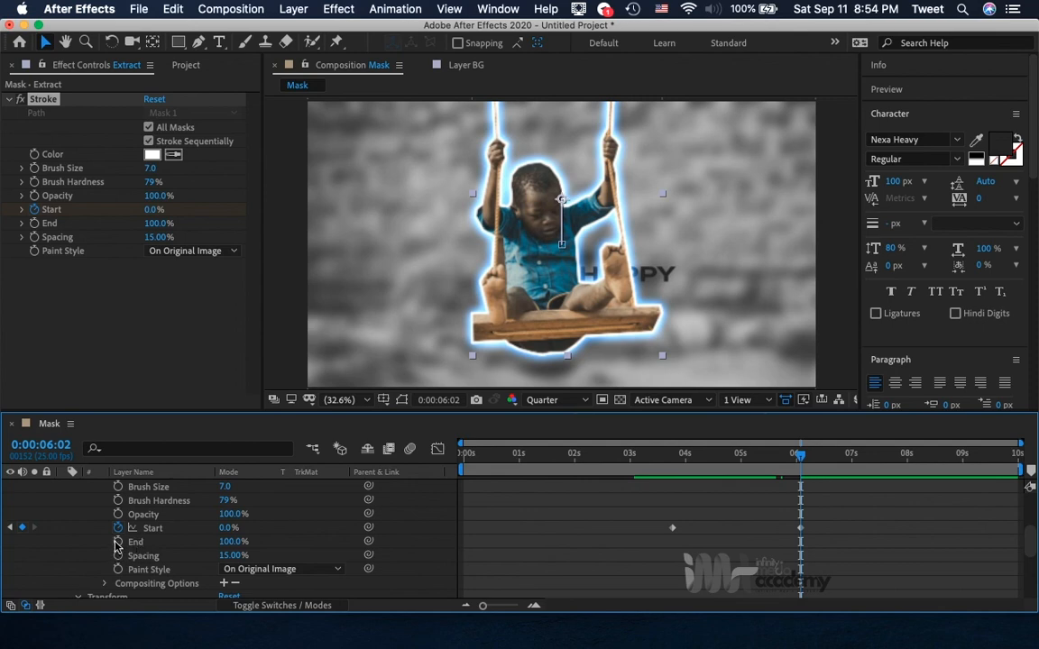
pyautogui.click(117, 542)
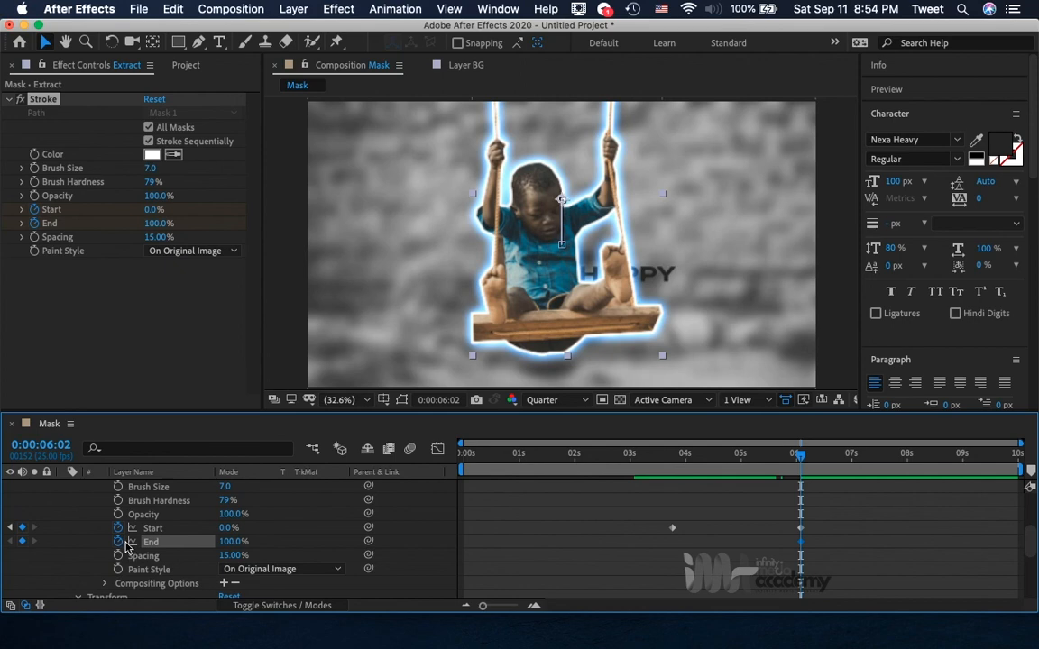
# Add a Stroke End keyframe at 0:00:08:12 and set it to 0%.
pyautogui.click(911, 462)
pyautogui.click(934, 456)
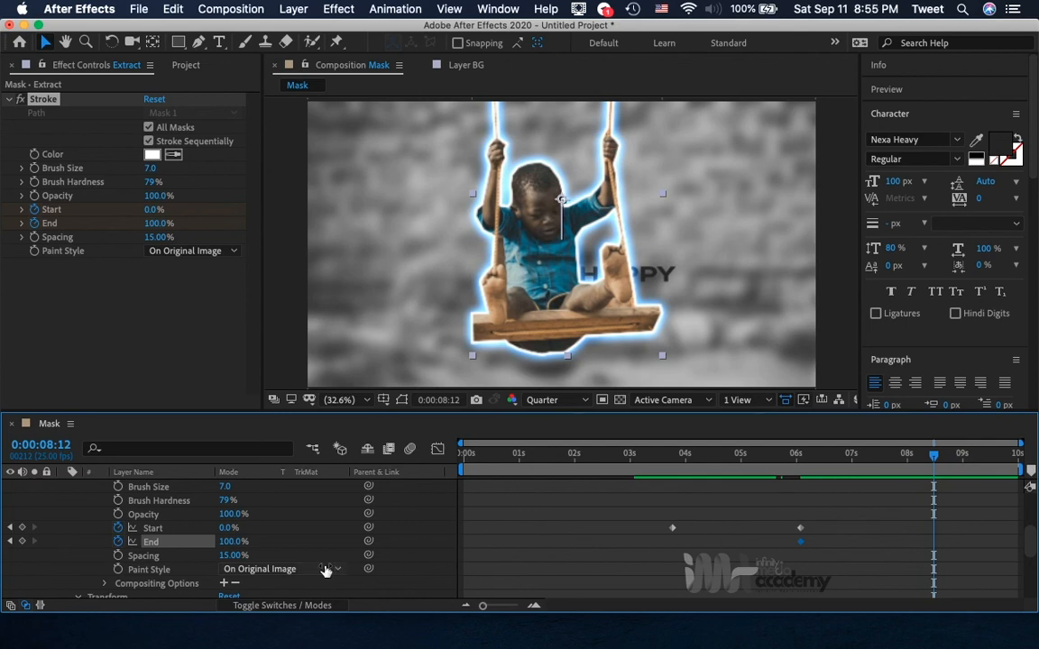
pyautogui.click(23, 542)
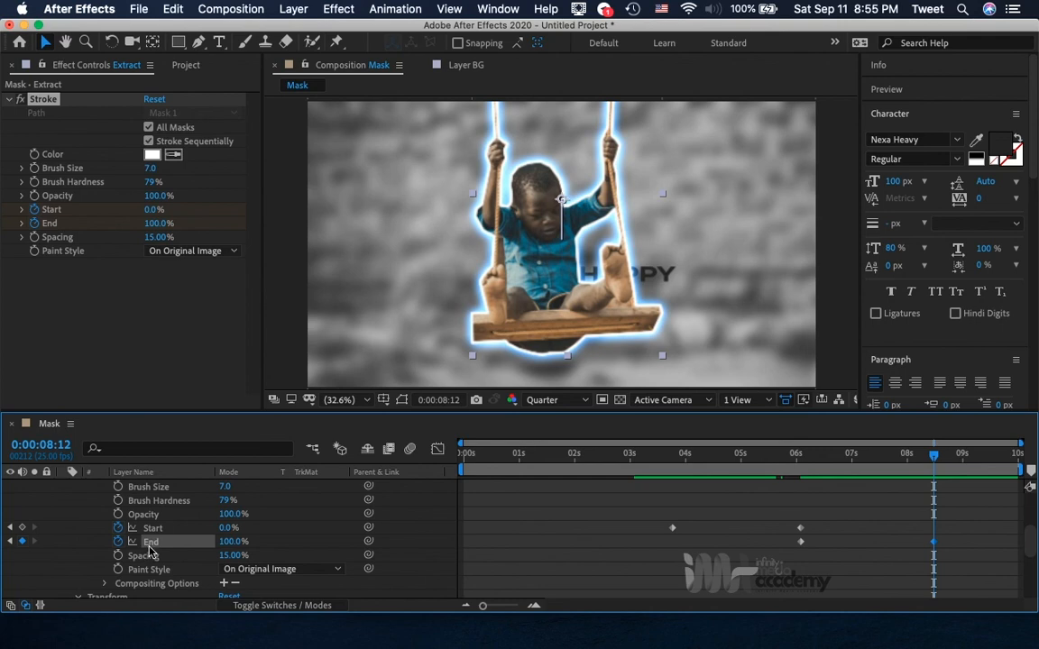
pyautogui.click(230, 545)
pyautogui.write('0')
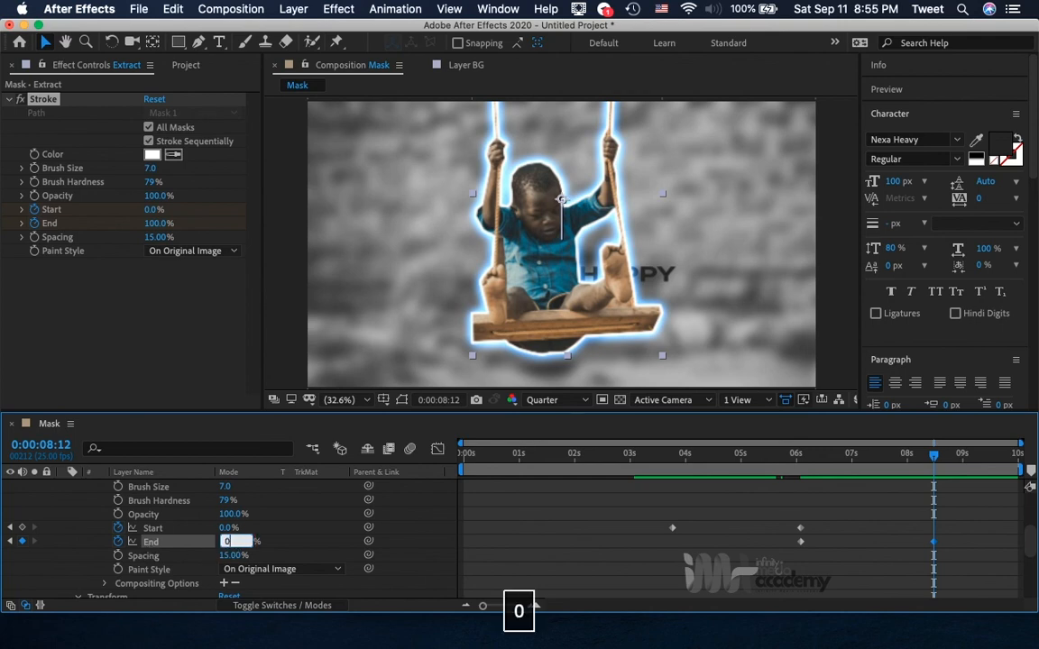
pyautogui.press('Return')
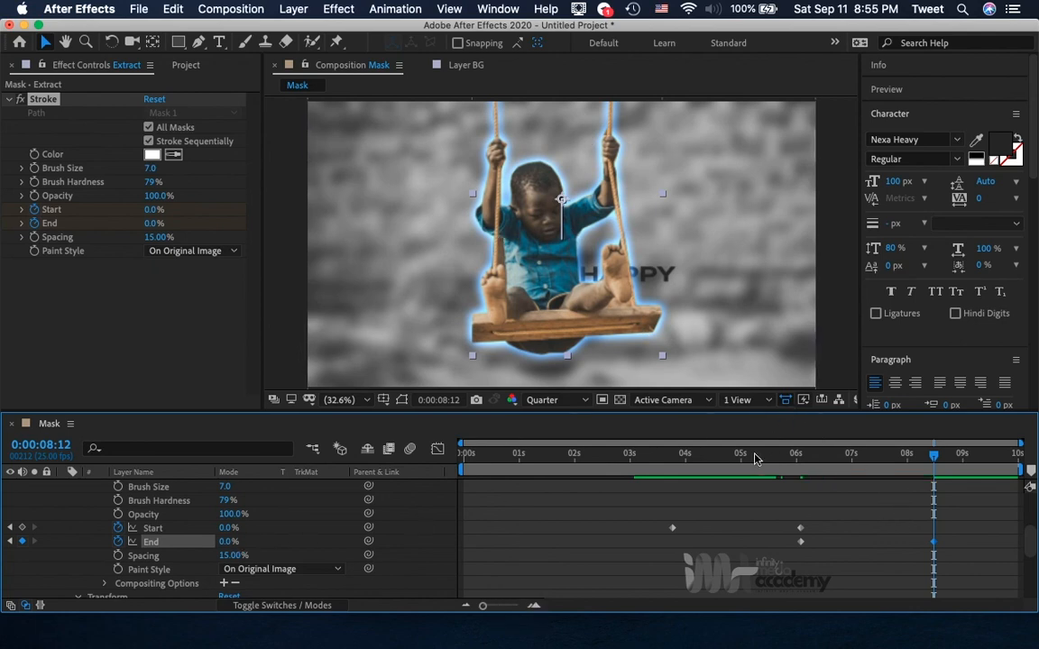
# Preview the complete stroke Start and End animation from 0:00:03:04.
pyautogui.click(640, 466)
pyautogui.press('space')
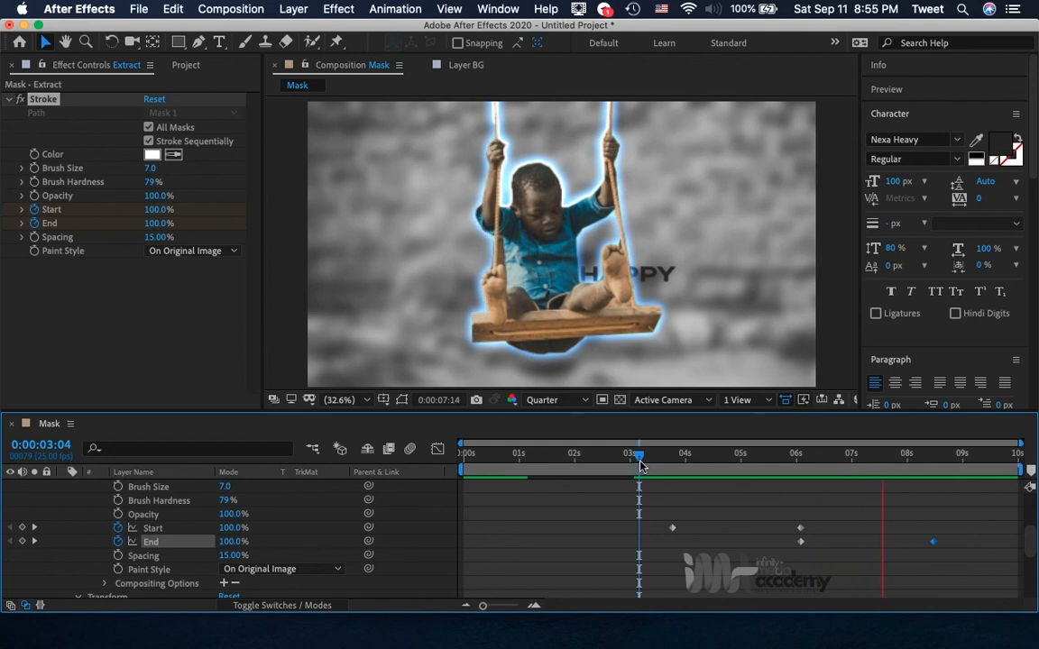
pyautogui.press('space')
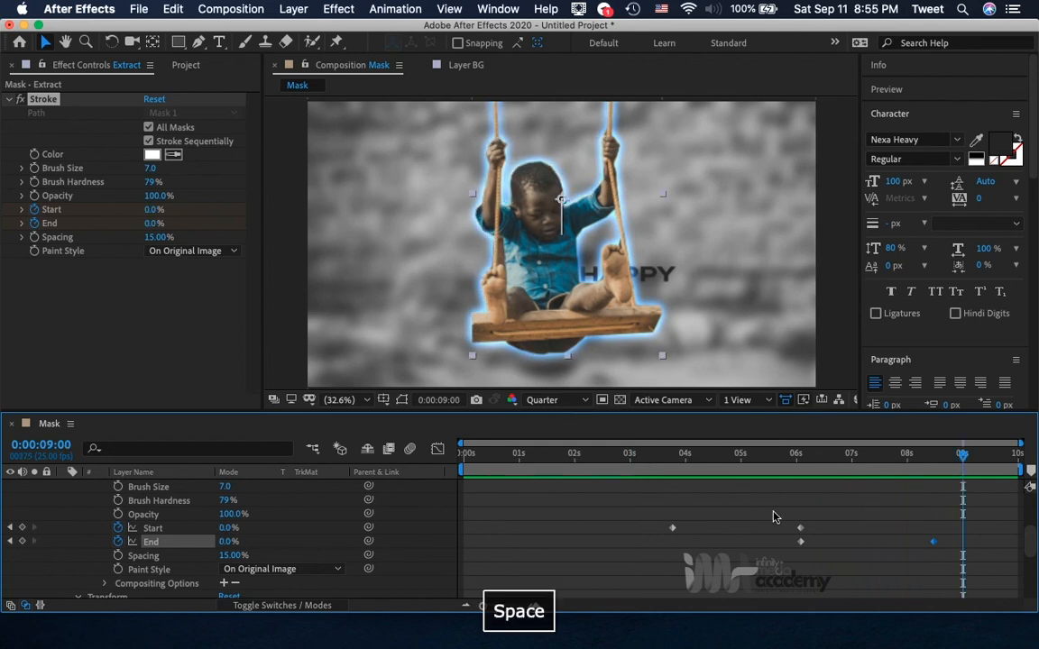
# Collapse the Extract layer's properties, and reveal its Outer Glow settings under Layer Styles.
pyautogui.press('u')
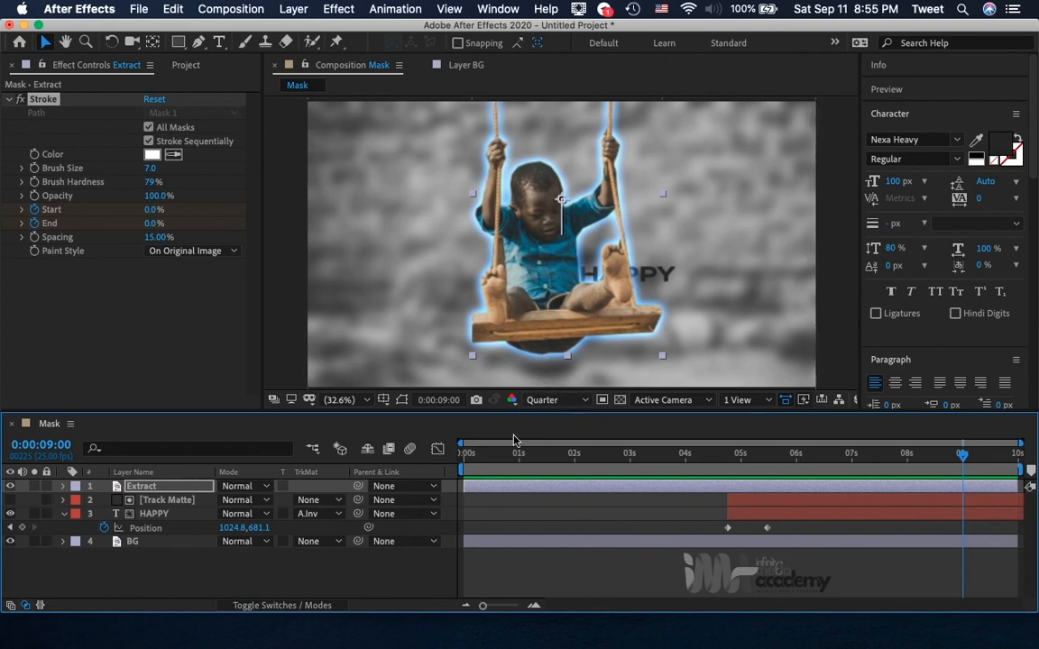
pyautogui.click(144, 488)
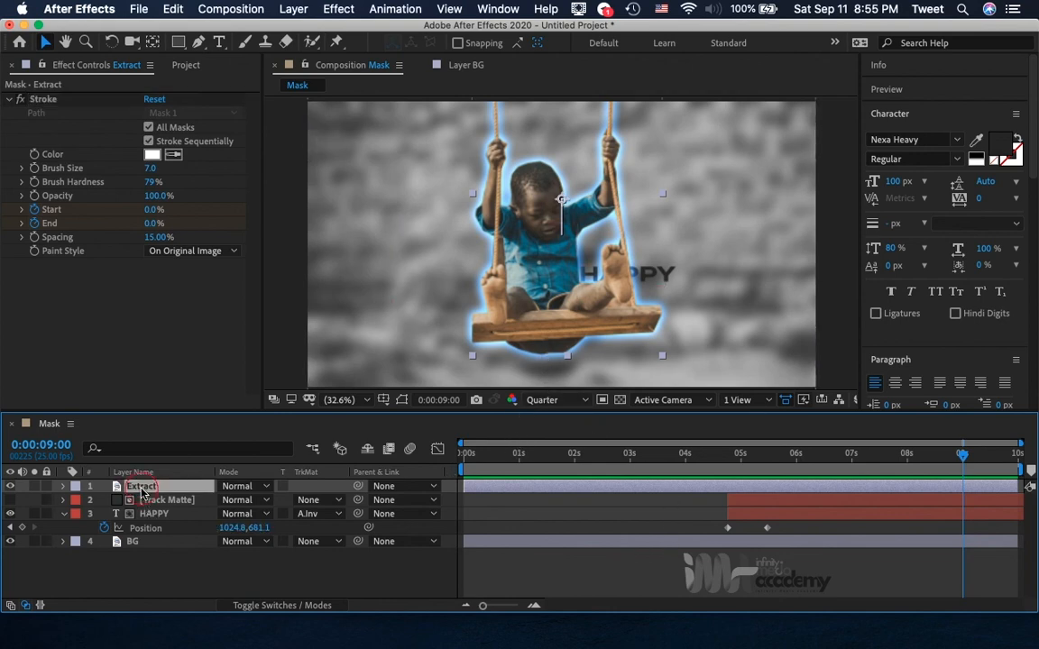
pyautogui.click(63, 487)
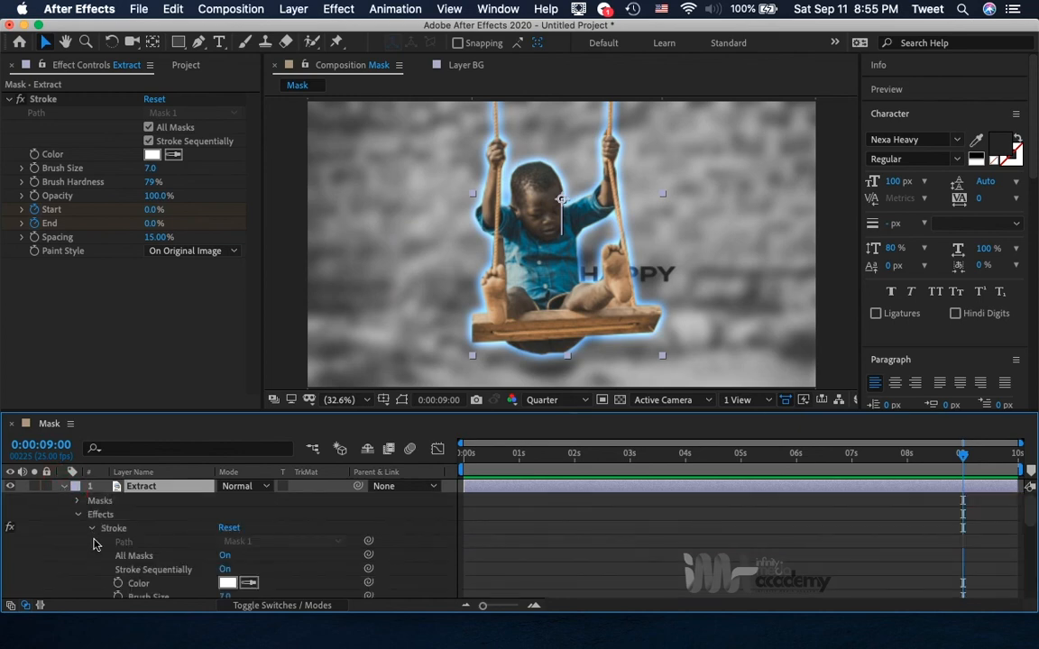
pyautogui.scroll(-15, 93, 544)
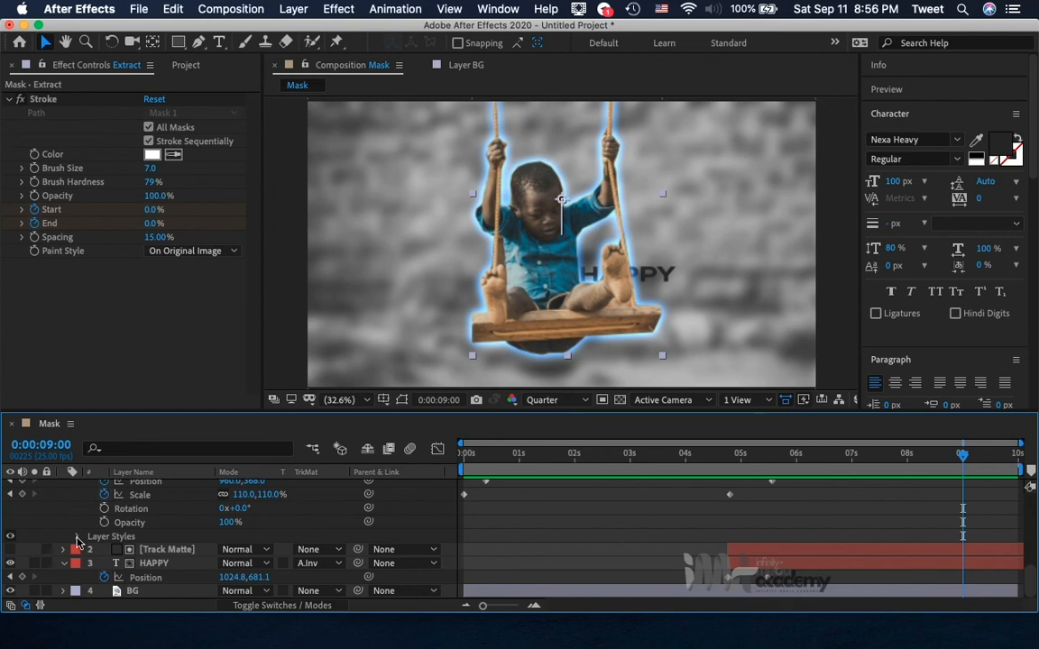
pyautogui.click(77, 538)
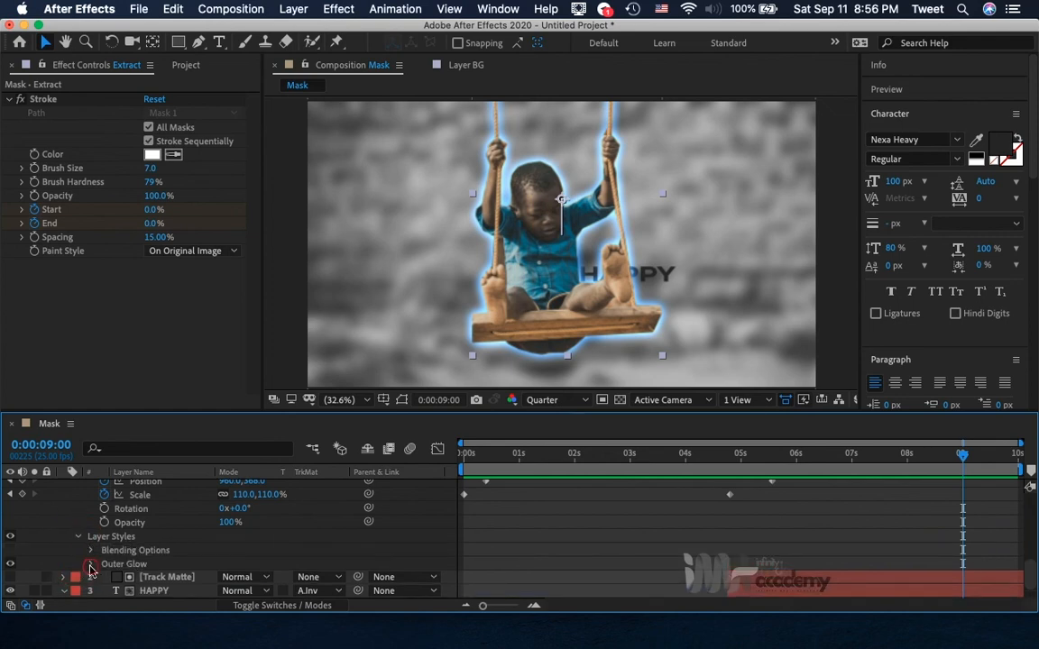
pyautogui.click(90, 565)
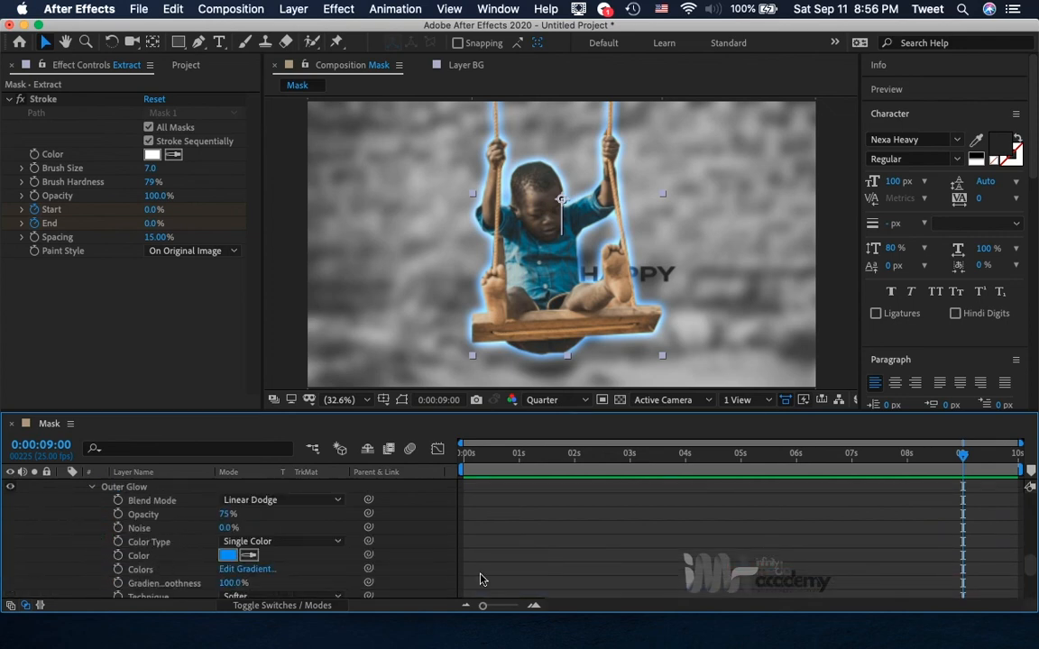
# Display only the keyframed properties of the Extract layer in the timeline.
pyautogui.scroll(8, 771, 577)
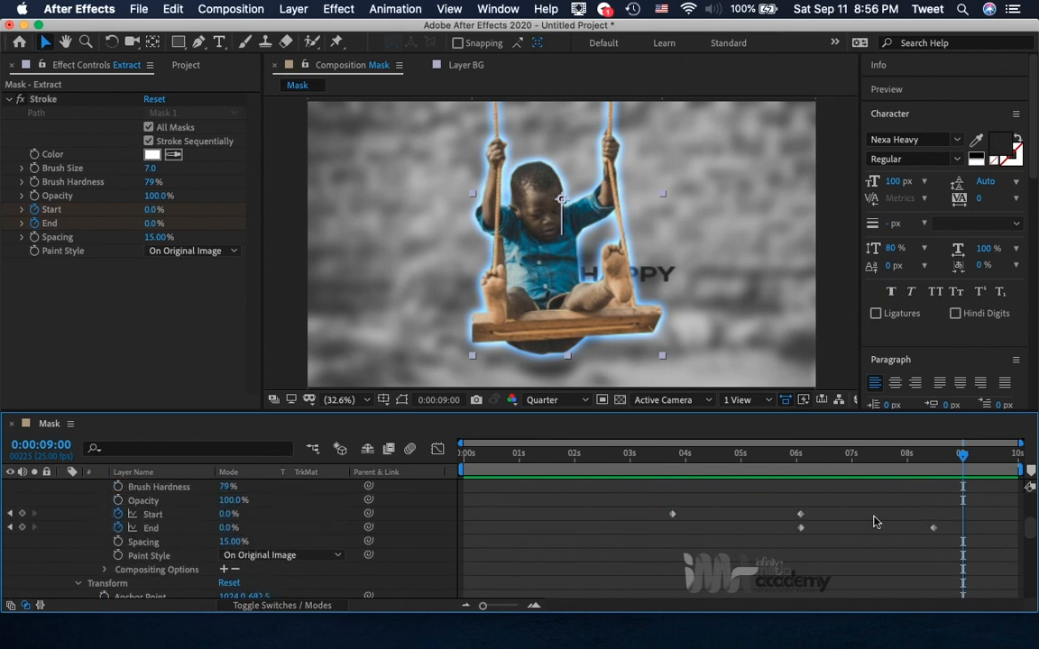
pyautogui.scroll(5, 873, 521)
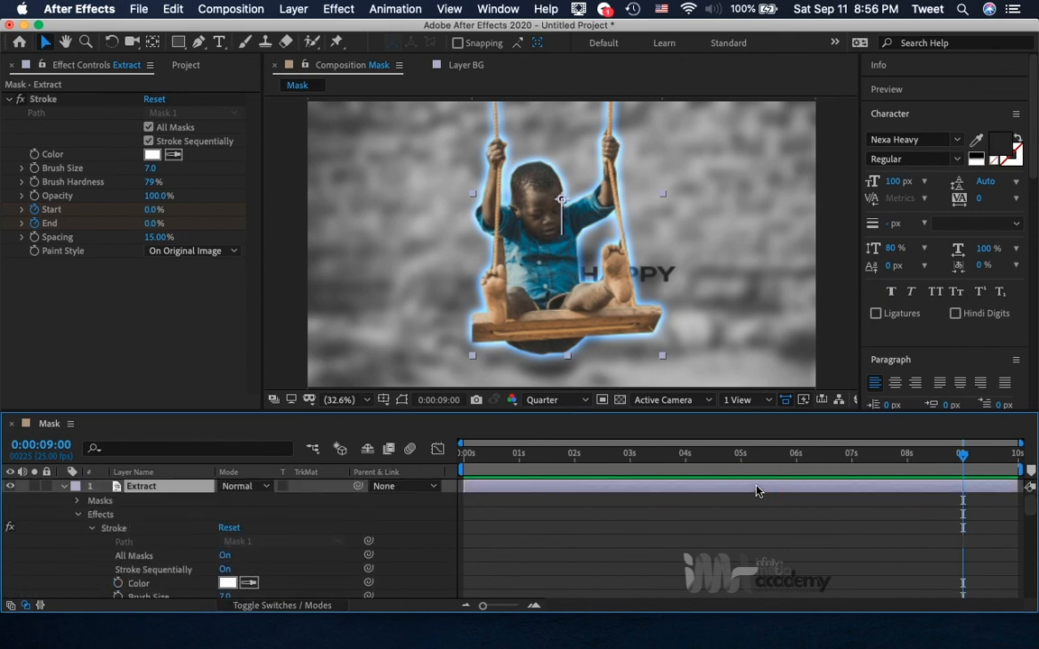
pyautogui.press('u')
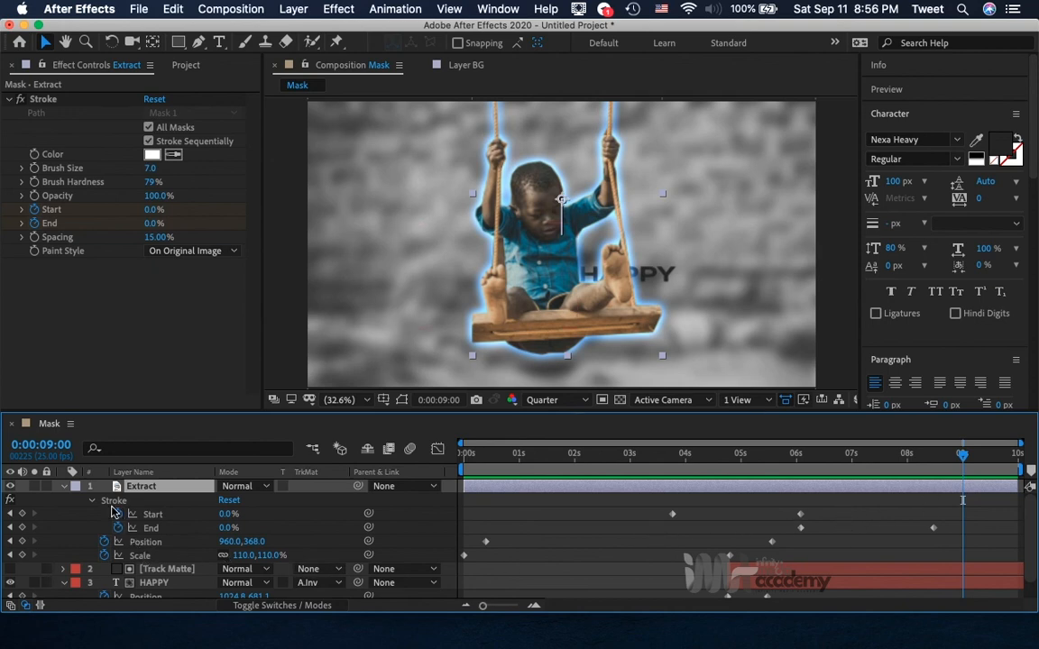
# Reveal the Extract layer's Outer Glow settings and add an Outer Glow Opacity keyframe at 0:00:08:18.
pyautogui.click(948, 460)
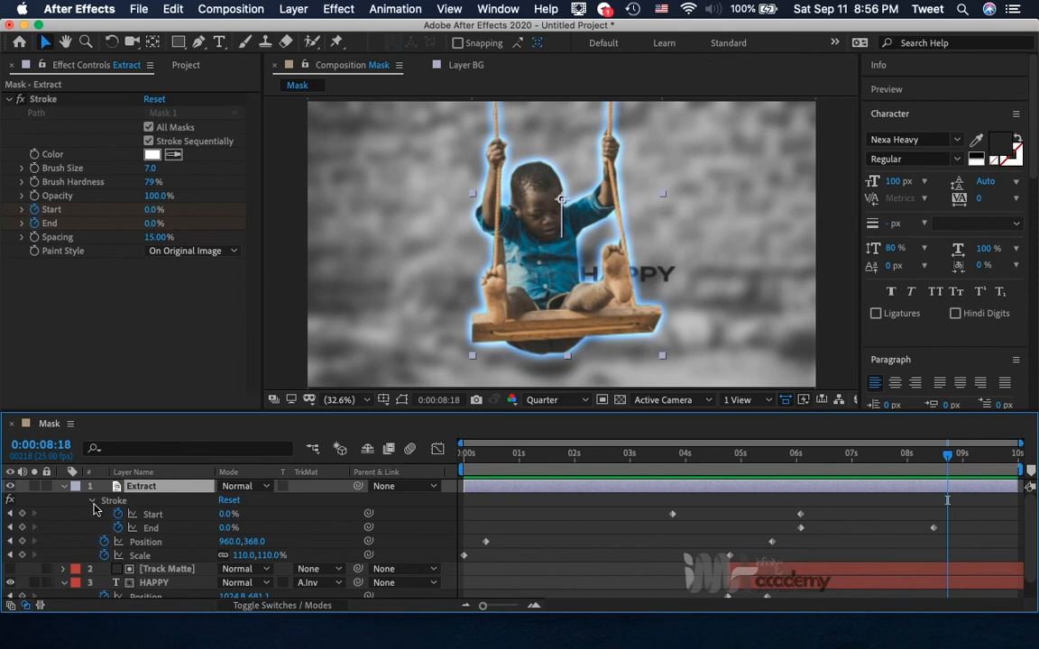
pyautogui.click(64, 487)
pyautogui.click(64, 487)
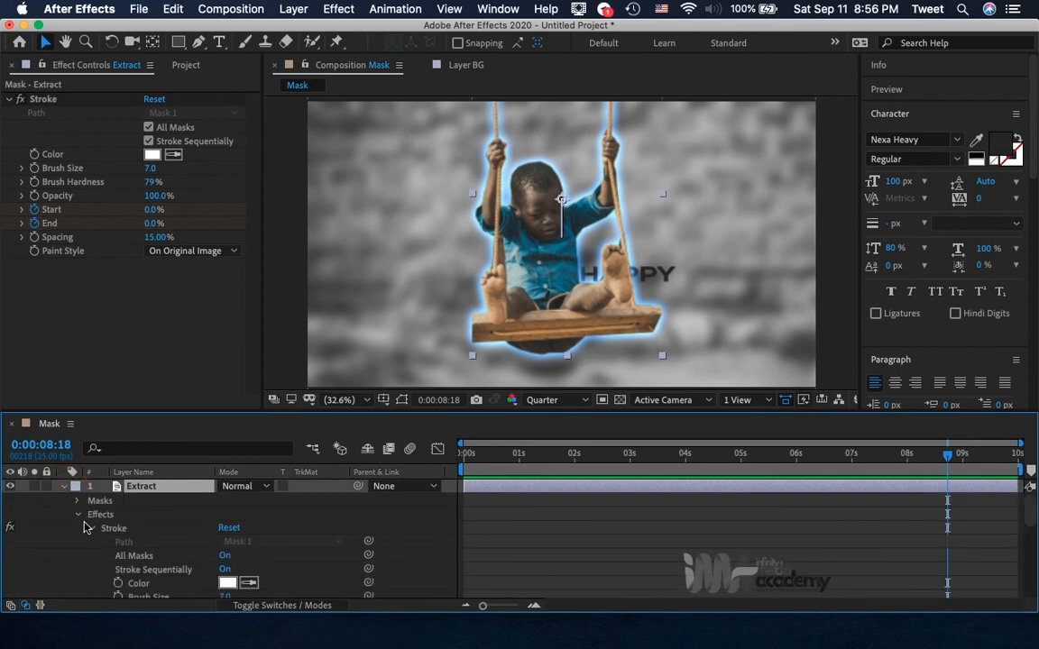
pyautogui.click(77, 515)
pyautogui.click(78, 529)
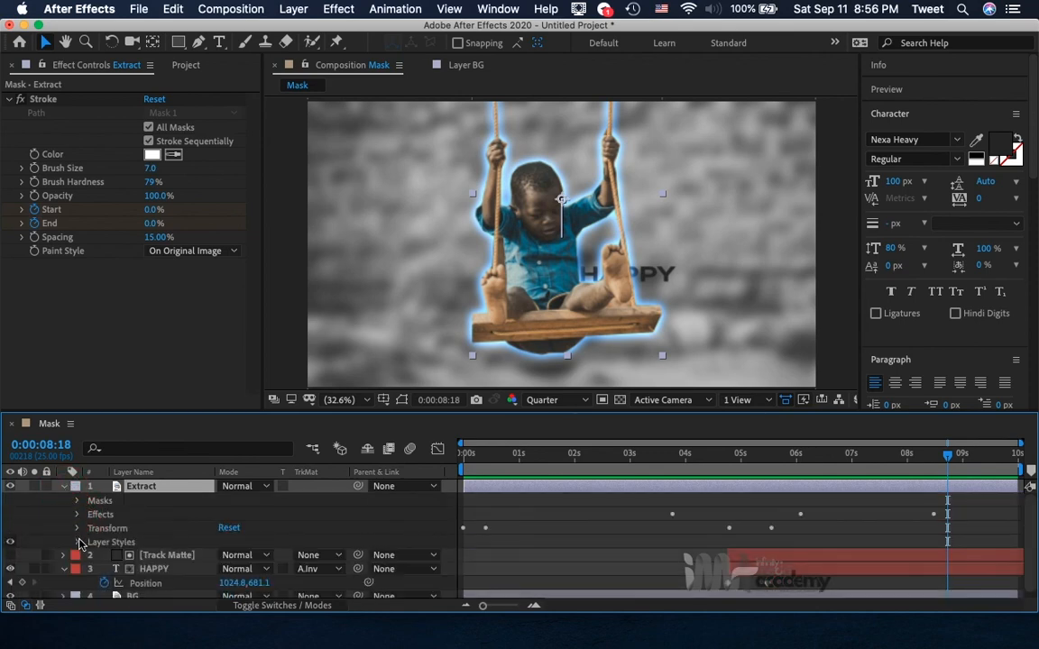
pyautogui.click(78, 542)
pyautogui.click(91, 571)
pyautogui.scroll(-3, 89, 575)
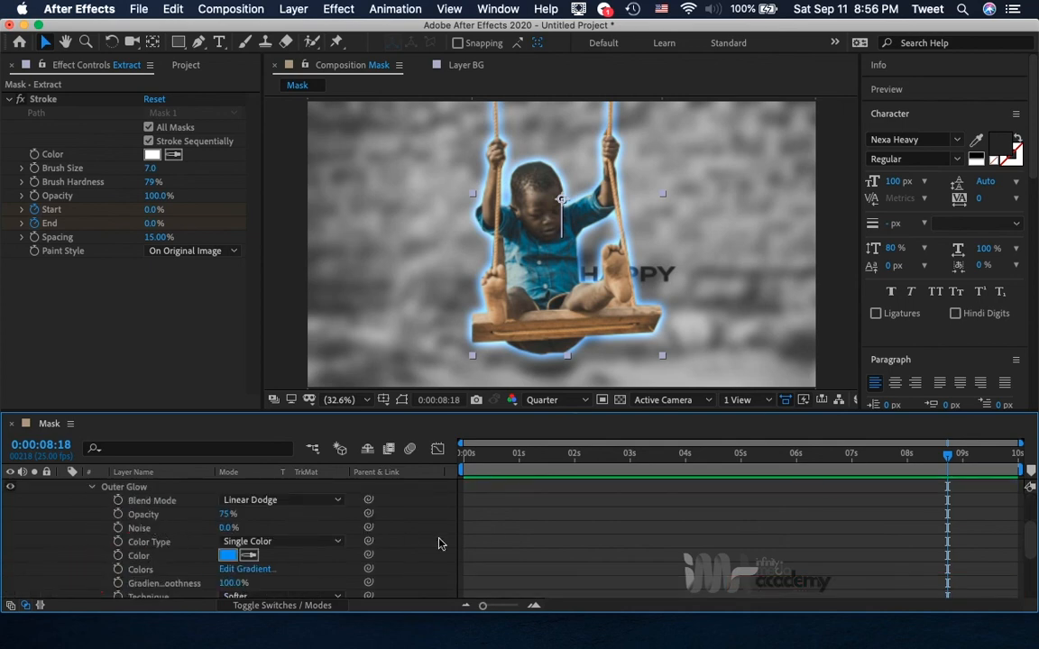
pyautogui.click(118, 515)
# Add two more Outer Glow Opacity keyframes, at 0:00:09:07 and 0:00:09:21.
pyautogui.scroll(1, 897, 558)
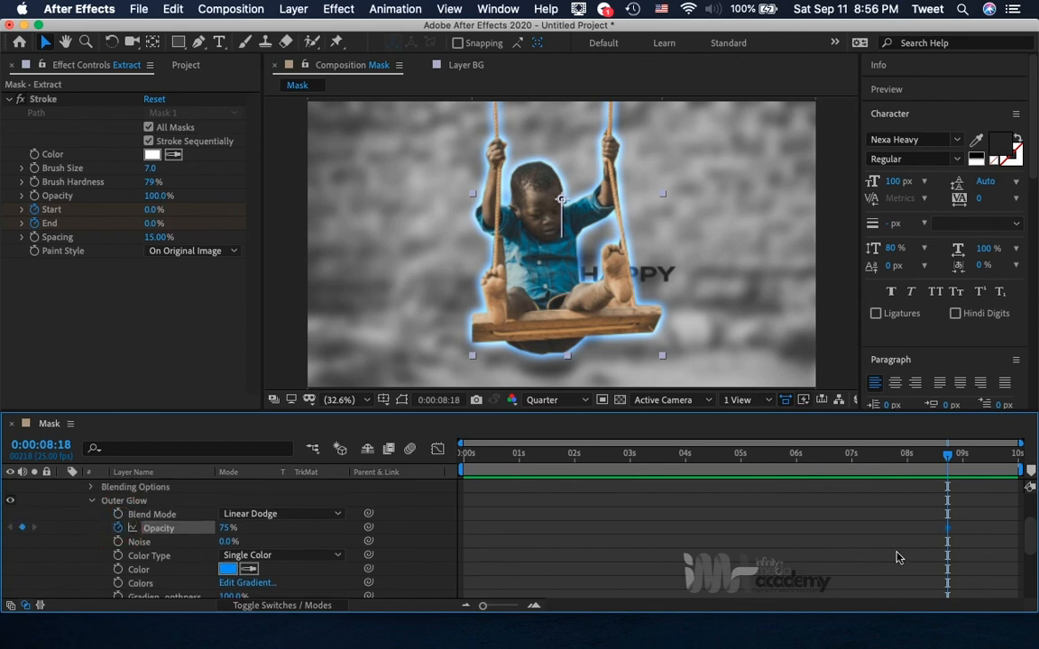
pyautogui.click(980, 464)
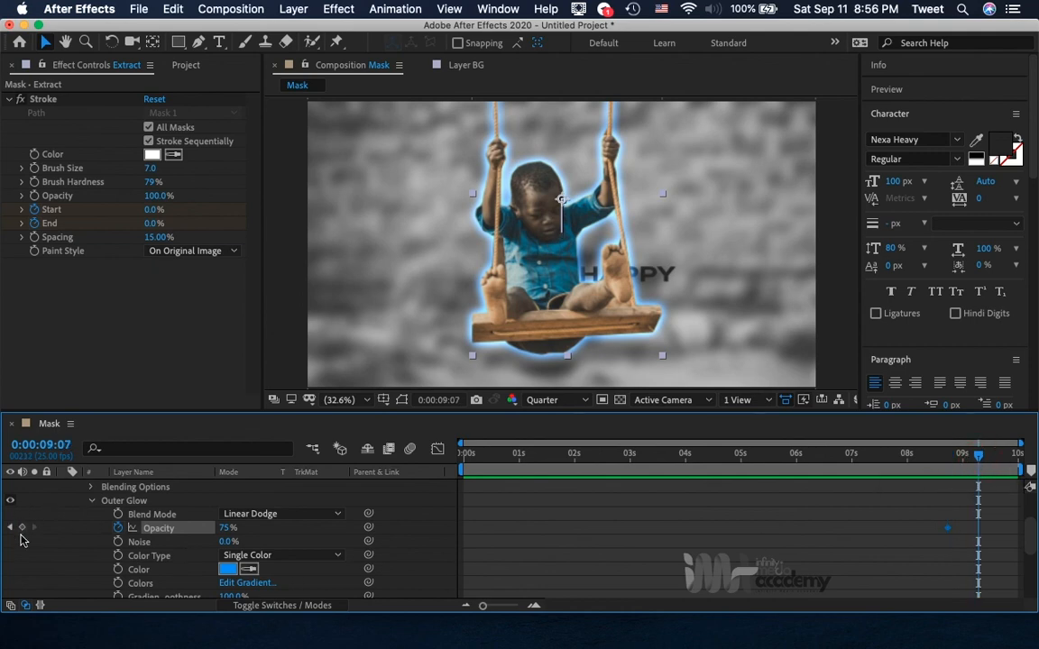
pyautogui.click(22, 531)
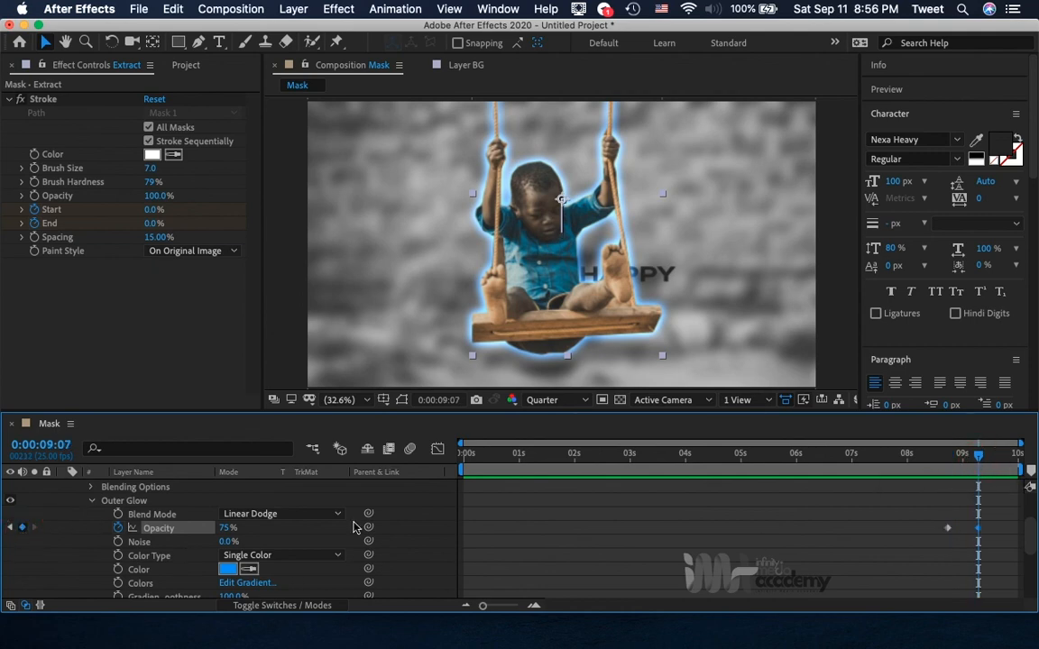
pyautogui.click(1011, 463)
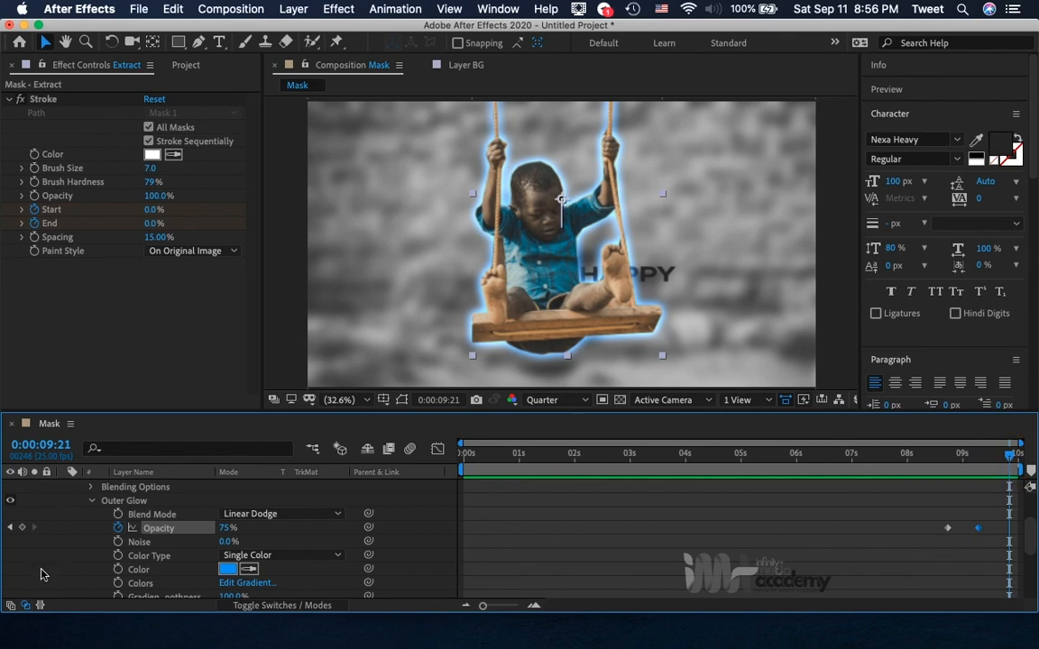
pyautogui.click(22, 529)
# Set the Outer Glow Opacity to 0% at both the first keyframe (0:00:08:18) and the last keyframe (0:00:09:21).
pyautogui.click(11, 529)
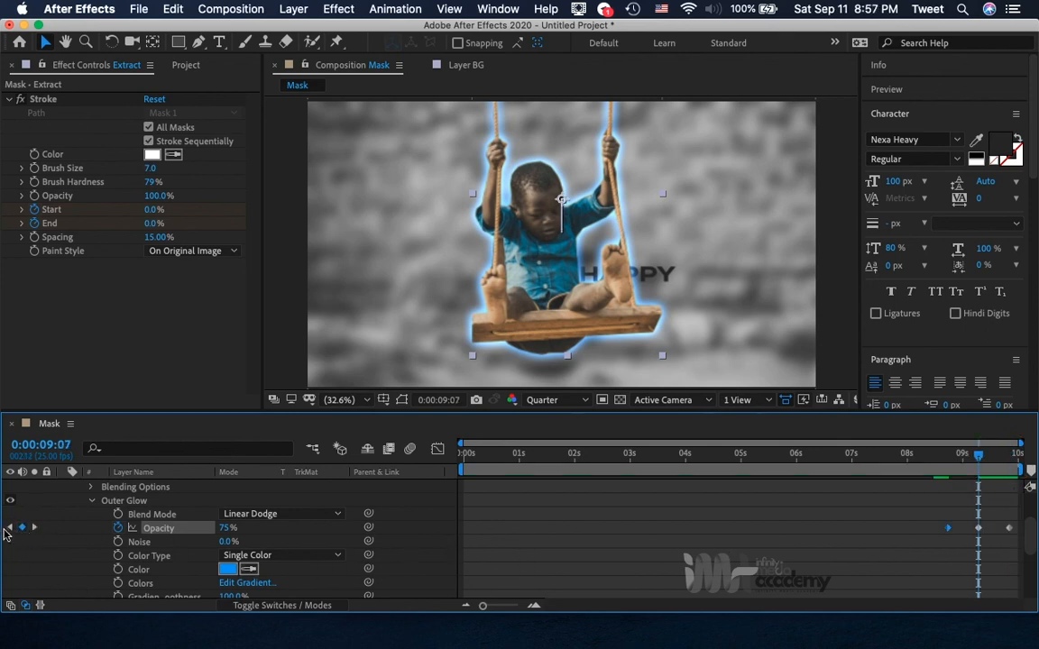
pyautogui.click(9, 527)
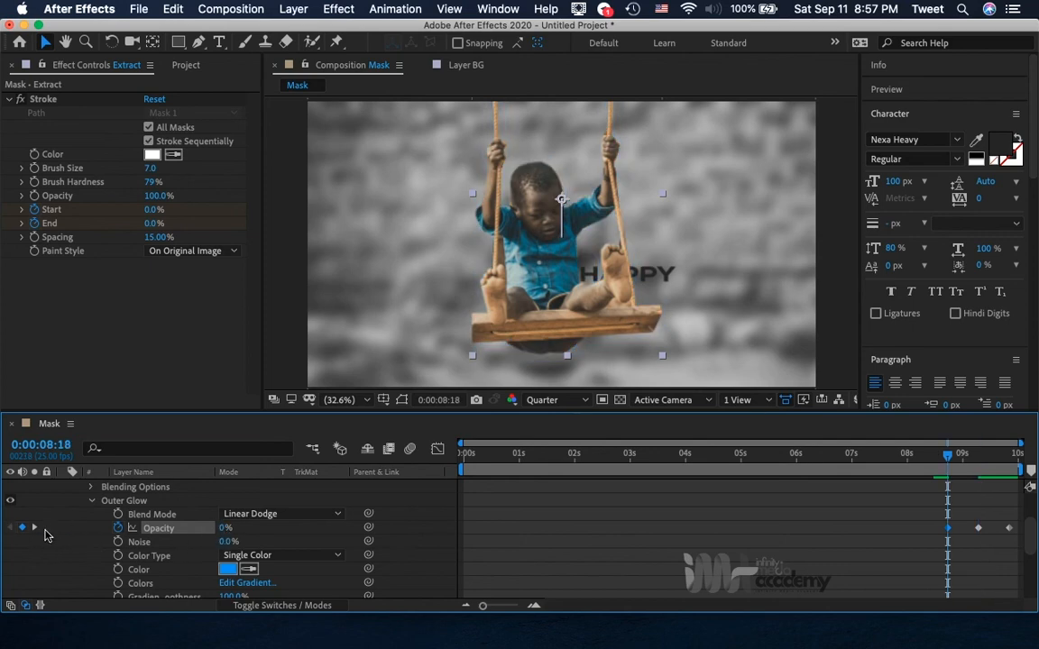
pyautogui.click(35, 529)
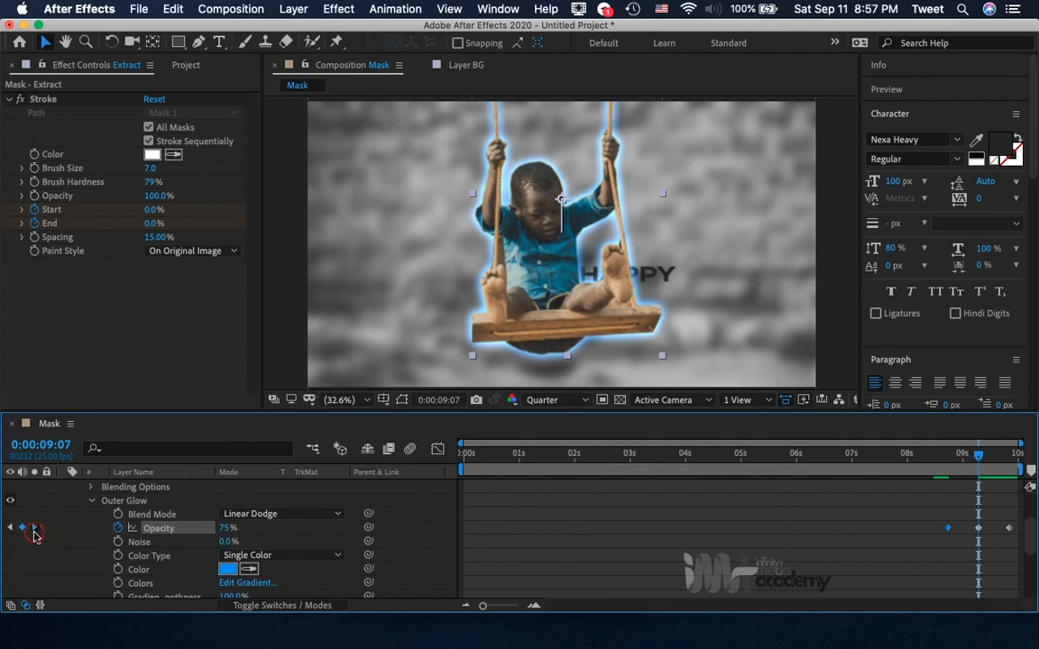
pyautogui.click(34, 529)
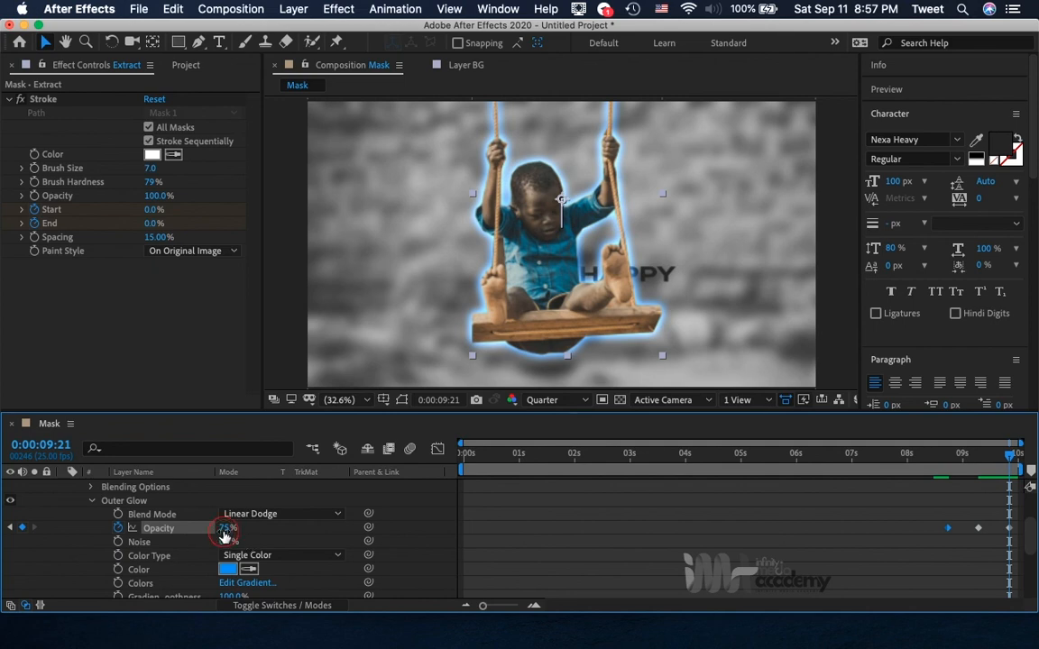
pyautogui.click(226, 529)
pyautogui.write('0')
pyautogui.press('Return')
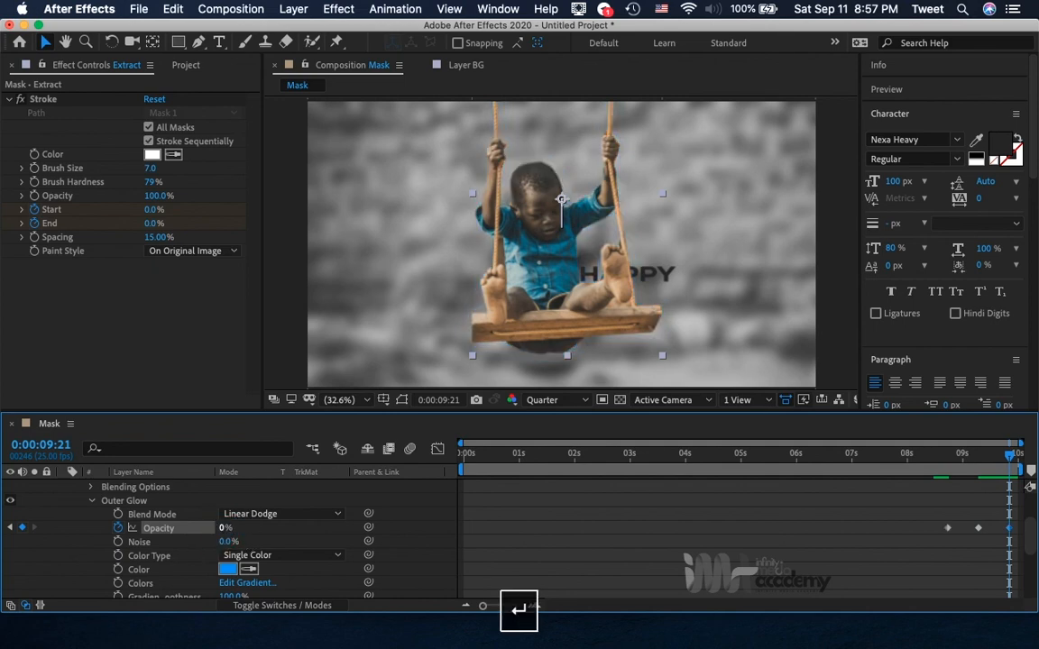
# Preview the opening of the animation from about 0:00:00:07.
pyautogui.click(915, 460)
pyautogui.press('space')
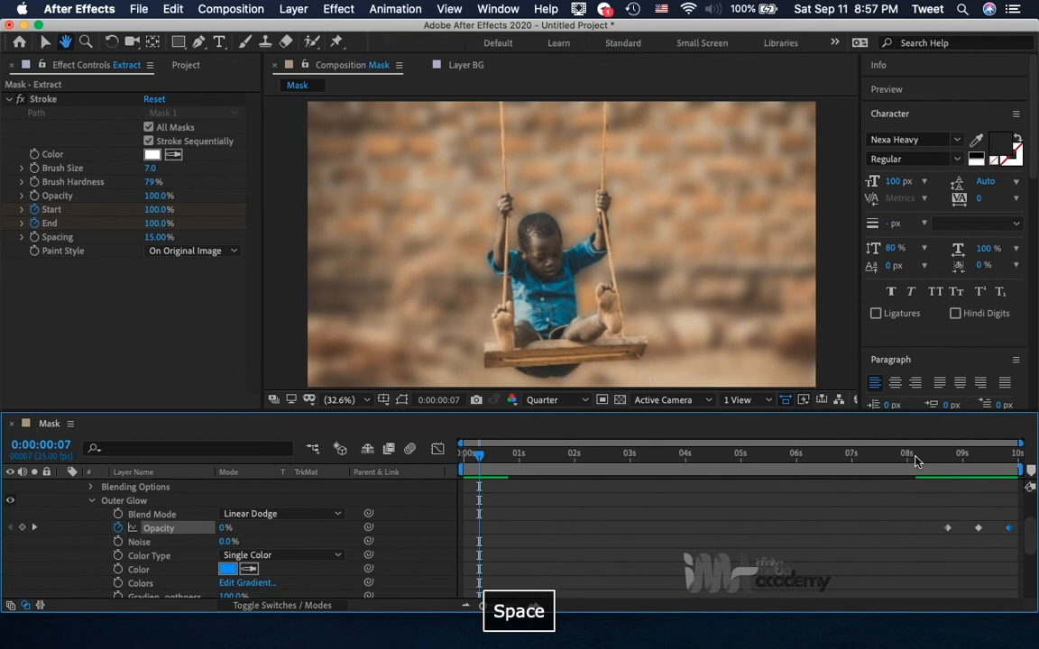
pyautogui.press('space')
pyautogui.press('space')
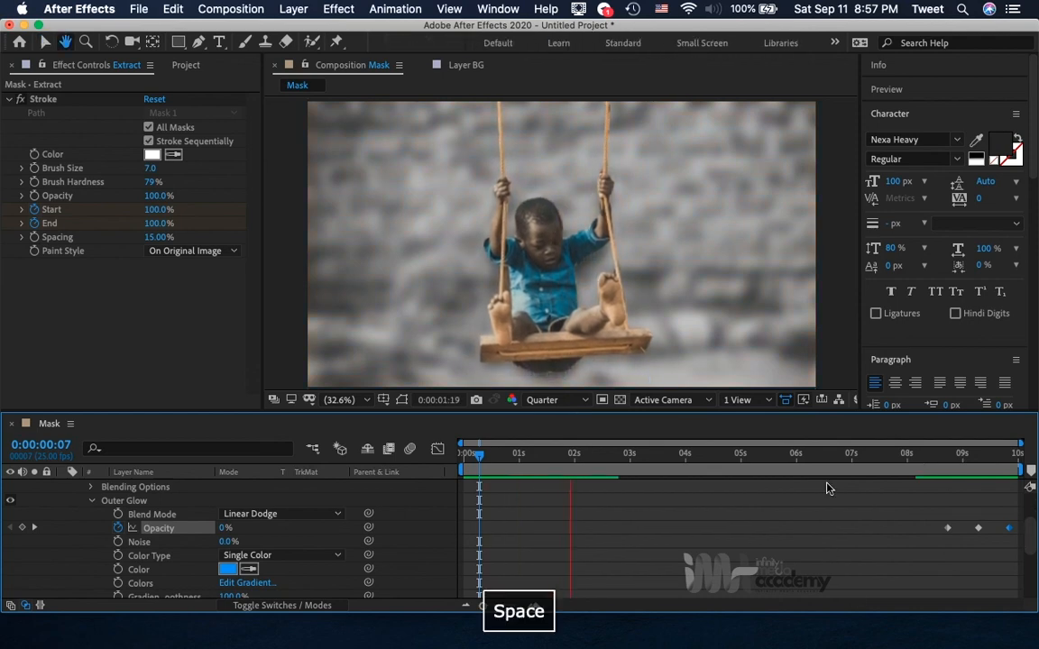
pyautogui.scroll(3, 856, 527)
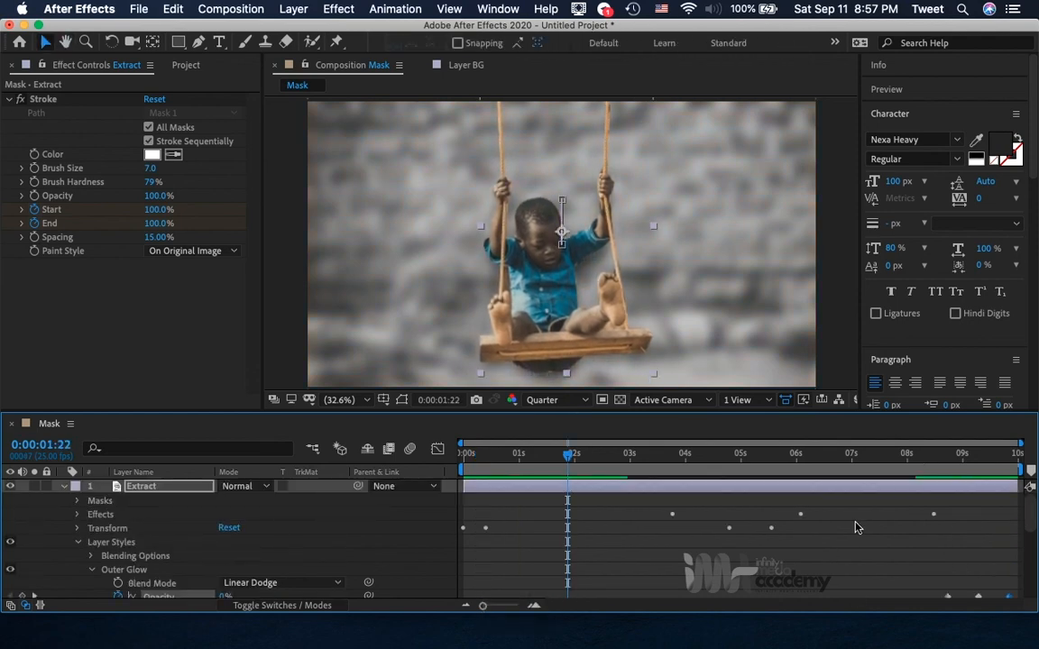
# Move the three Outer Glow Opacity keyframes earlier together so that the last one sits at about 0:00:03:04.
pyautogui.scroll(-1, 857, 528)
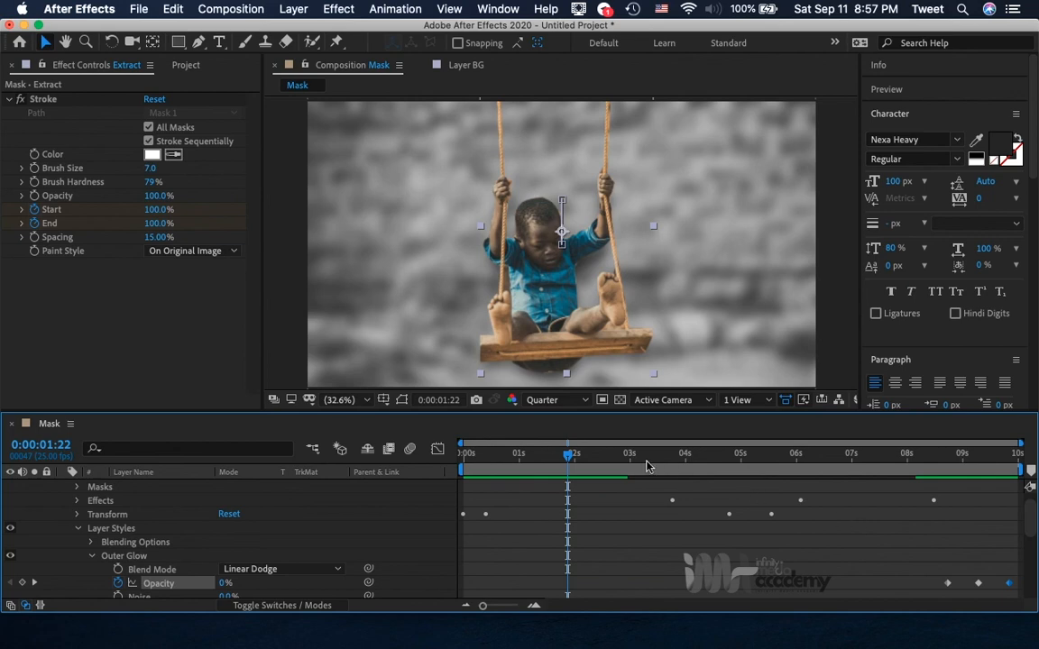
pyautogui.moveTo(631, 460)
pyautogui.mouseDown()
pyautogui.moveTo(721, 474)
pyautogui.moveTo(631, 479)
pyautogui.moveTo(640, 478)
pyautogui.mouseUp()
pyautogui.scroll(-1, 889, 540)
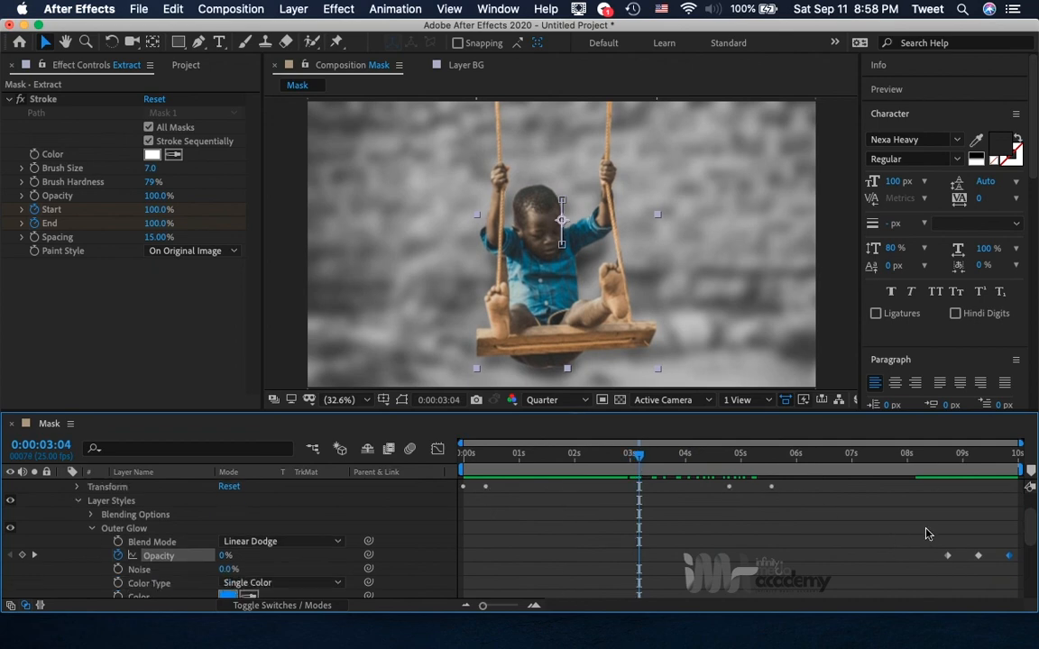
pyautogui.moveTo(926, 534); pyautogui.dragTo(636, 561)
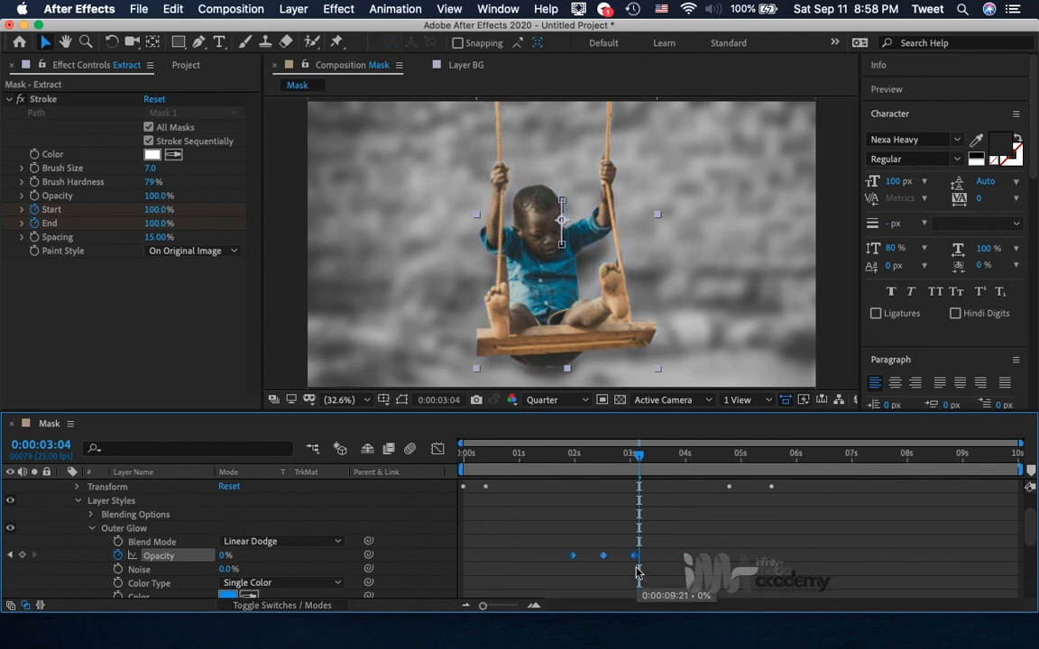
pyautogui.scroll(2, 661, 553)
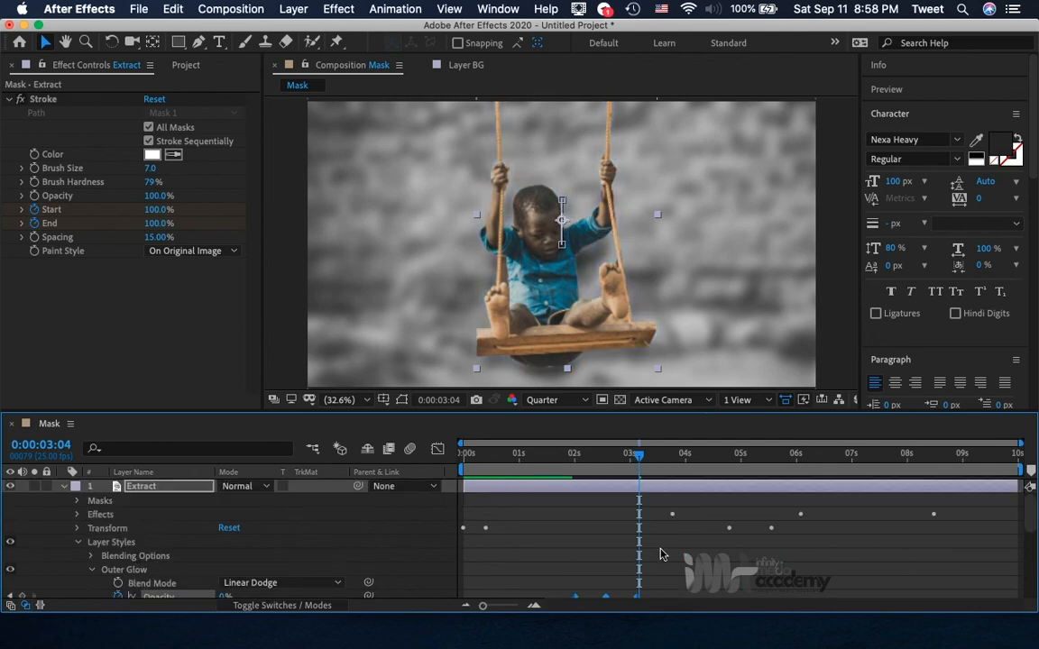
# Show only the Extract layer's keyframed properties and shift the three Opacity keyframes so the middle one sits at about 0:00:03:04.
pyautogui.click(101, 515)
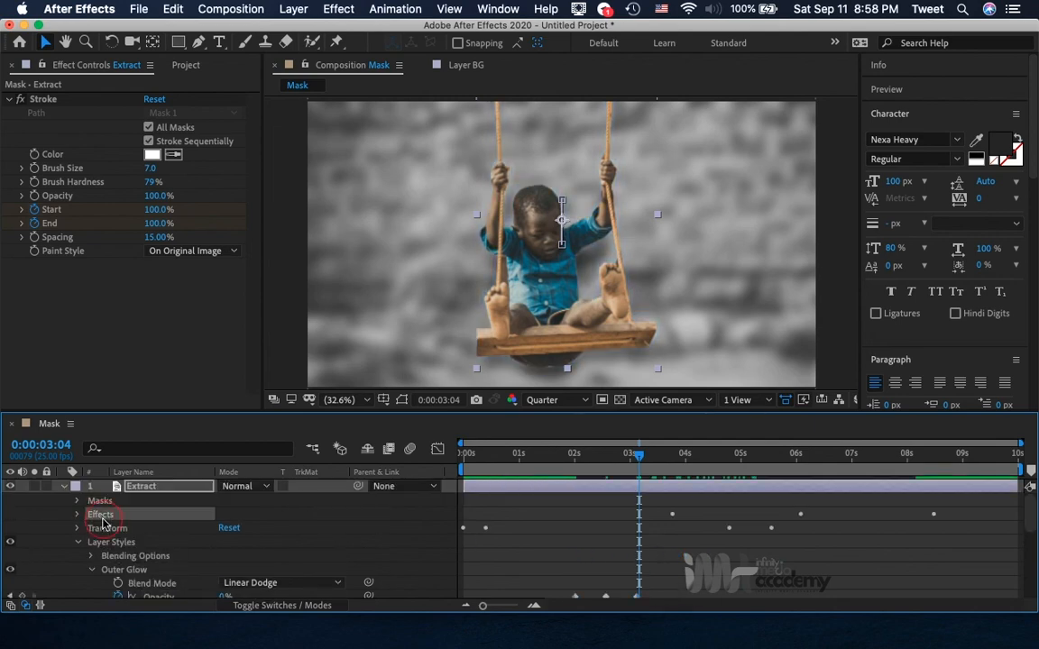
pyautogui.click(166, 491)
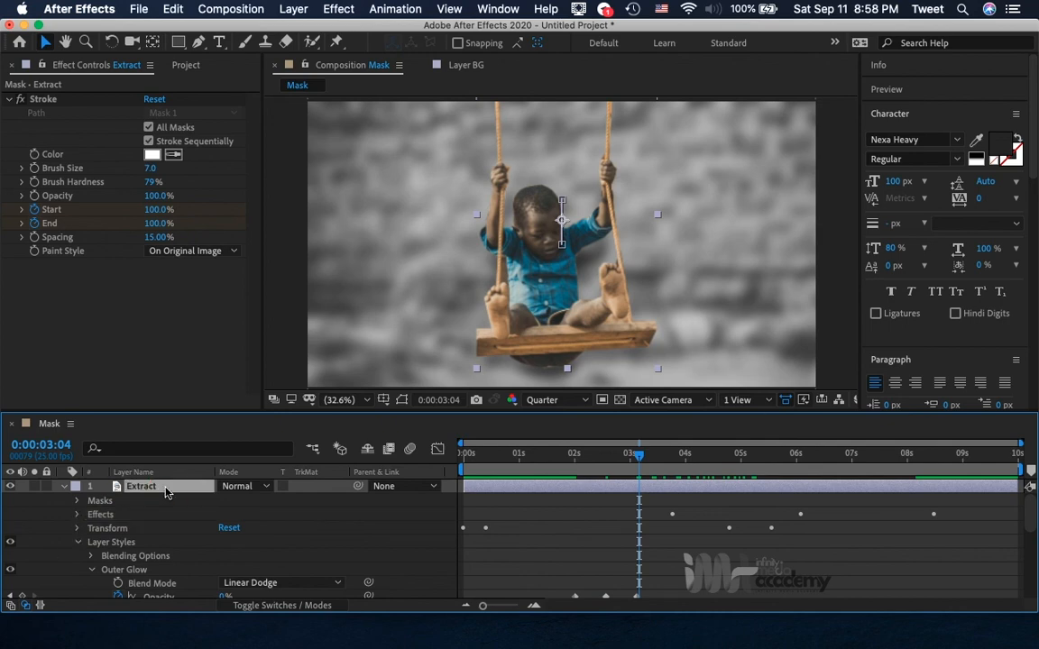
pyautogui.press('u')
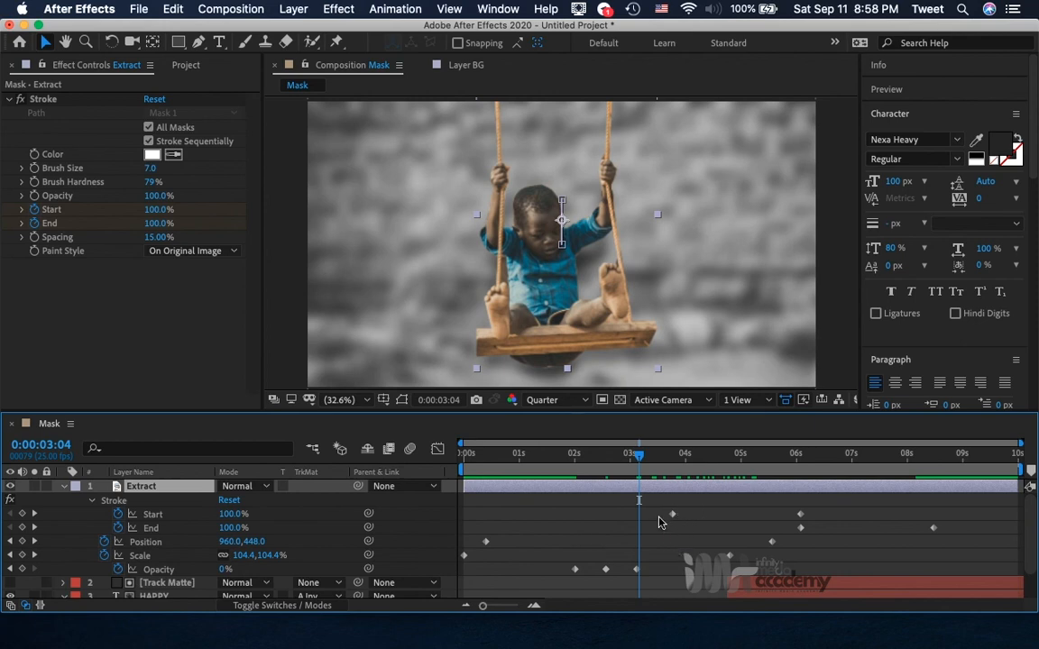
pyautogui.moveTo(654, 559); pyautogui.dragTo(608, 571)
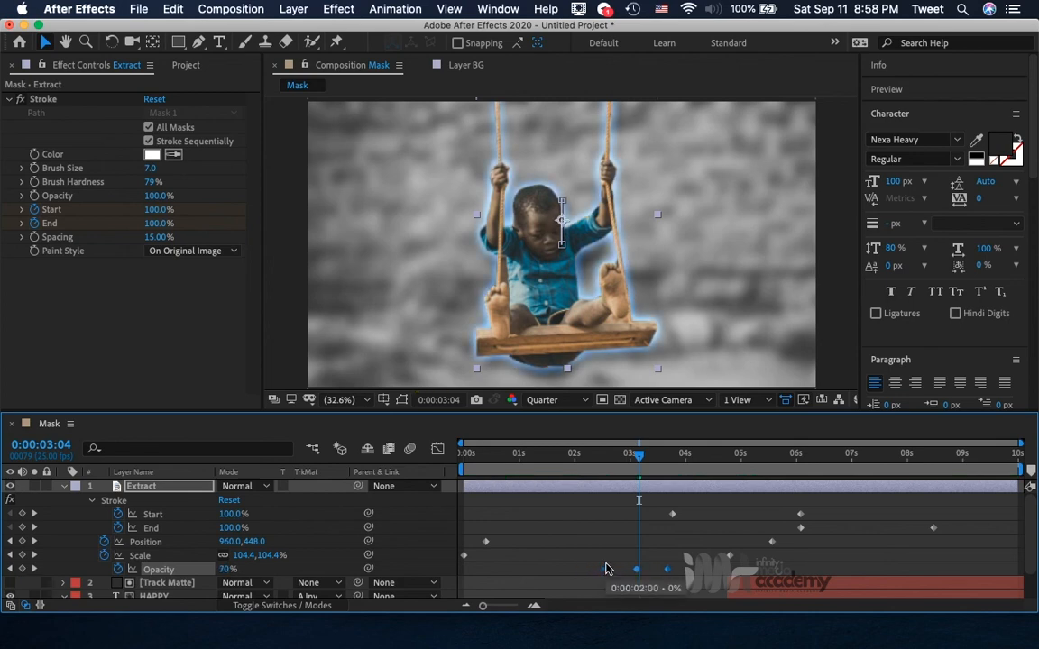
# Preview the combined glow, stroke and title animation from 0:00:00:00.
pyautogui.click(501, 462)
pyautogui.moveTo(485, 467); pyautogui.dragTo(433, 468)
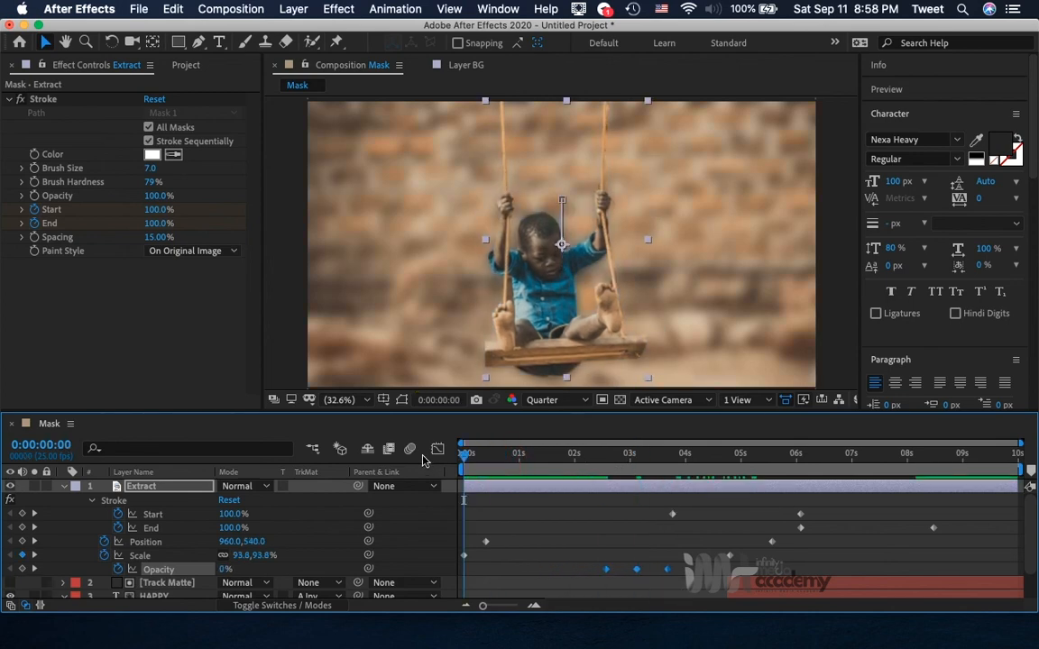
pyautogui.press('space')
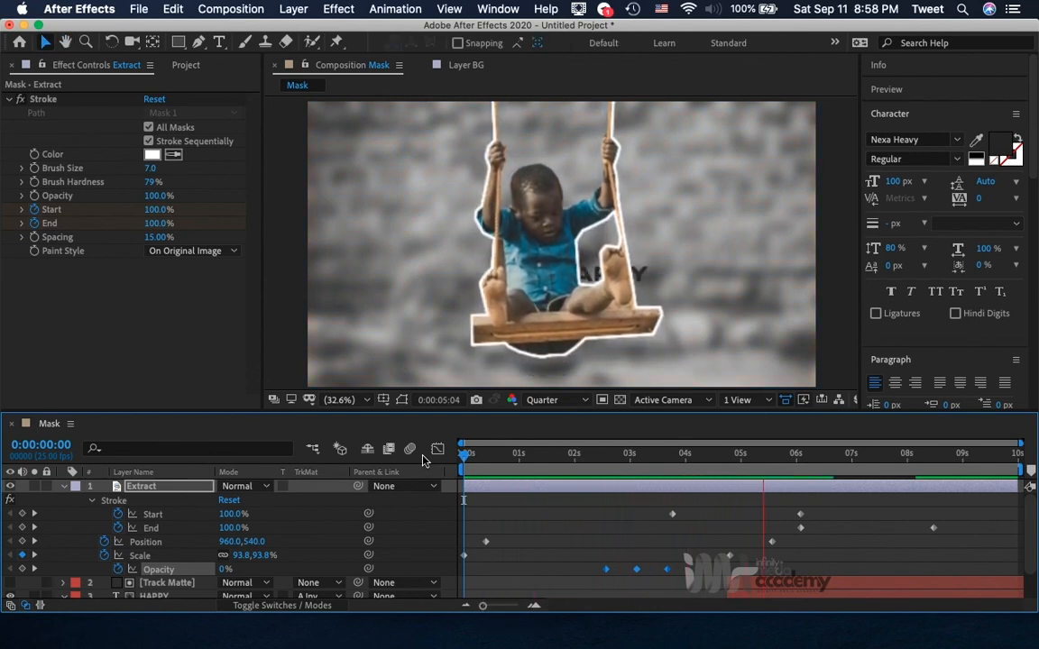
pyautogui.press('space')
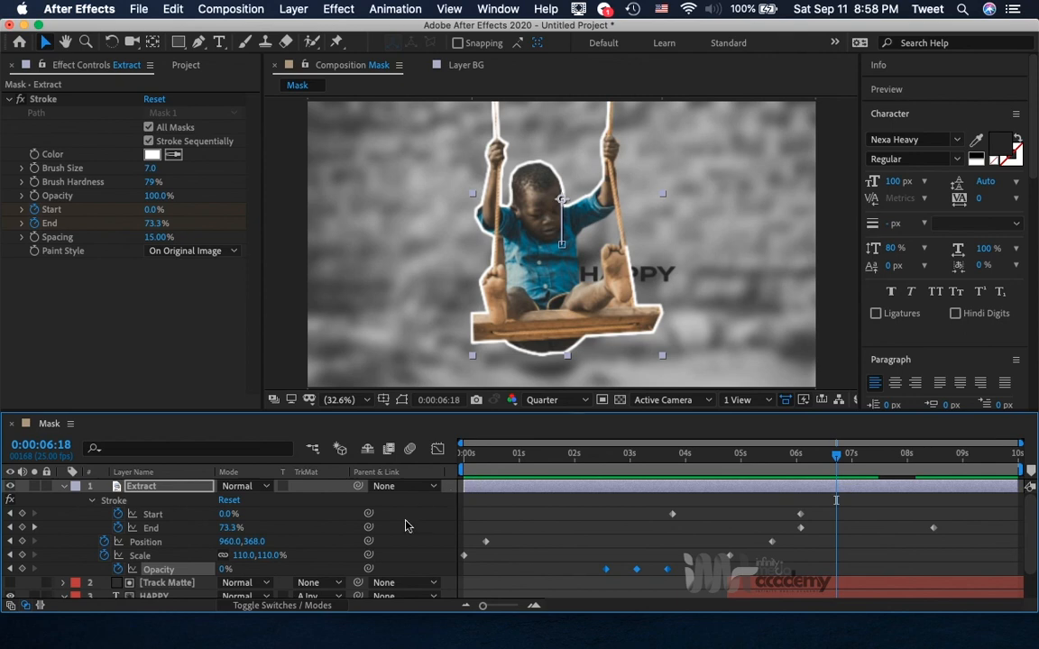
# Set the HAPPY layer's Position keyframe at 0:00:05:12 to 1337.8, 681.1, then deselect the layer.
pyautogui.scroll(-2, 682, 539)
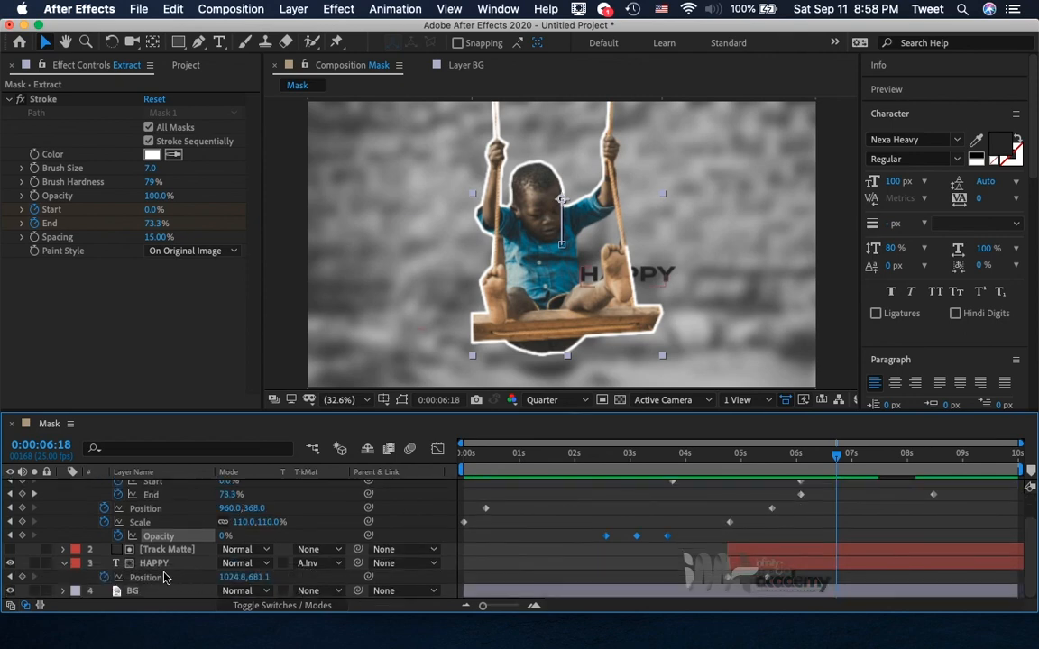
pyautogui.click(153, 564)
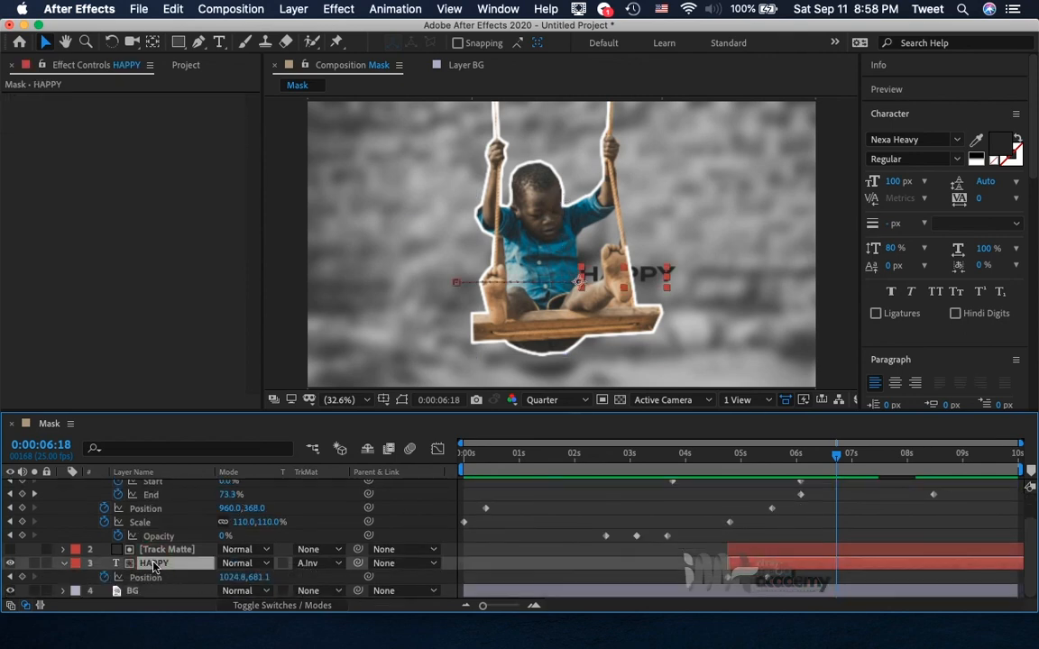
pyautogui.click(11, 578)
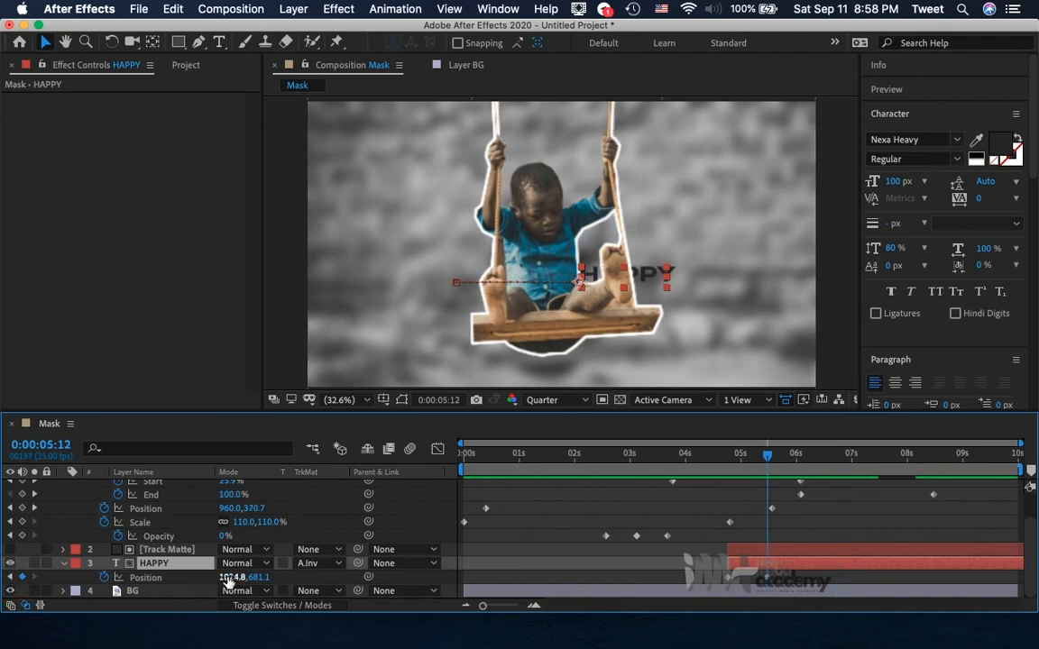
pyautogui.moveTo(228, 581); pyautogui.dragTo(482, 577)
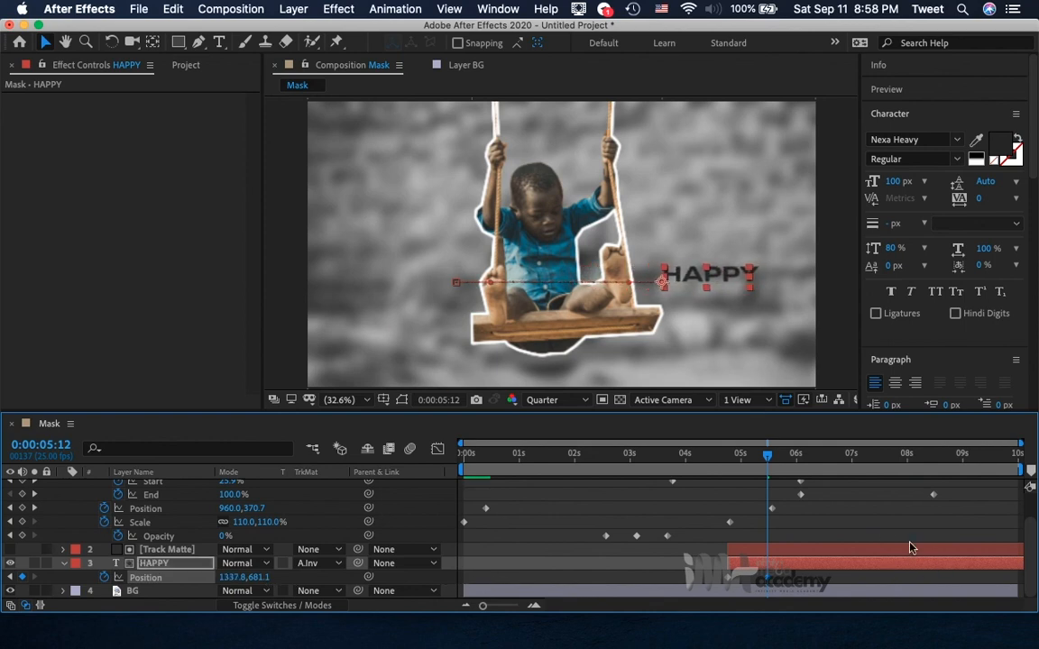
pyautogui.click(875, 528)
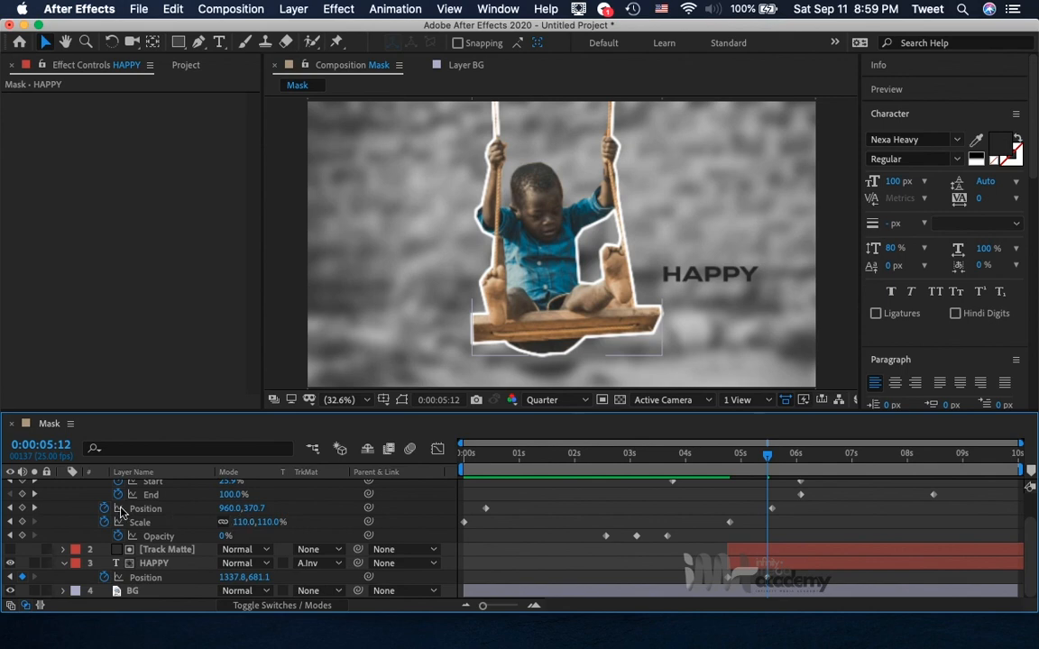
# Collapse the properties of the Extract and HAPPY layers in the timeline.
pyautogui.scroll(2, 76, 506)
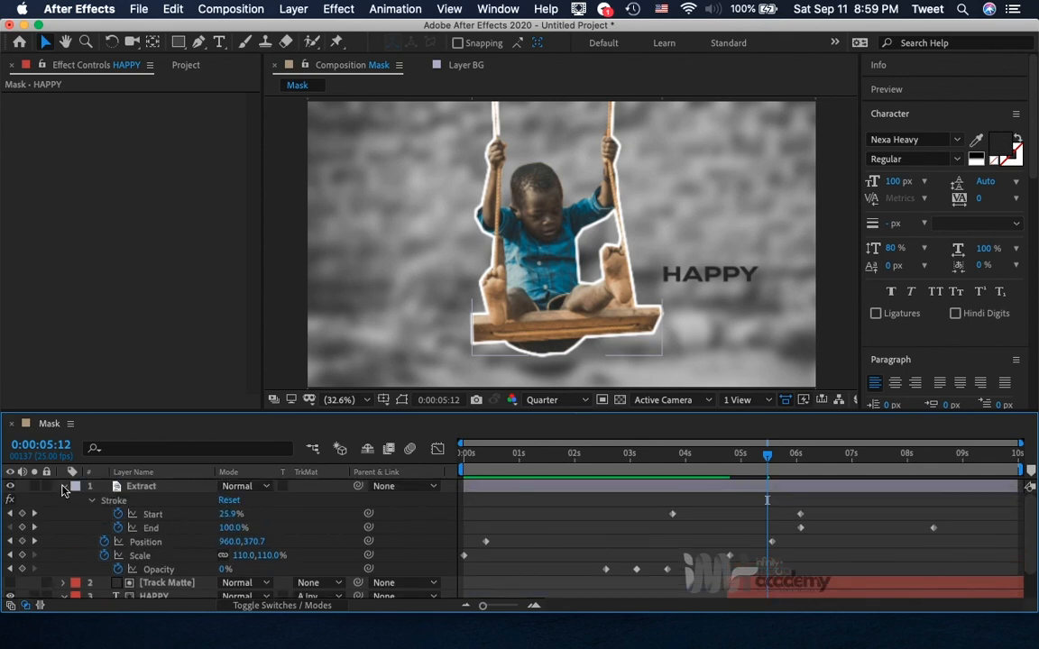
pyautogui.click(64, 488)
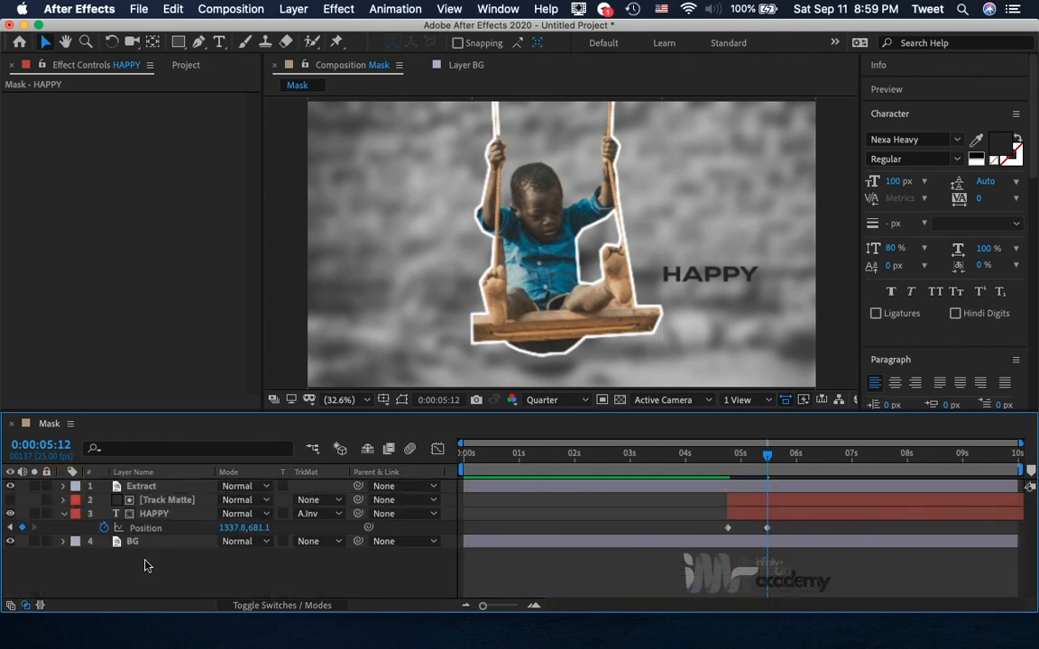
pyautogui.click(62, 515)
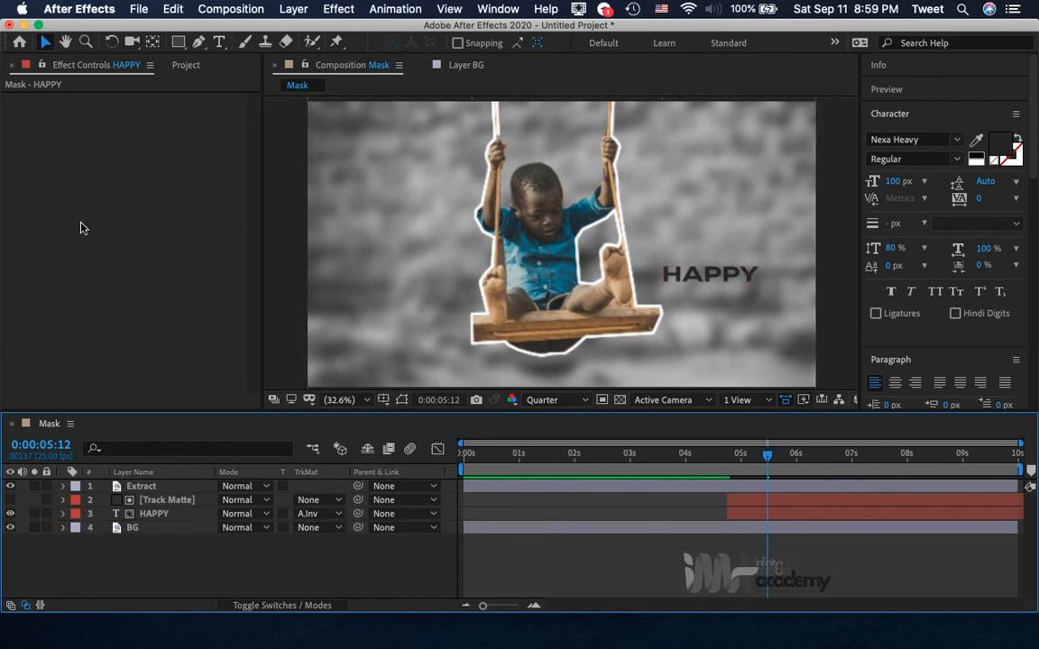
# Import Masks Effects sound.mp3 from the Audios folder in Desktop/IMA - September Class/Adobe After Effetcs and add it beneath the BG layer in the Mask composition.
pyautogui.click(185, 66)
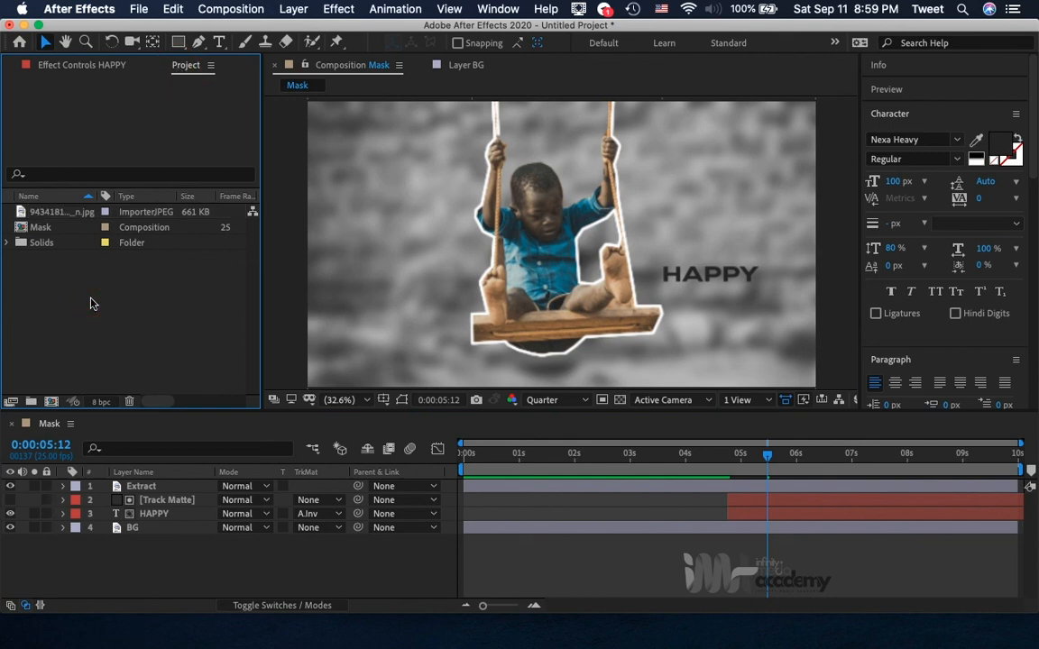
pyautogui.doubleClick(90, 304)
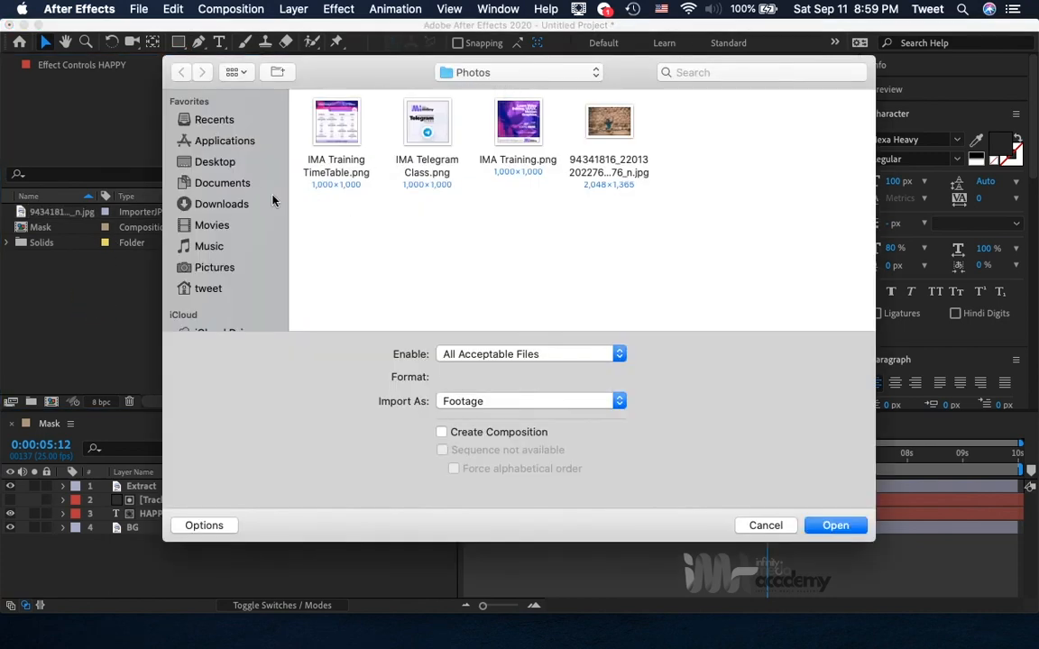
pyautogui.click(206, 169)
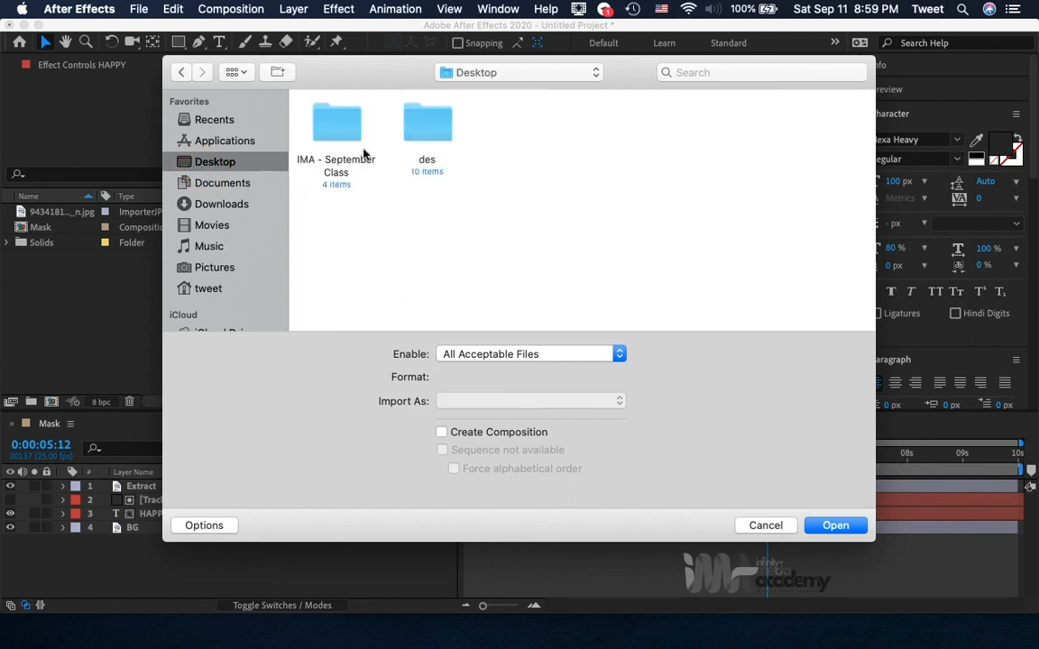
pyautogui.doubleClick(350, 126)
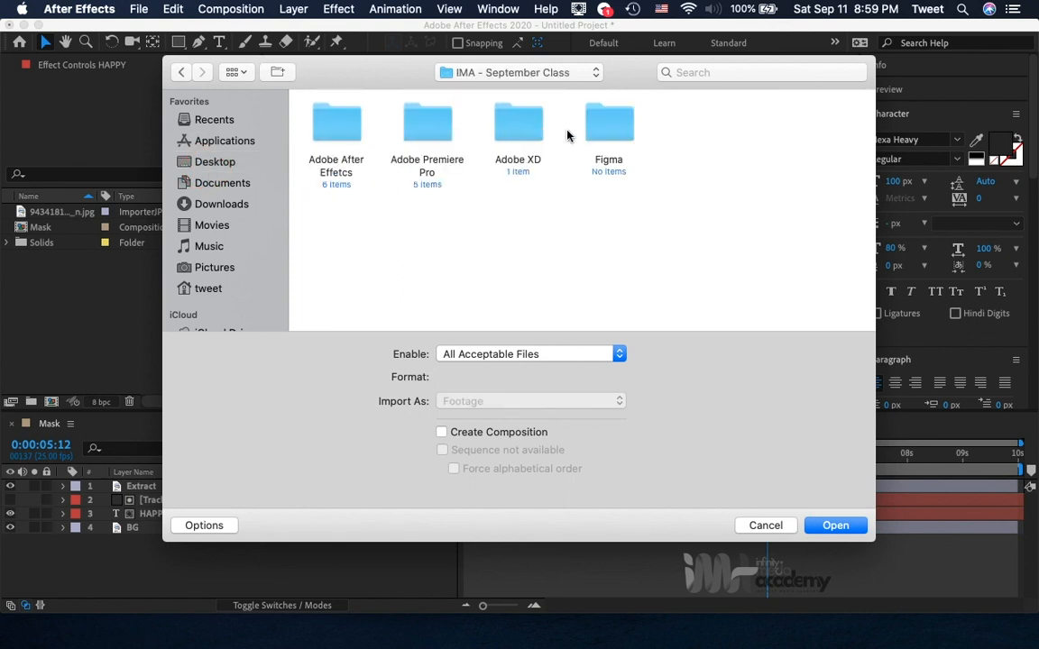
pyautogui.doubleClick(339, 127)
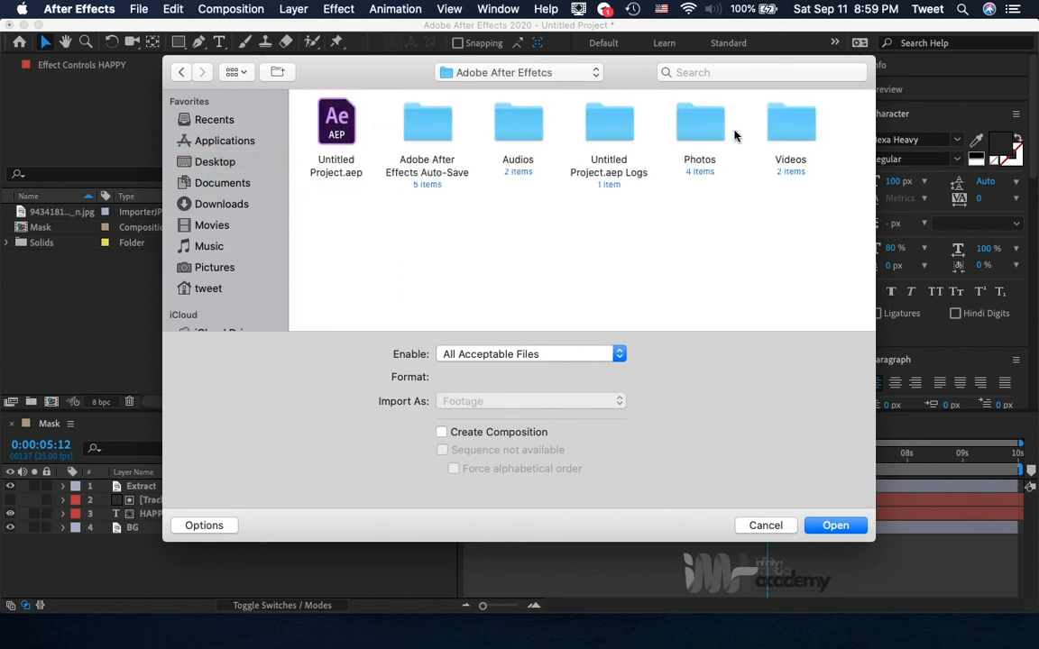
pyautogui.doubleClick(521, 133)
pyautogui.doubleClick(360, 133)
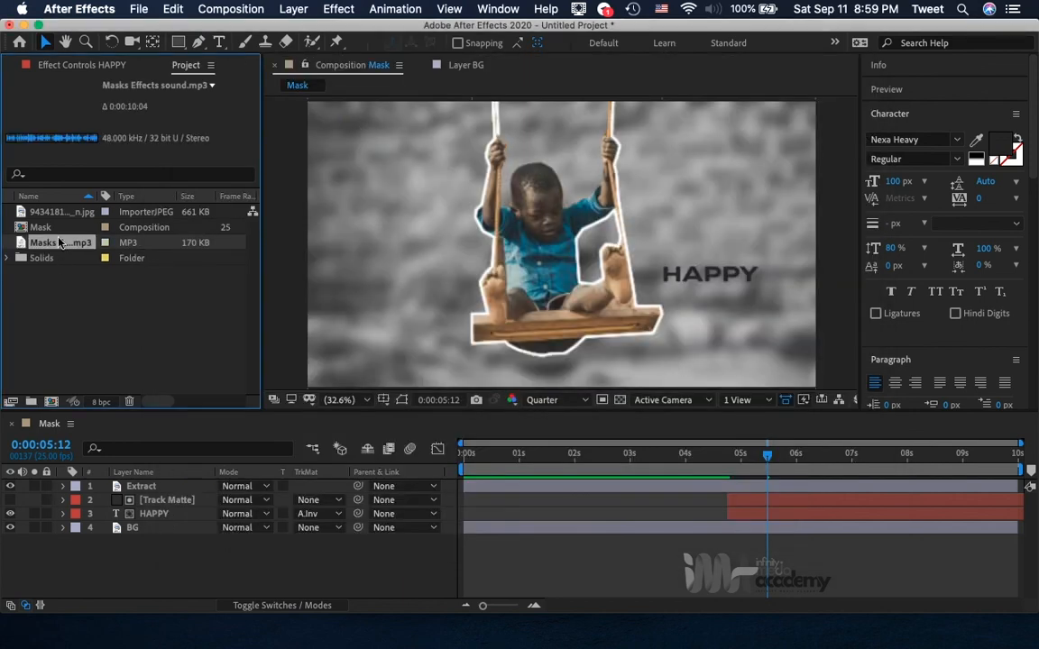
pyautogui.moveTo(58, 243); pyautogui.dragTo(102, 554)
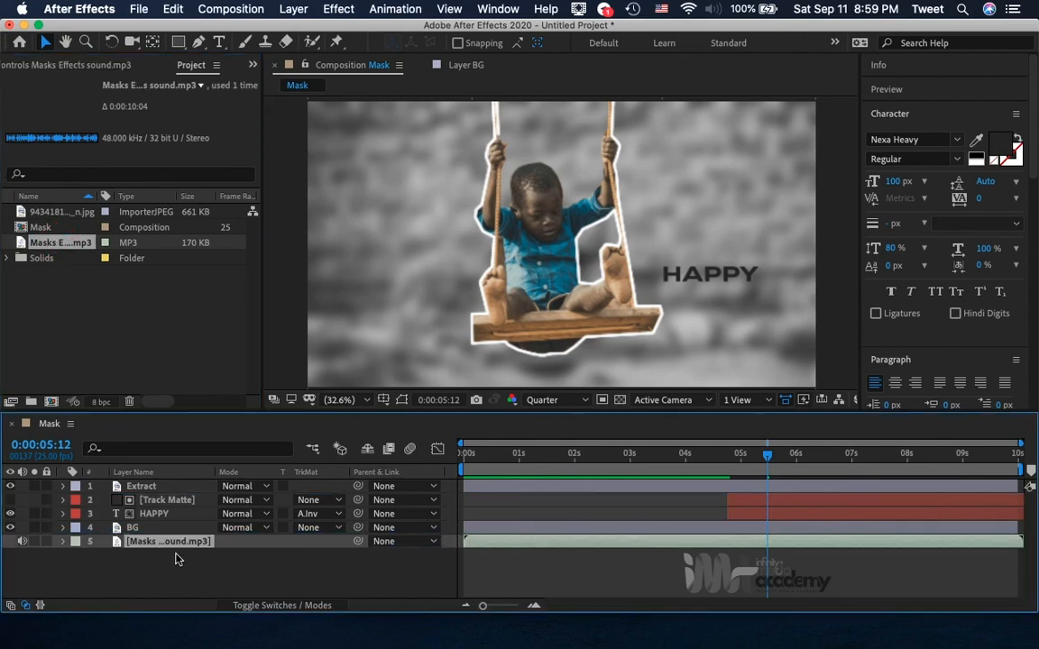
# Preview the Mask composition with its soundtrack from 0:00:00:00, then stop playback.
pyautogui.hotkey('ctrl', 'Up')
pyautogui.click(471, 424)
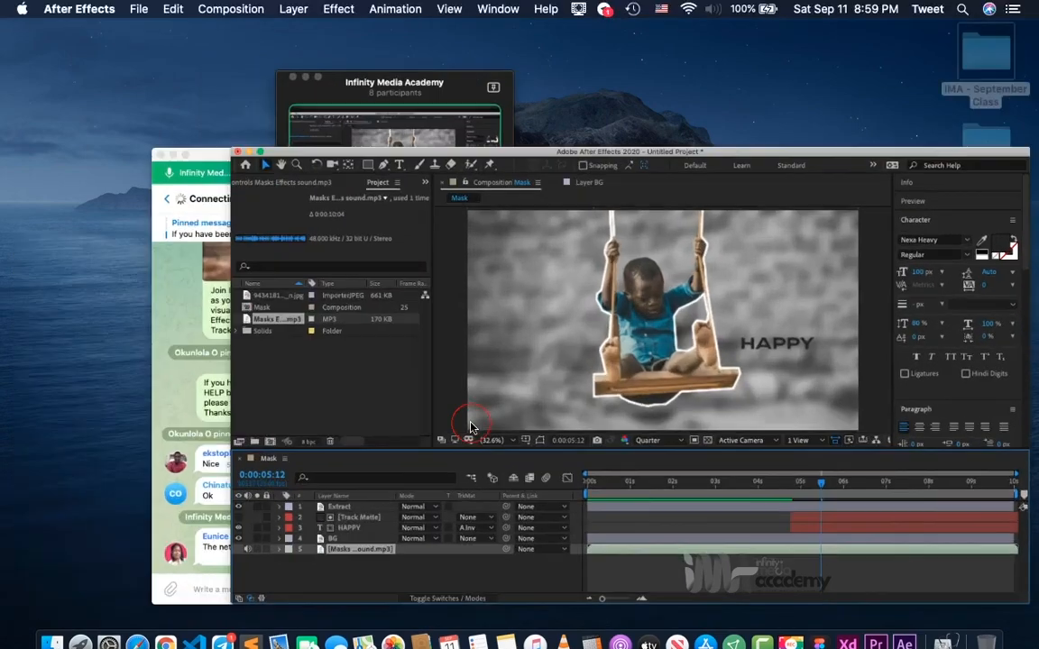
pyautogui.moveTo(681, 457); pyautogui.dragTo(479, 496)
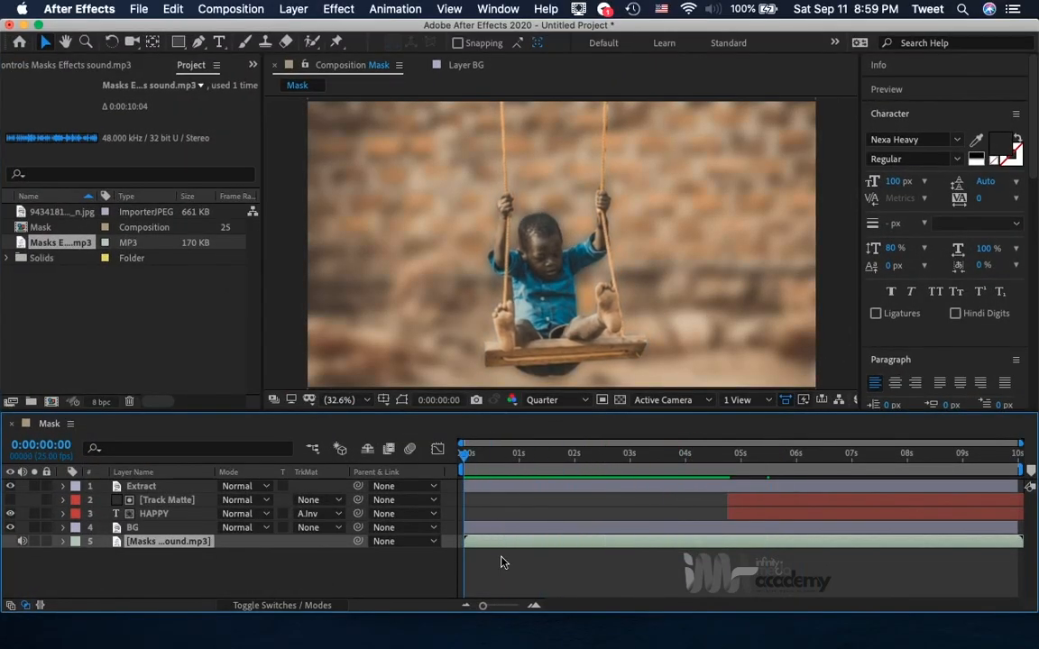
pyautogui.press('space')
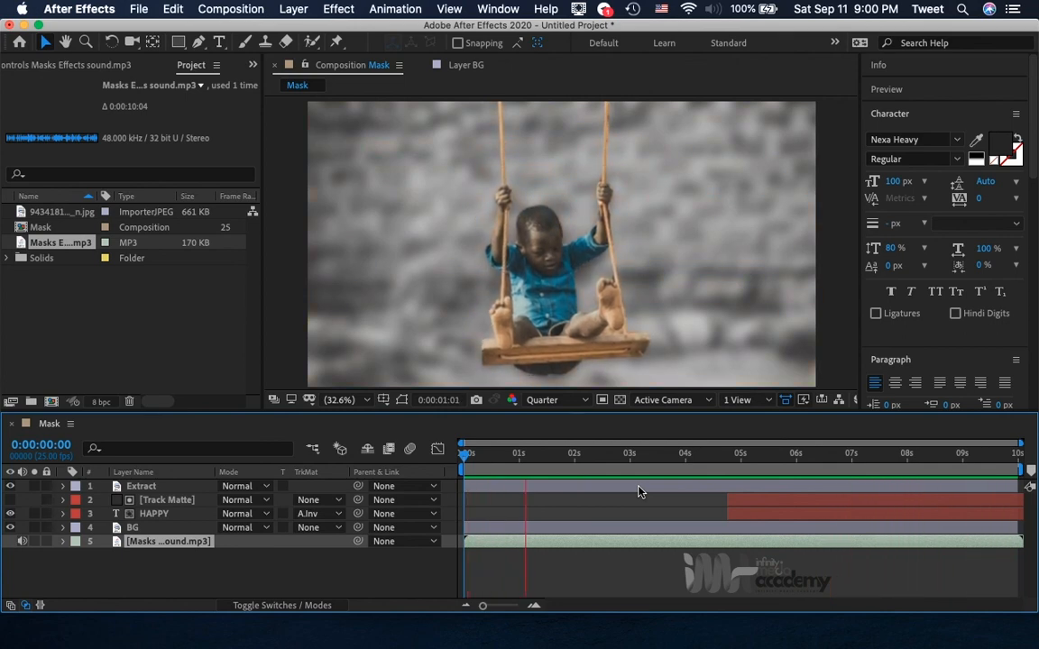
pyautogui.press('space')
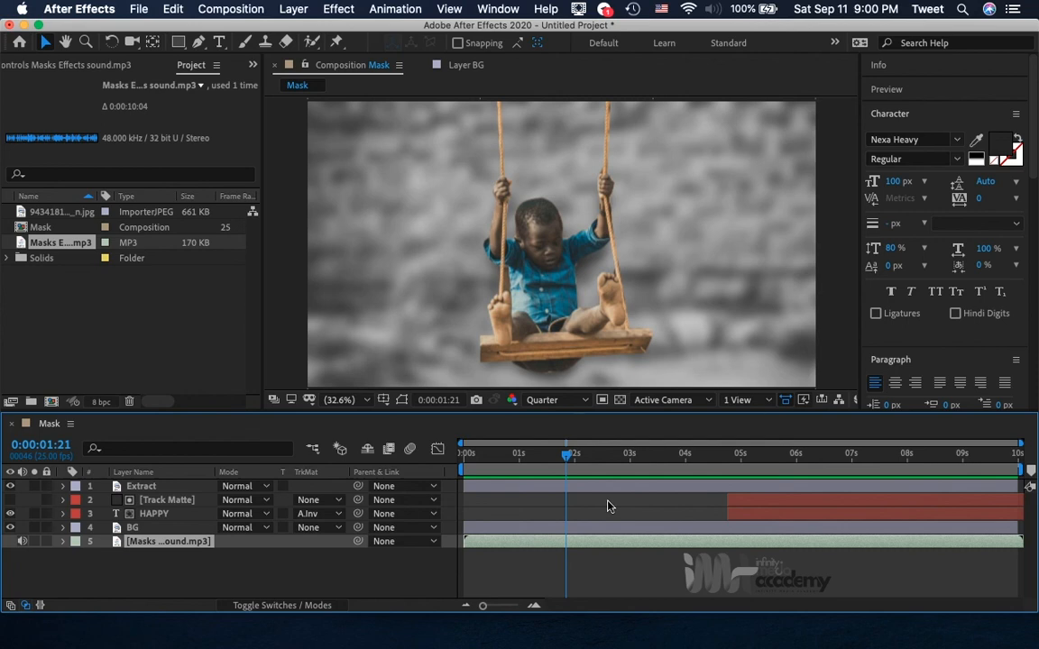
# Create a new composition with the HDTV 1080 25 preset, 1920 x 1080 px, 25 fps and a 0:00:10:00 duration.
pyautogui.click(52, 403)
pyautogui.click(470, 544)
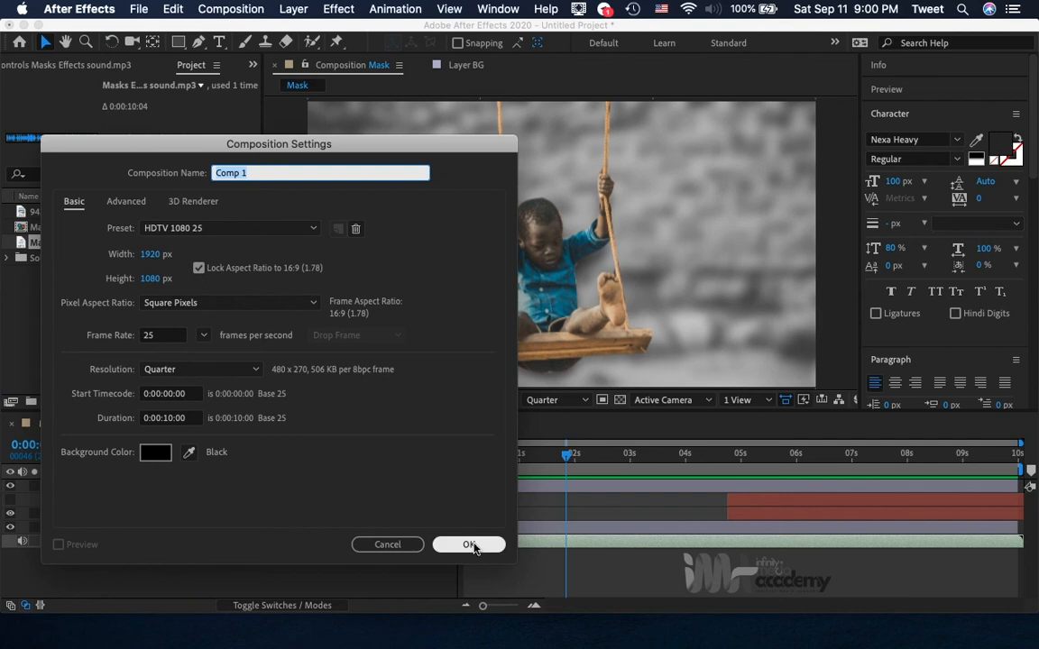